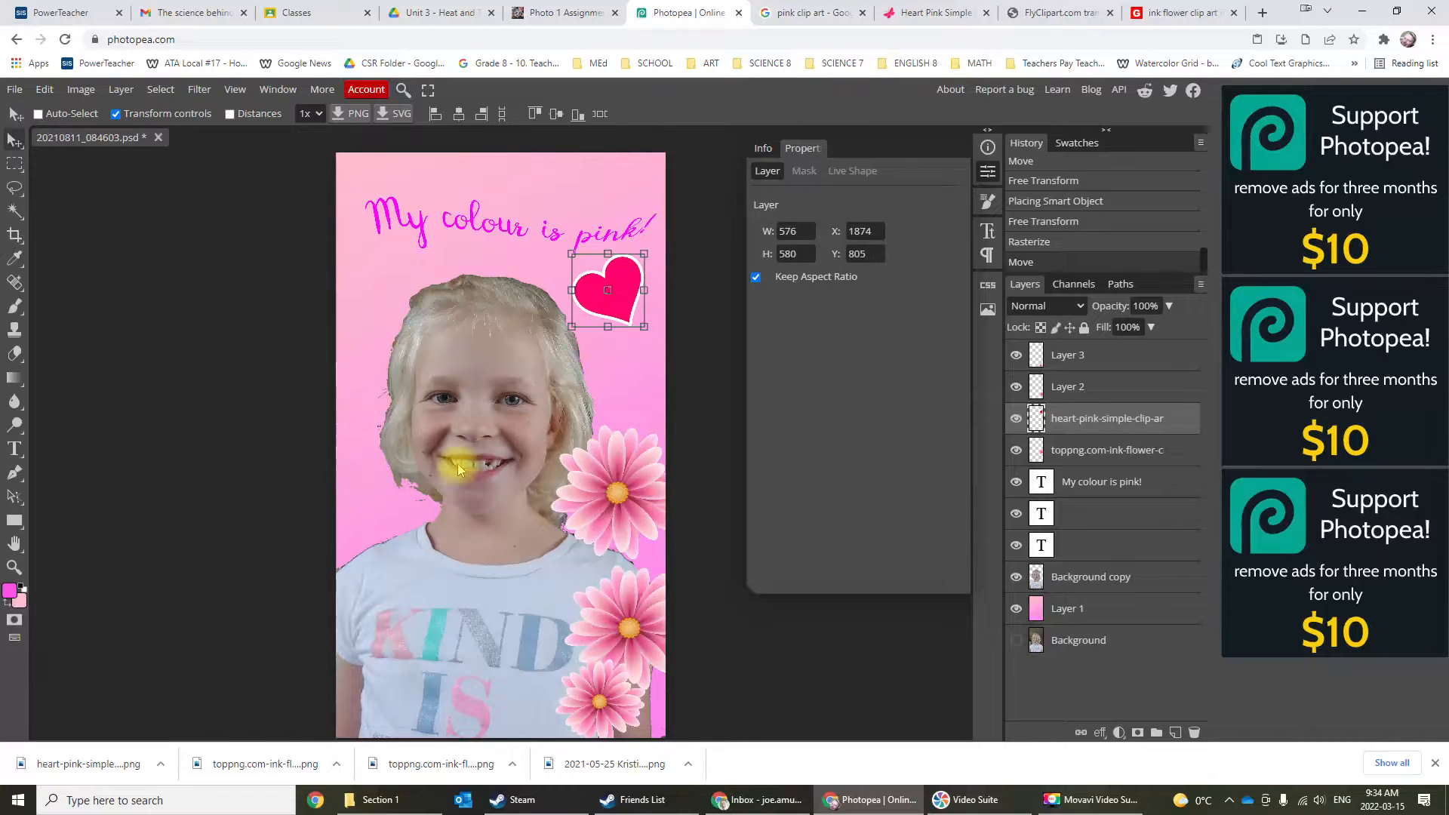
Search for photopea in a new browser tab and open the Photopea online photo editor site.
click(1263, 14)
click(549, 36)
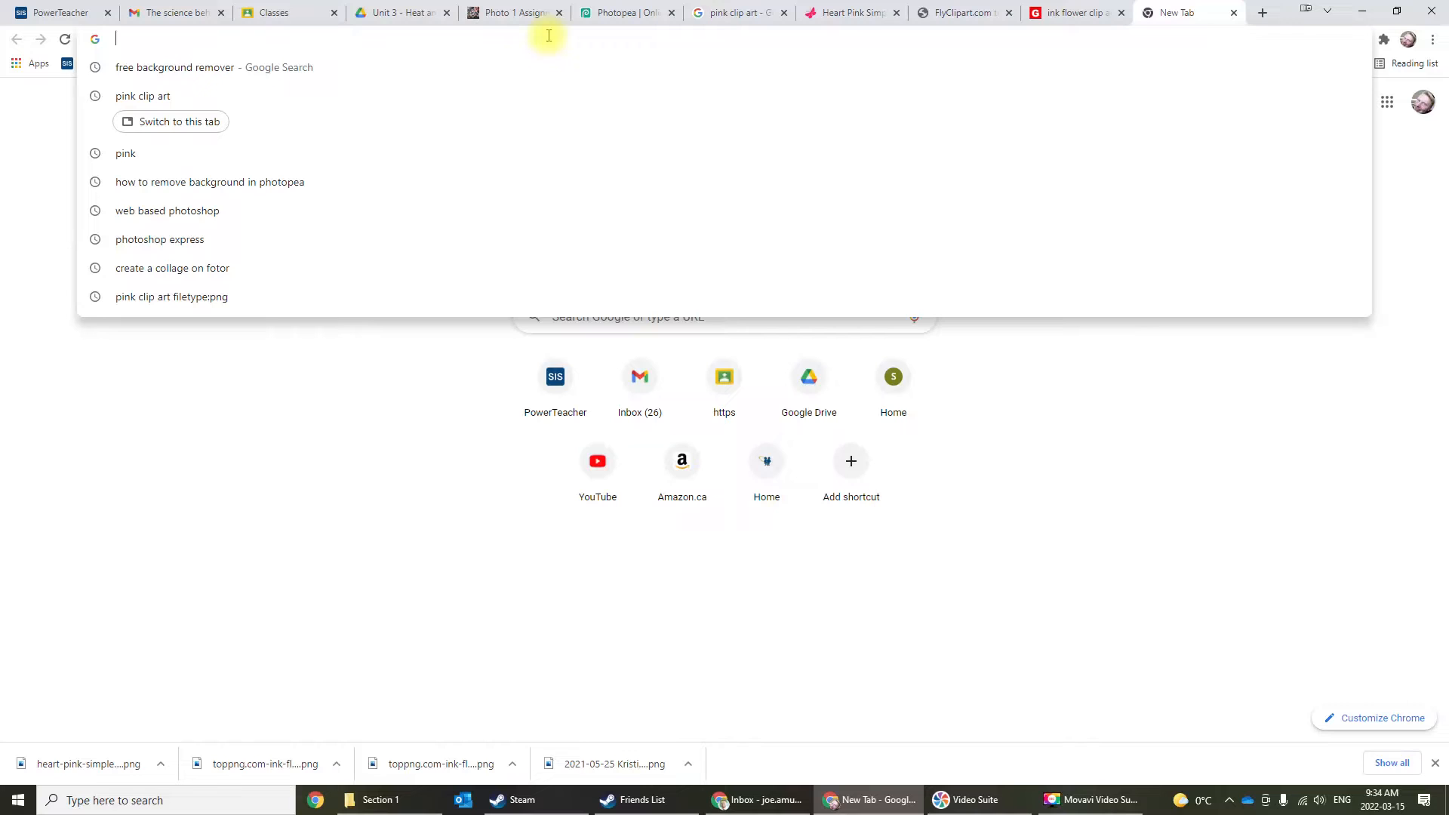
text(pho)
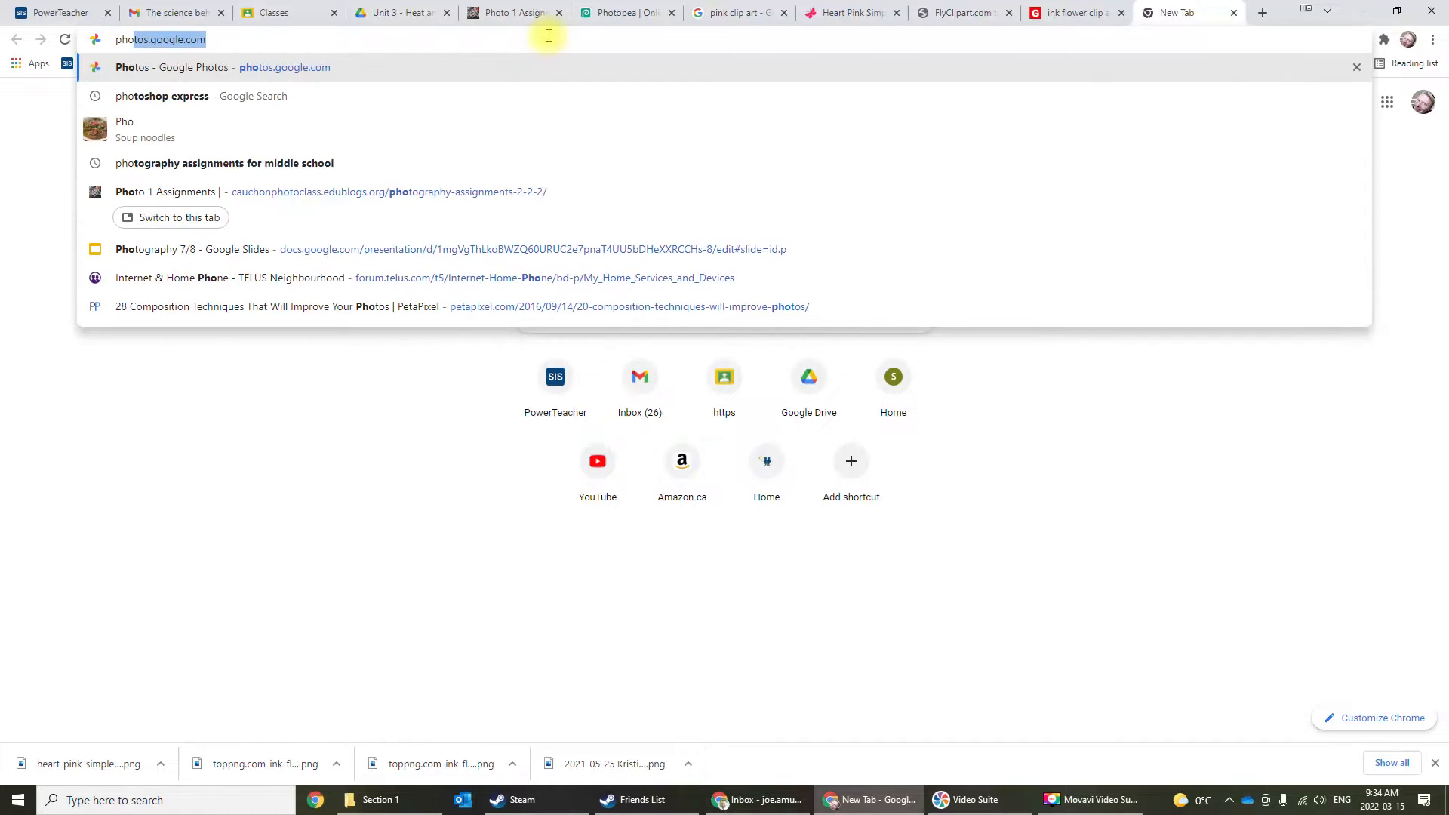
text(topea)
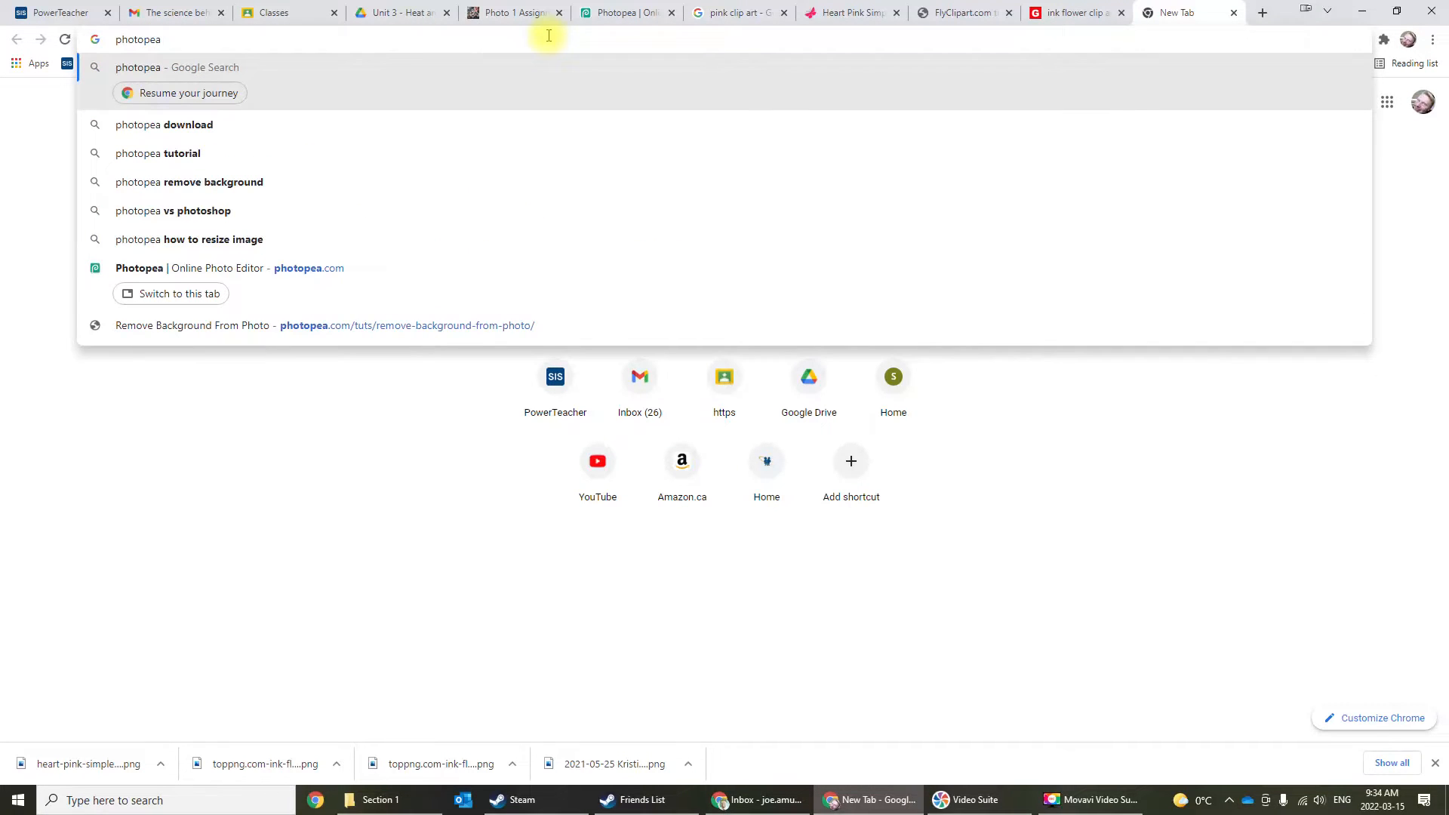
key(Return)
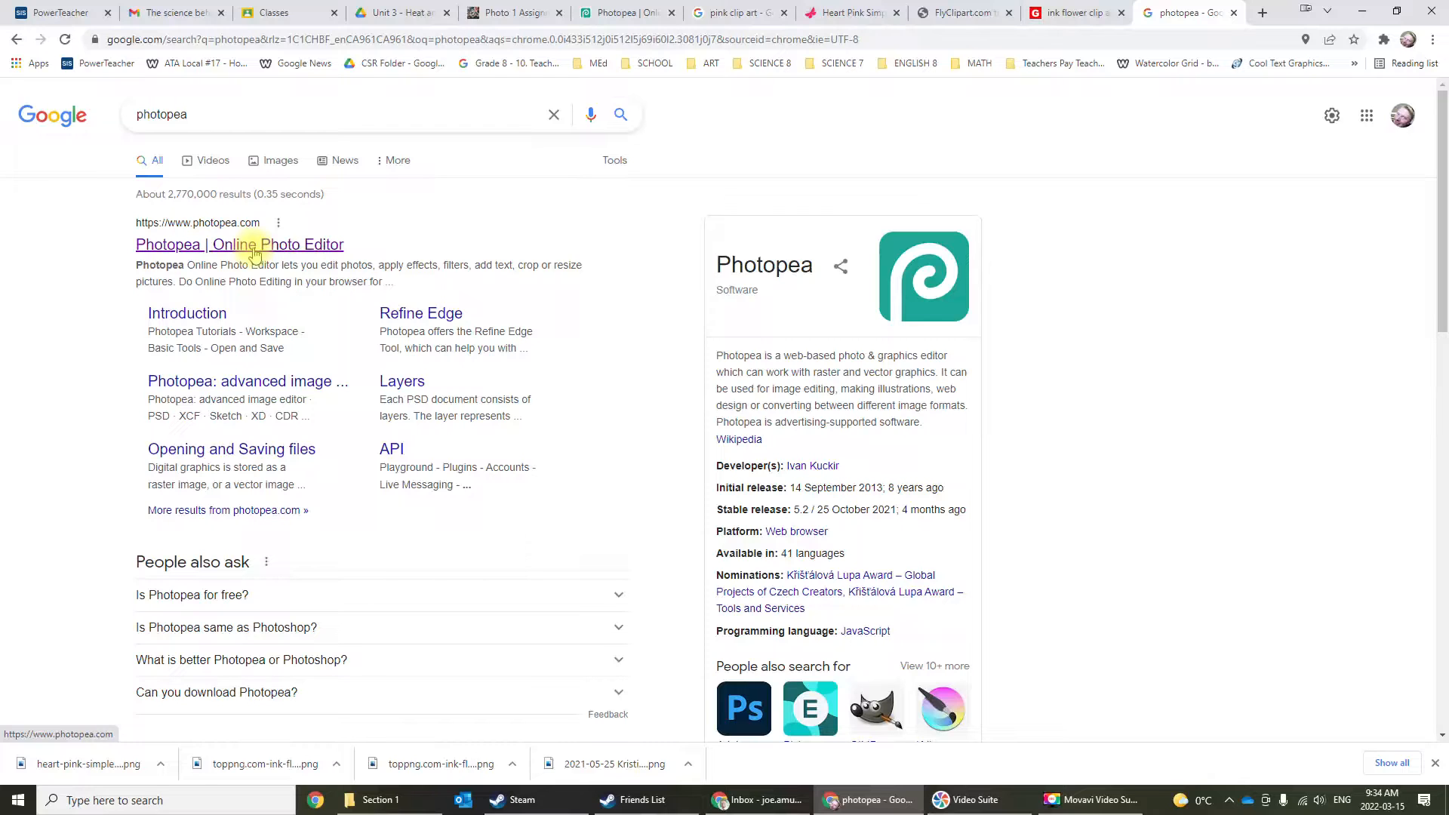
click(256, 249)
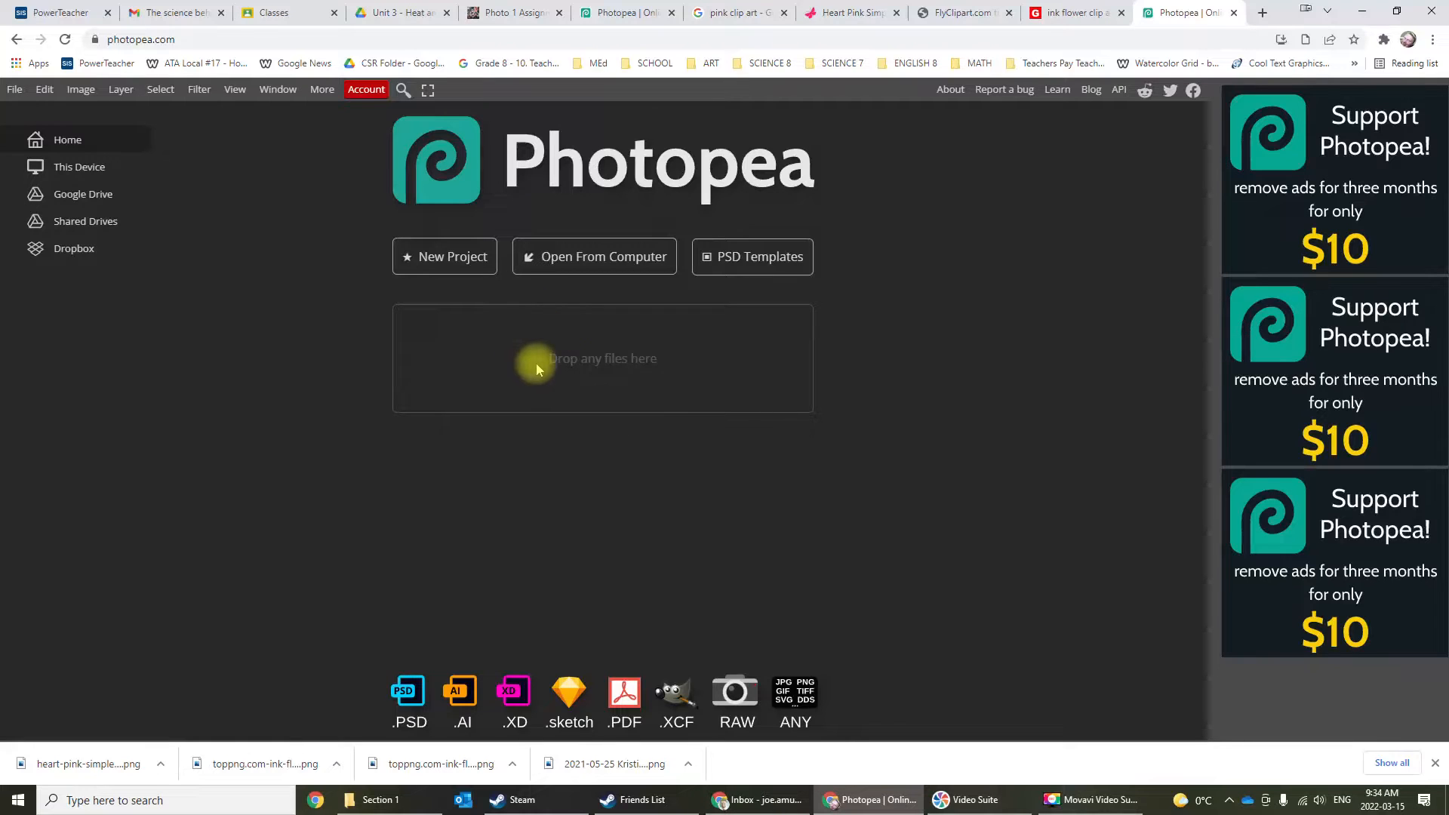
Open the photo 20210811_084603 from the 2021-08-11 lost-tooth folder inside the computer's Pictures folder.
click(607, 260)
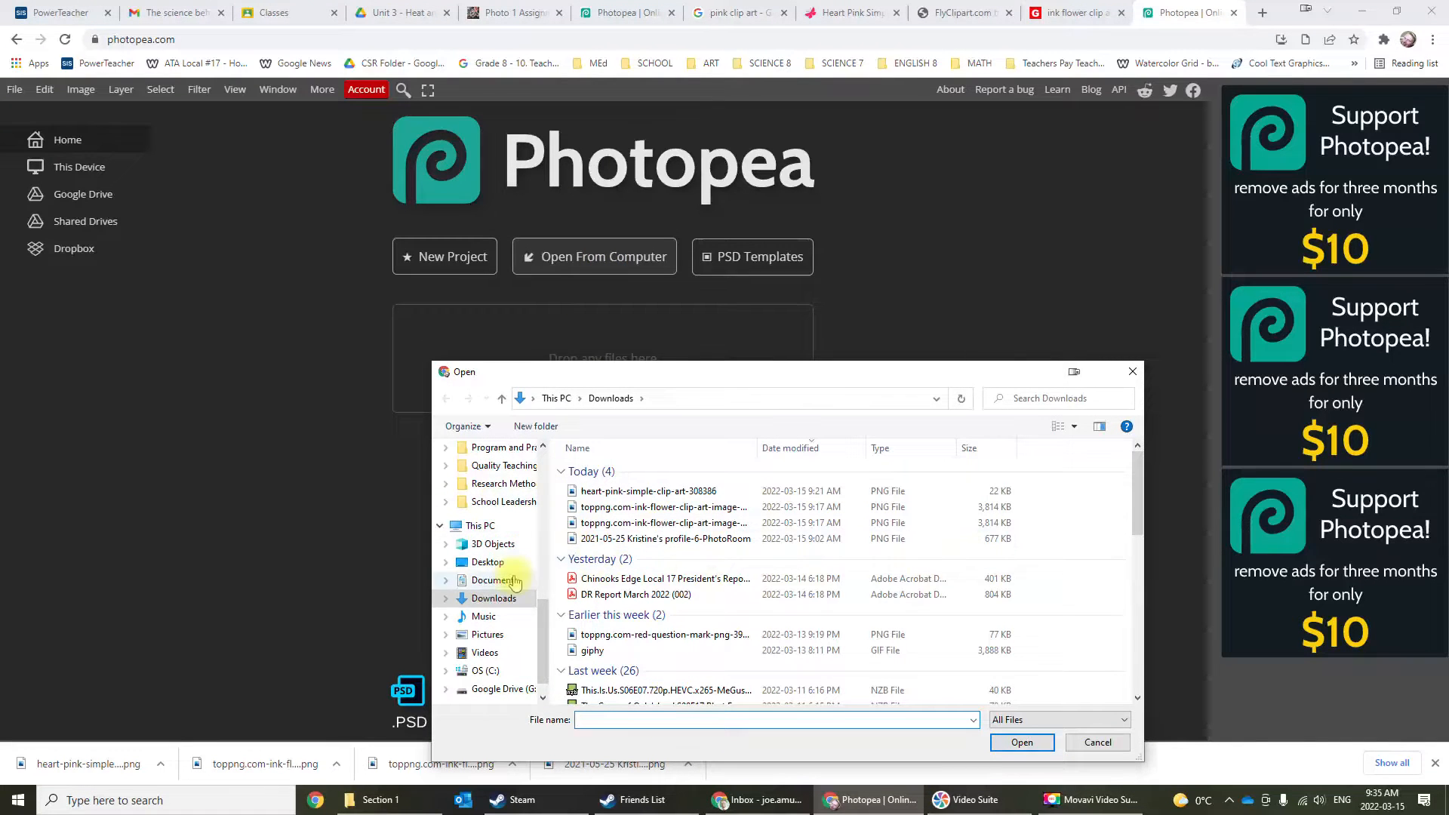
scroll(506, 558, up, 6)
scroll(515, 547, up, 3)
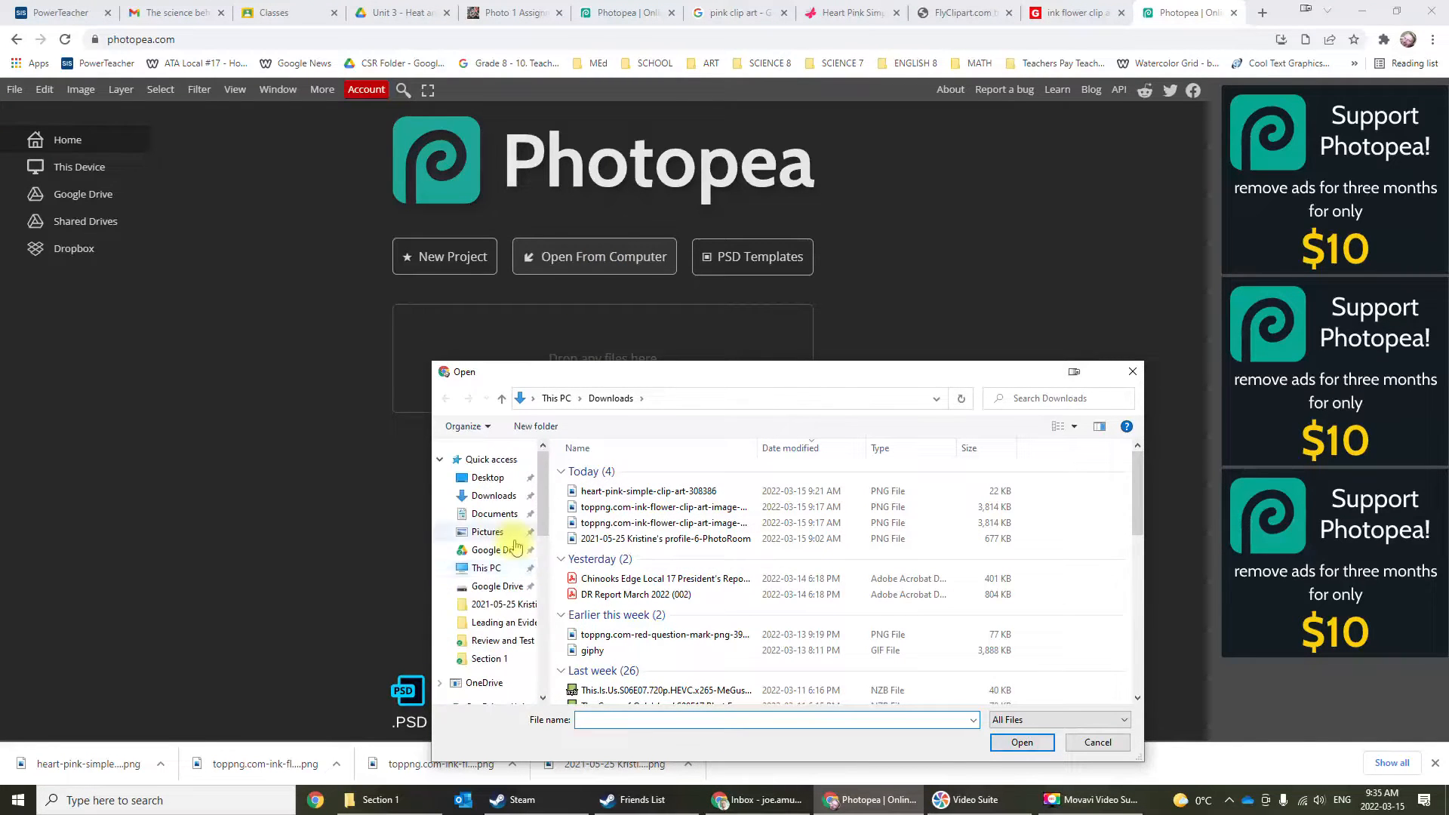
click(489, 532)
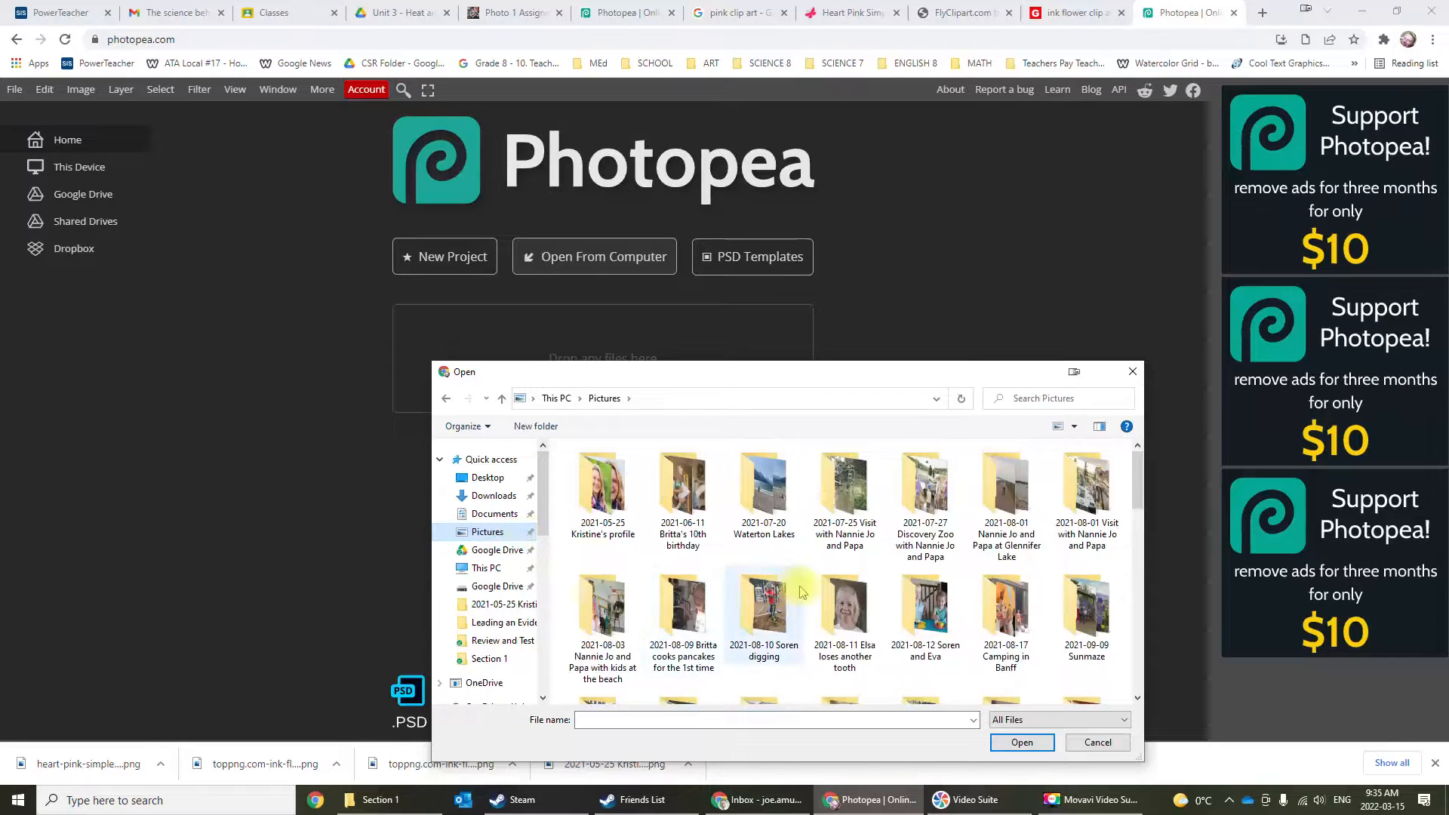
scroll(806, 584, down, 1)
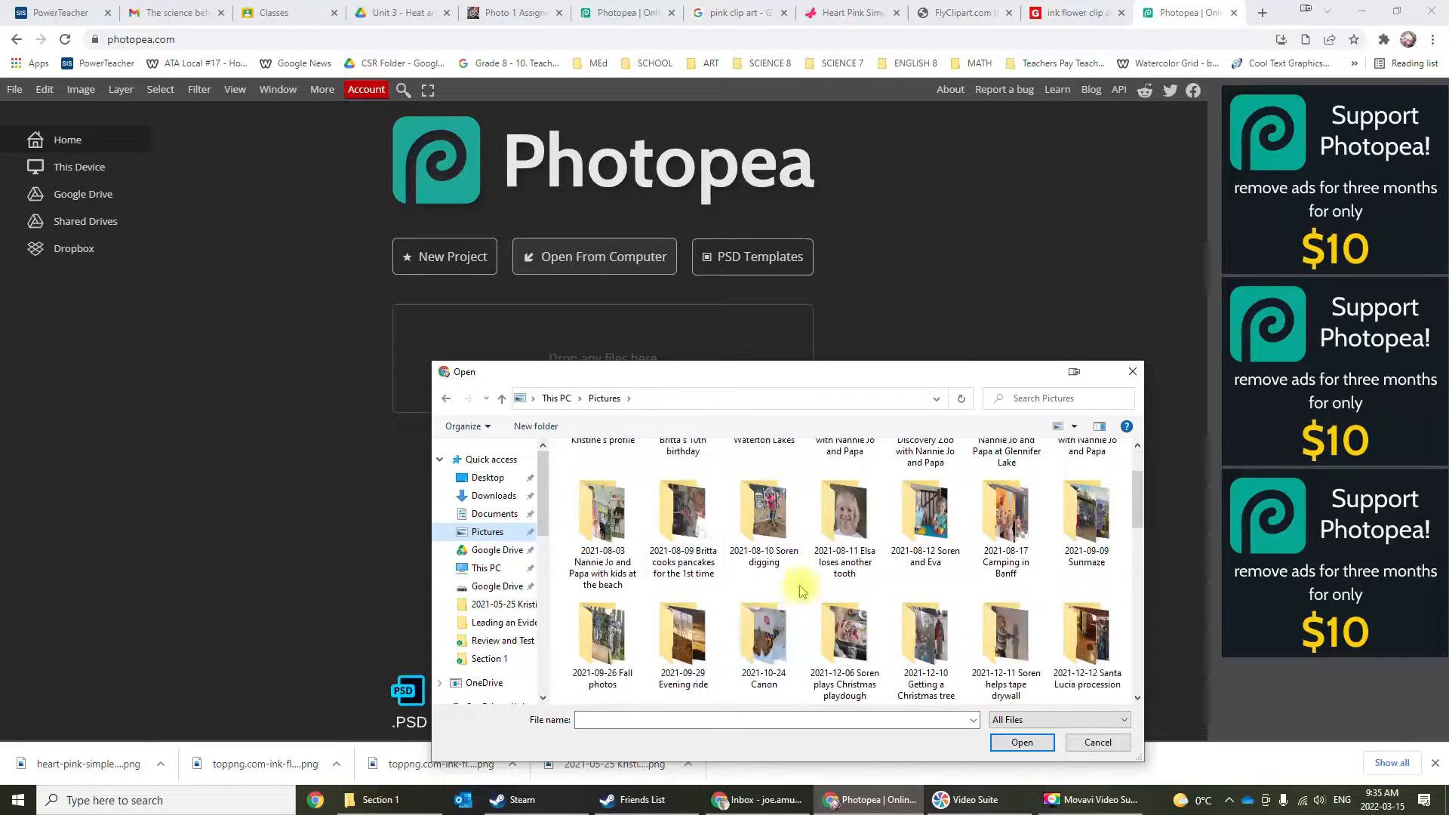
double_click(836, 554)
click(602, 487)
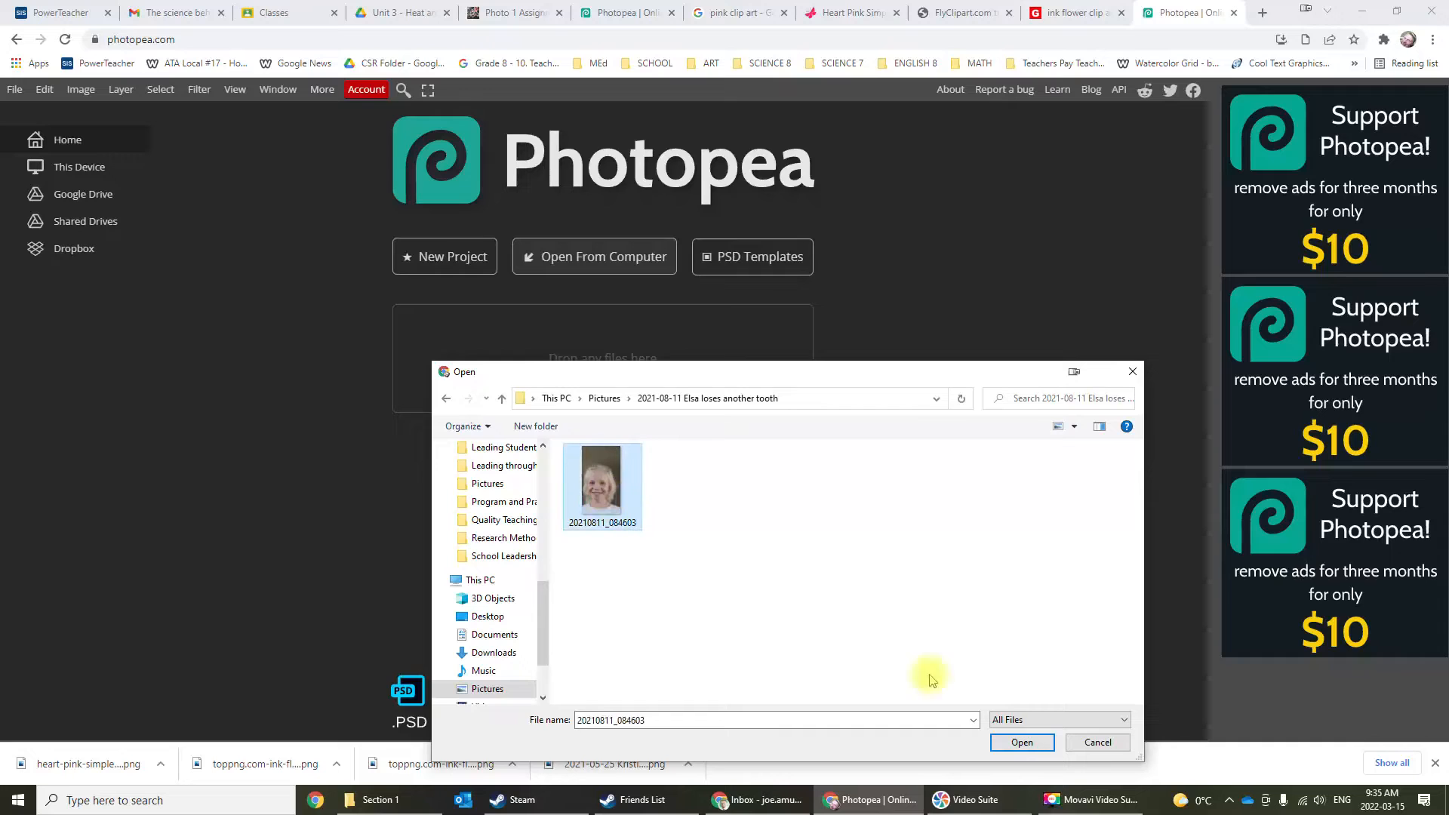
click(1022, 742)
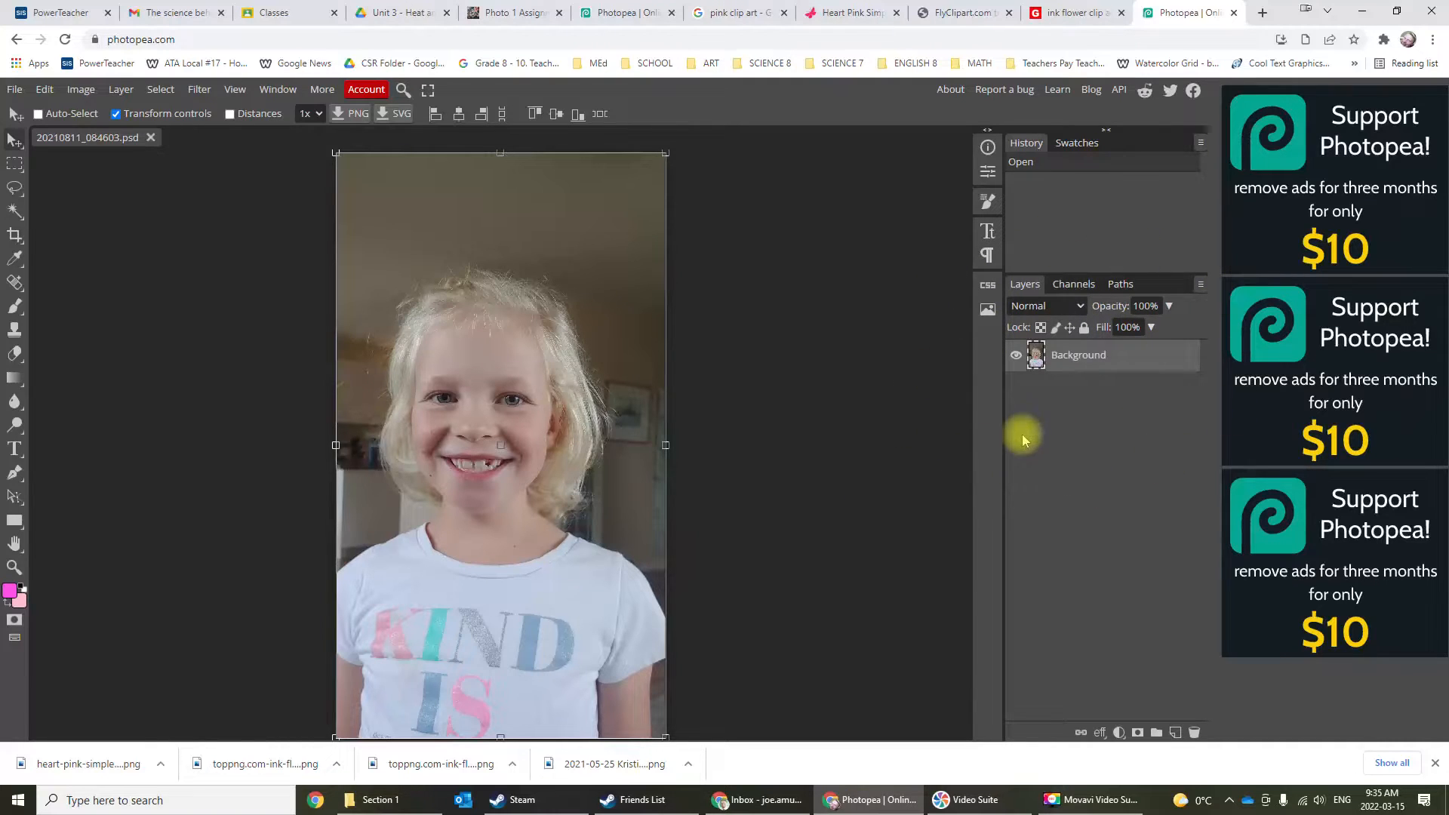
Duplicate the Background layer, then hide the duplicate while keeping the original Background layer shown.
right_click(1073, 366)
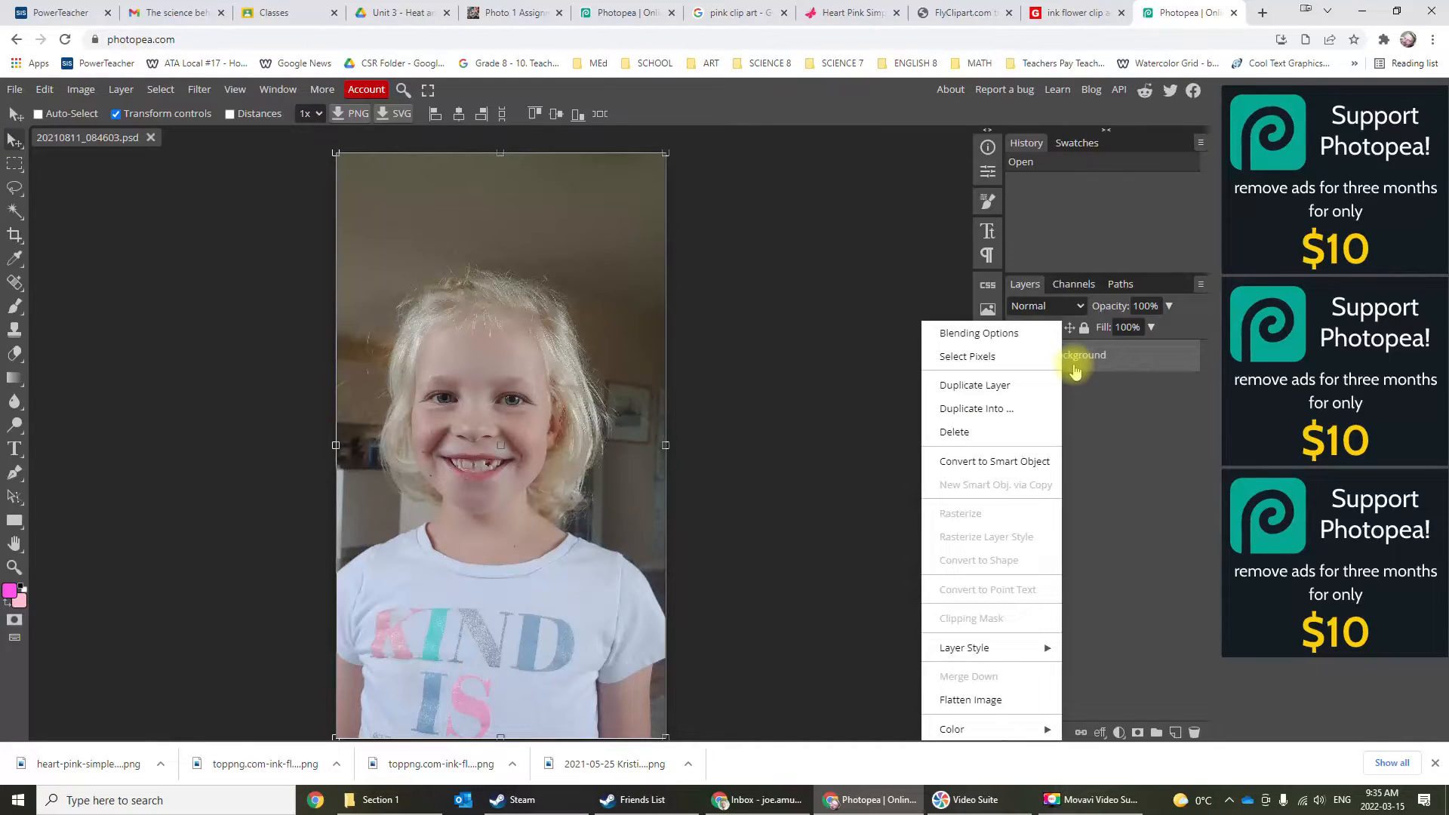
click(1036, 387)
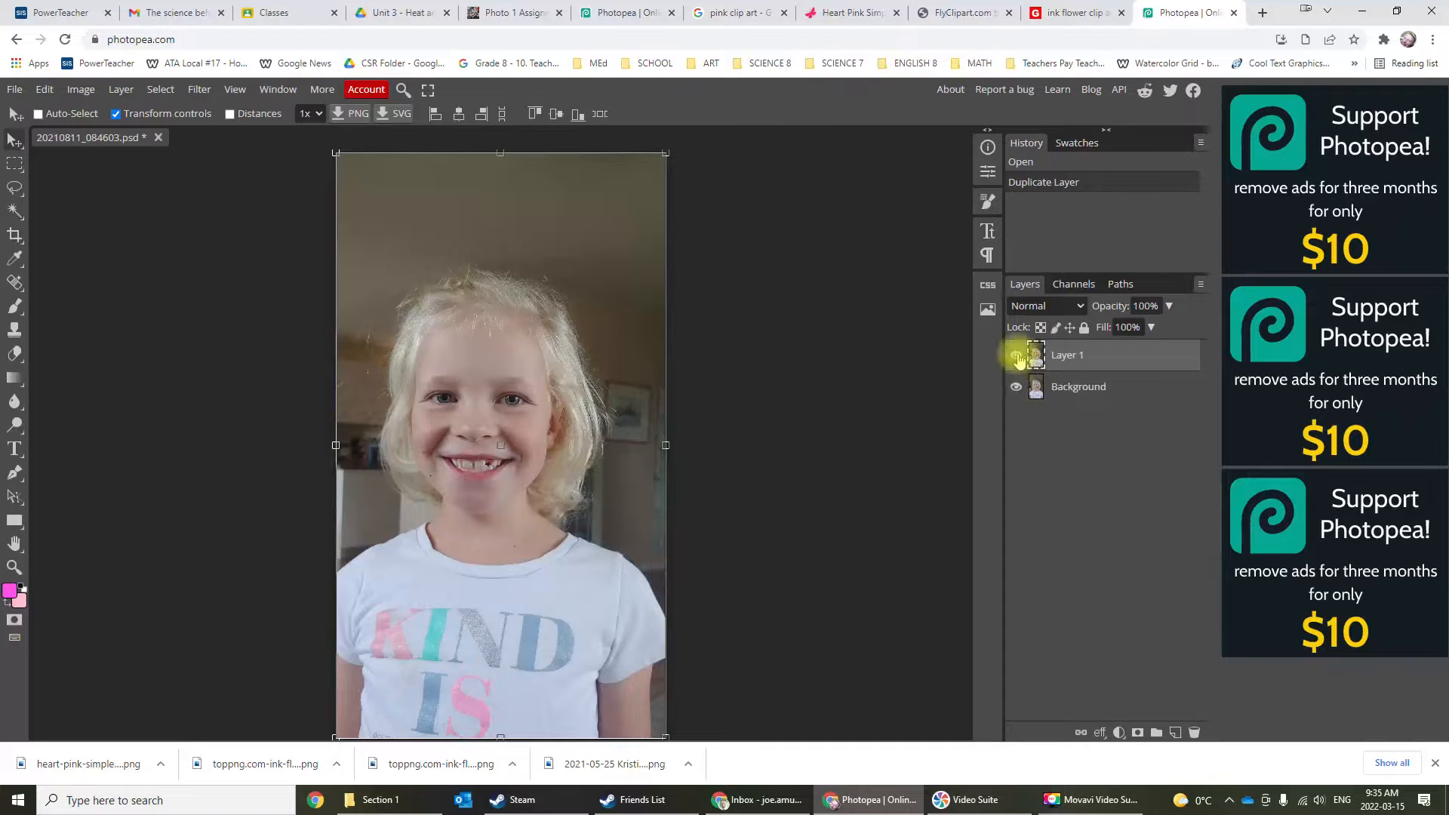
click(1016, 386)
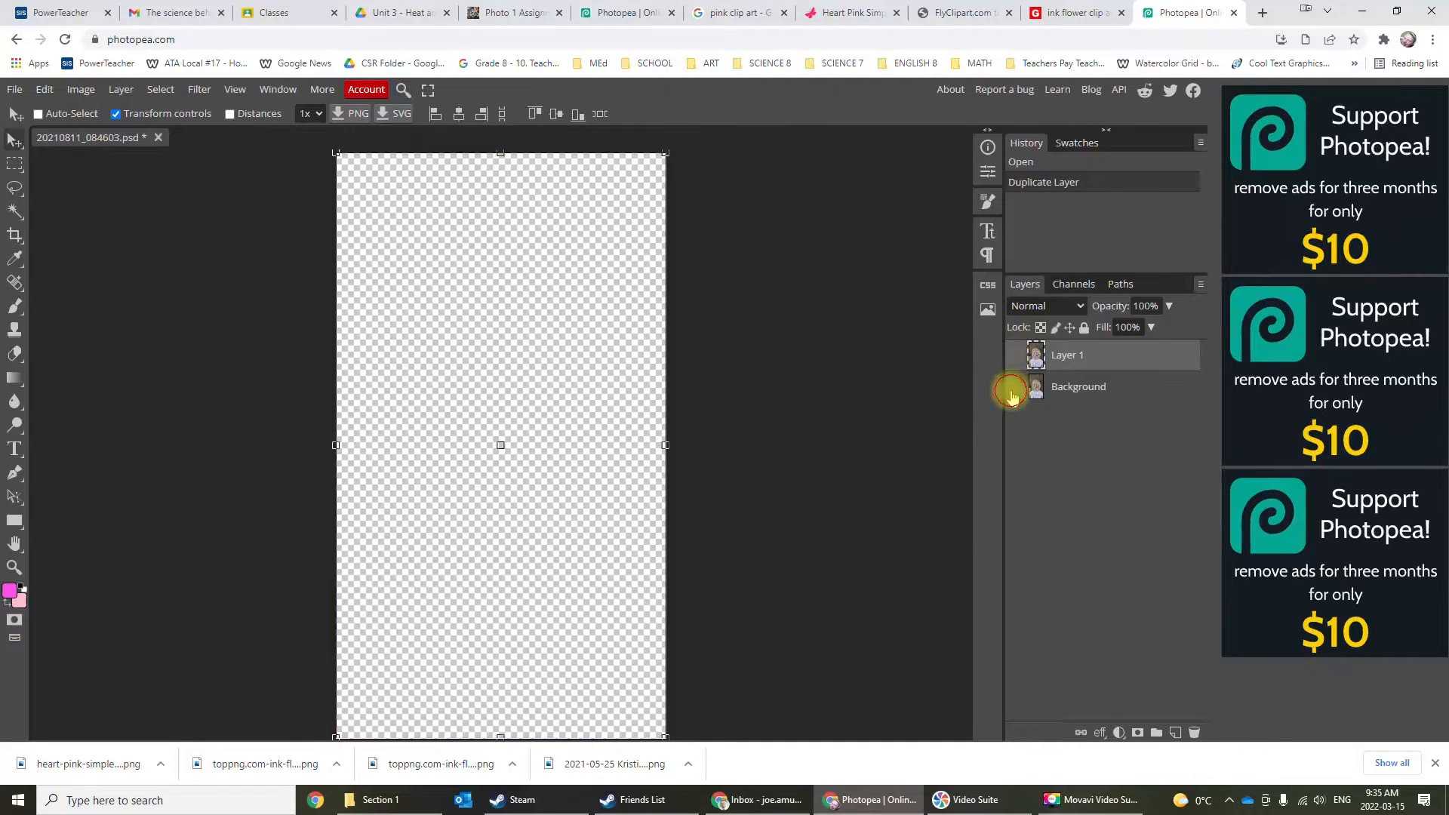
click(1016, 354)
click(1015, 386)
click(1016, 354)
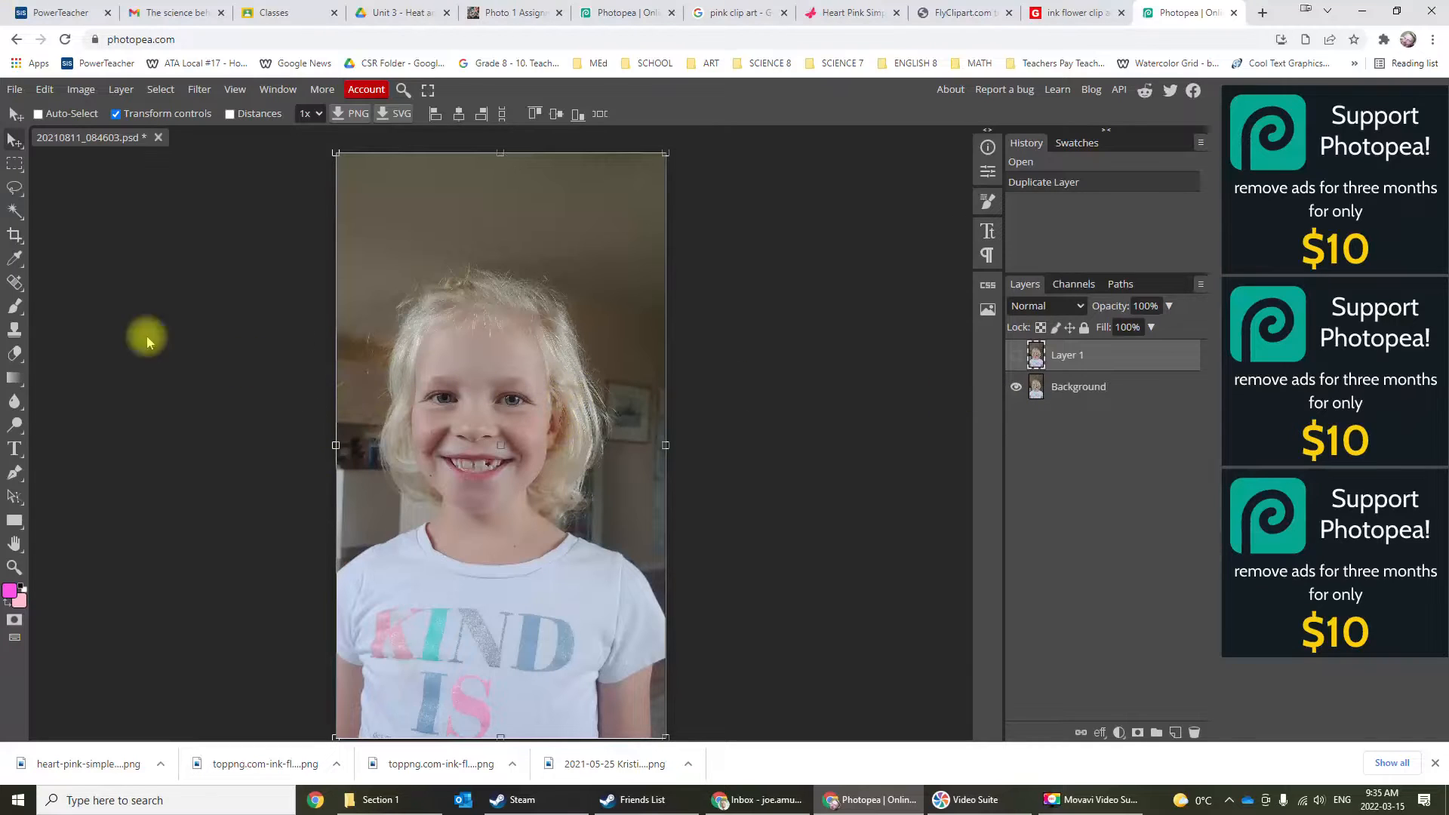
Turn the hidden duplicate, Layer 1, into a clipping mask over the Background layer.
click(122, 90)
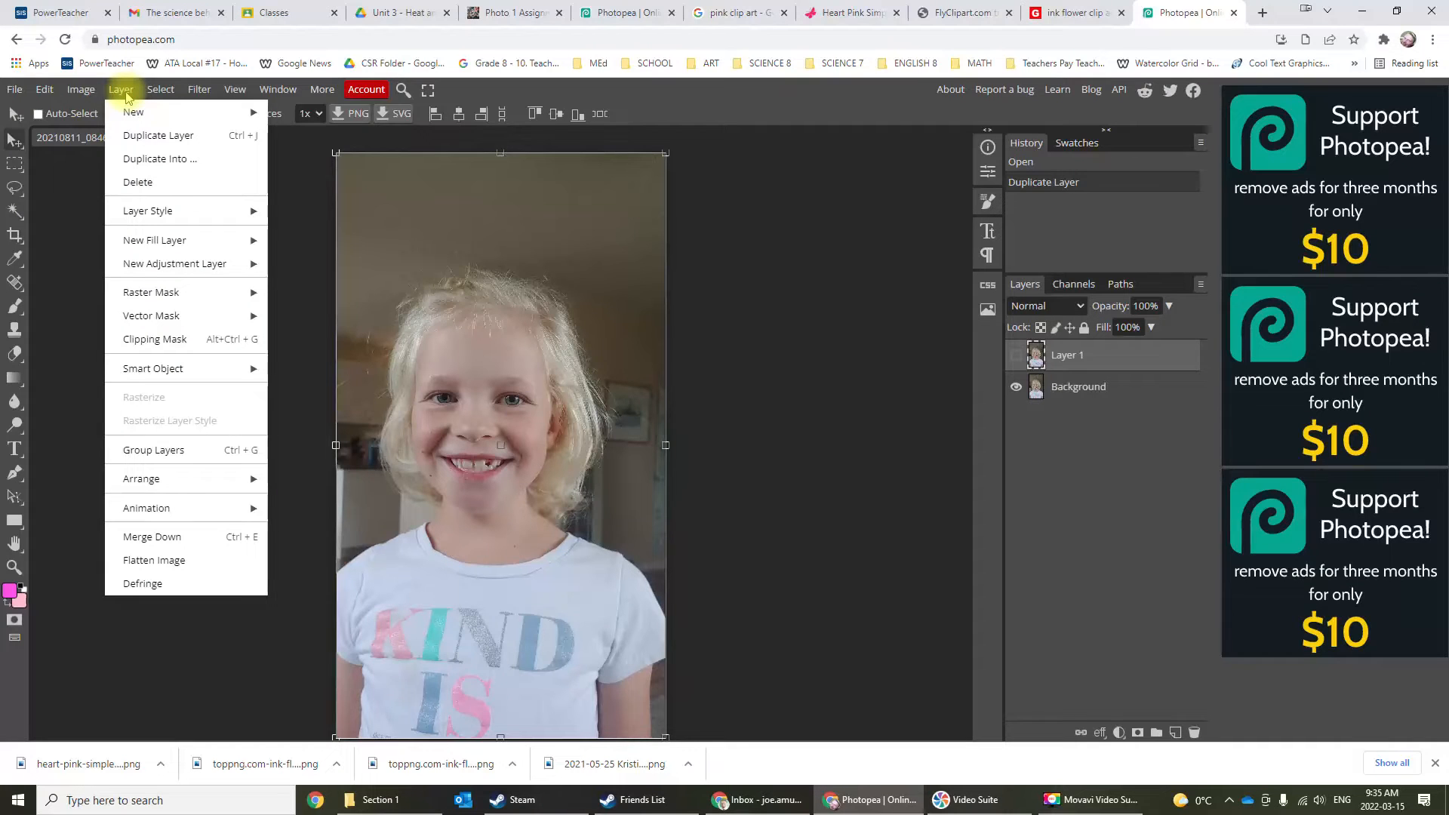
mouse_move(178, 315)
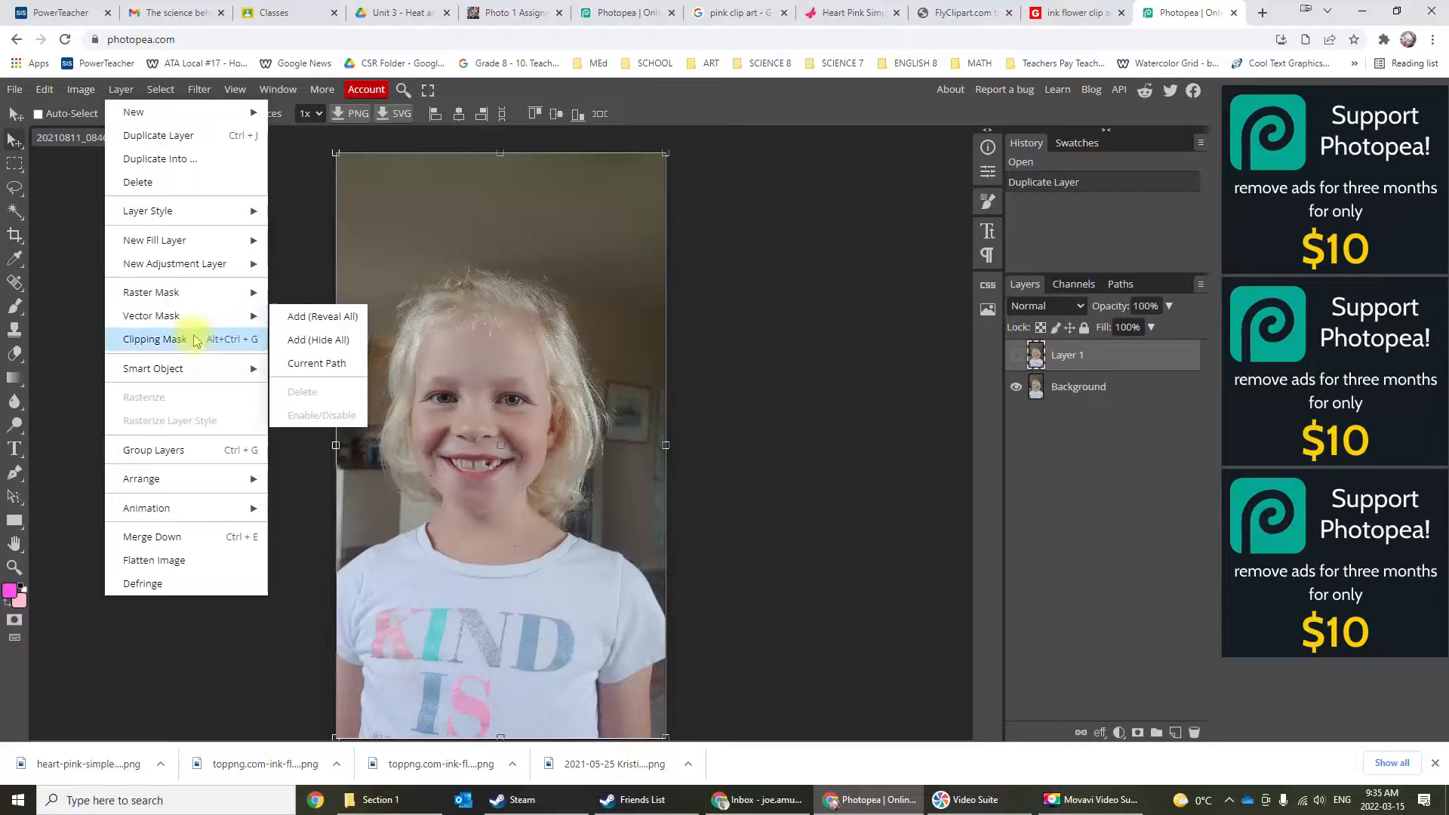
click(191, 337)
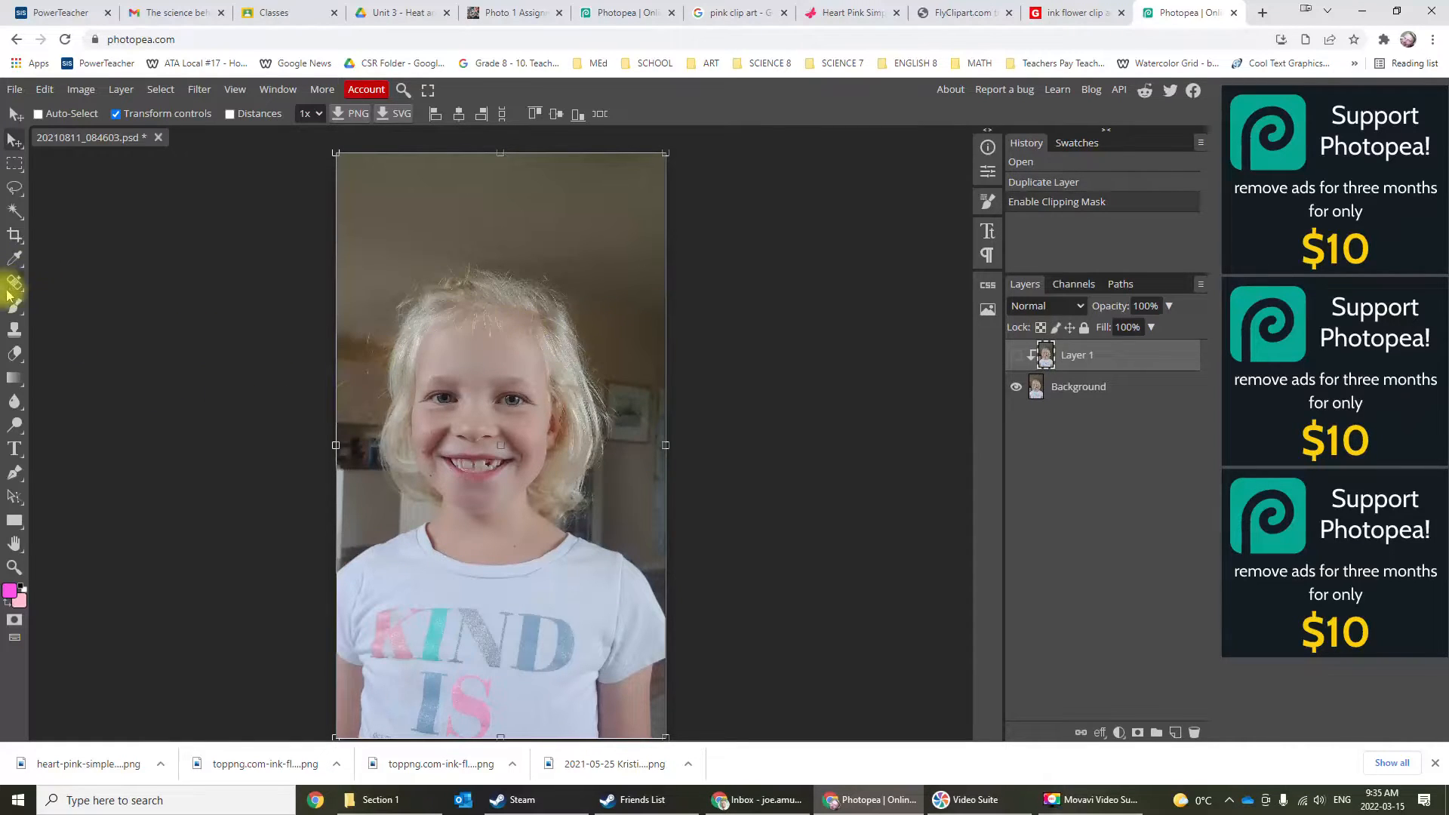
Try to clear the wall above and to the right of the girl on Layer 1 using Magic Wand selections.
click(13, 214)
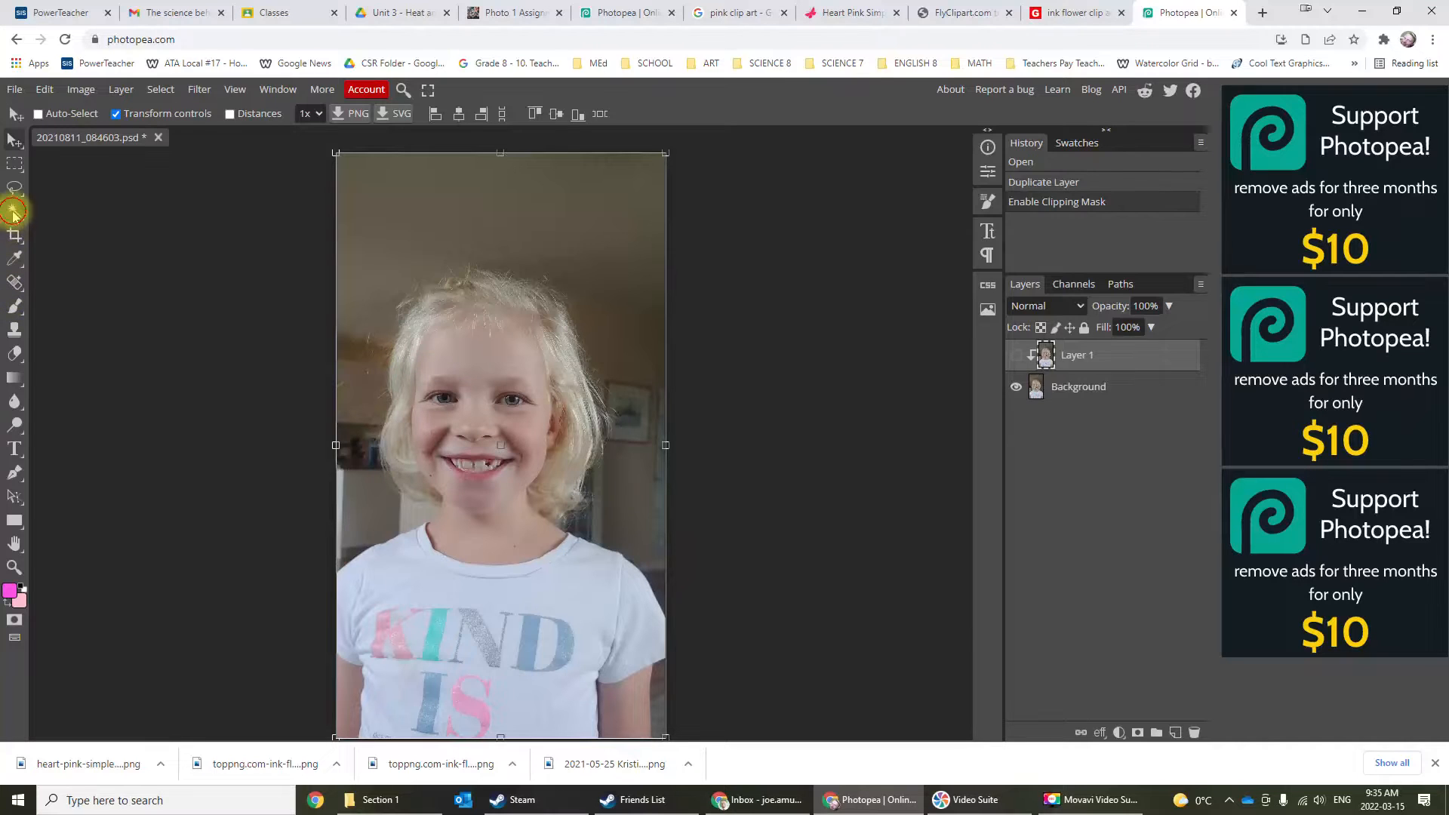
click(427, 215)
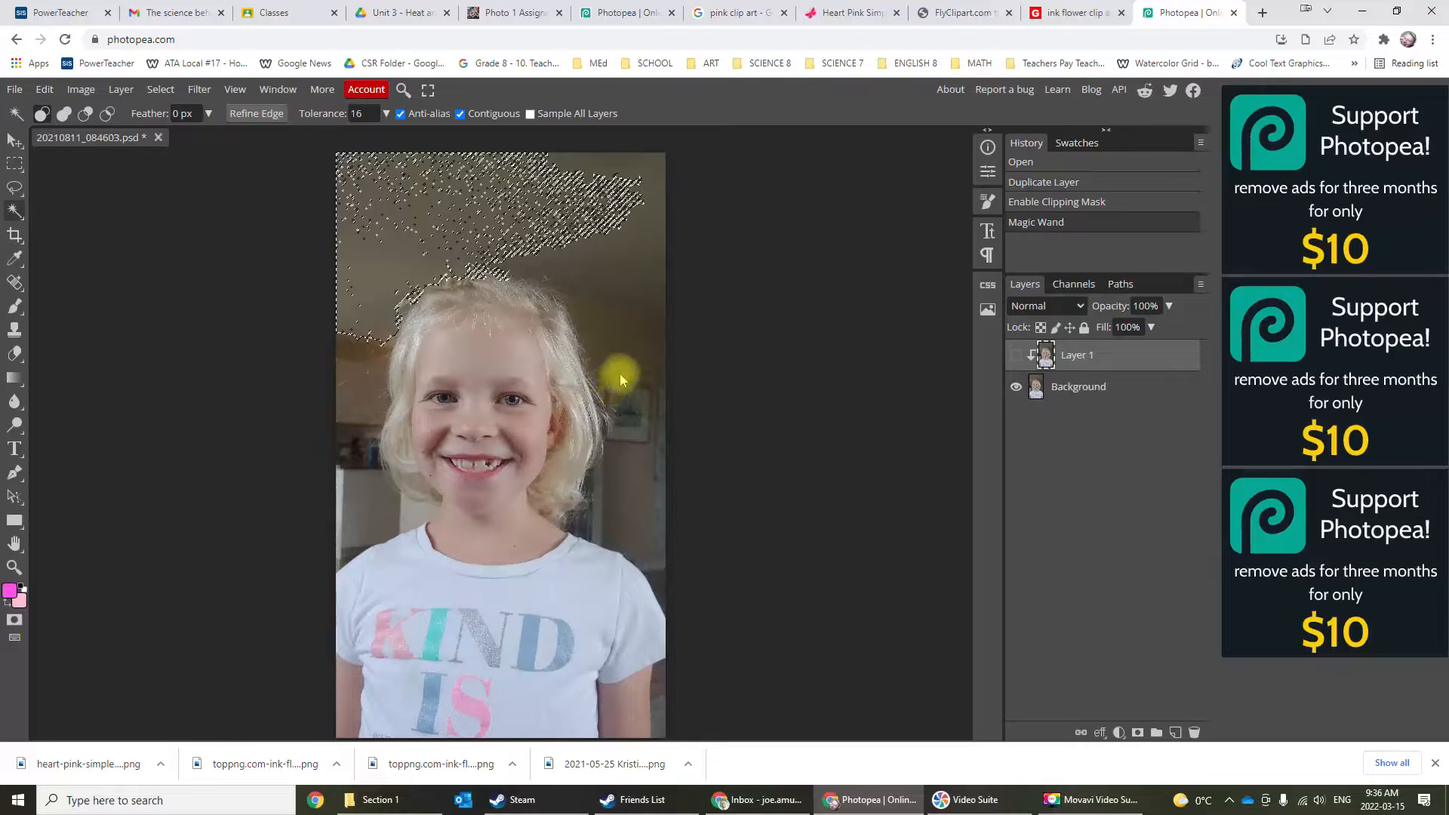
key(Delete)
click(615, 267)
key(Delete)
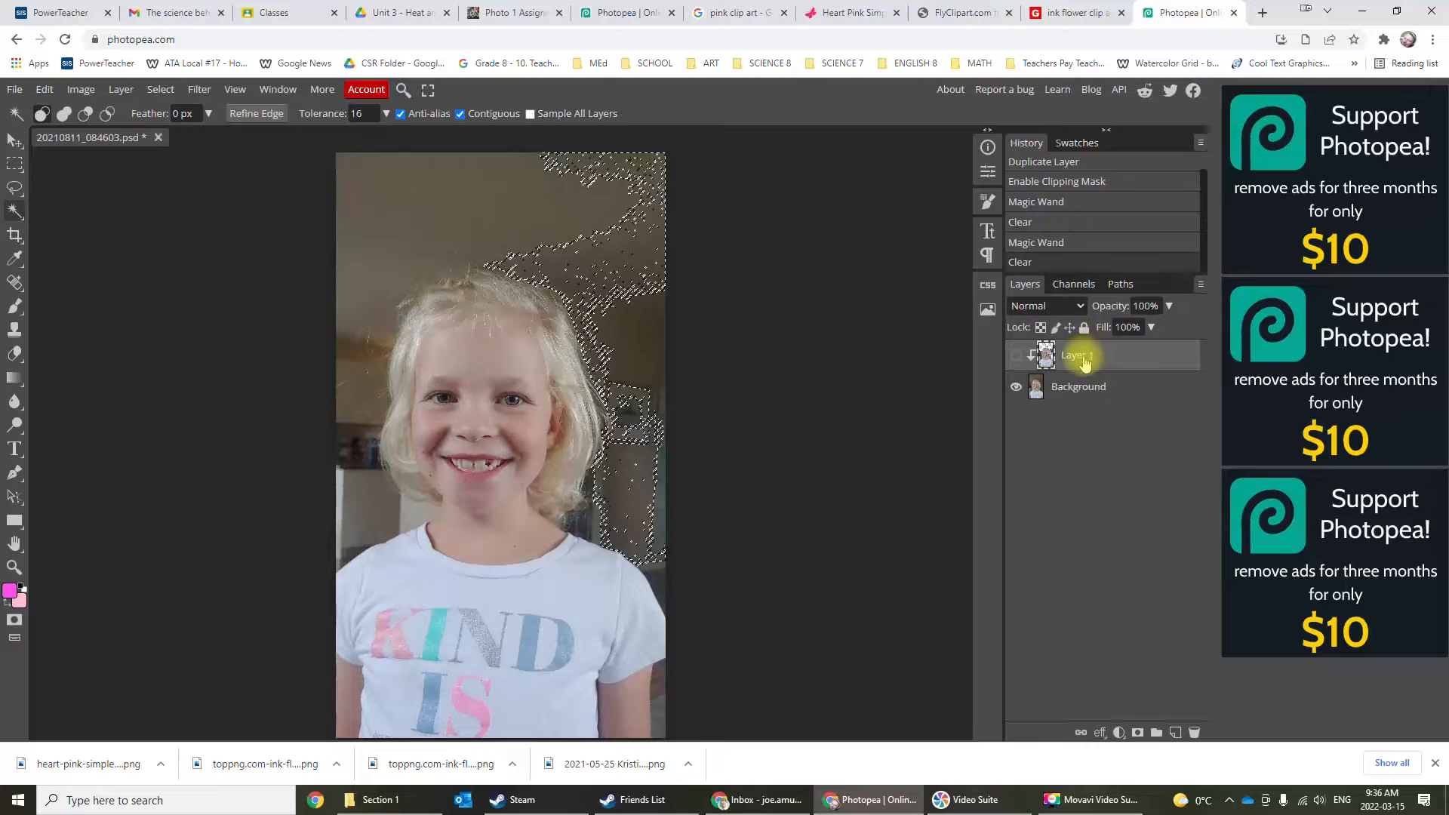
key(Delete)
key(Delete)
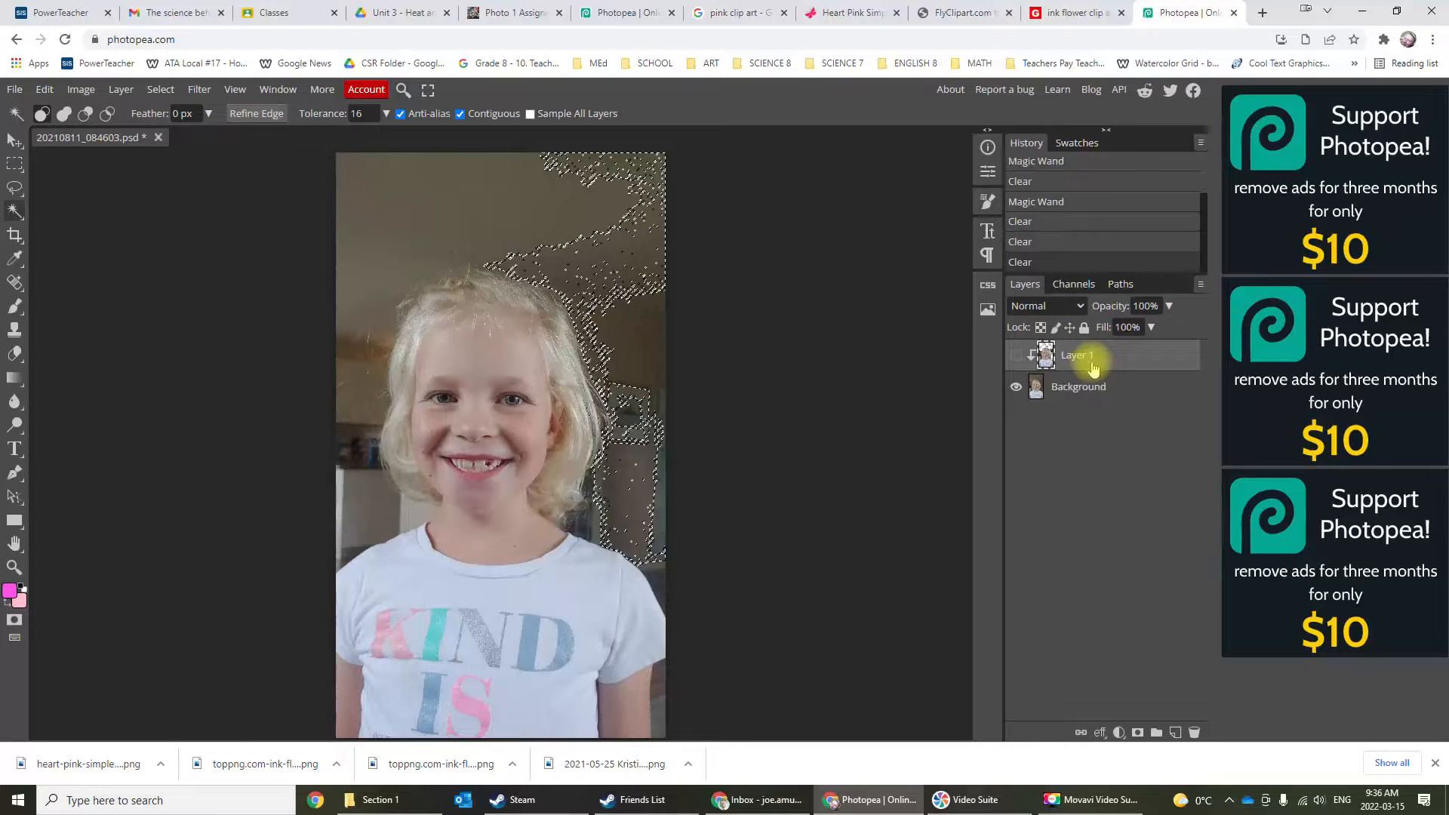
Undo the clears, the Magic Wand selections and the clipping mask on Layer 1.
key(ctrl+z)
key(ctrl+z)
key(ctrl+z)
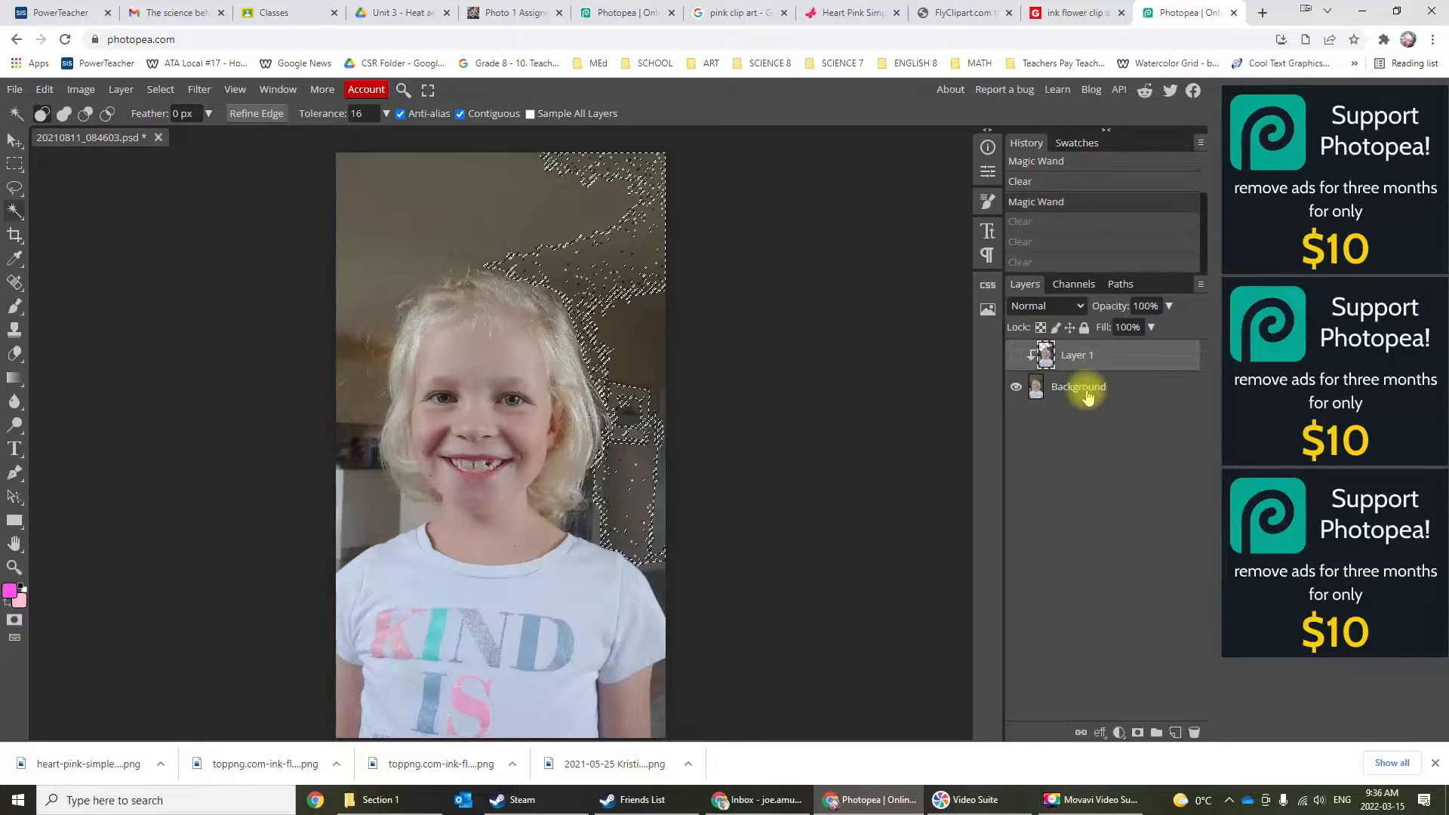
key(ctrl+z)
key(ctrl+z)
key(ctrl+z)
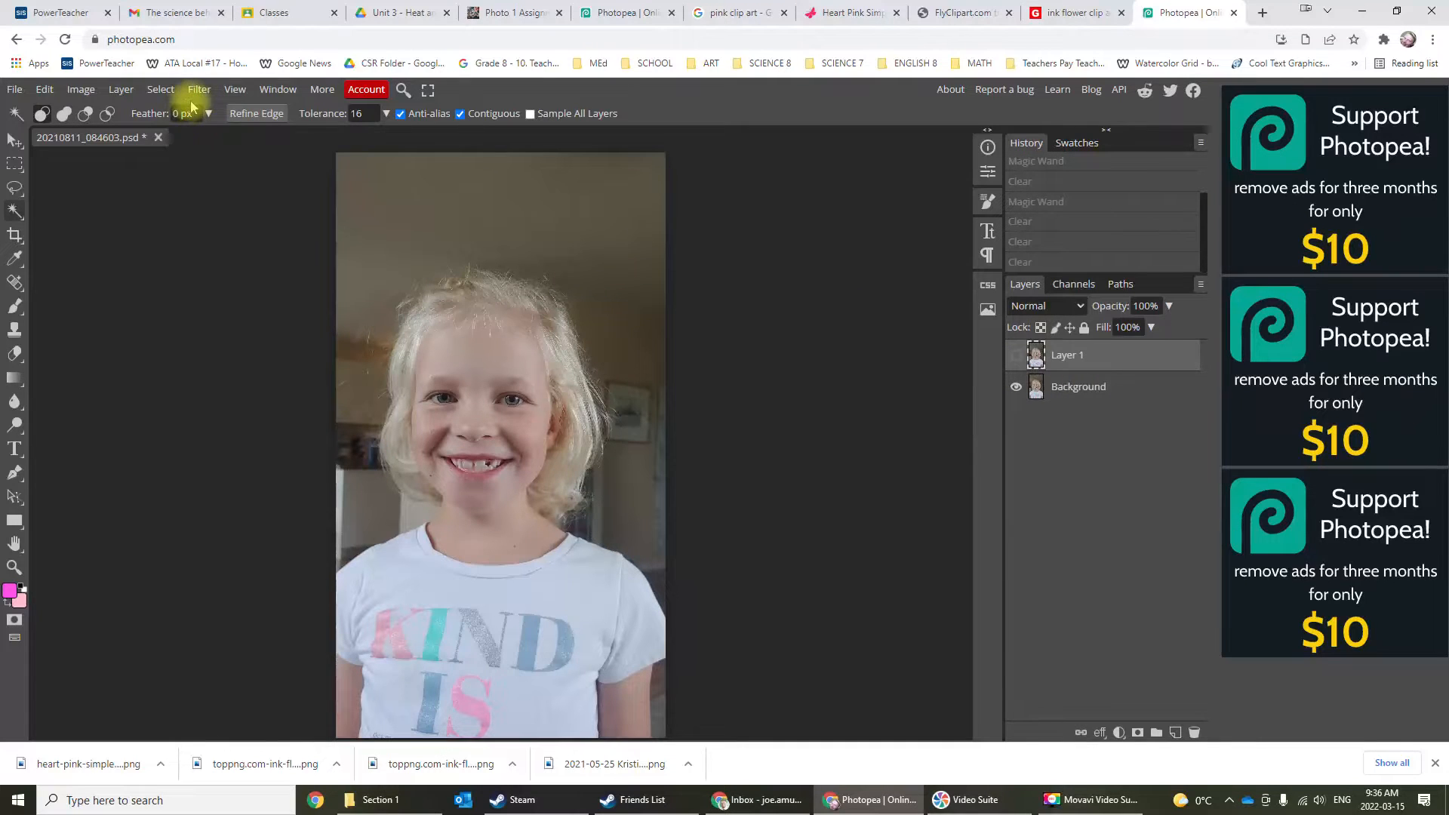
Try Magic Wand selections on the wall, drop the selection and delete the hidden duplicate layer.
click(406, 203)
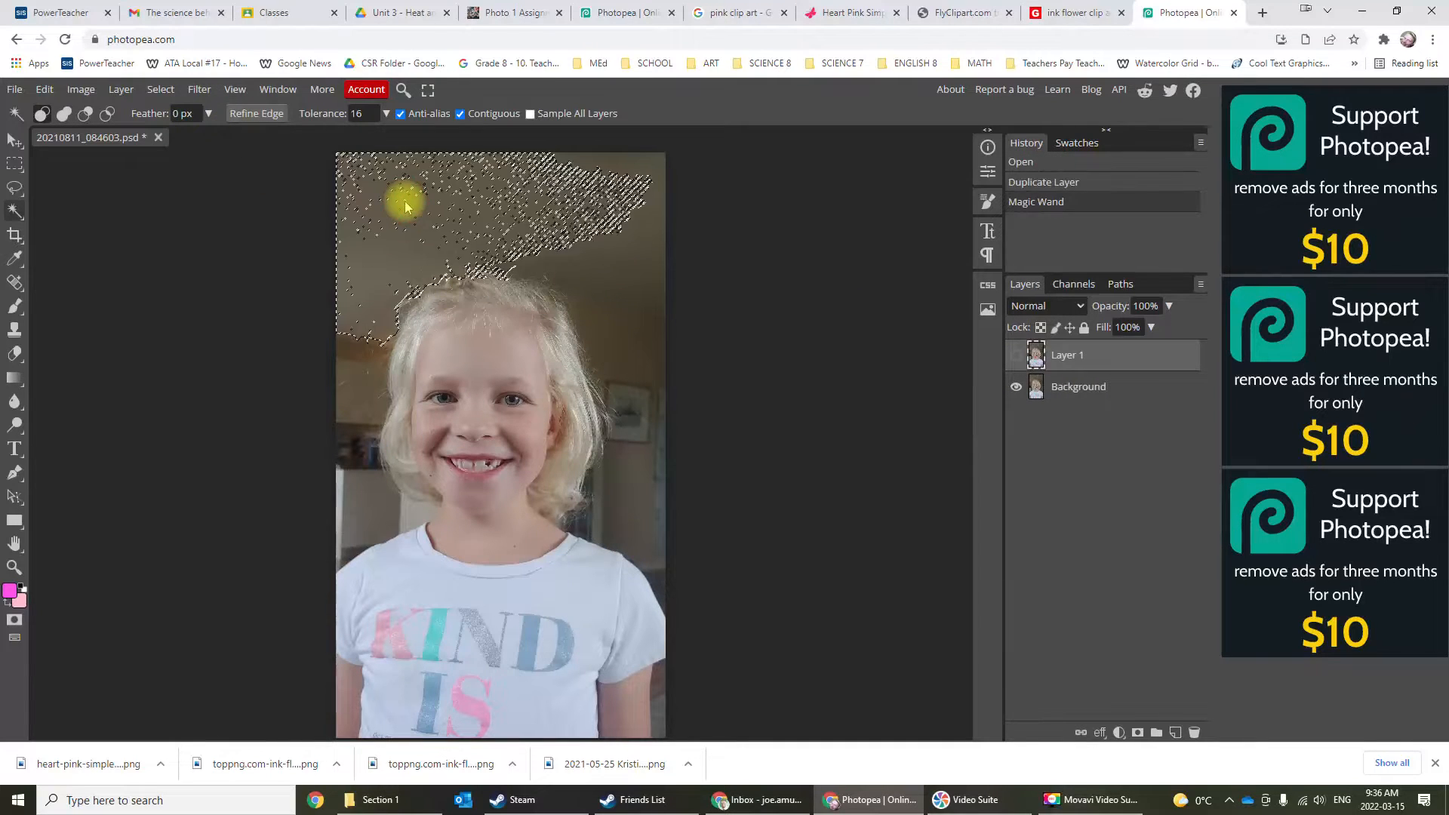
click(113, 94)
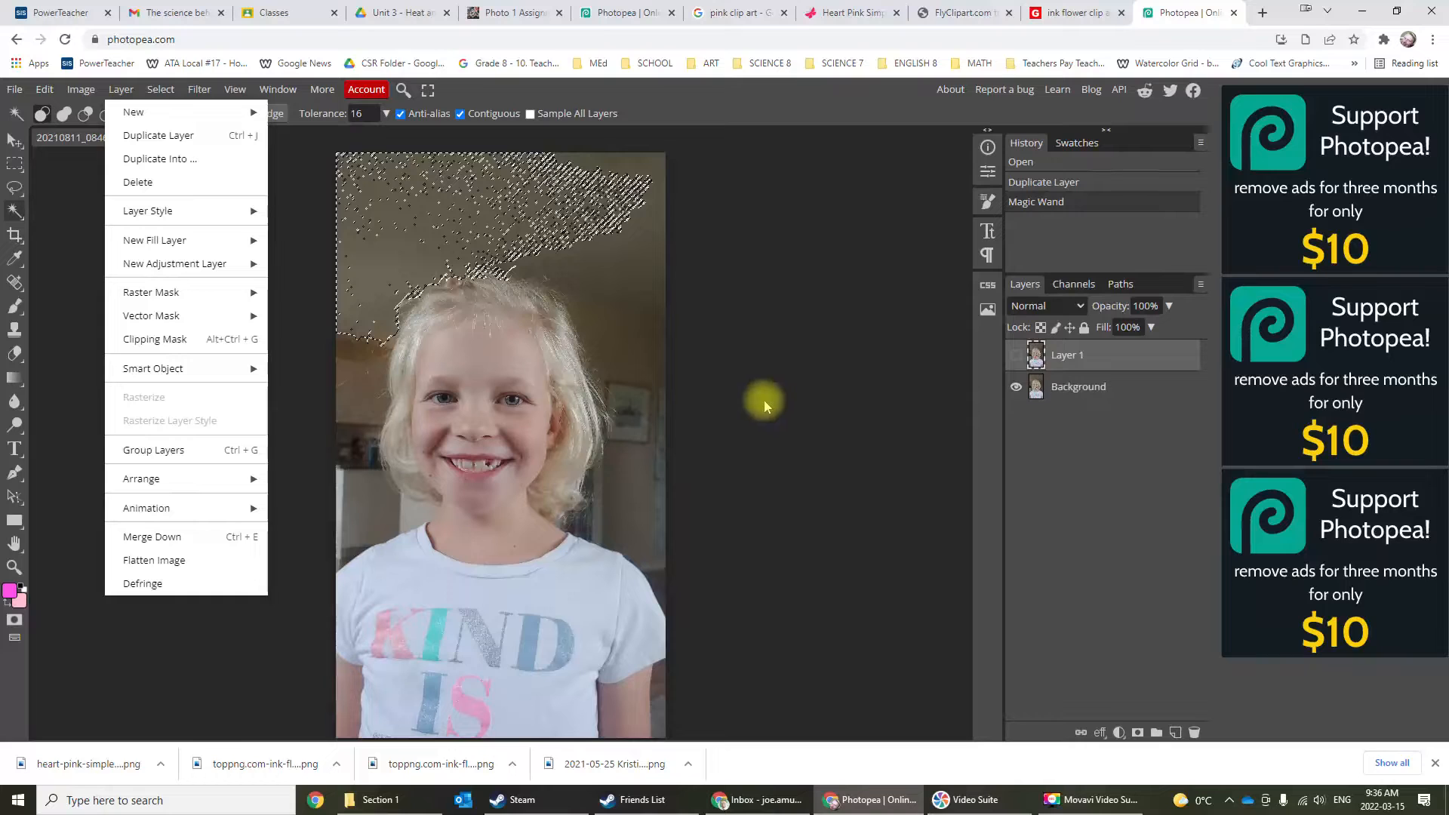
click(763, 406)
click(362, 184)
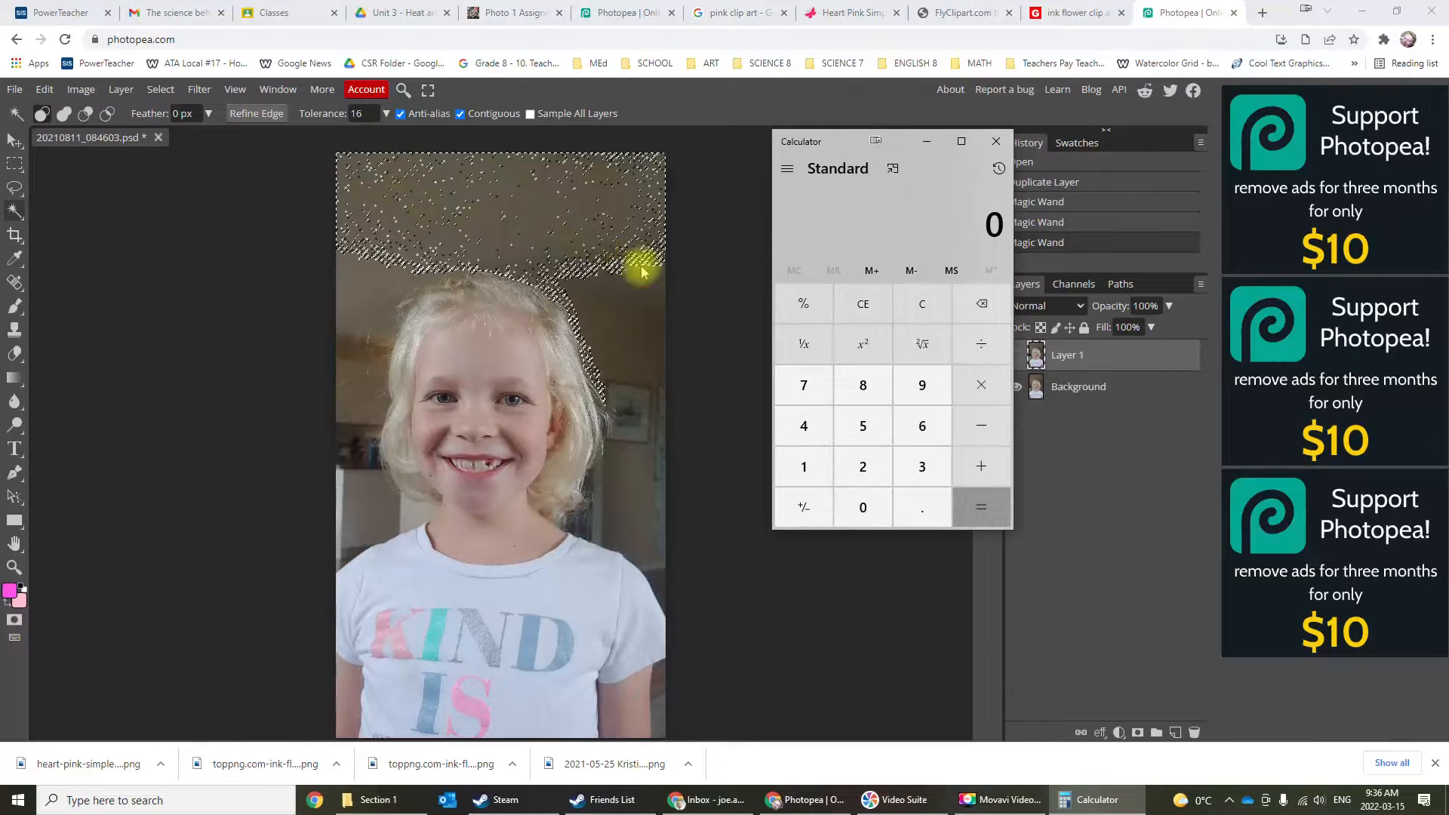
click(713, 288)
key(Delete)
Select and clear the wall areas above and to the right of the girl's head with the Magic Wand.
click(592, 255)
key(Delete)
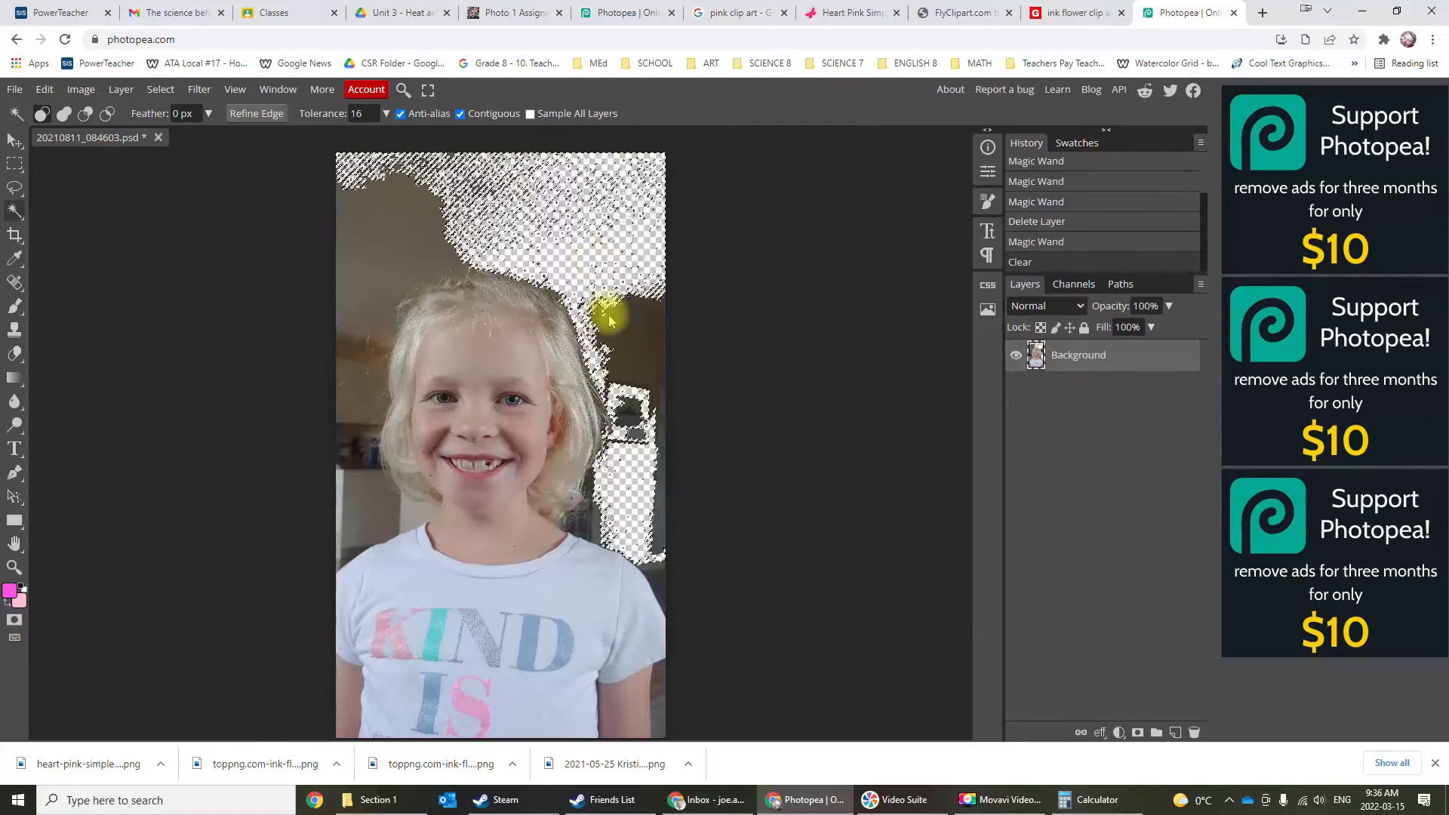
click(611, 315)
key(Delete)
click(659, 442)
key(Delete)
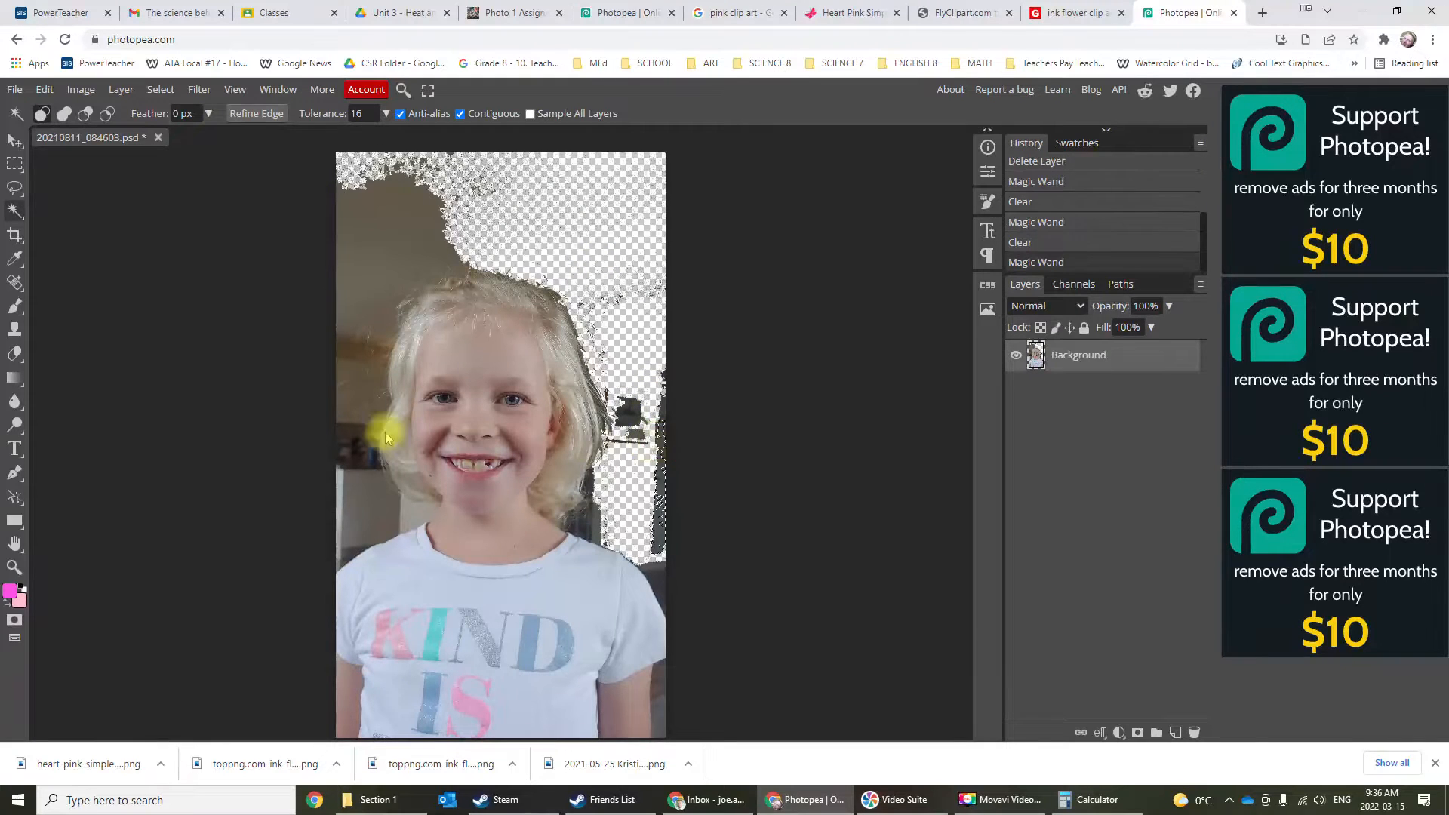
Clear the wall areas at the photo's upper left and beside the girl's hair using Magic Wand selections.
click(393, 247)
key(Delete)
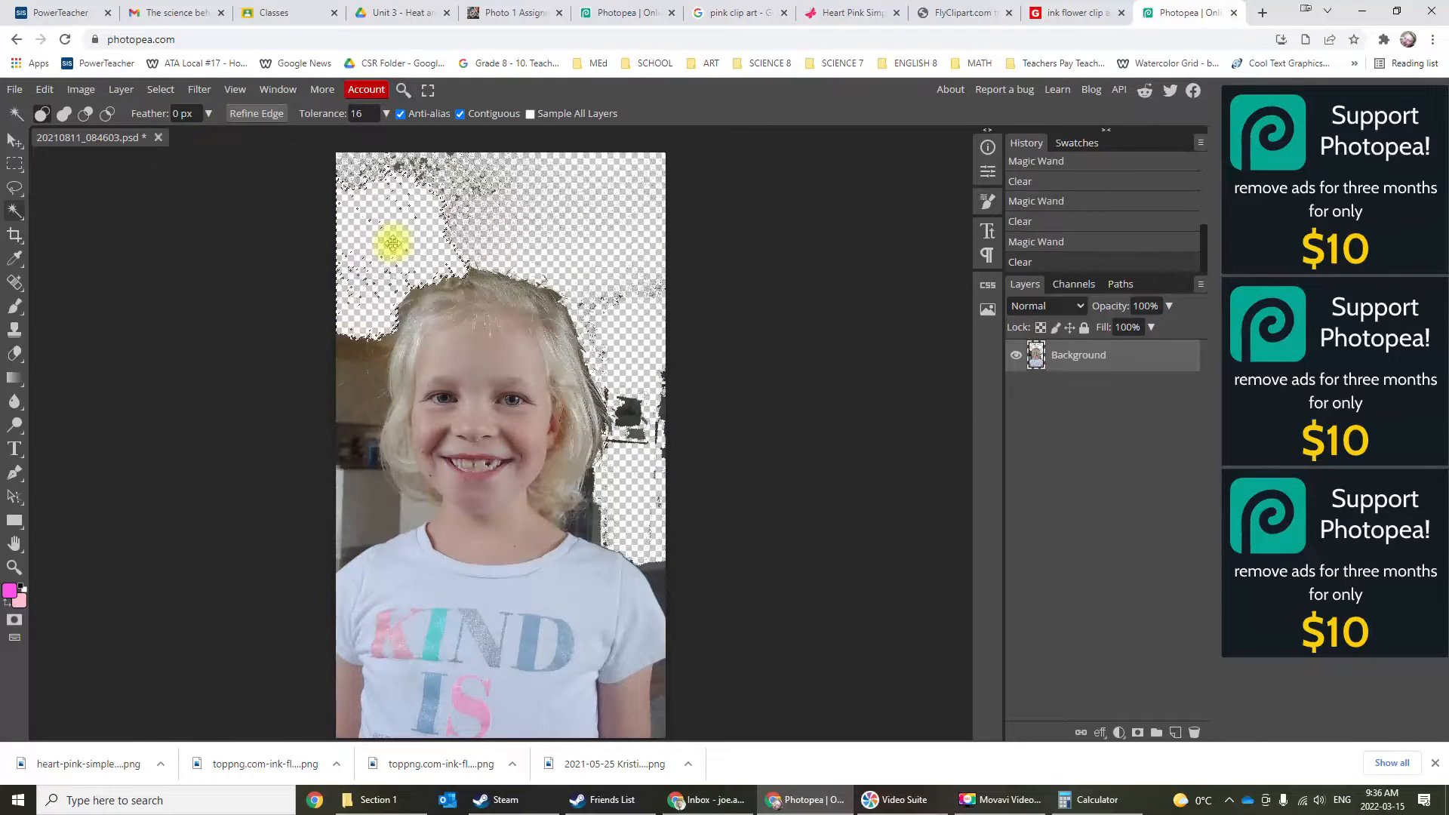
click(338, 359)
key(Delete)
click(345, 407)
key(Delete)
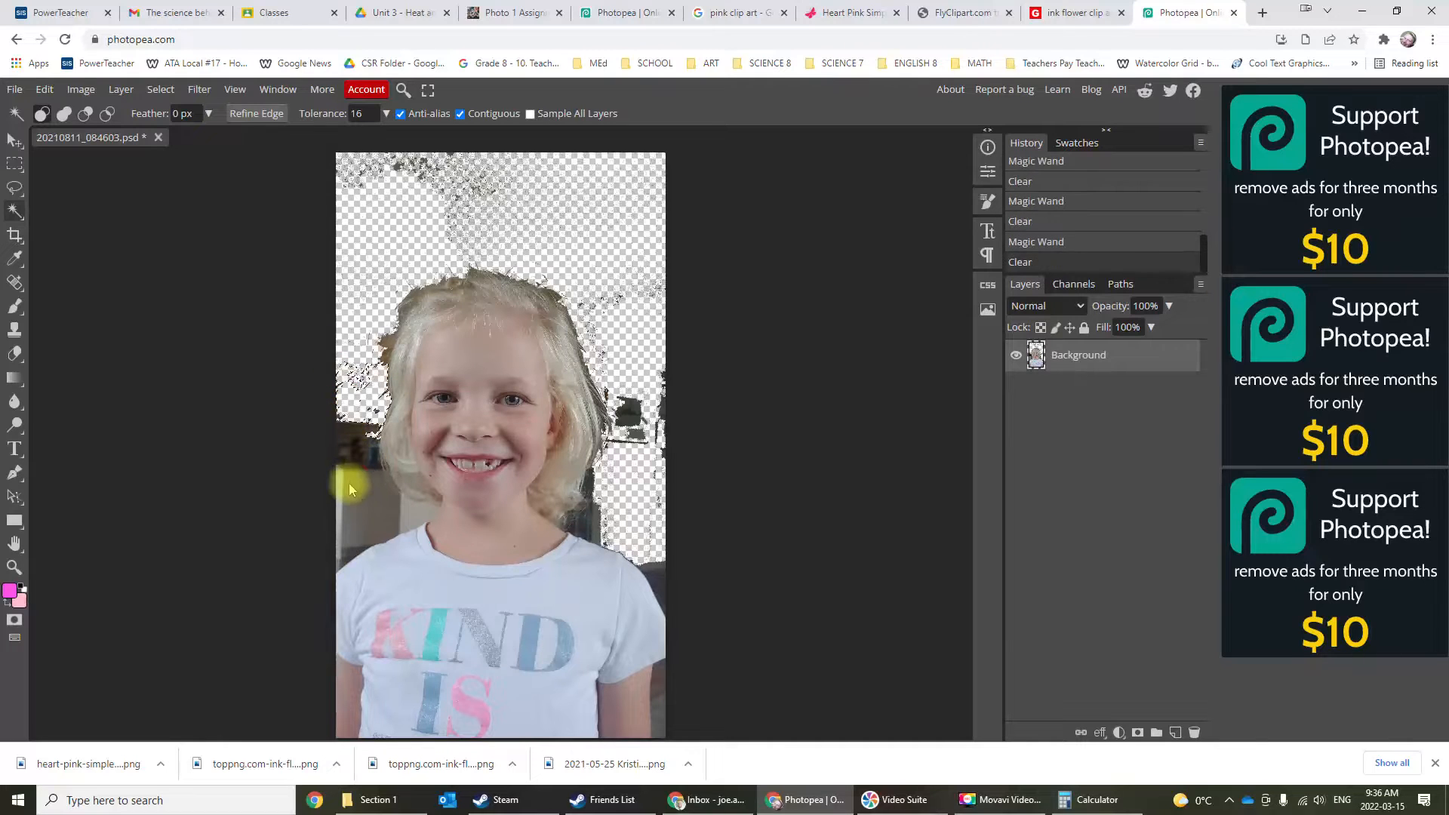
Clear the dark shelf and light cabinet areas between the photo's left edge and the girl's neck with the Magic Wand.
click(355, 452)
key(Delete)
click(383, 498)
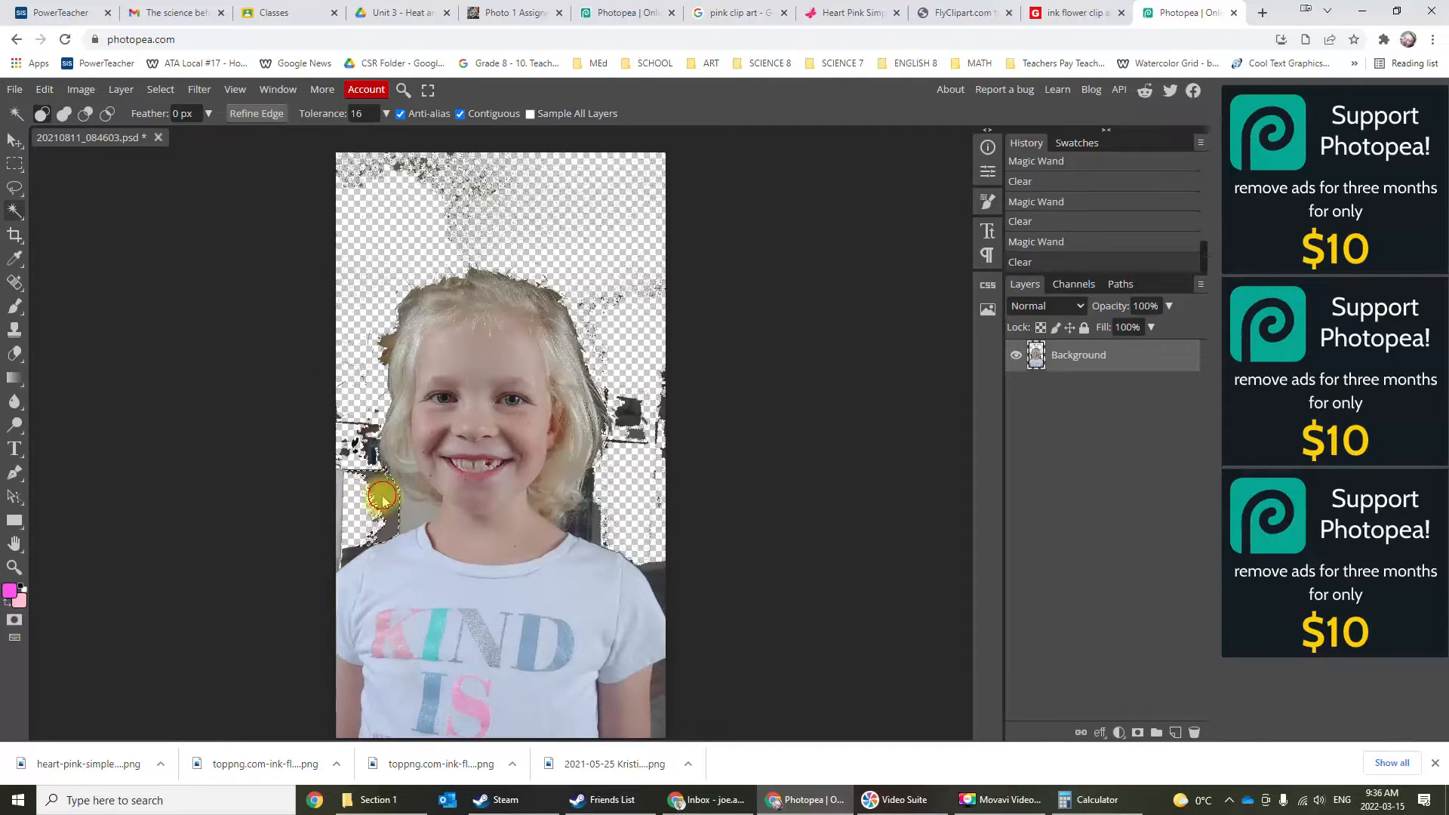
key(Delete)
click(345, 556)
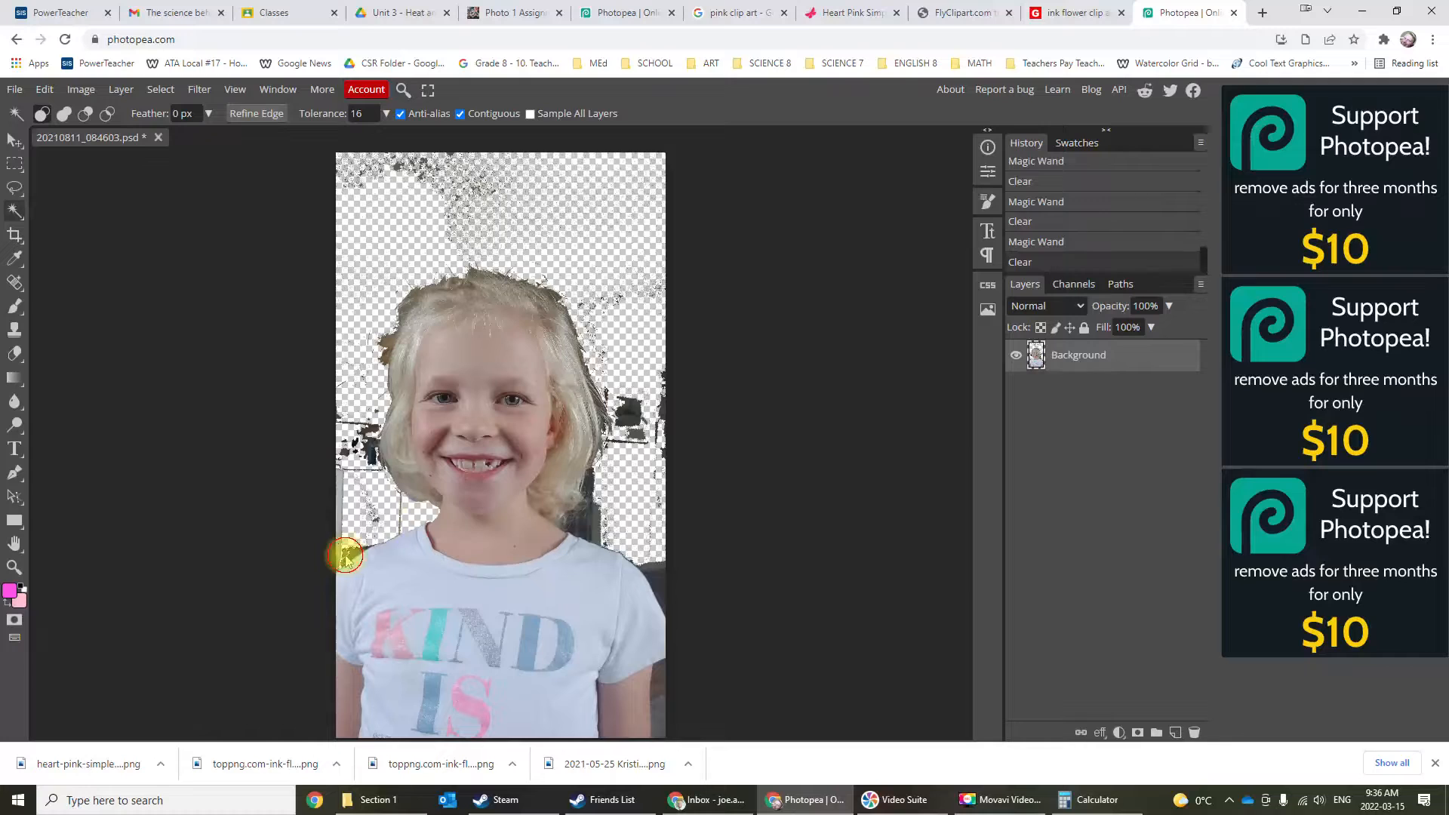
click(427, 510)
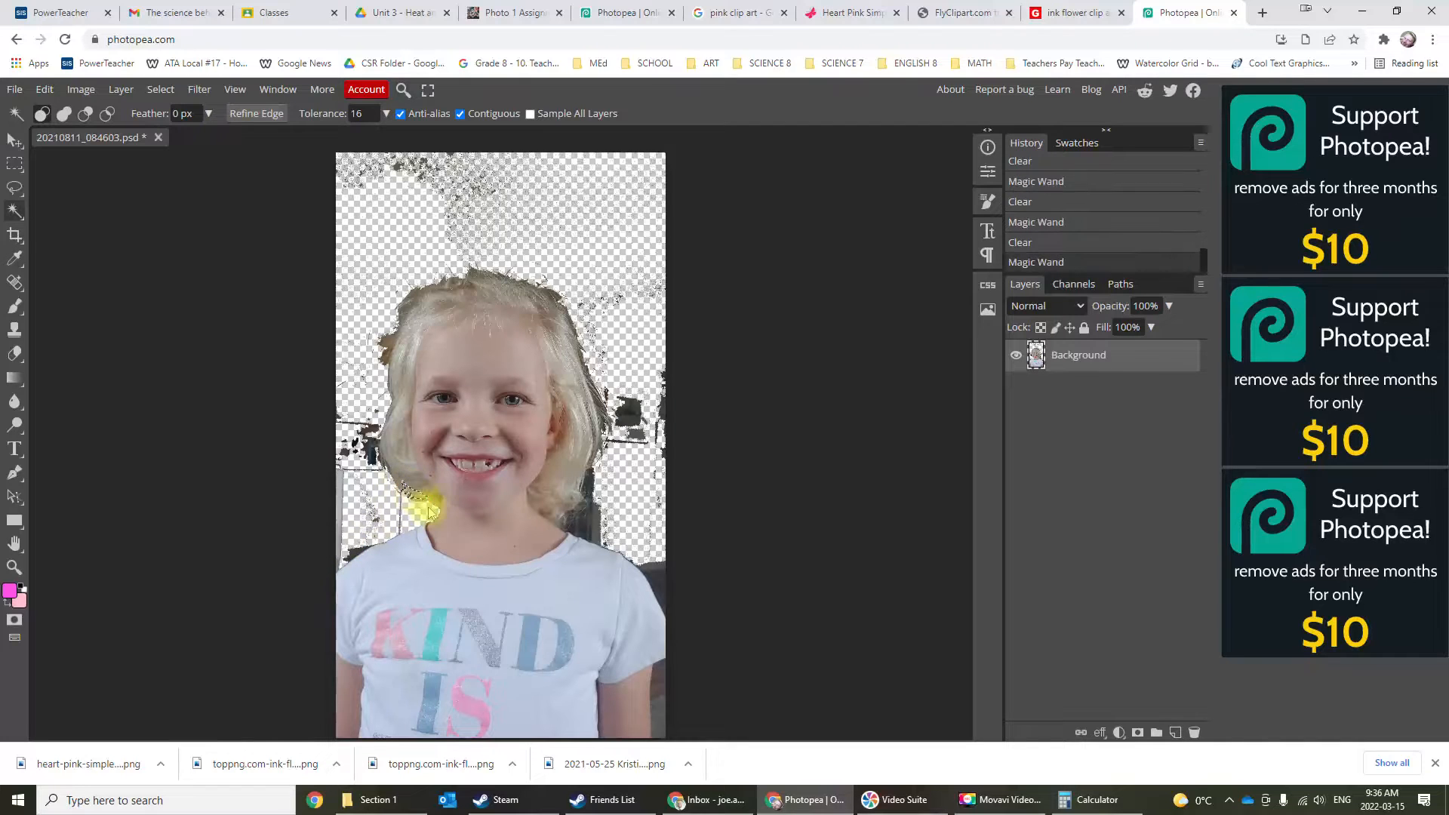
key(Delete)
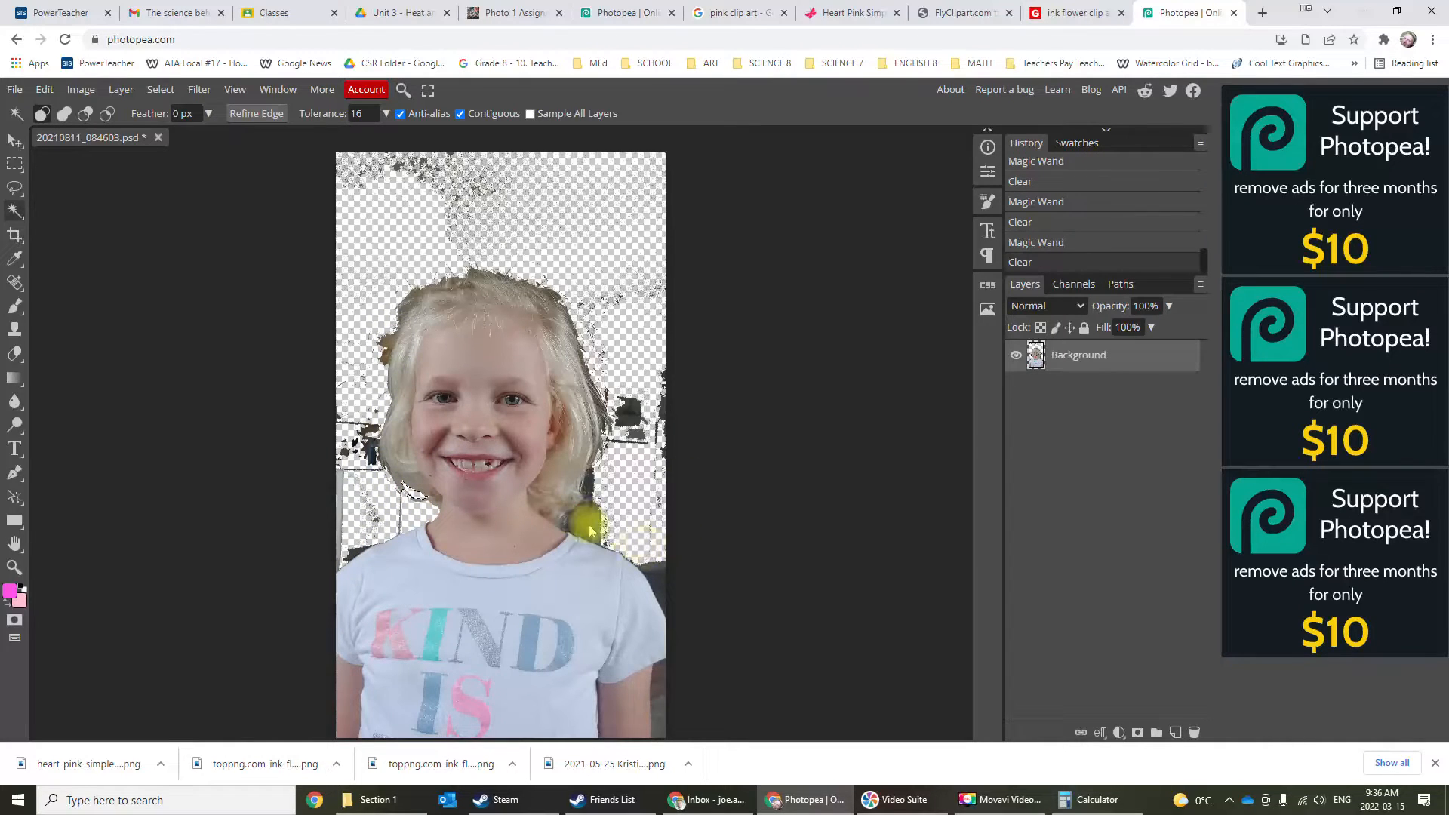
Clear the dark areas beside the girl's neck and above her shoulder on the photo's right side with the Magic Wand.
click(590, 531)
key(Delete)
click(655, 575)
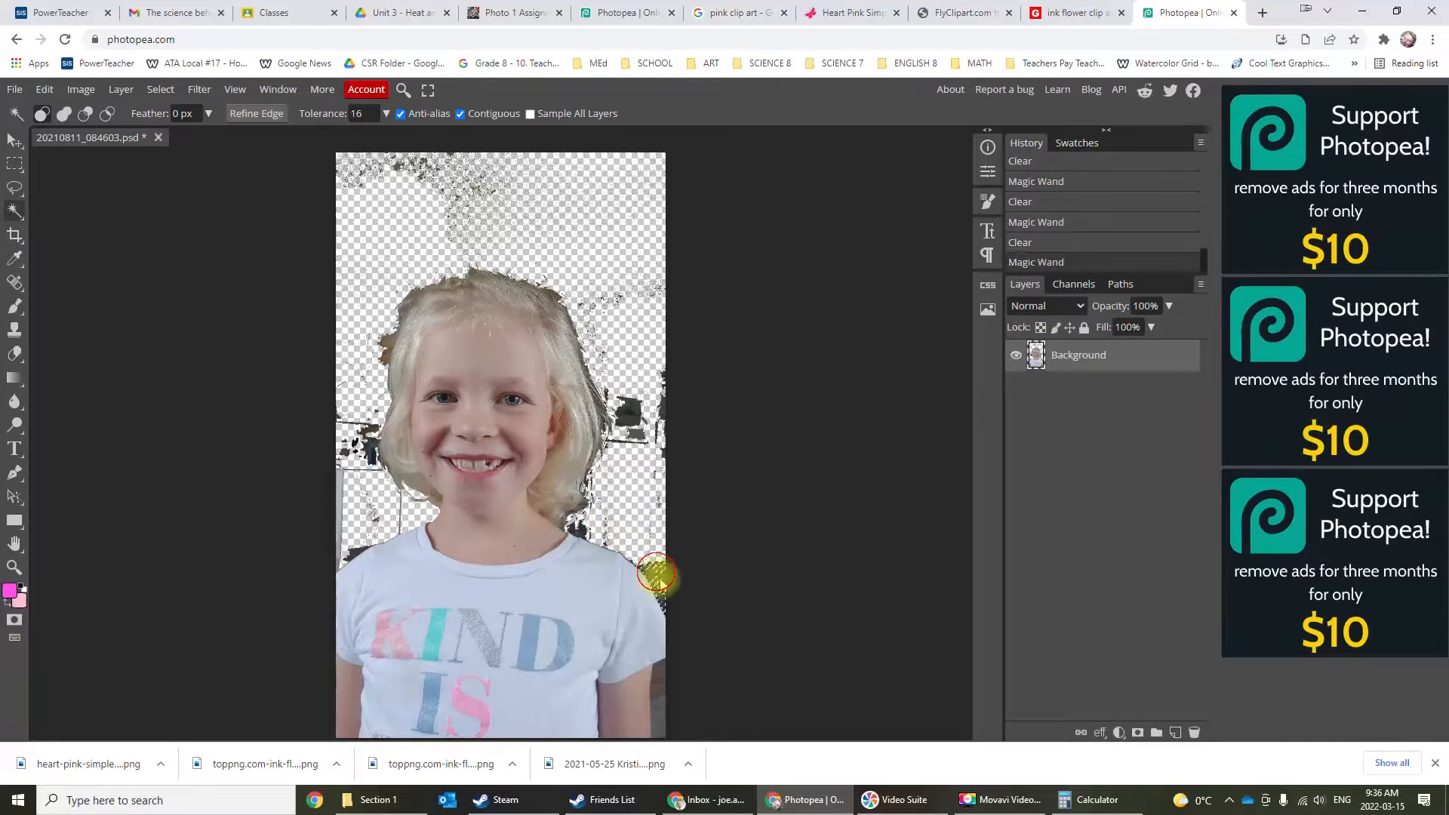
key(Delete)
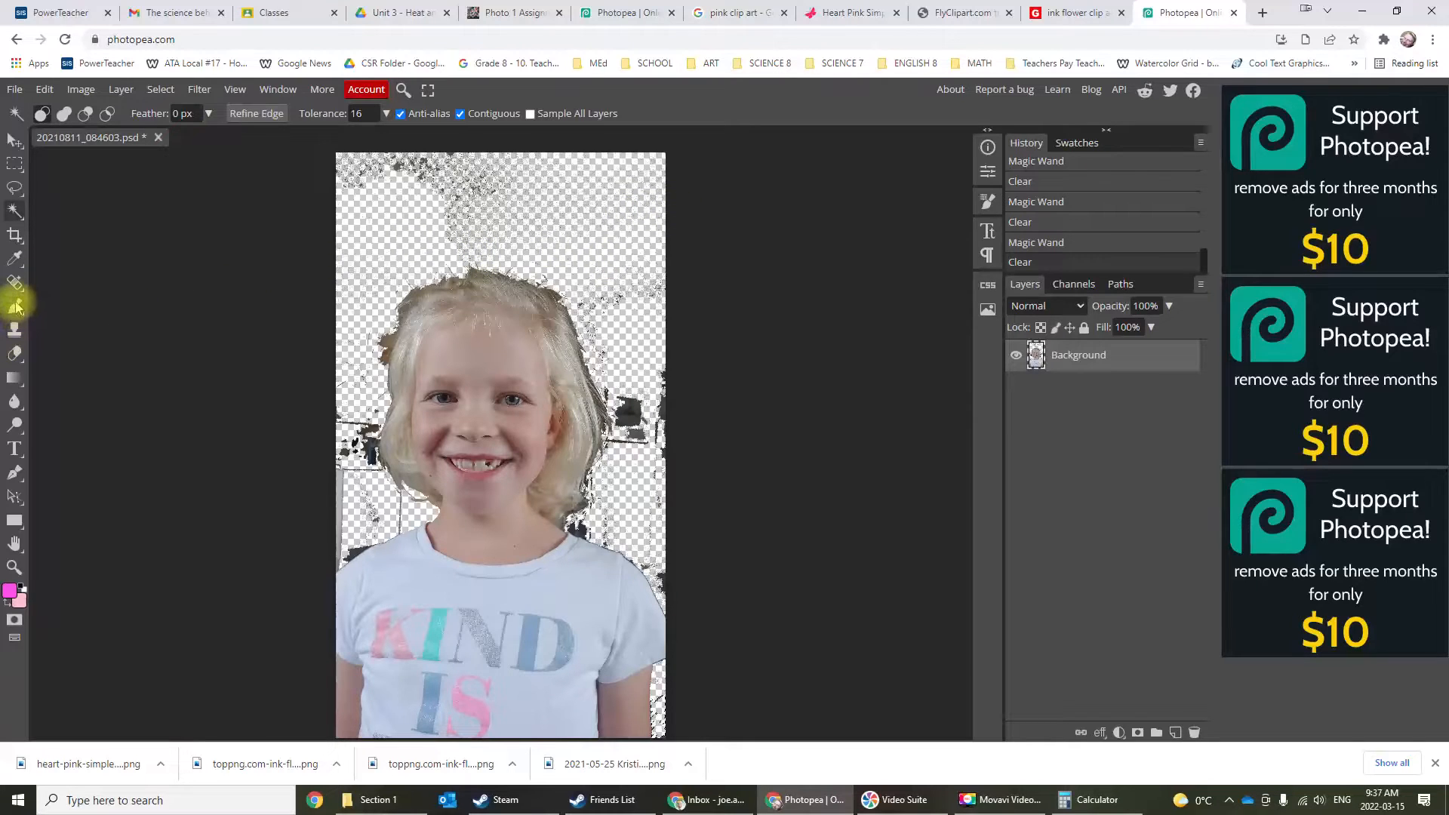
Choose the Eraser tool and set its brush size to 176 px.
click(15, 354)
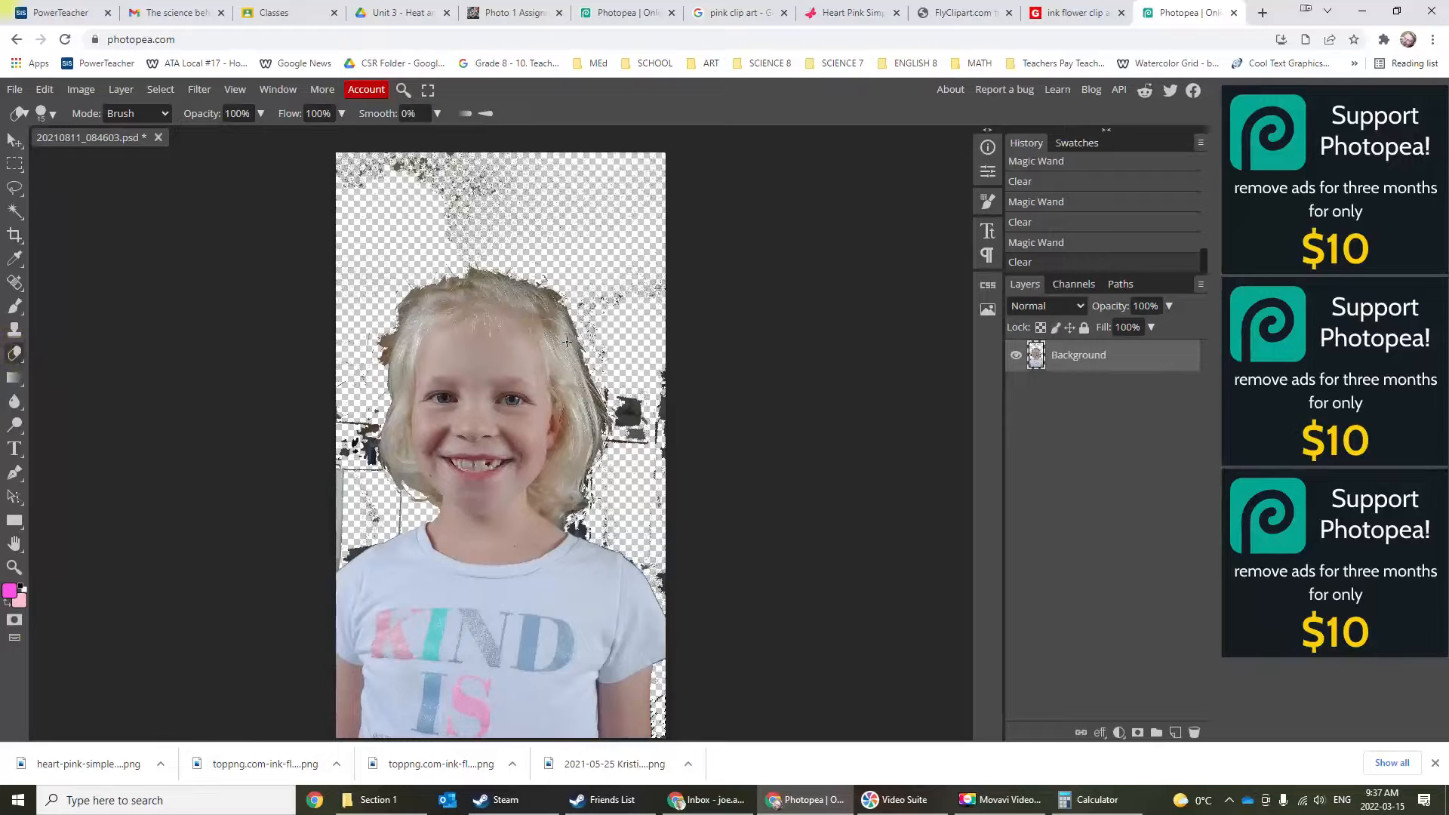
click(989, 204)
click(991, 204)
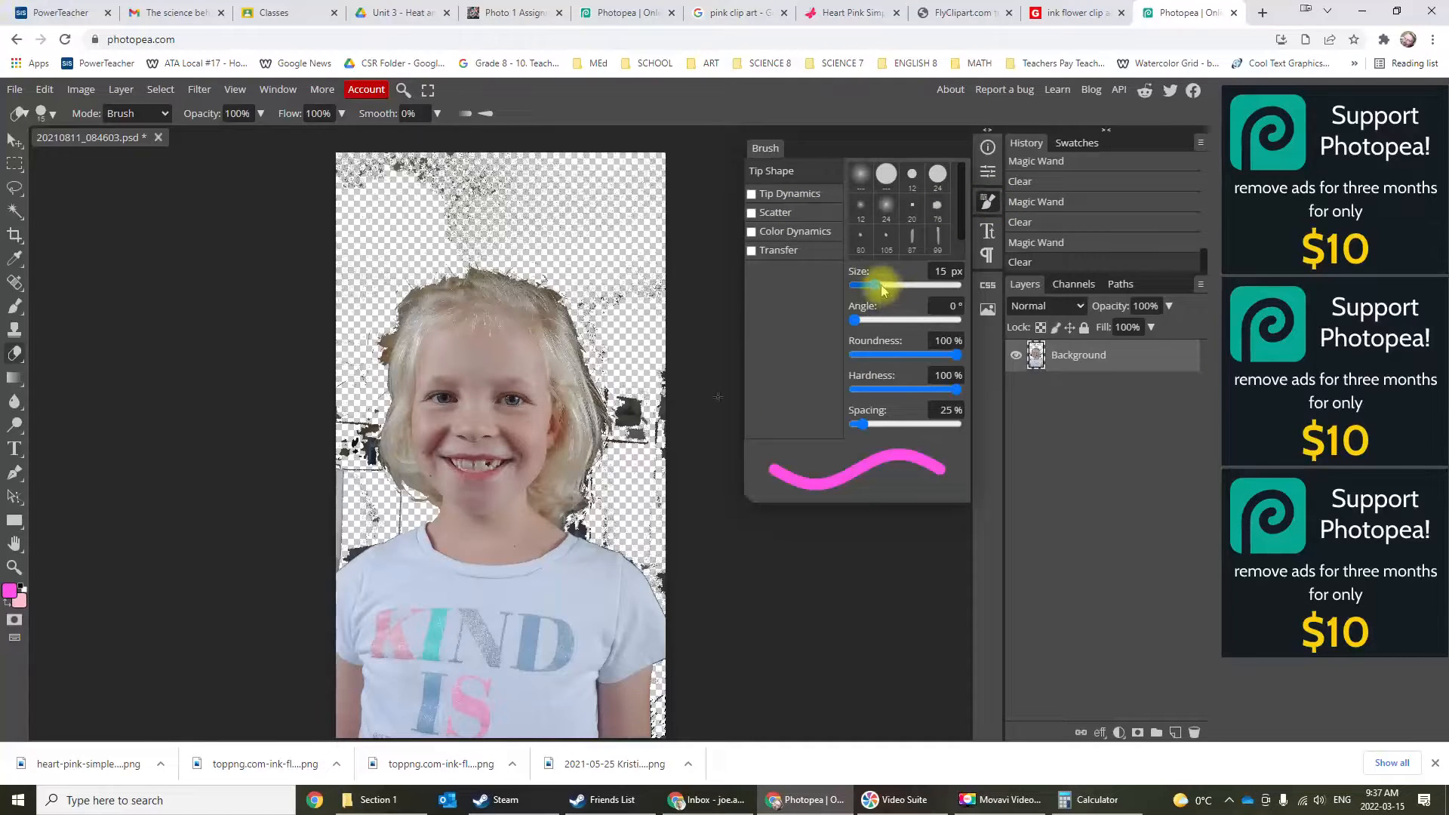
drag(879, 284, 907, 285)
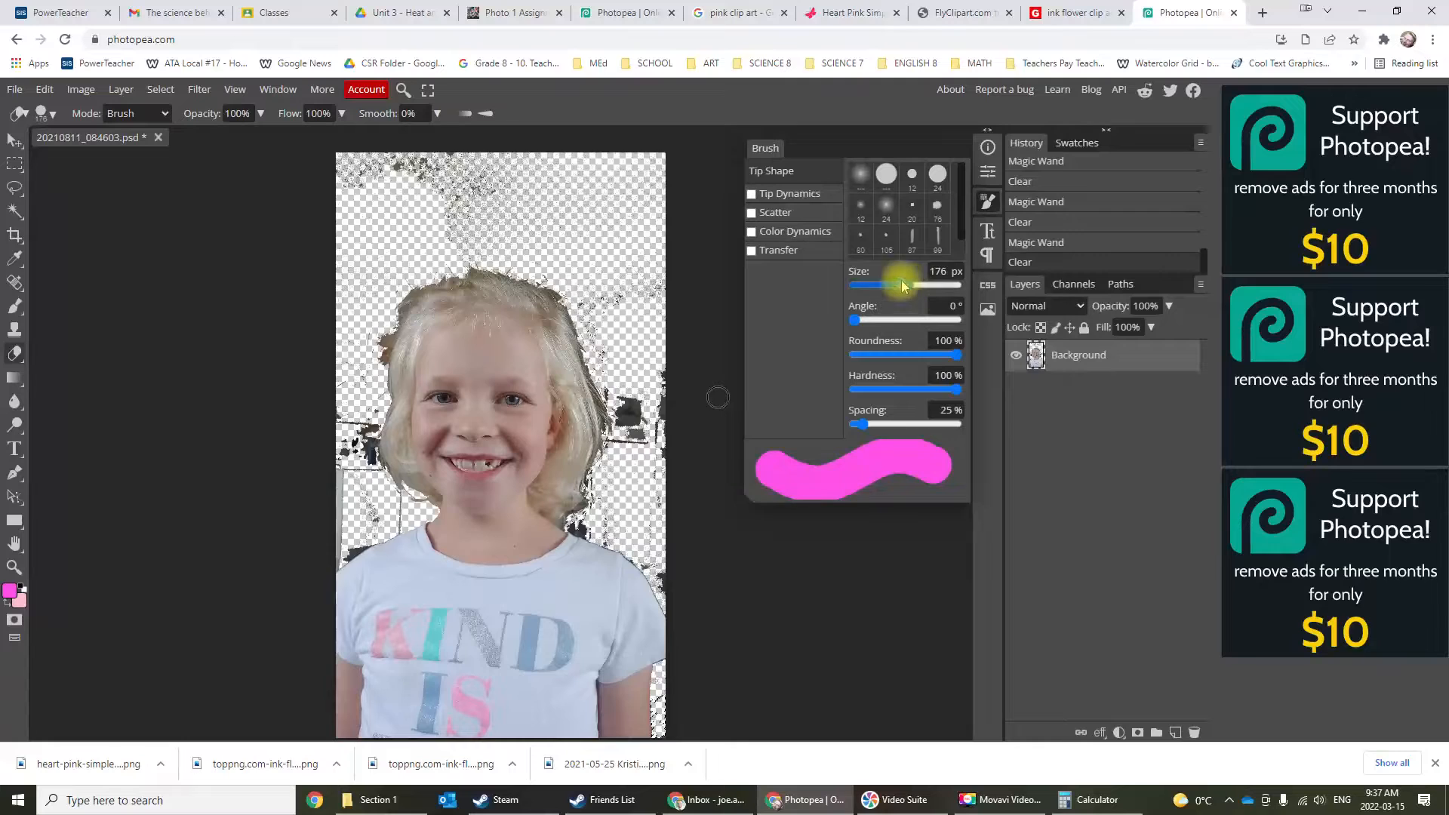
Try to erase the leftover wall specks above and to the right of the girl's head.
mouse_move(460, 194)
mouse_down()
mouse_move(536, 181)
mouse_move(464, 197)
mouse_up()
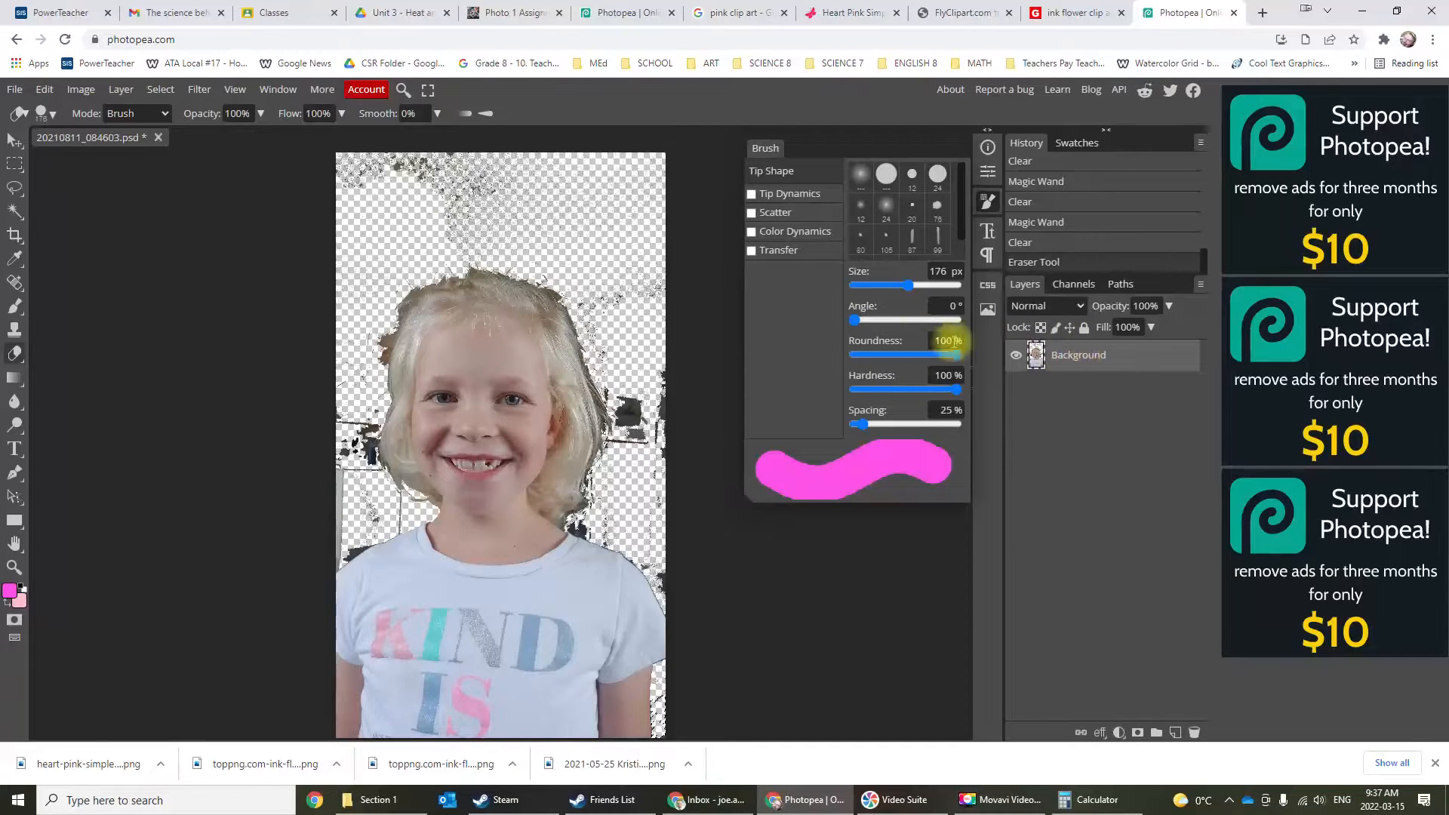
click(609, 322)
click(617, 247)
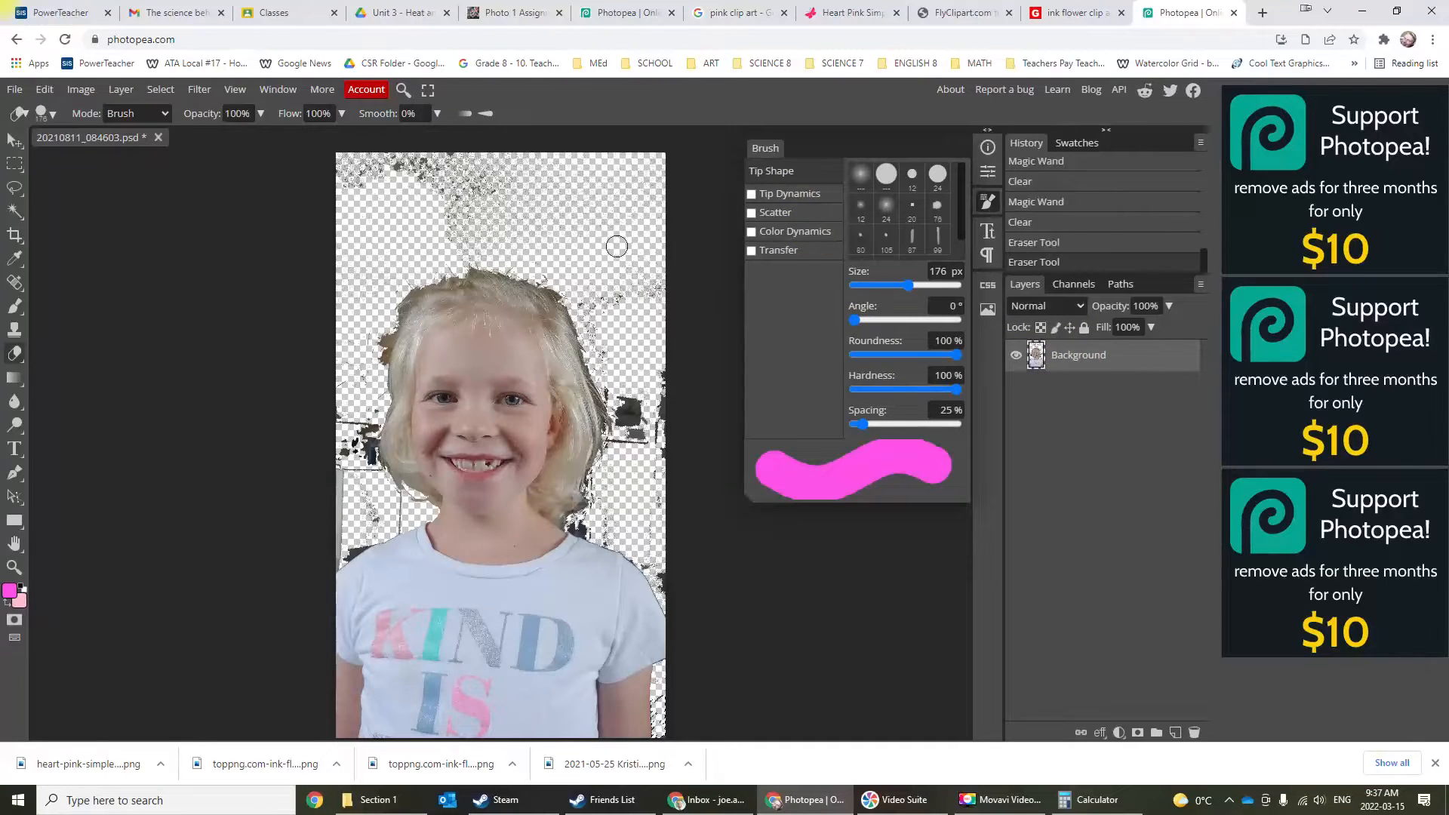
click(644, 281)
click(618, 305)
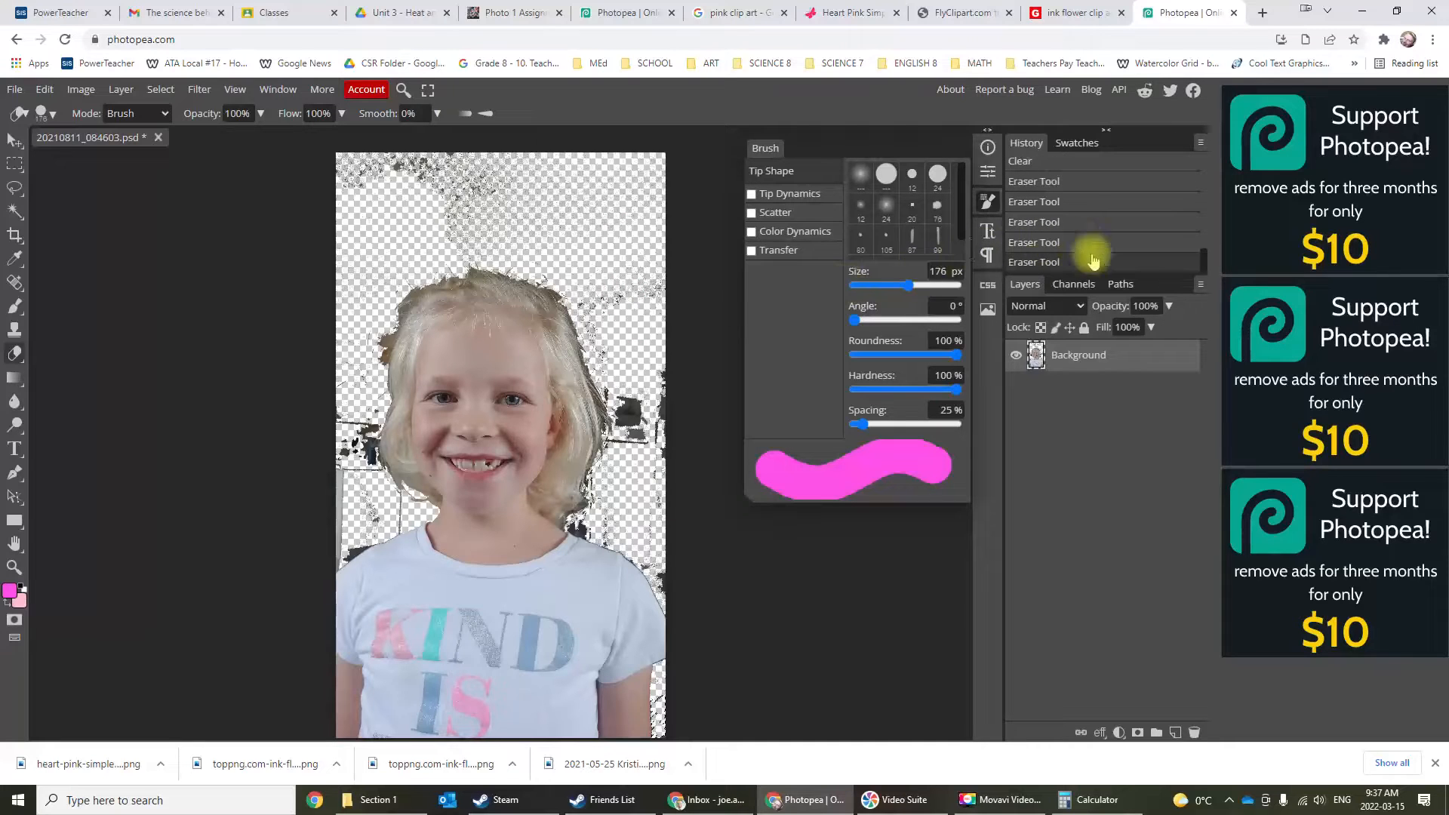
click(1075, 368)
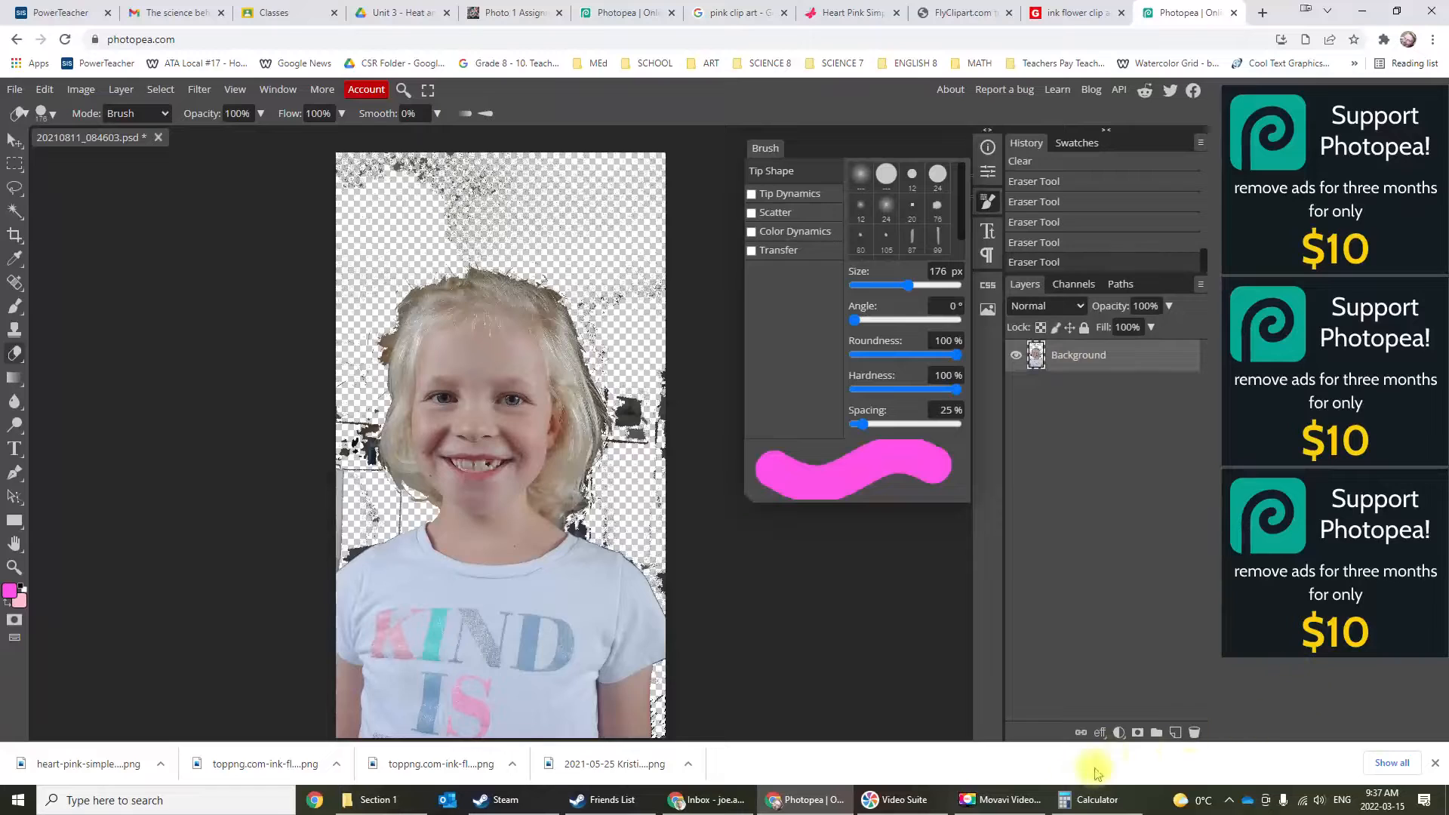
click(1026, 804)
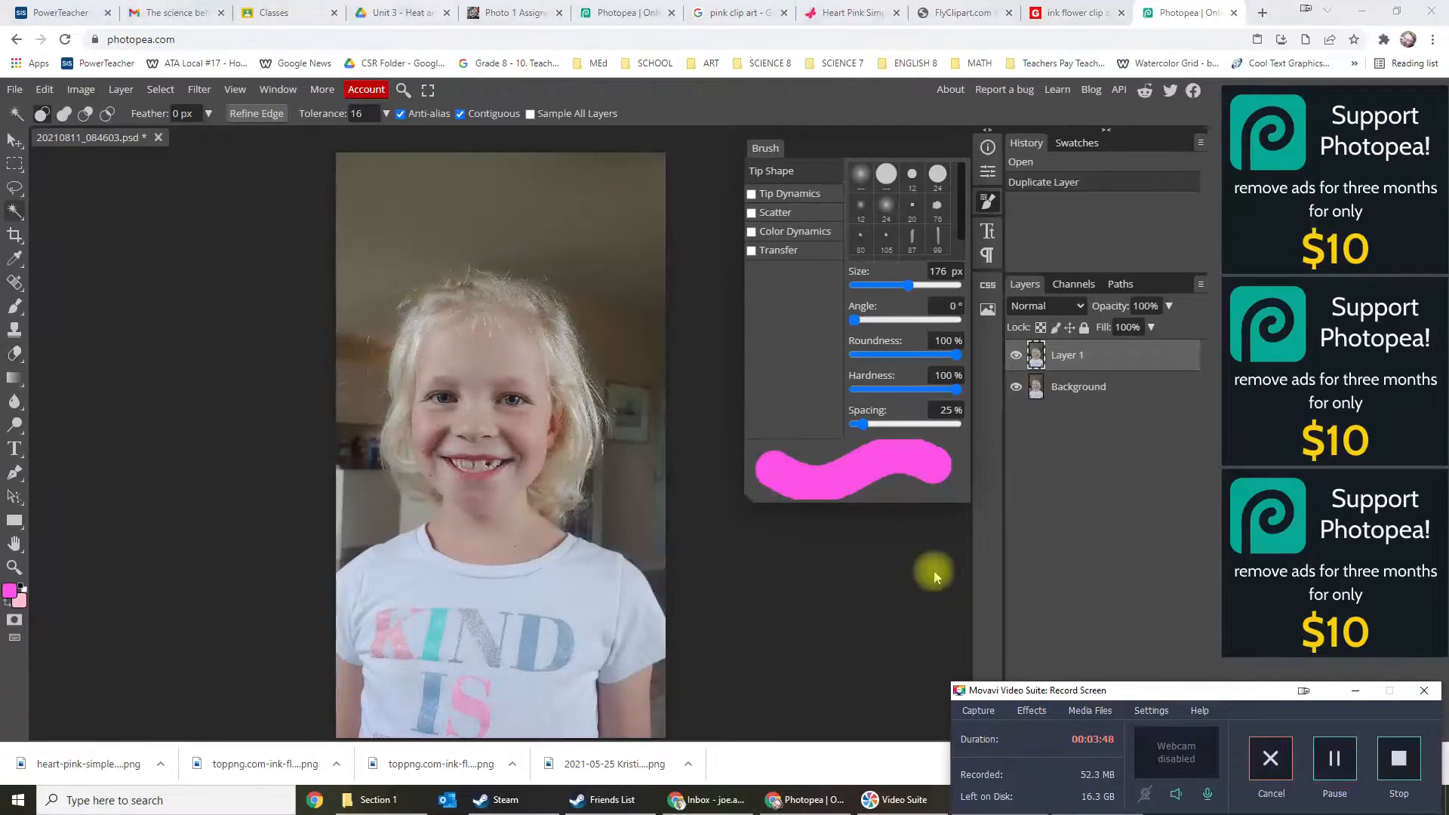
Clear the wall above and to the right of the head on Layer 1 with the Magic Wand and hide the Background layer.
click(526, 203)
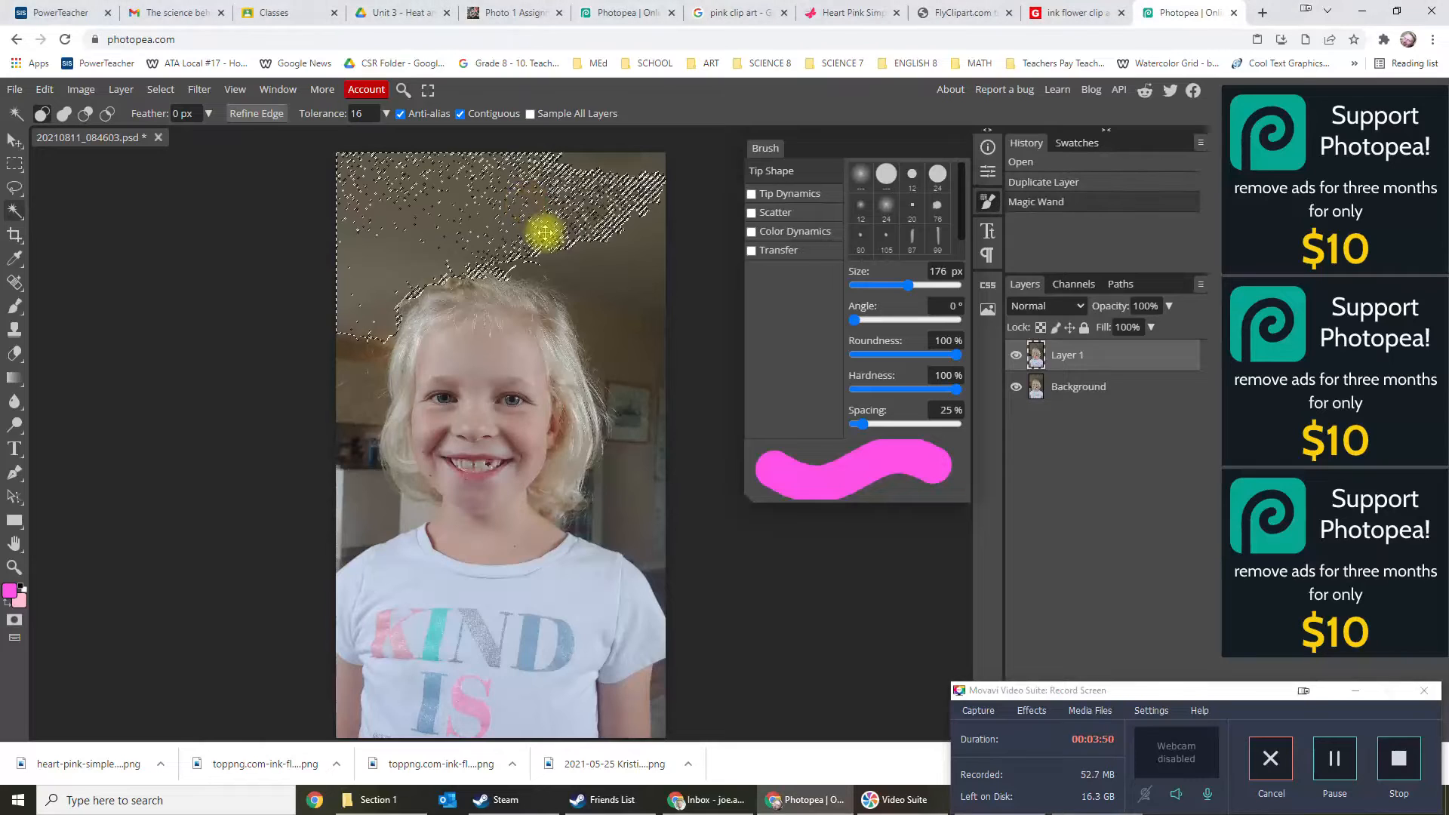
key(Delete)
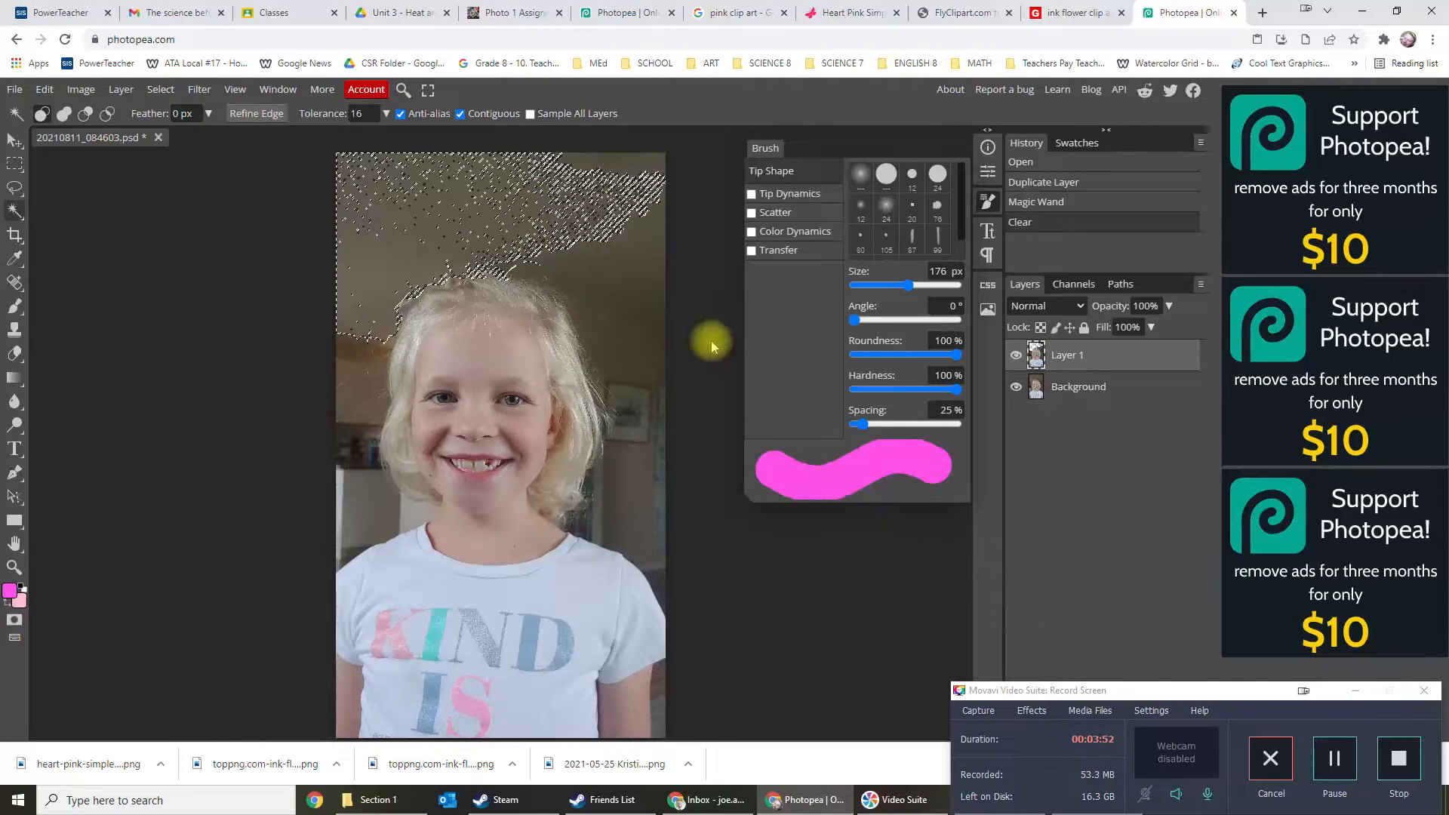
click(609, 290)
key(Delete)
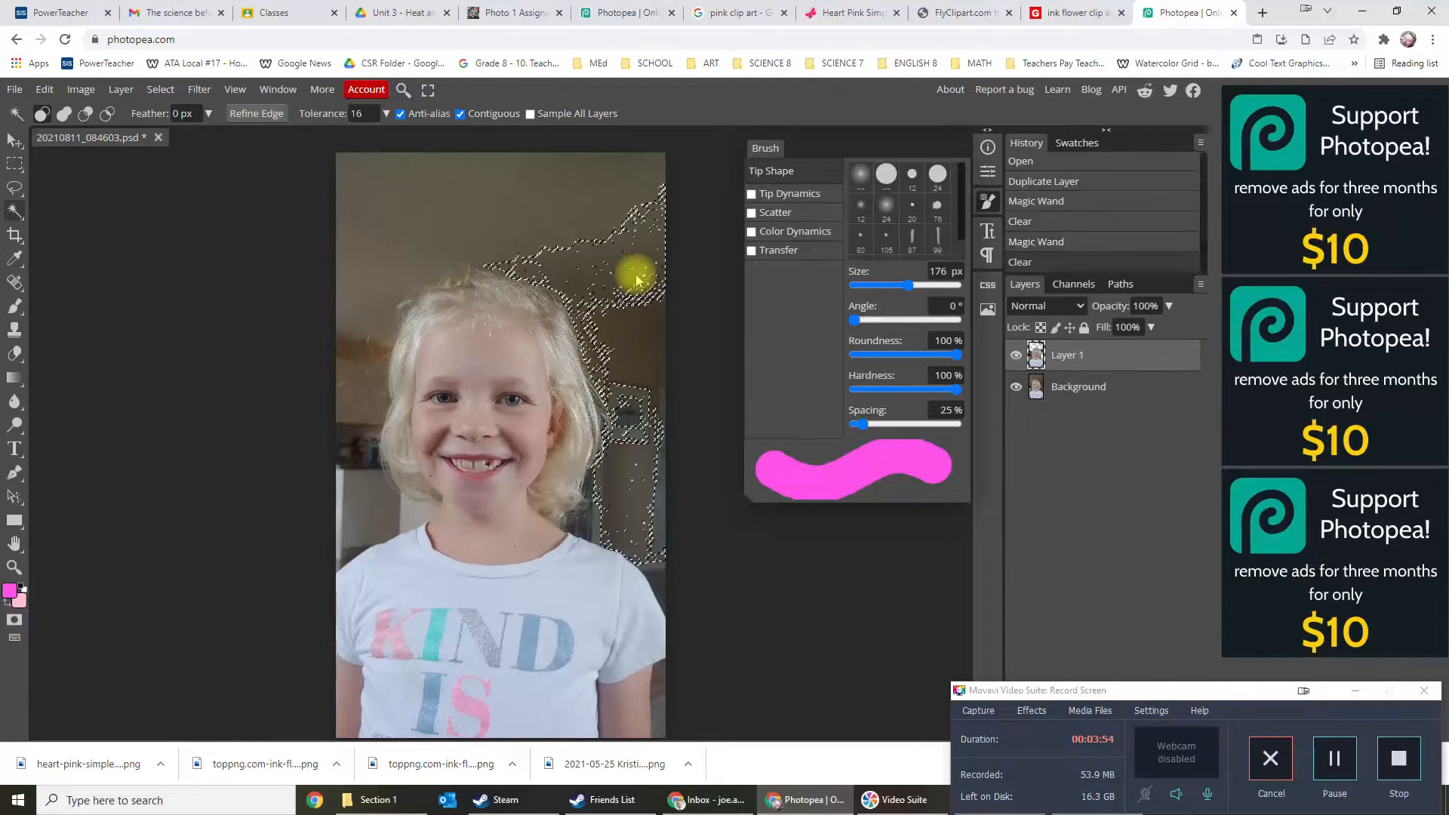
click(1016, 388)
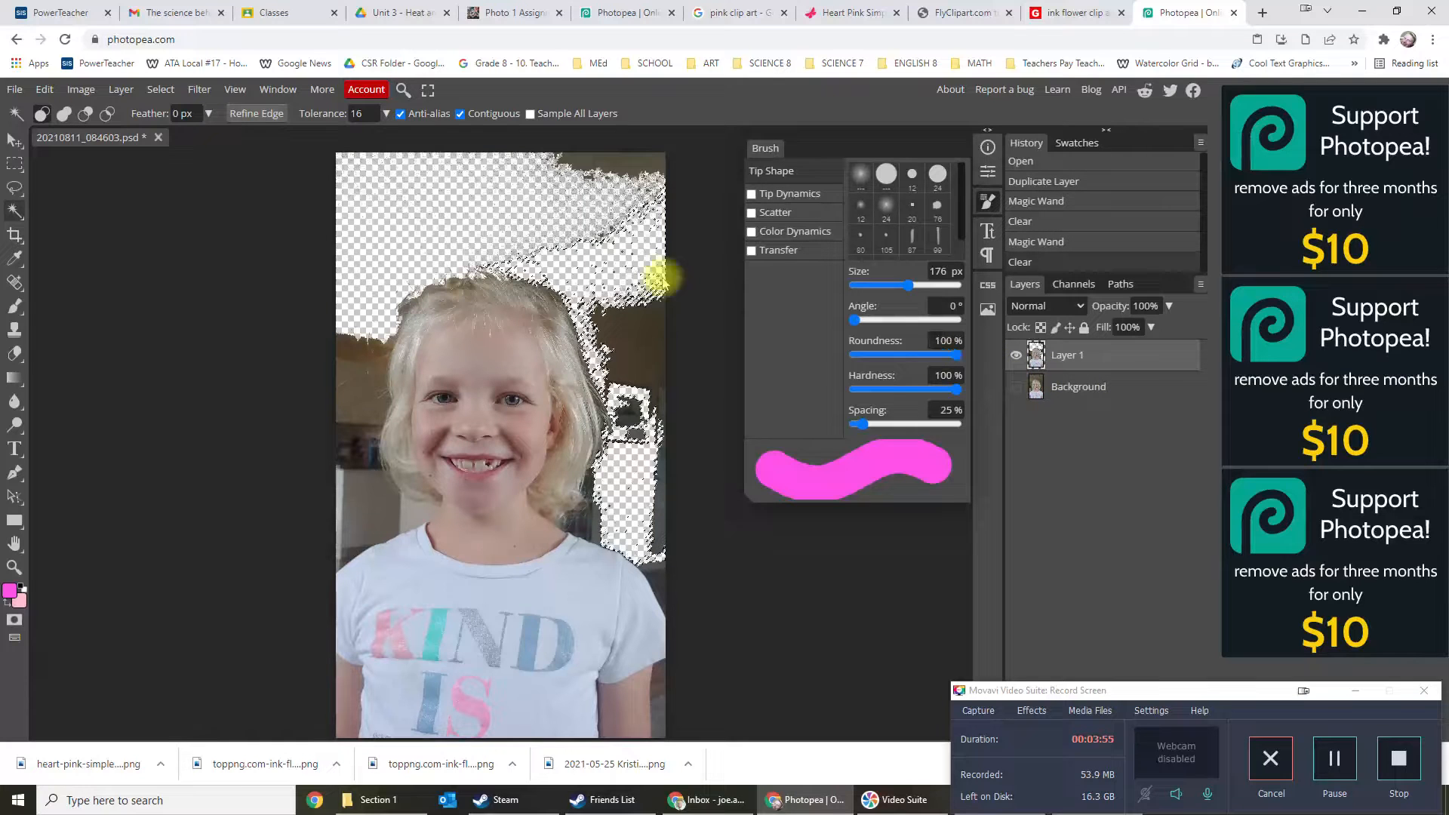
Clear the remaining brown wall patches at the photo's upper right and beside the hair with the Magic Wand.
click(646, 336)
key(Delete)
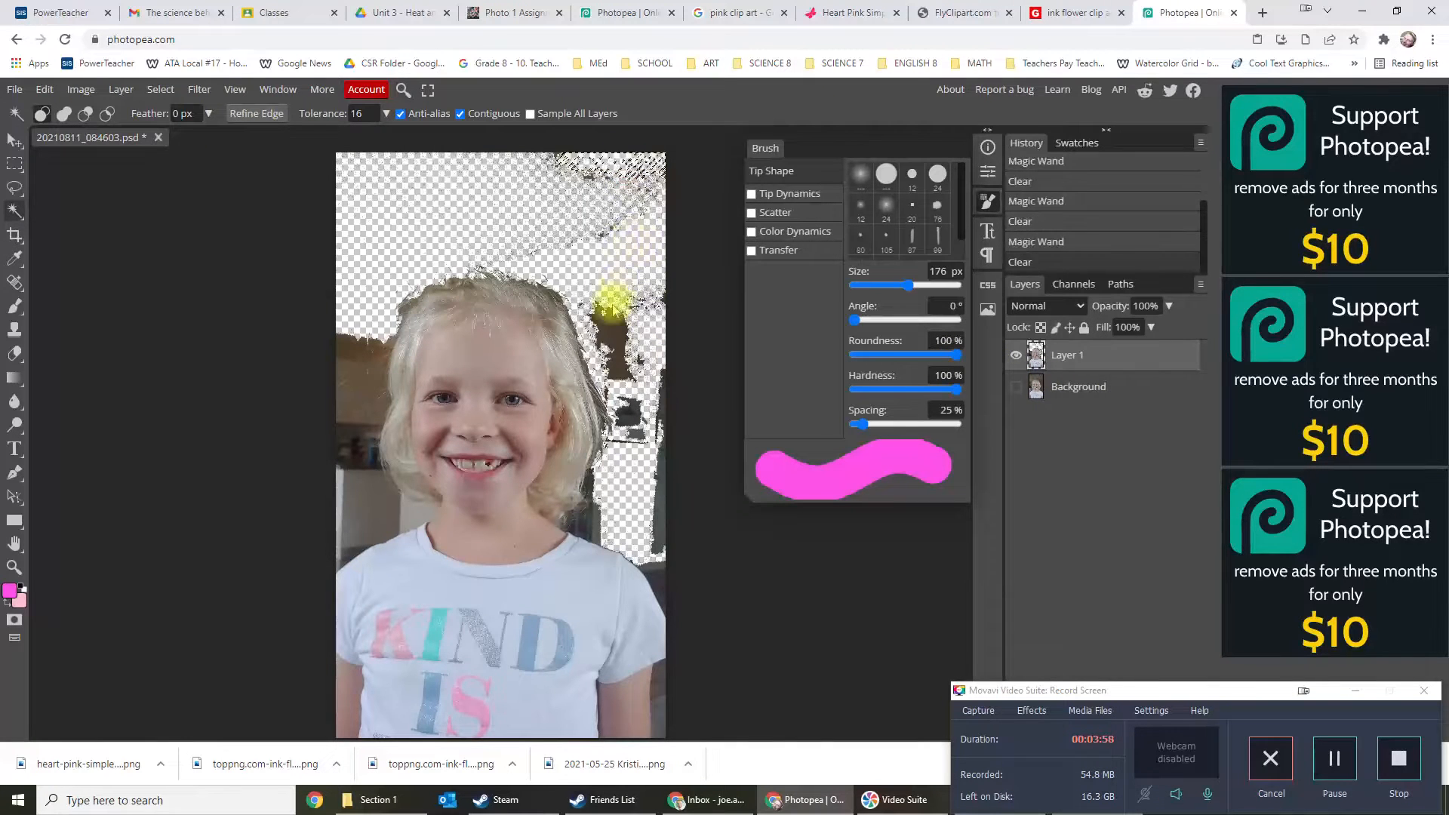
click(618, 347)
click(619, 348)
key(Delete)
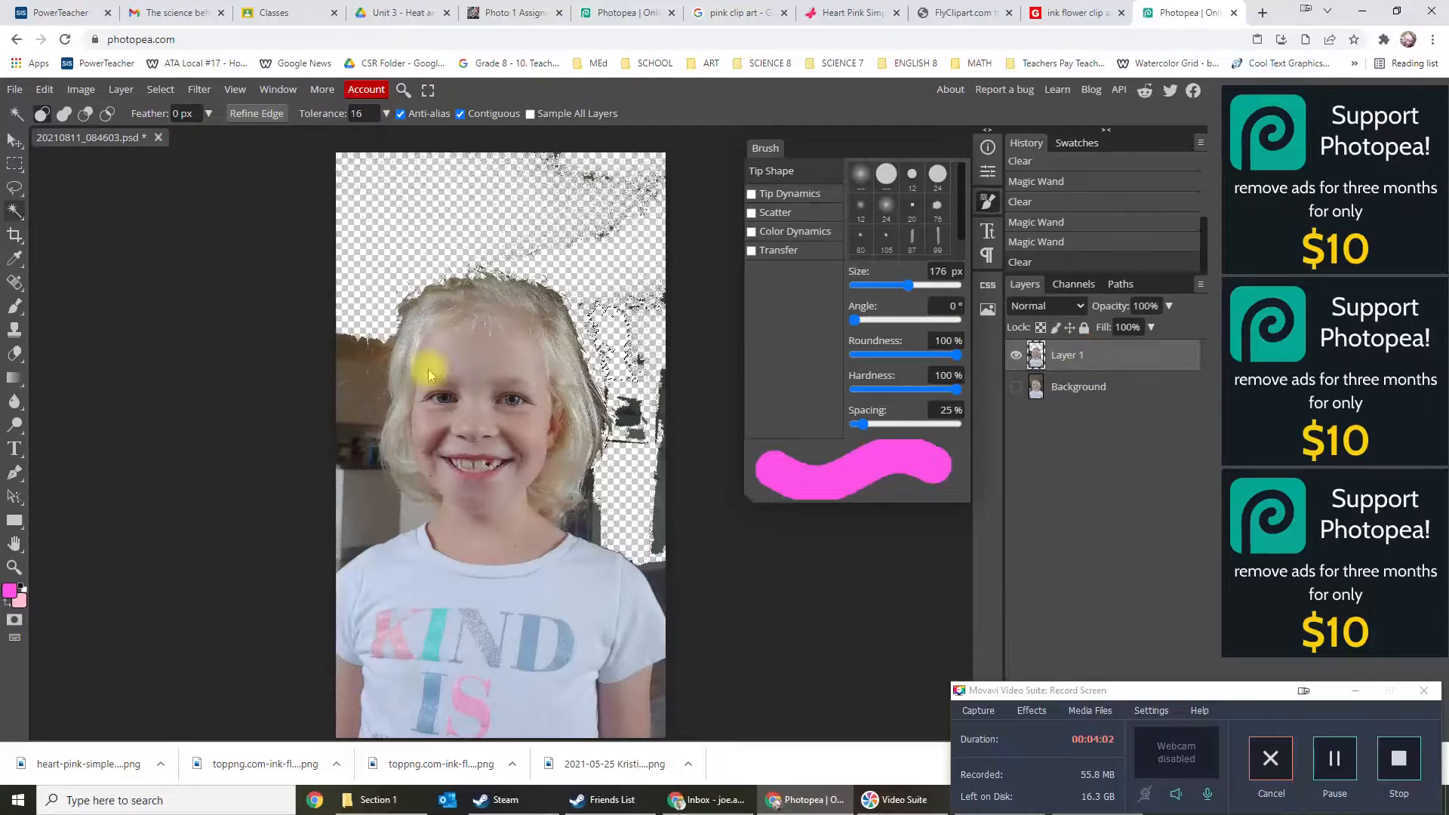
Clear the brown wall between the photo's left edge and the girl's hair with the Magic Wand.
click(349, 362)
key(Delete)
click(347, 354)
key(Delete)
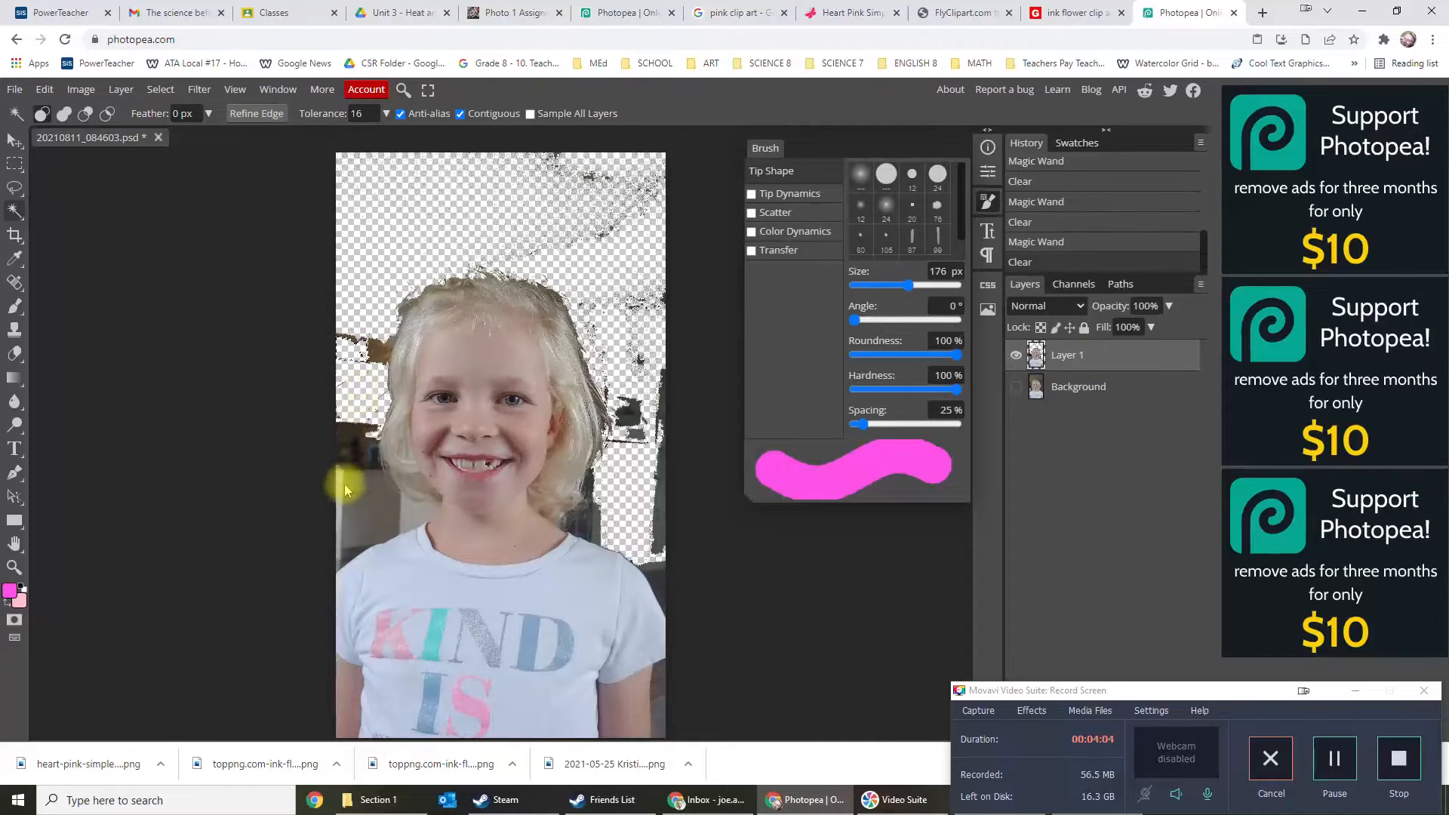
Clear the dark shelf and light cabinet areas between the photo's left edge and the girl's neck using Magic Wand selections.
click(346, 485)
key(Delete)
click(347, 452)
key(Delete)
click(344, 514)
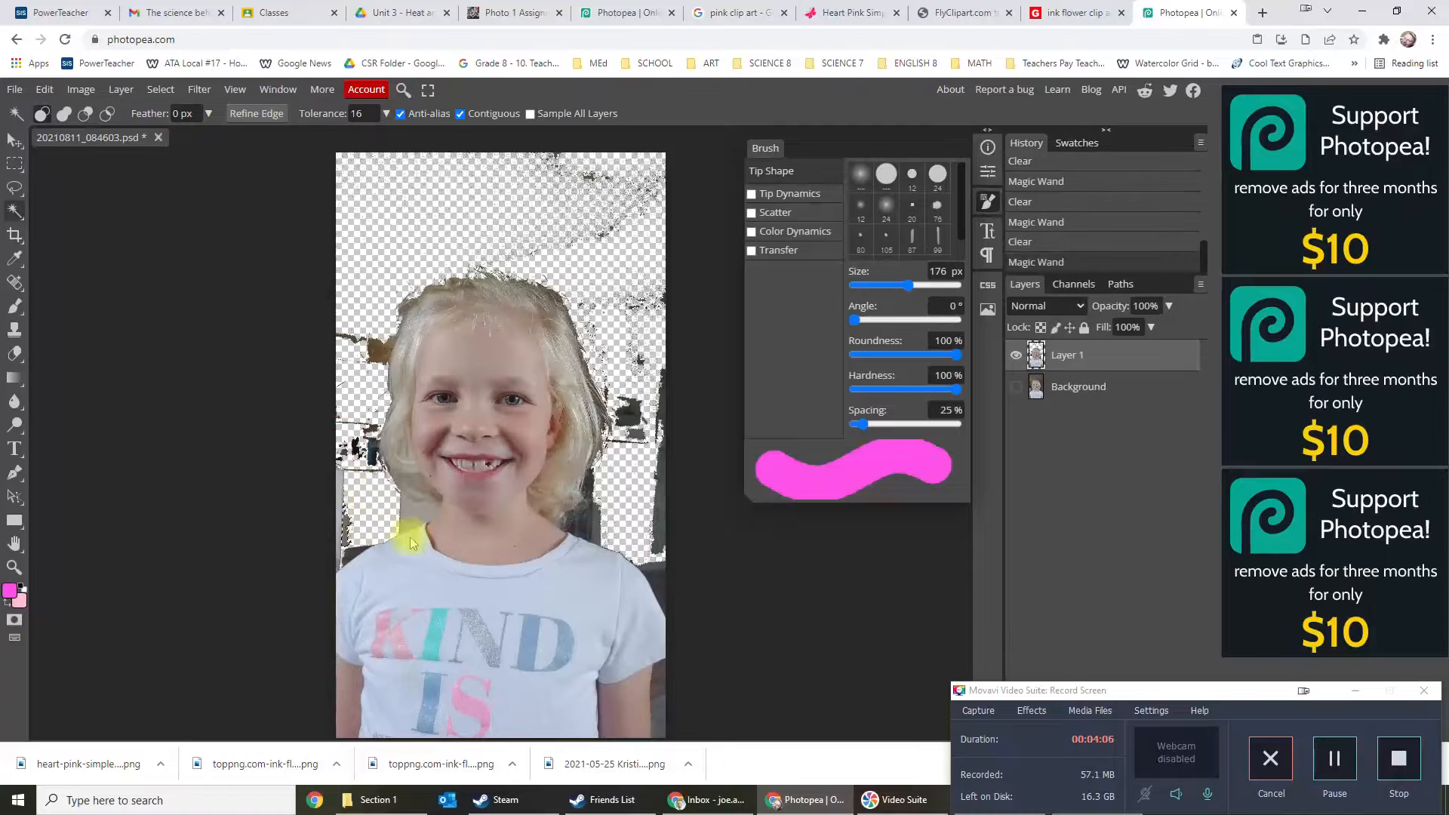
key(Delete)
click(409, 512)
key(Delete)
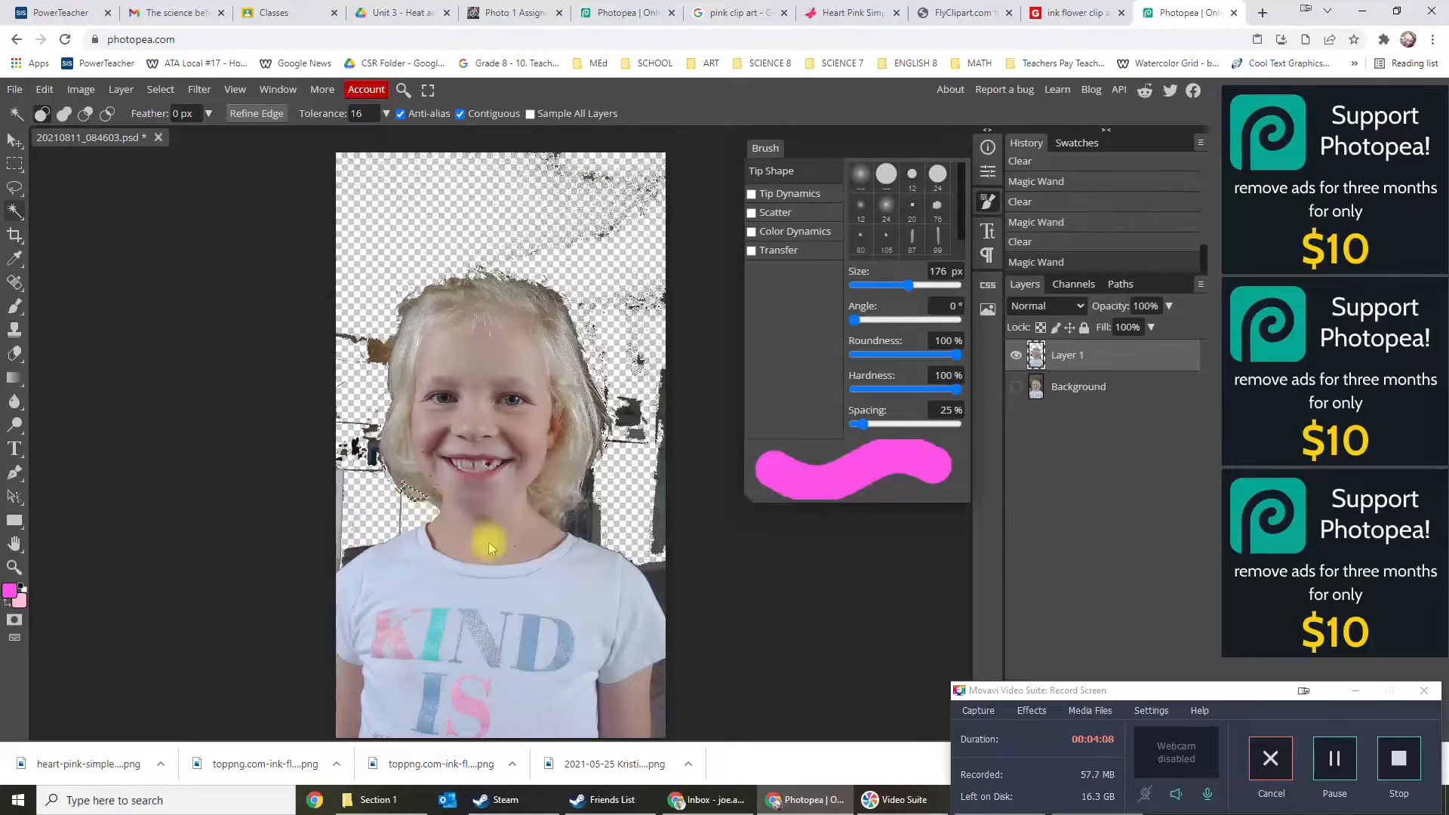
Clear the dark patches around the neck, shoulder and arm on the photo's right side and above the left shoulder with the Magic Wand.
click(657, 572)
key(Delete)
click(658, 498)
key(Delete)
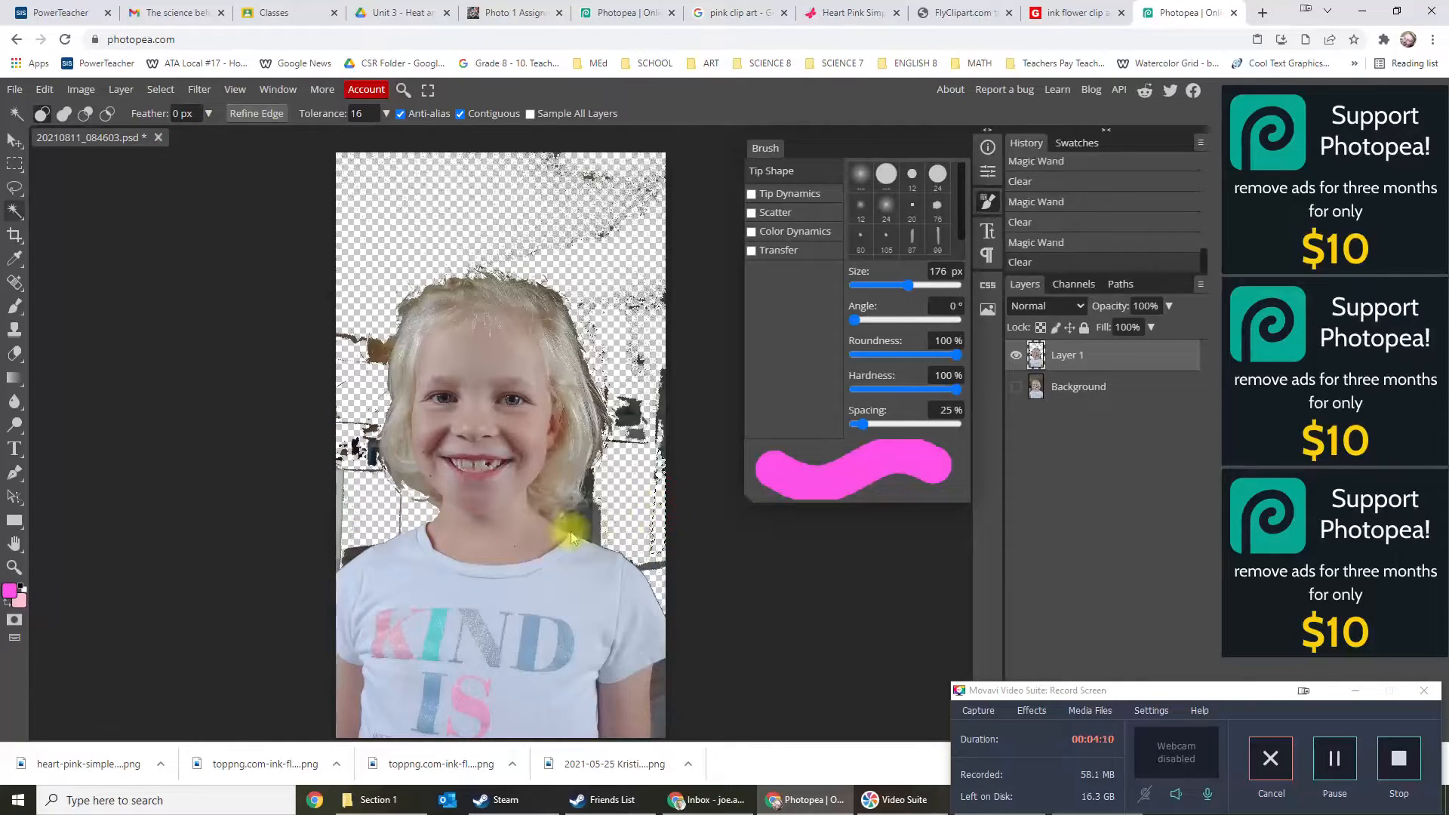
click(591, 521)
key(Delete)
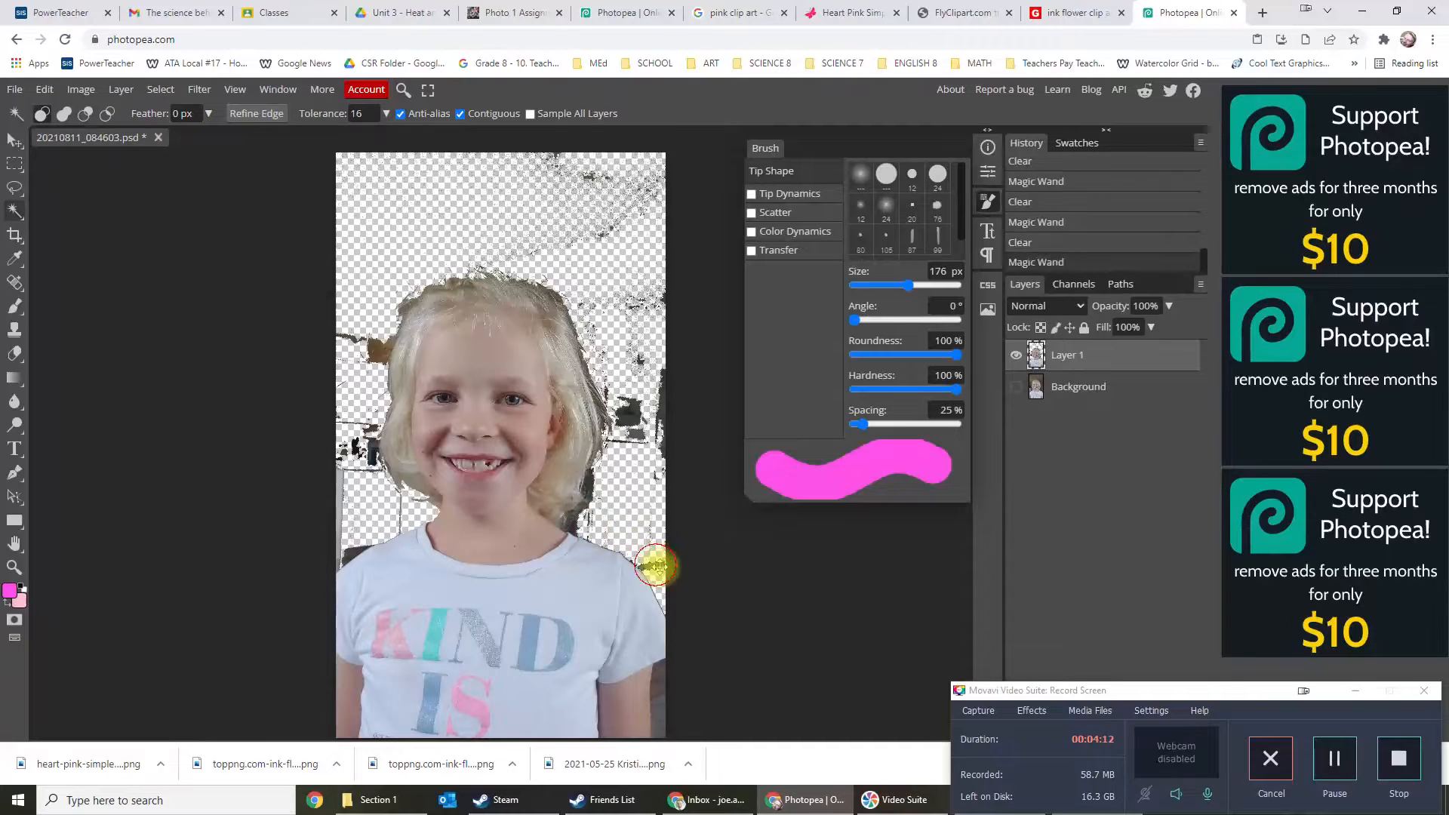
click(656, 670)
key(Delete)
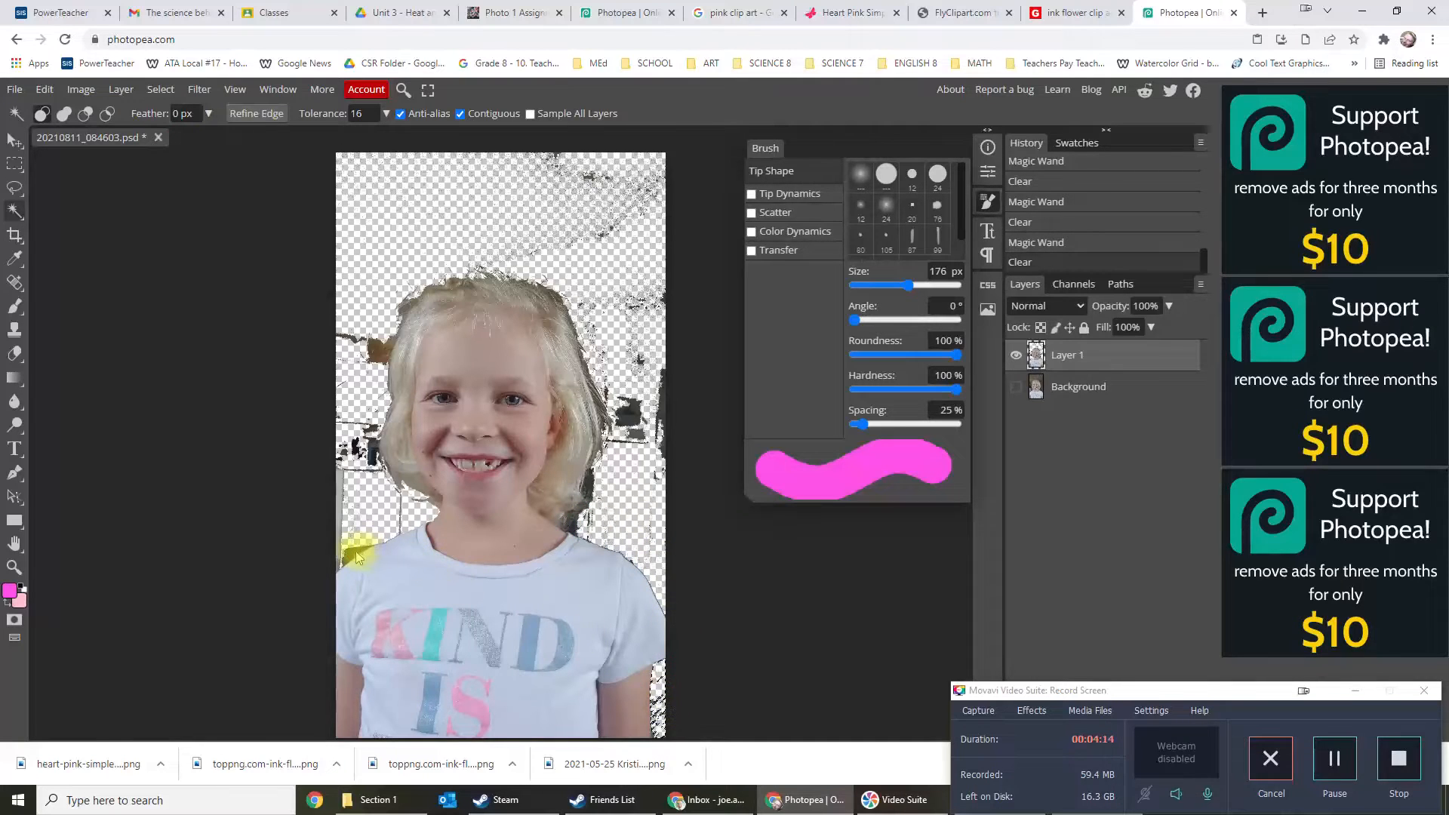
click(351, 553)
key(Delete)
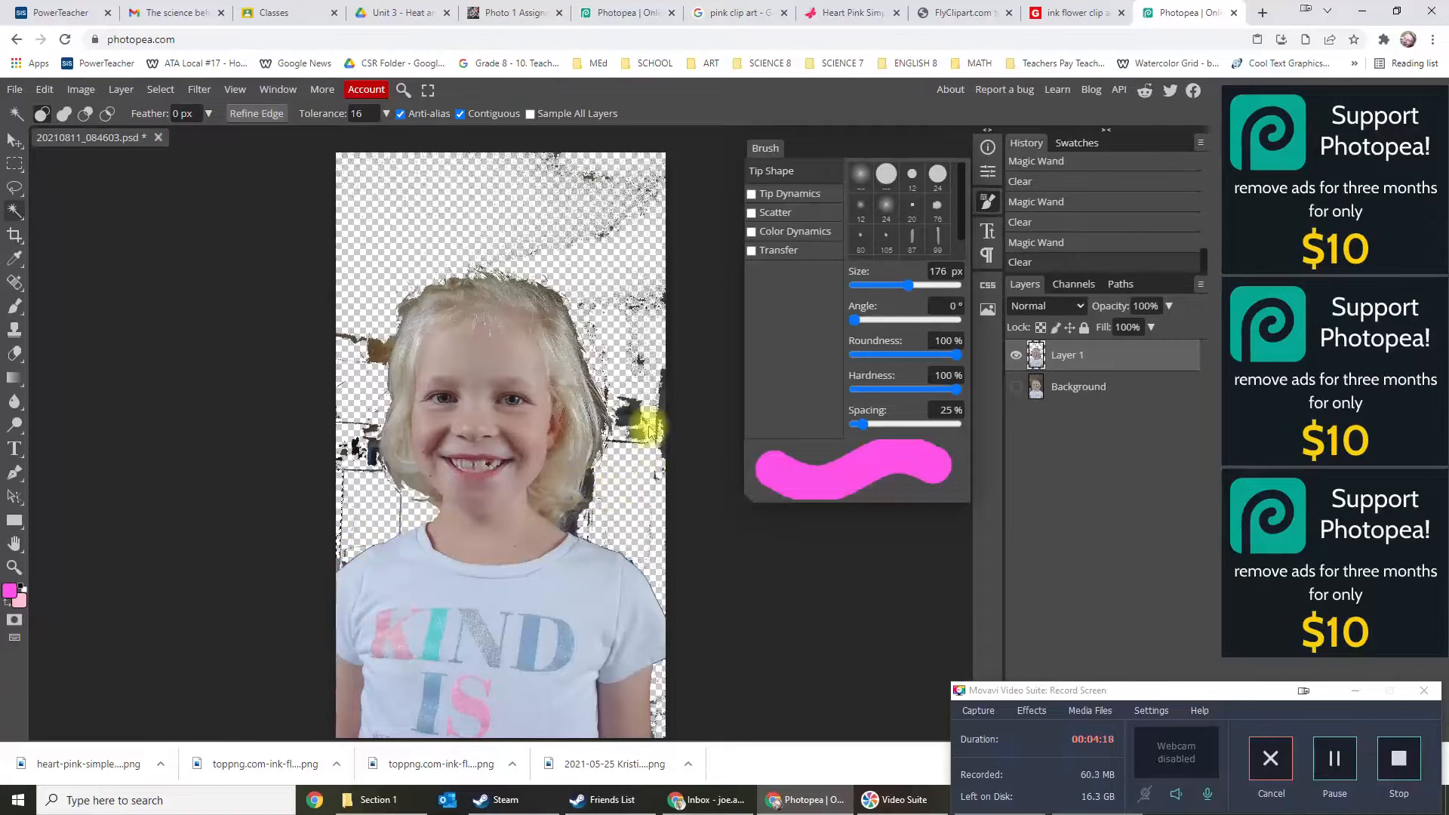
Try to erase the leftover specks beside and above the girl's head on Layer 1 with the Eraser.
click(14, 358)
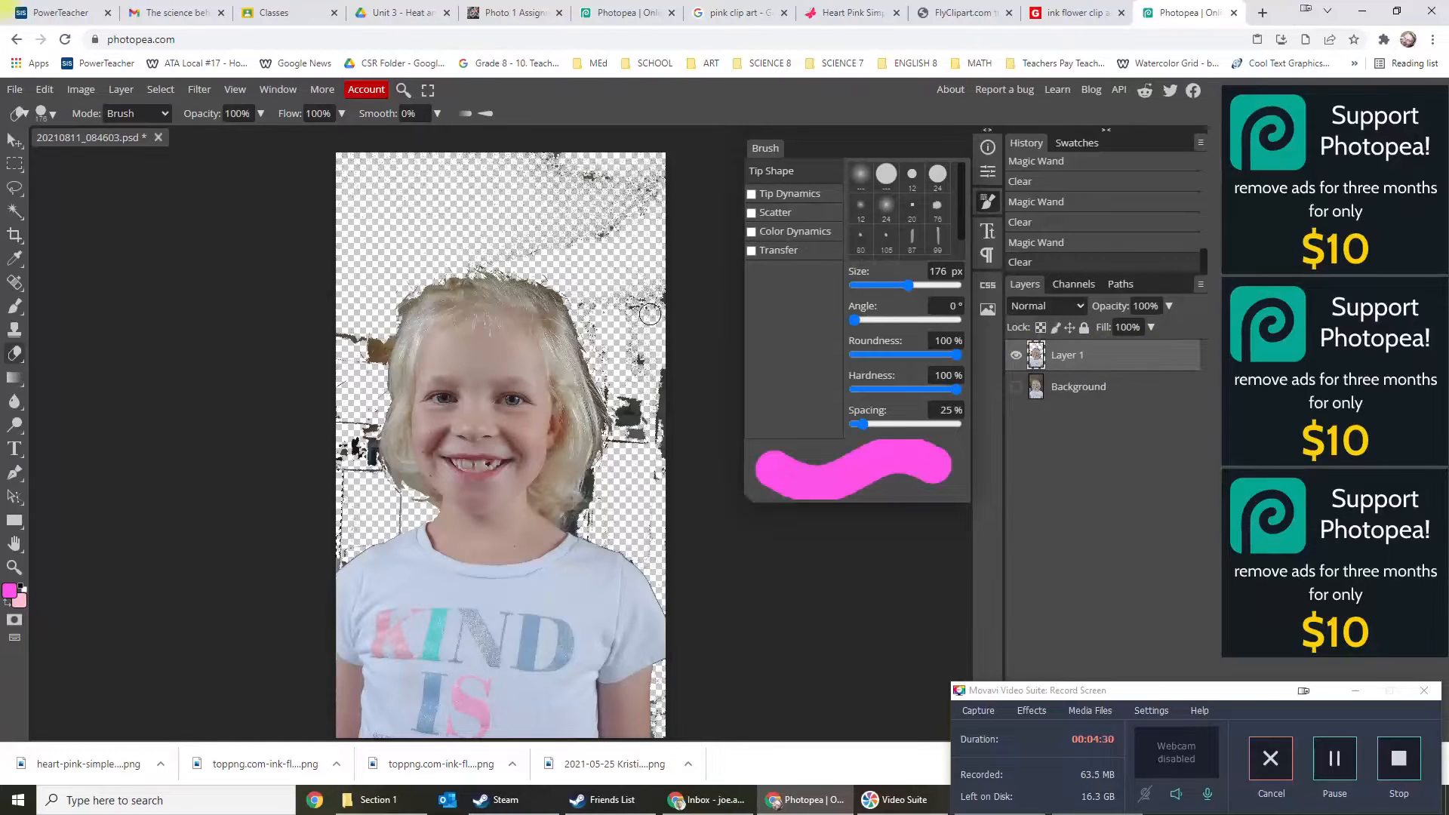
mouse_move(650, 314)
mouse_down()
mouse_move(637, 348)
mouse_move(649, 298)
mouse_move(651, 386)
mouse_up()
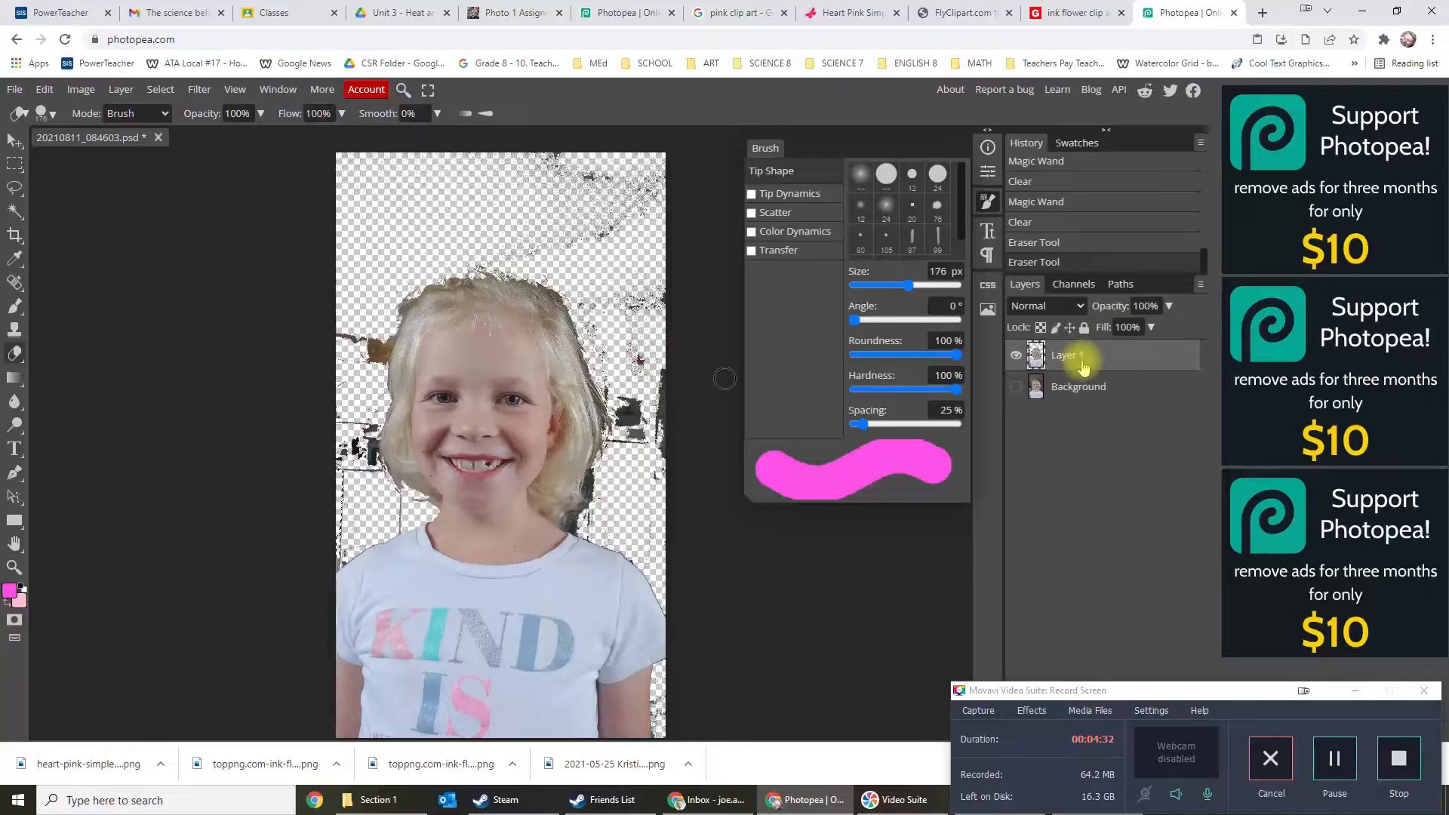
click(987, 147)
click(987, 198)
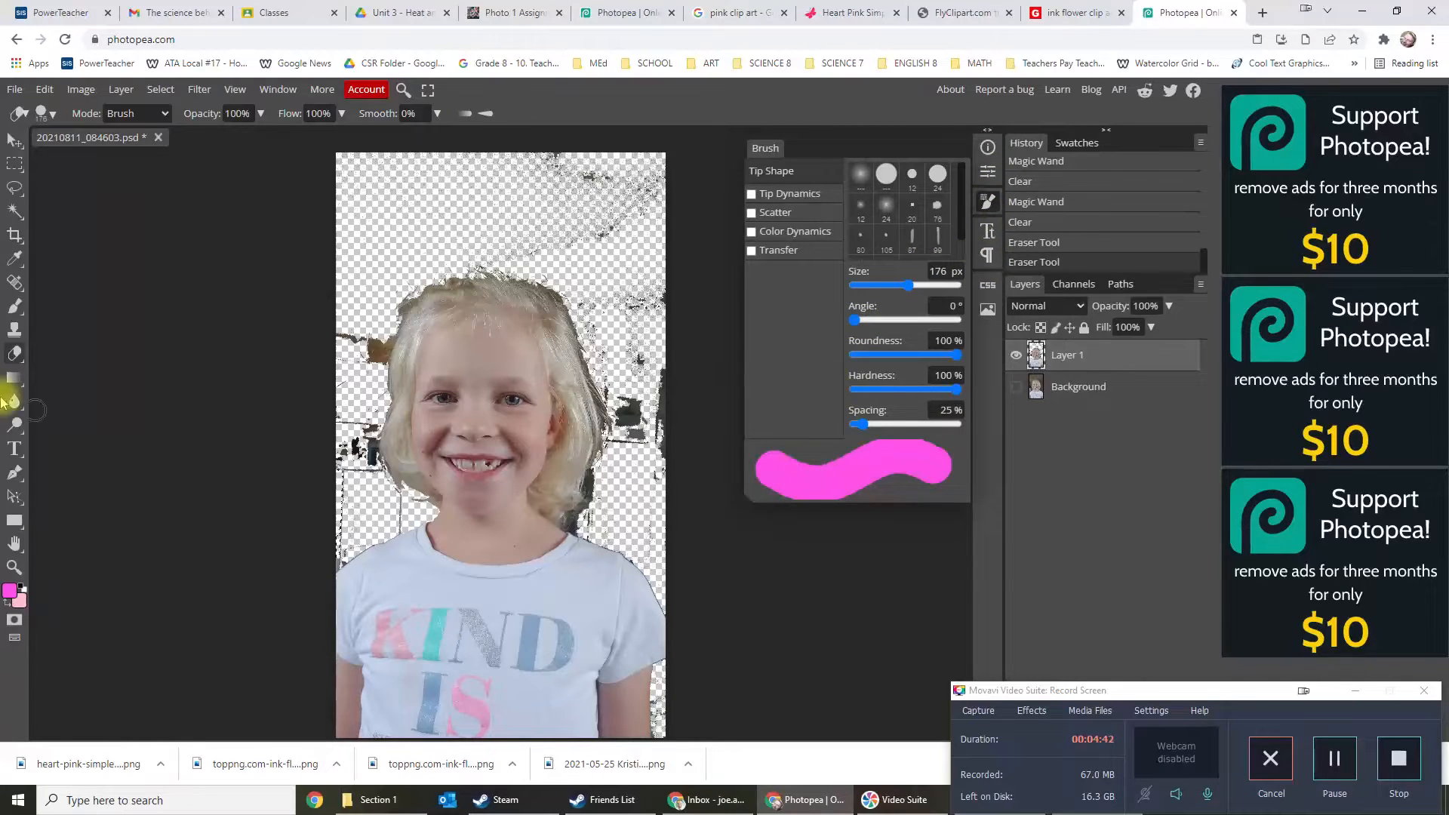
click(16, 361)
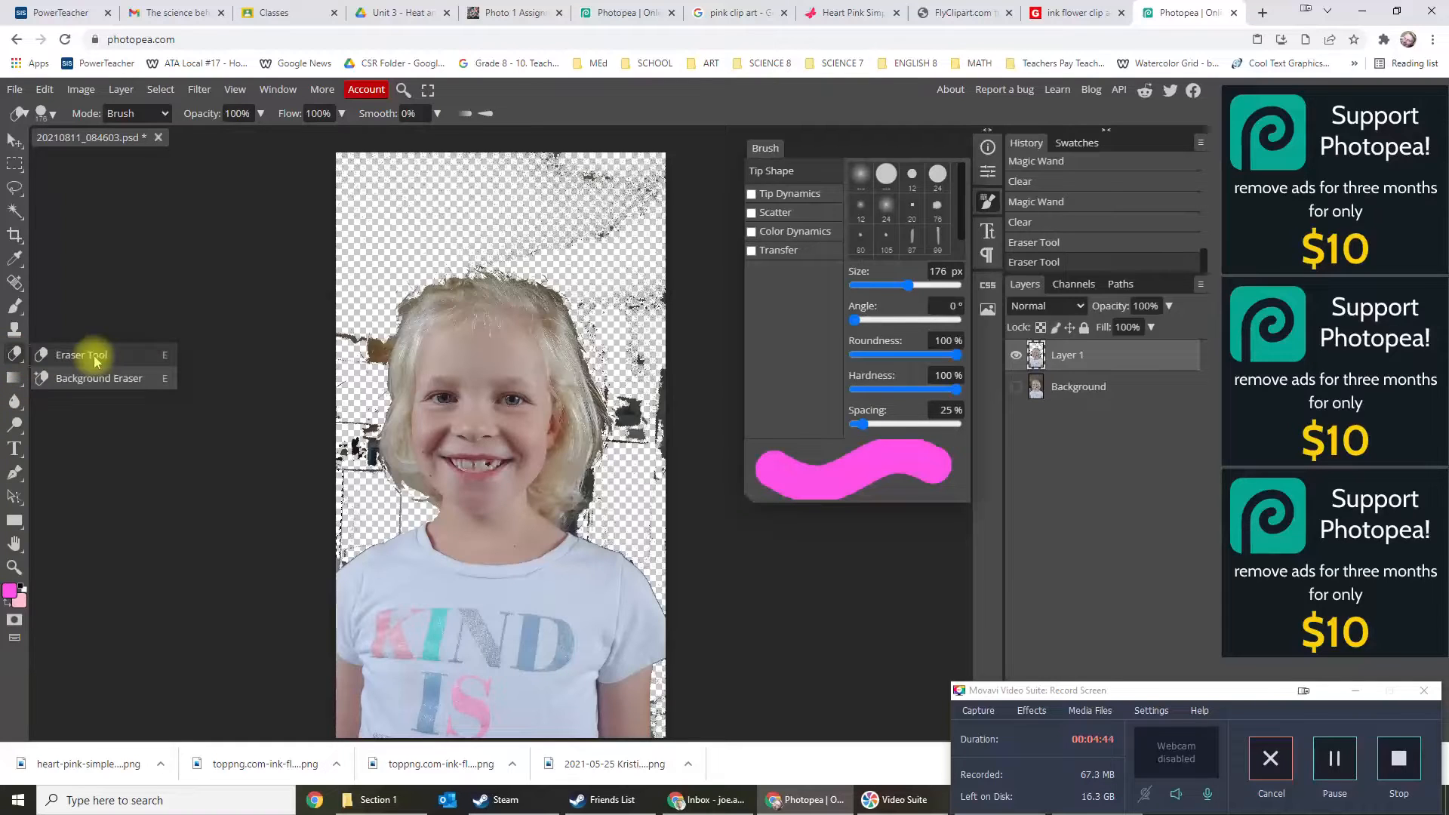
click(577, 252)
mouse_move(587, 244)
mouse_down()
mouse_move(544, 244)
mouse_move(598, 226)
mouse_move(626, 198)
mouse_up()
click(564, 177)
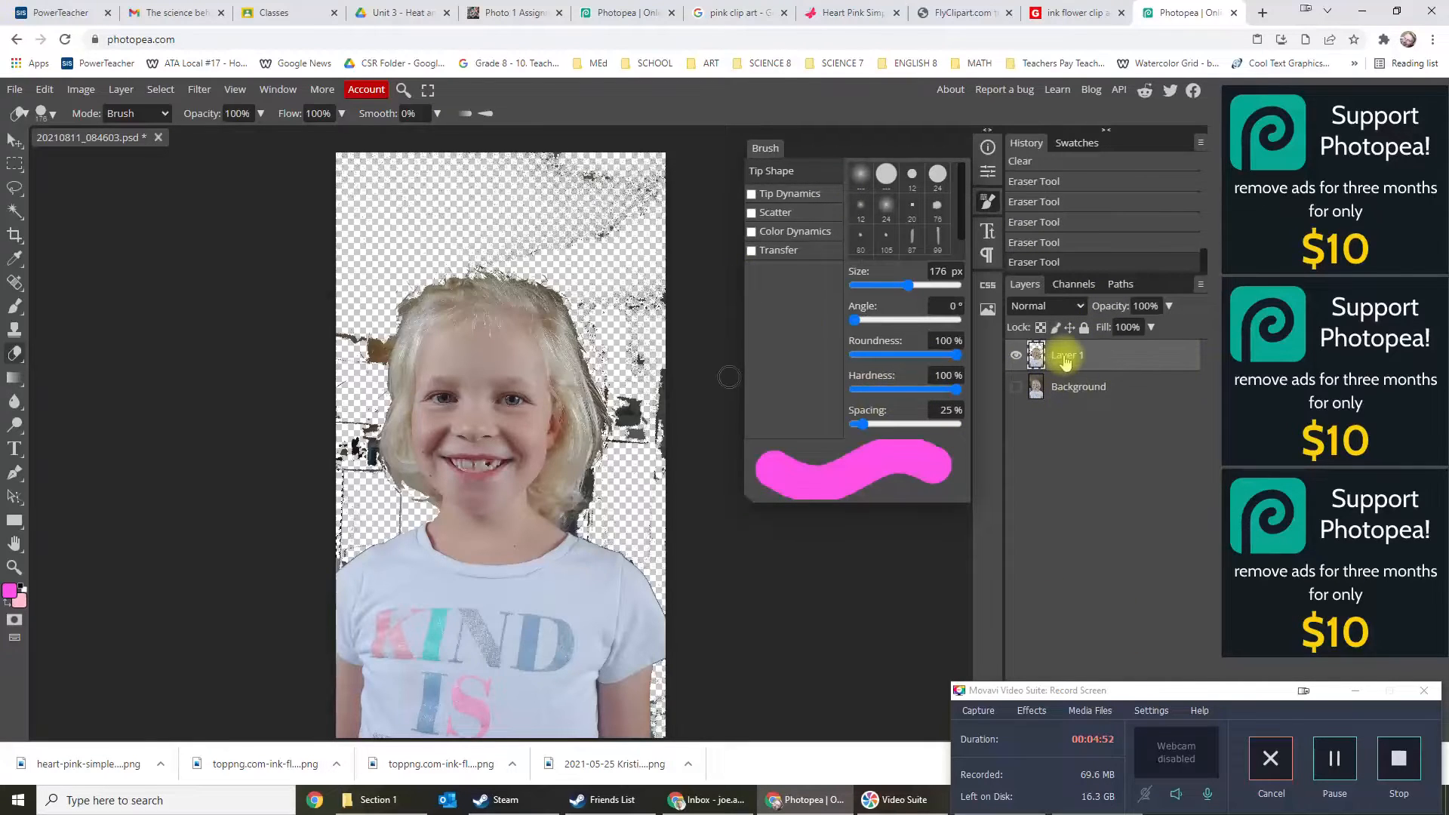
click(643, 447)
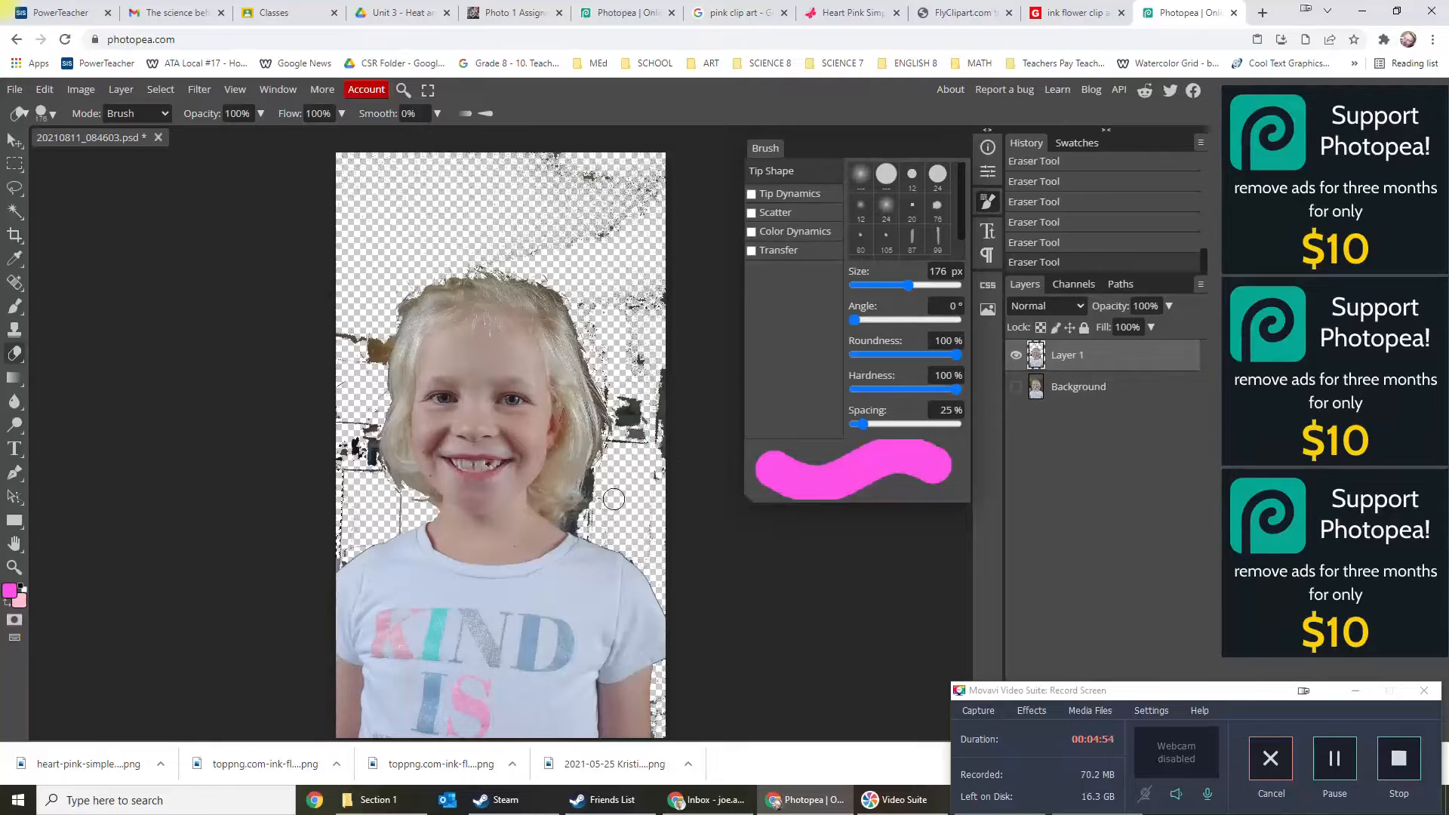
Select the whole canvas, then erase the leftover background specks around the head, using a larger eraser for the top and left areas.
click(161, 89)
click(168, 112)
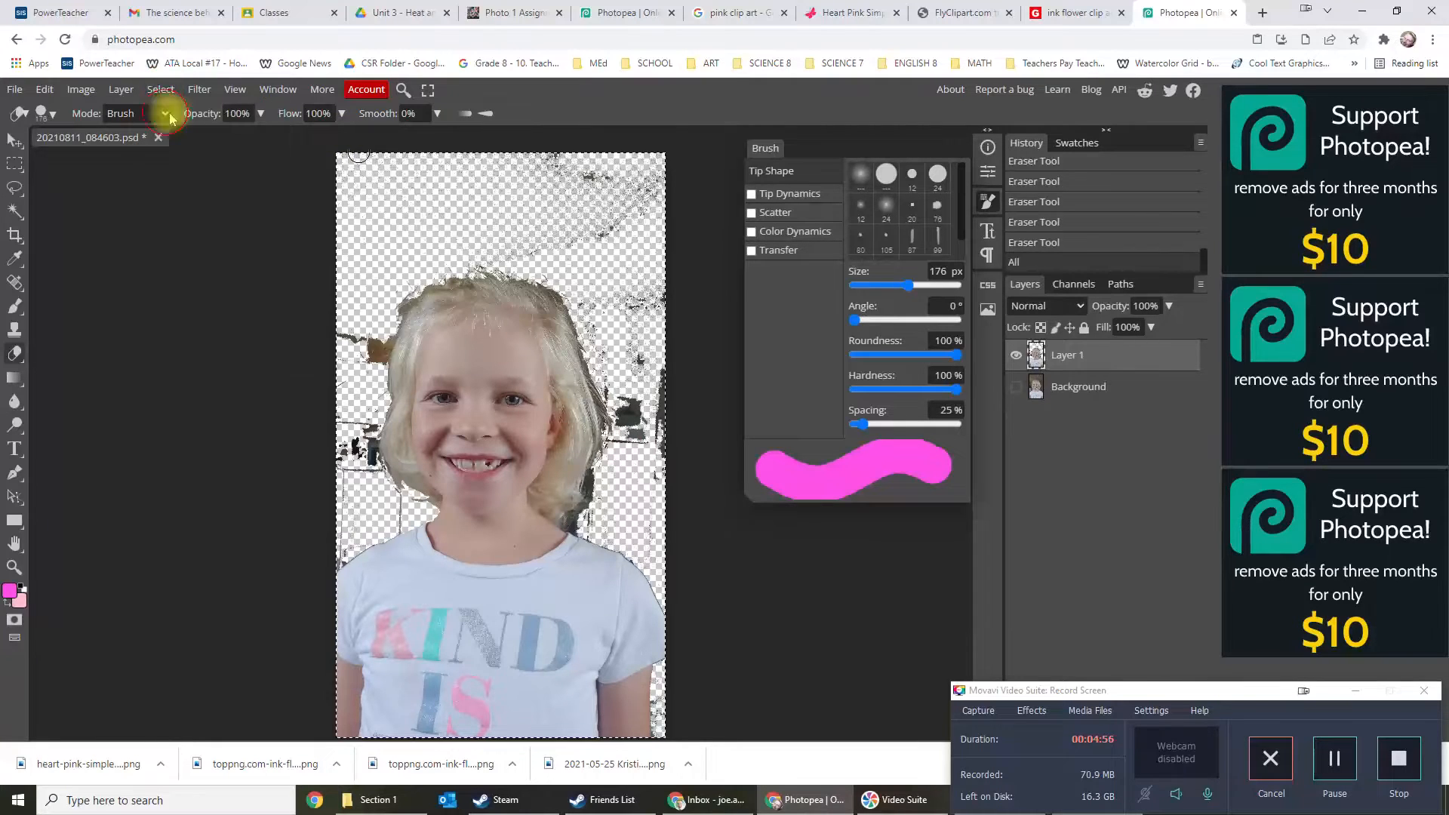
mouse_move(623, 339)
mouse_down()
mouse_move(645, 285)
mouse_move(652, 458)
mouse_move(631, 395)
mouse_move(622, 440)
mouse_move(586, 299)
mouse_up()
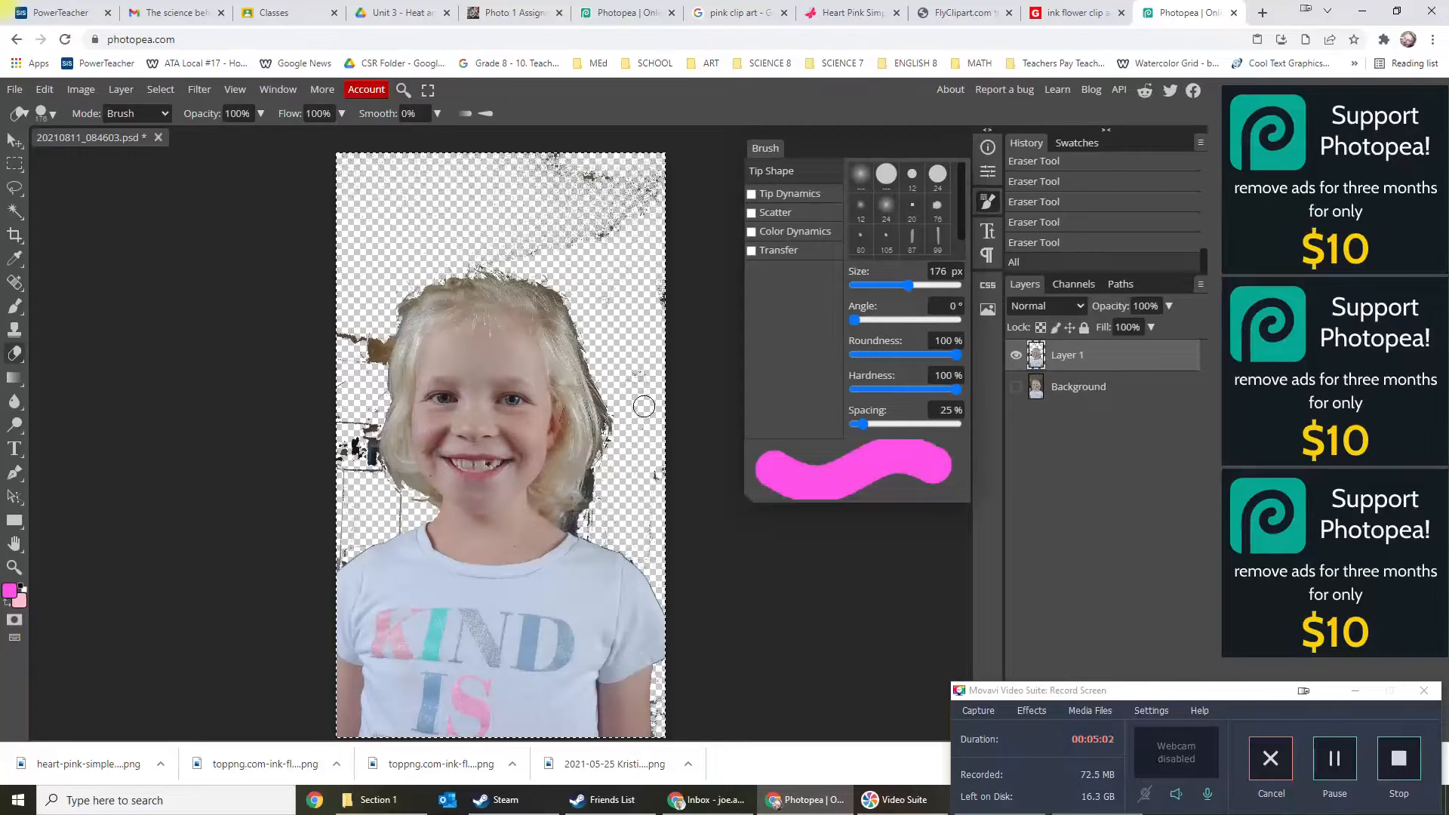
drag(907, 286, 941, 285)
mouse_move(587, 175)
mouse_down()
mouse_move(630, 233)
mouse_move(633, 182)
mouse_move(637, 298)
mouse_move(619, 244)
mouse_move(540, 225)
mouse_move(537, 174)
mouse_move(403, 160)
mouse_move(368, 173)
mouse_move(328, 220)
mouse_move(370, 225)
mouse_move(473, 194)
mouse_move(354, 243)
mouse_move(346, 335)
mouse_move(312, 389)
mouse_move(332, 498)
mouse_up()
Reduce the eraser size to 43 px and erase the dark remnants beside the neck, below the hair at the photo's right.
drag(940, 285, 885, 304)
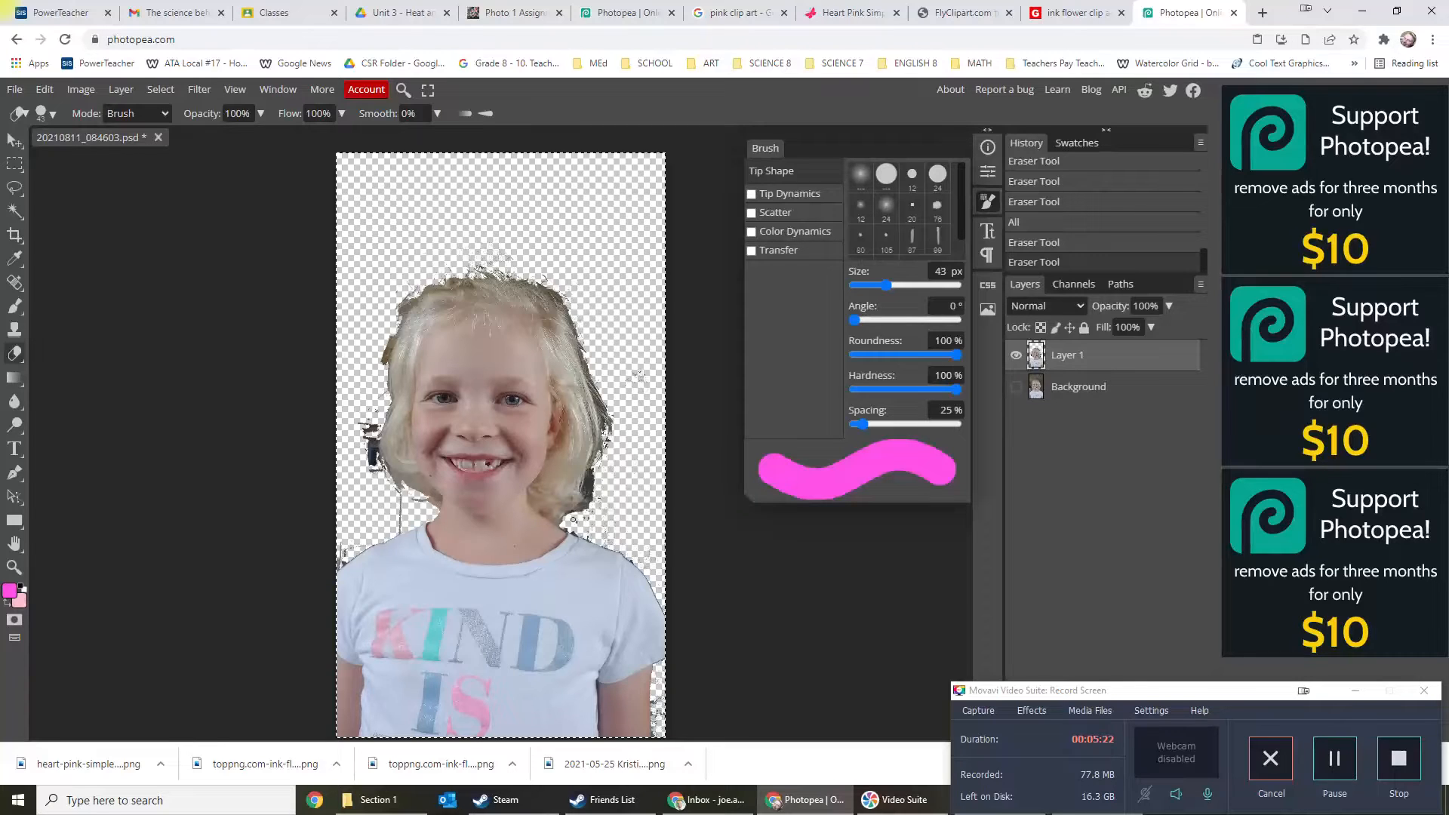
click(597, 519)
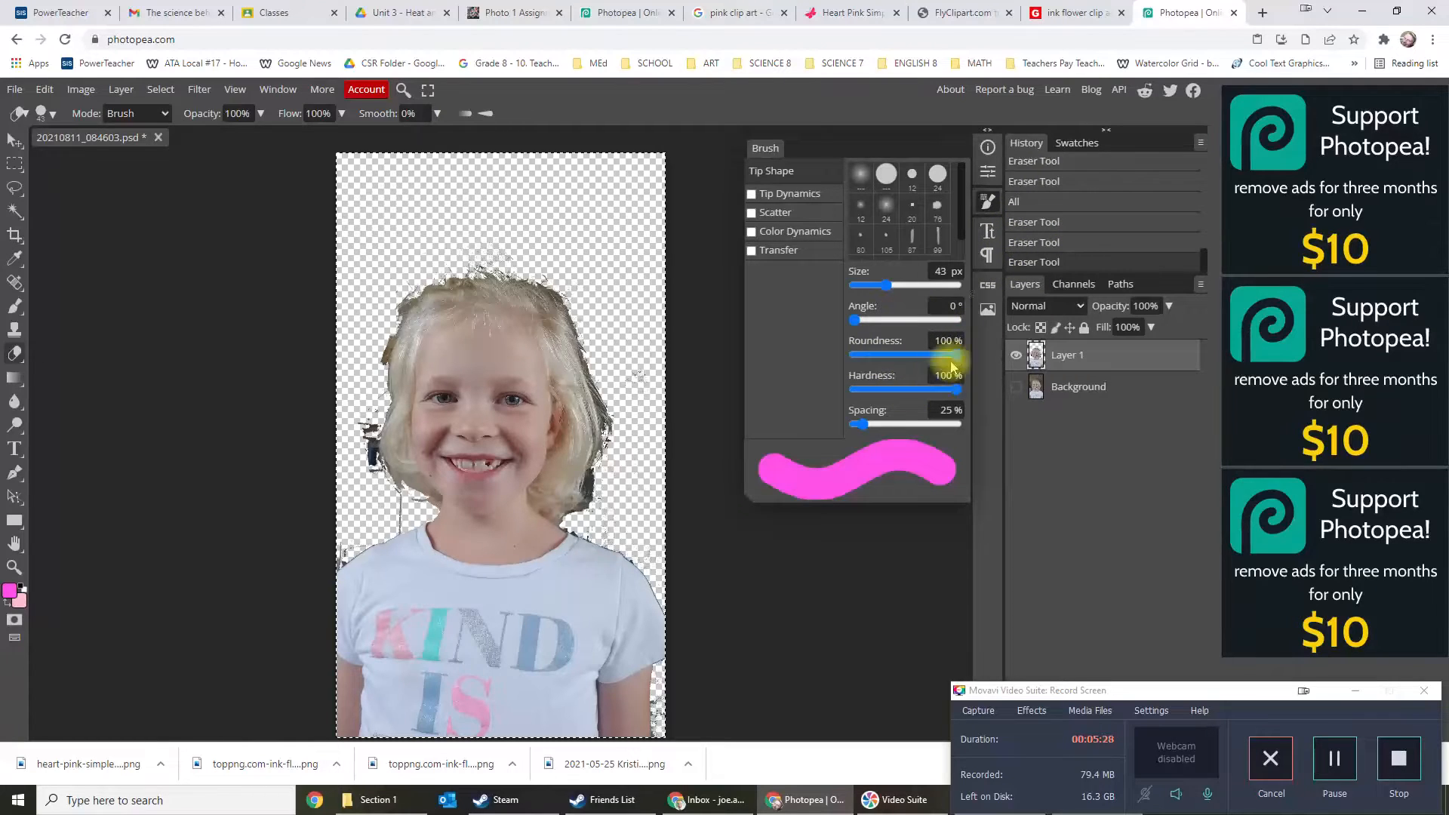
click(43, 90)
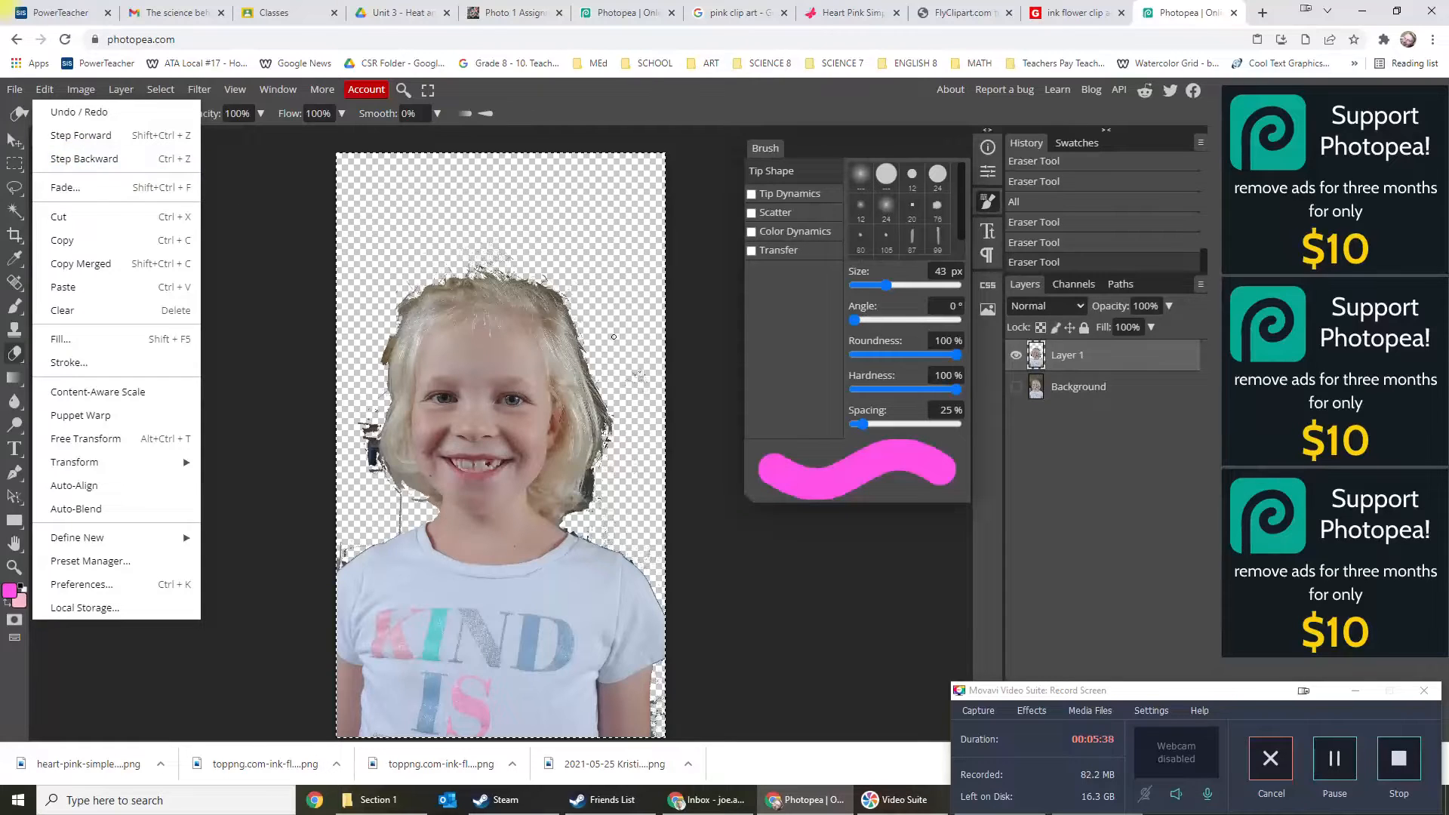
click(627, 296)
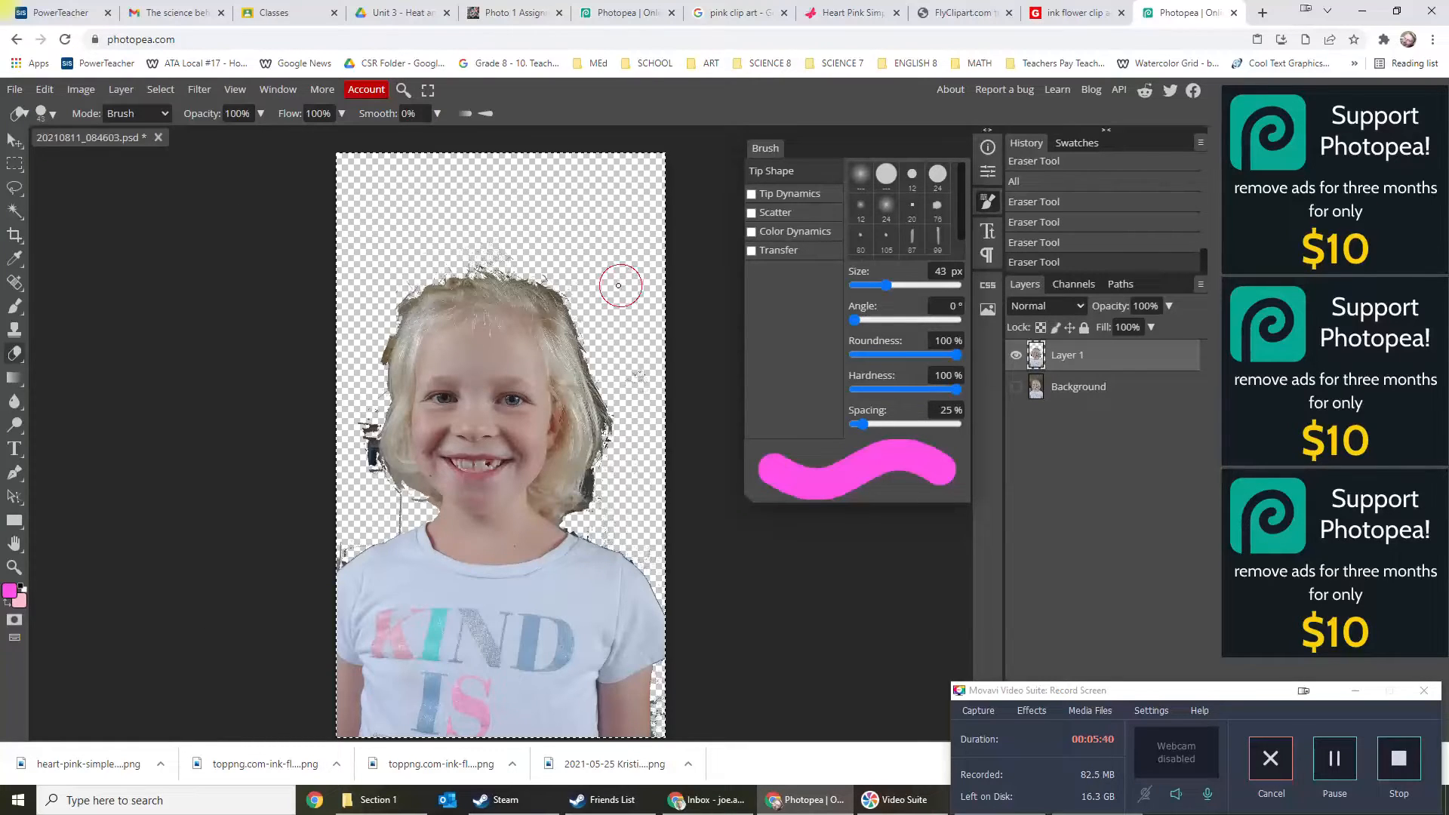
shift+click(379, 426)
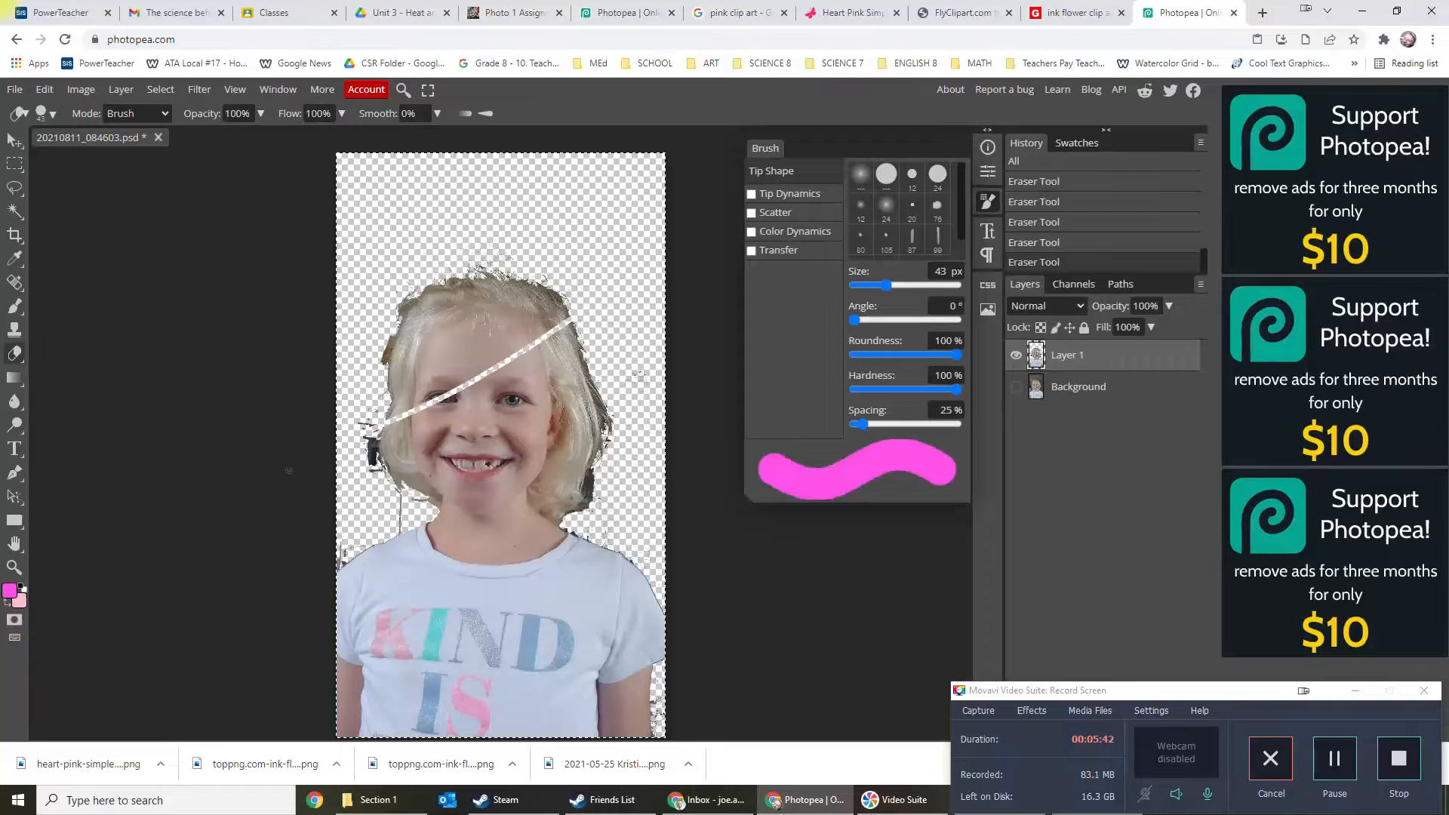
click(45, 89)
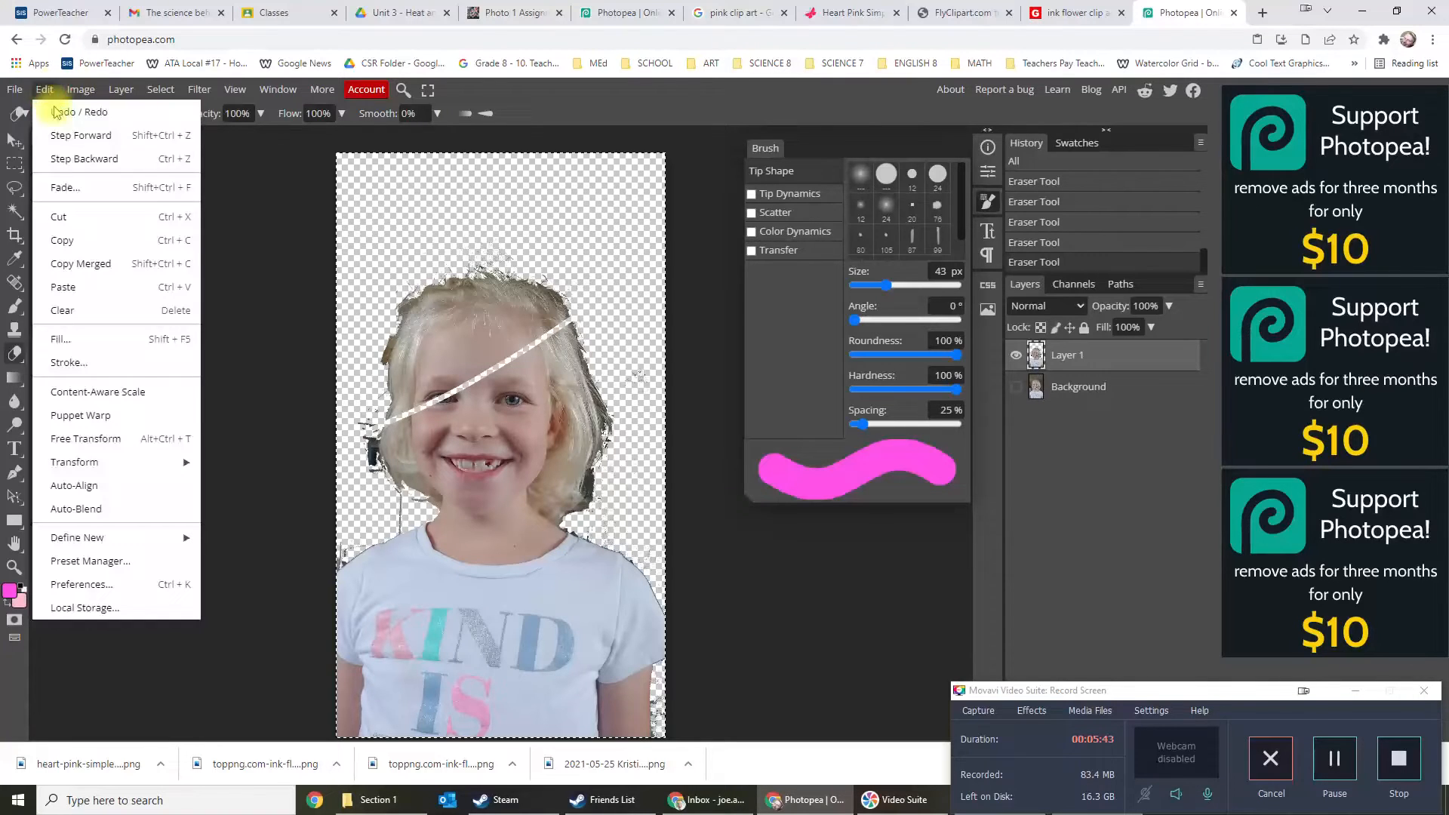
click(81, 162)
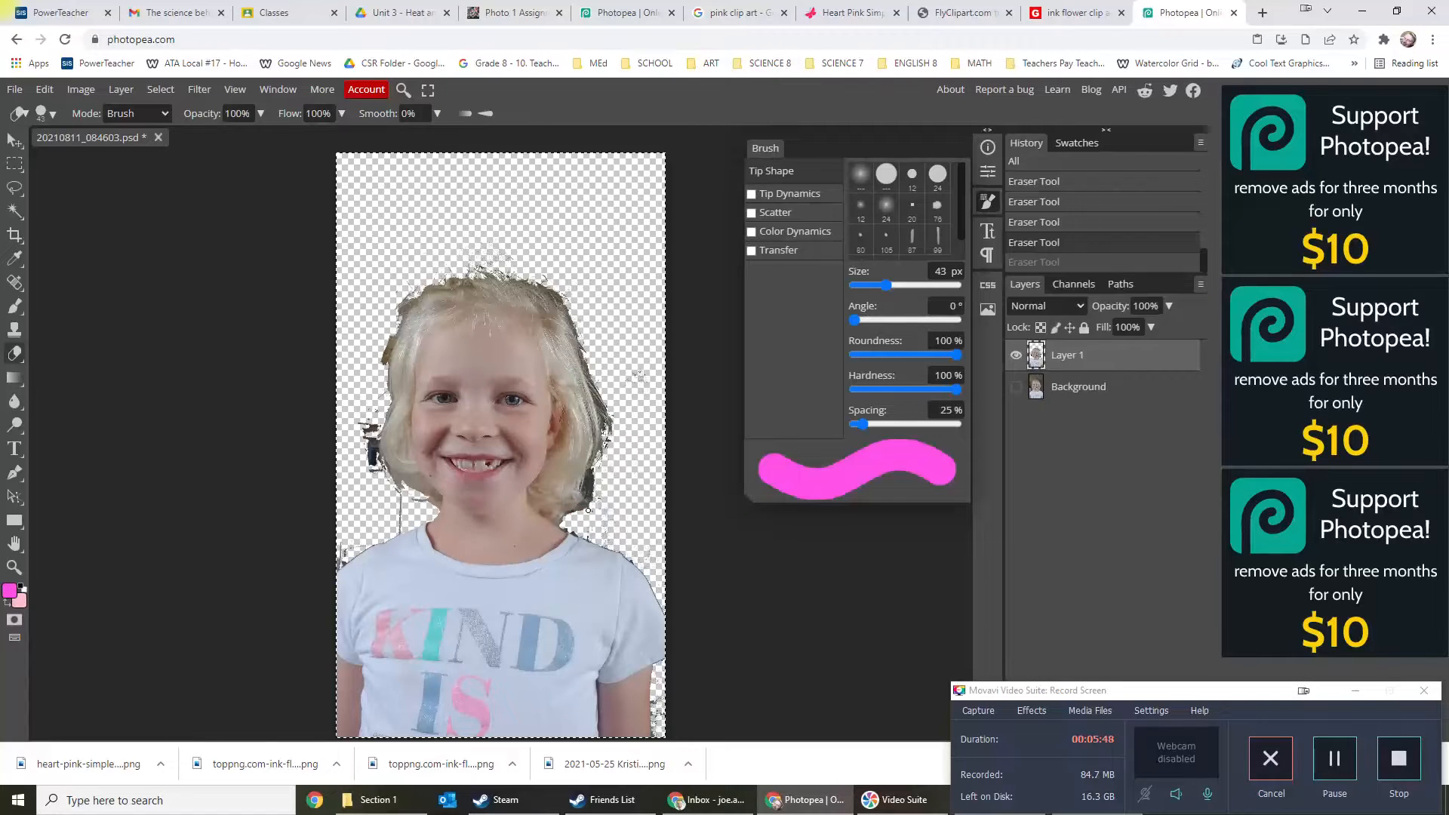
Erase the remaining dark fringe around the hair and the specks beside the arm, enlarging the eraser to 108 px after the neck area.
drag(588, 510, 586, 491)
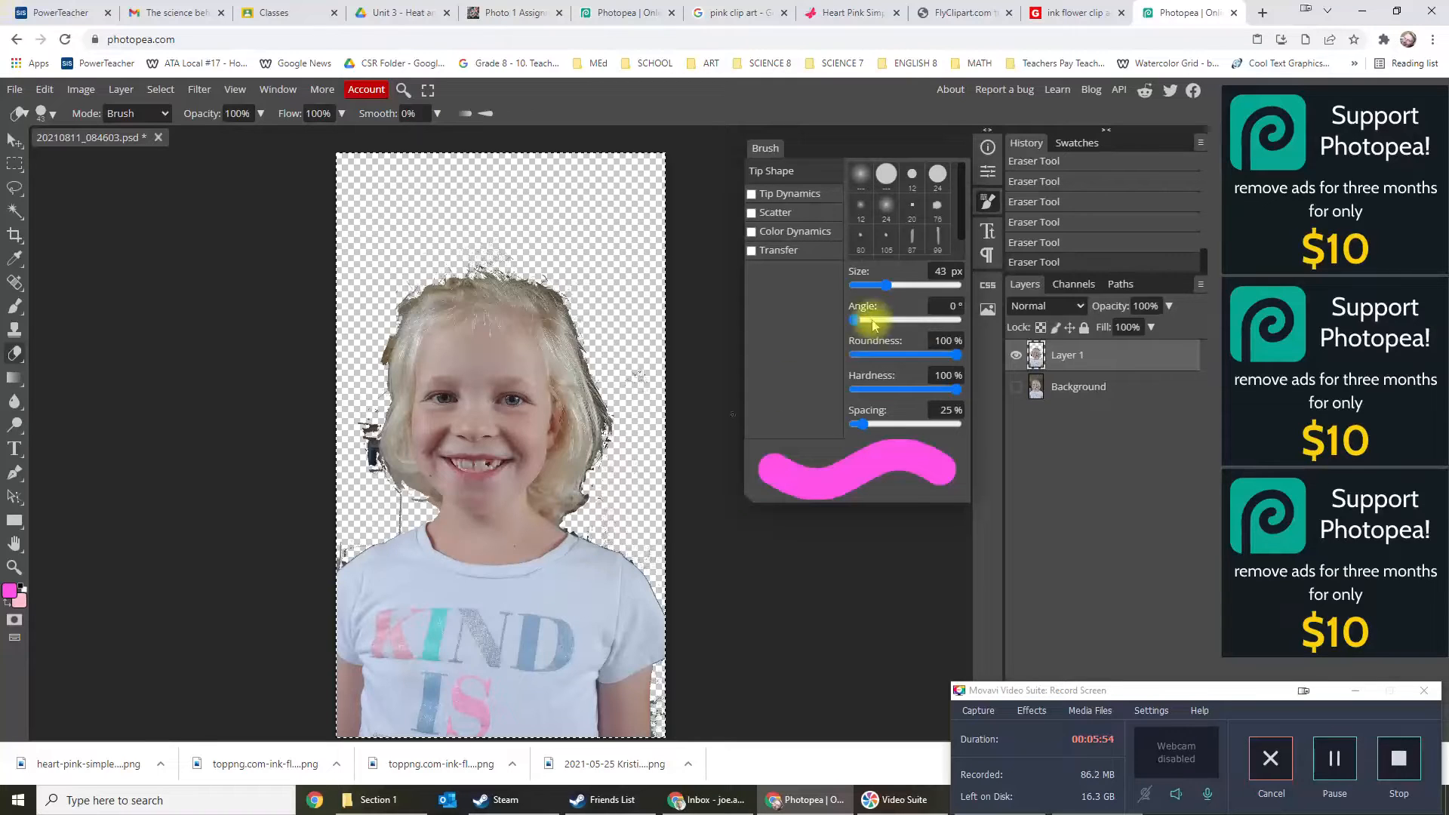
drag(886, 284, 899, 285)
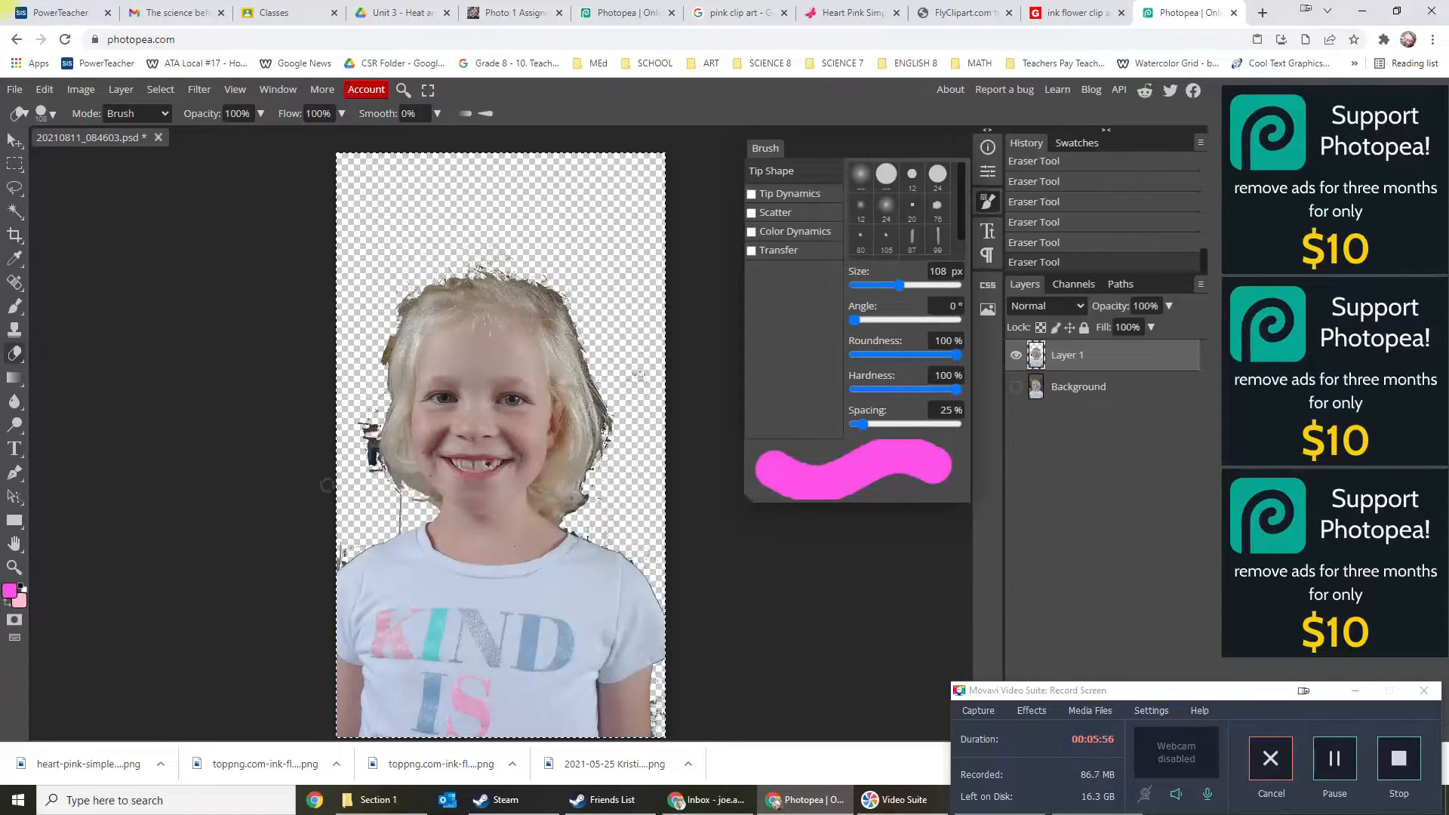
drag(368, 417, 367, 463)
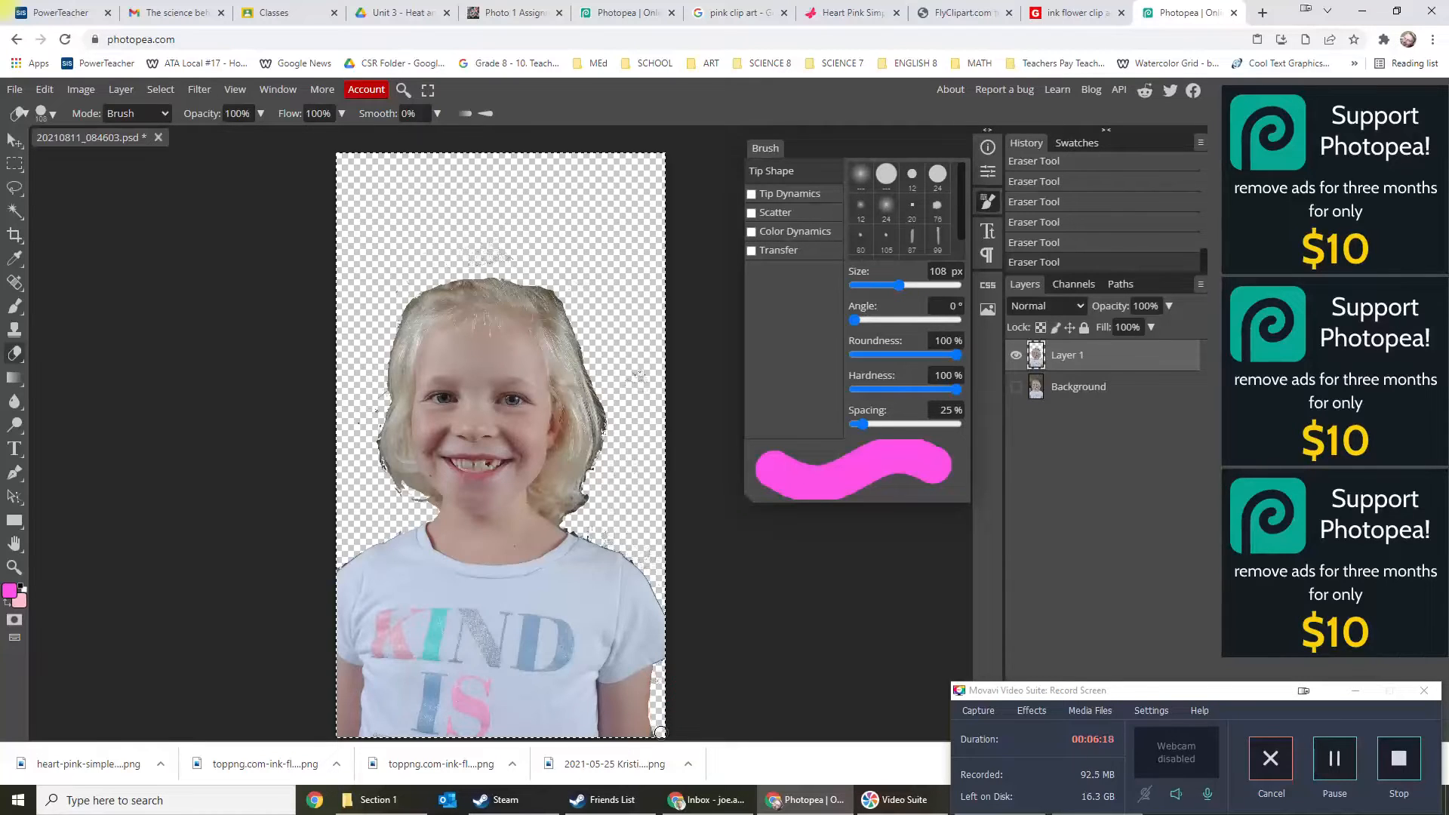
key(ctrl+z)
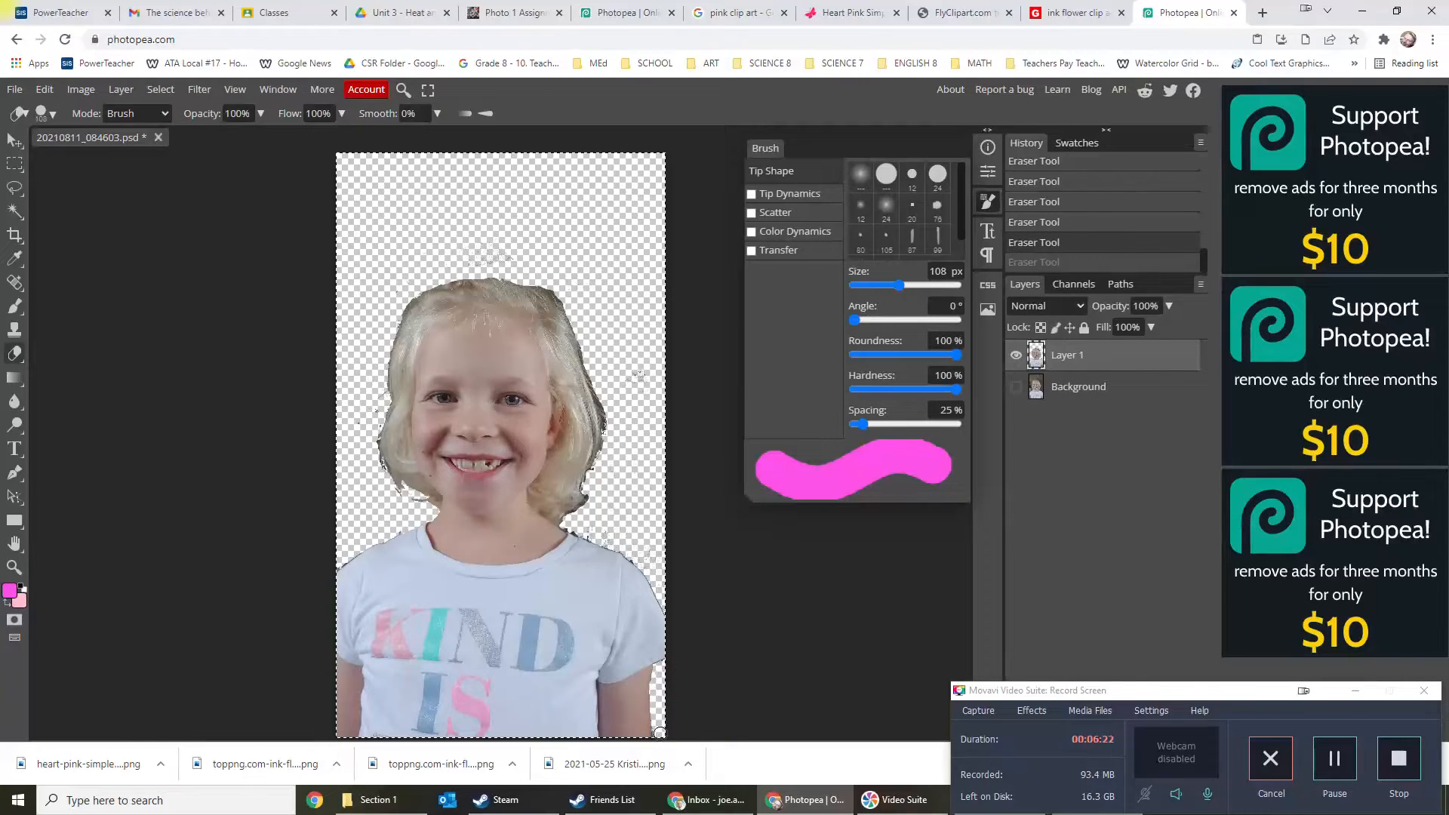
drag(664, 682, 680, 668)
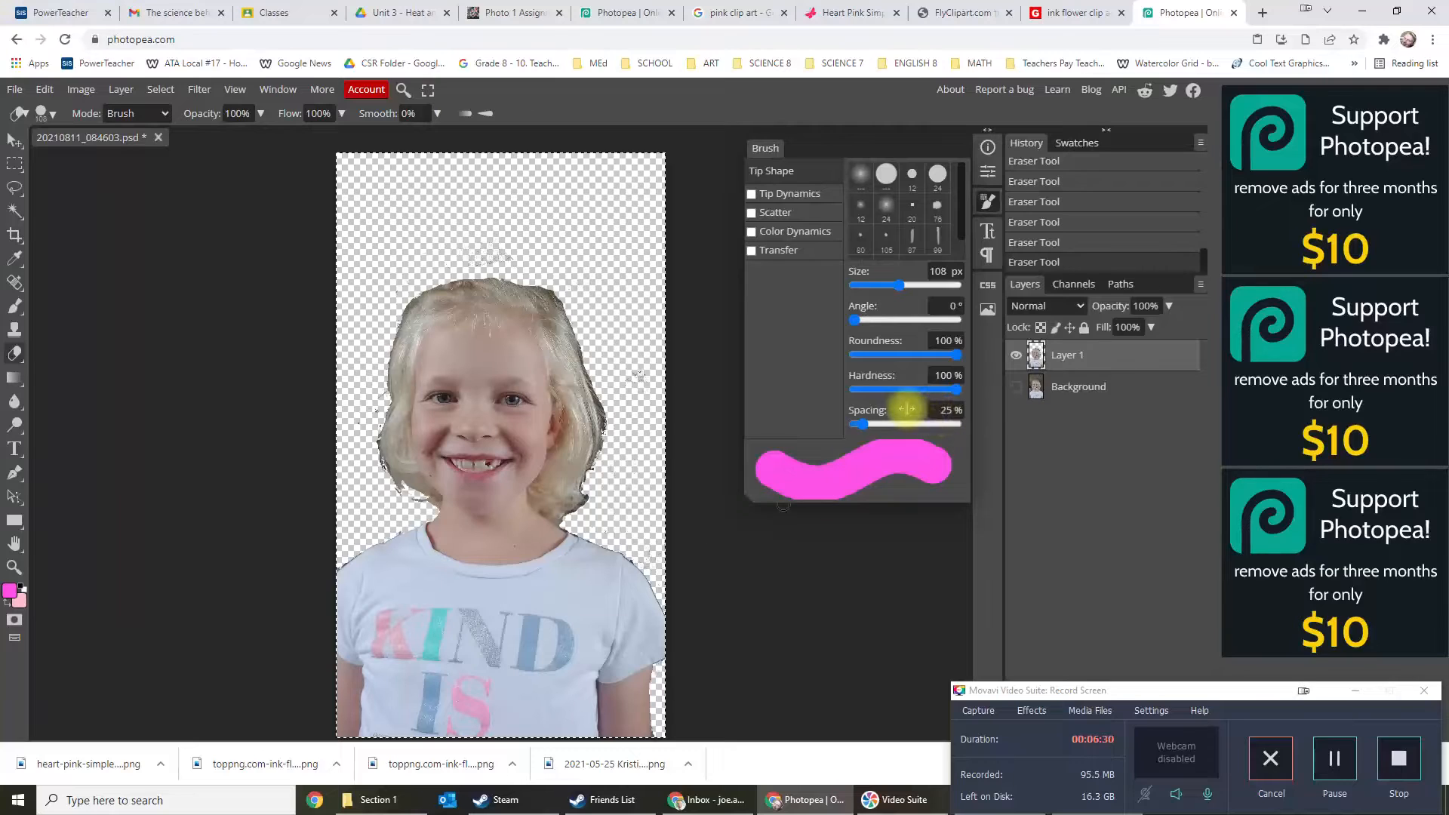
Add a new empty layer above Layer 1.
right_click(1067, 365)
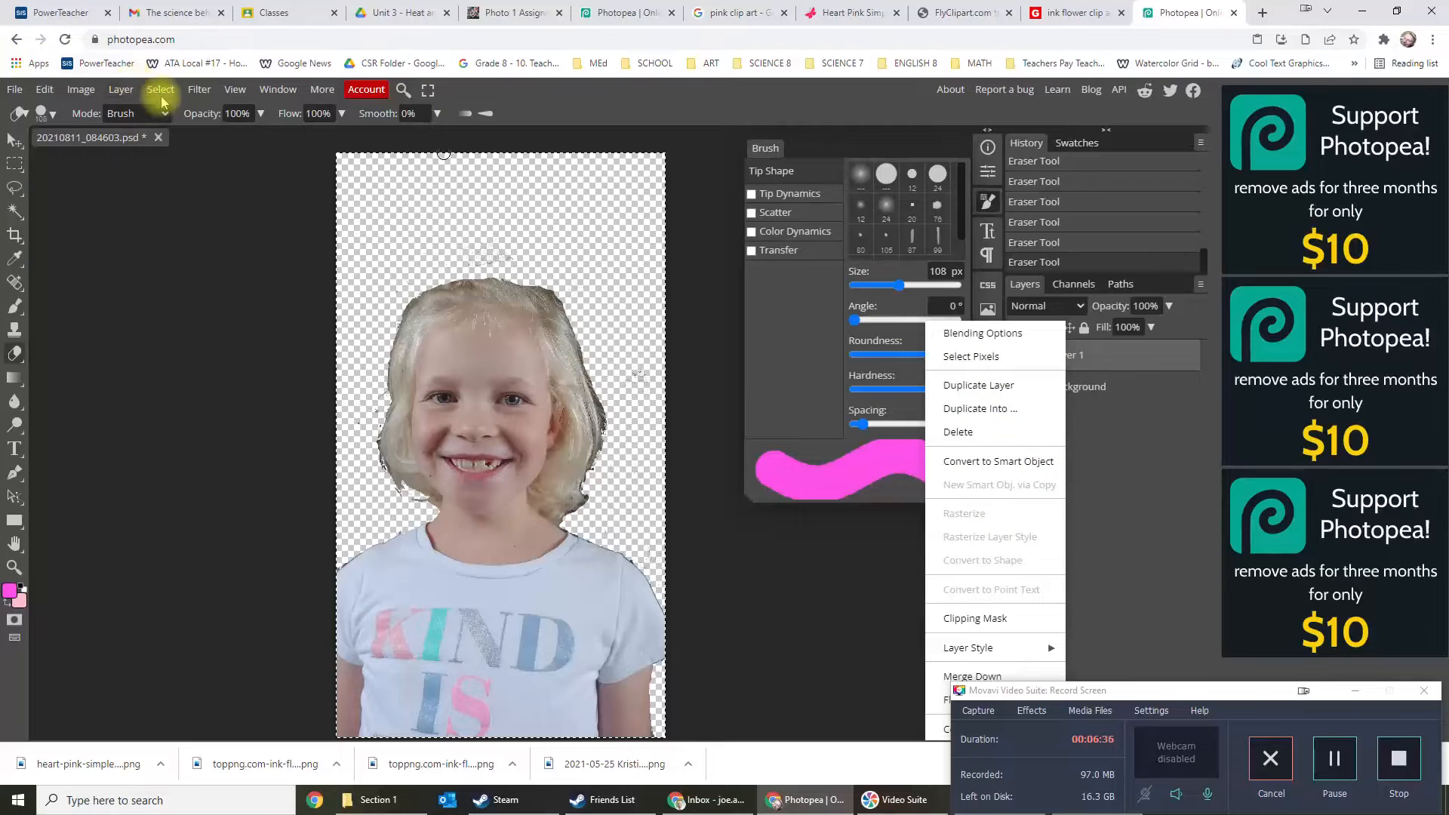
click(120, 89)
mouse_move(139, 111)
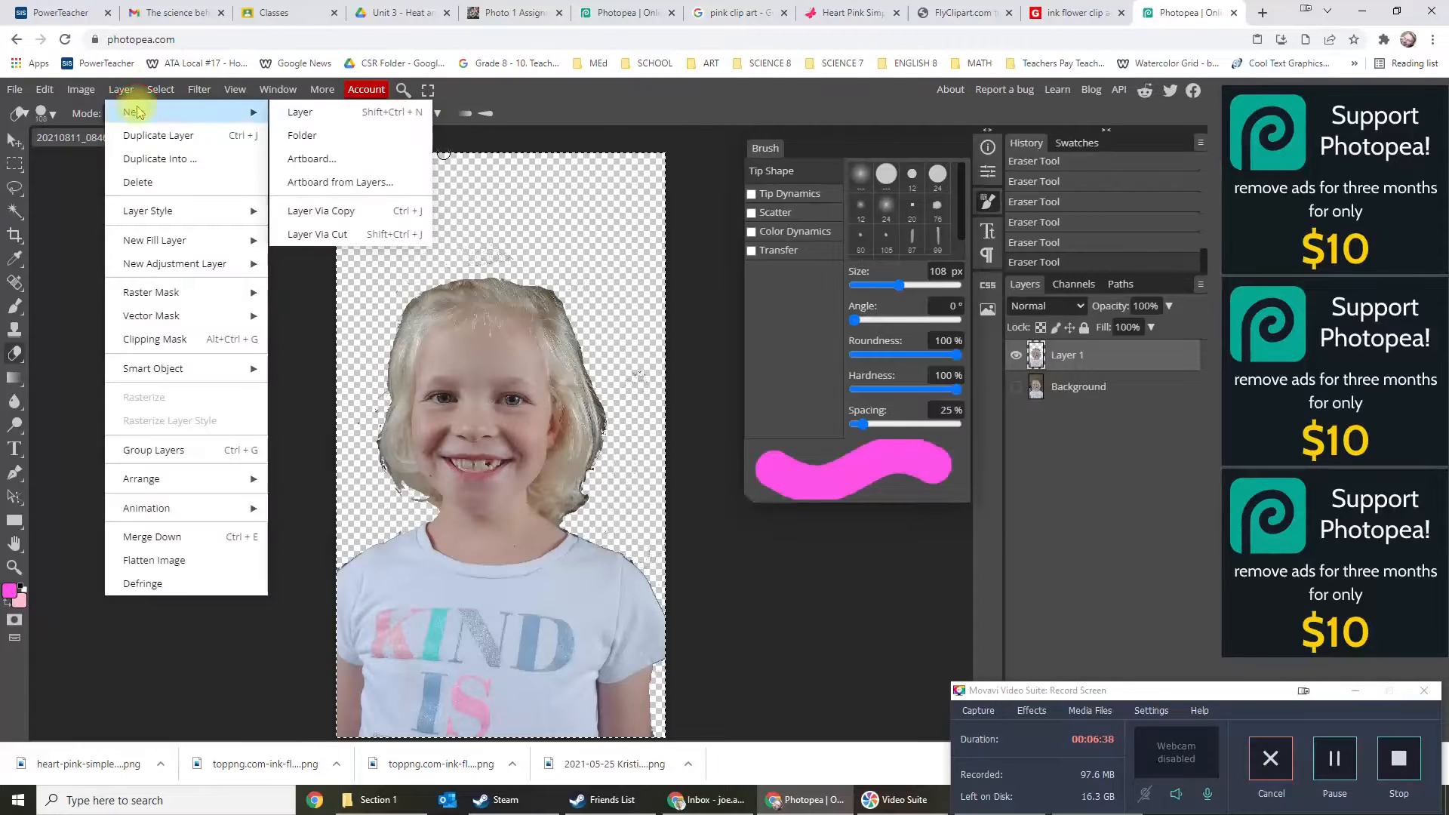
click(289, 113)
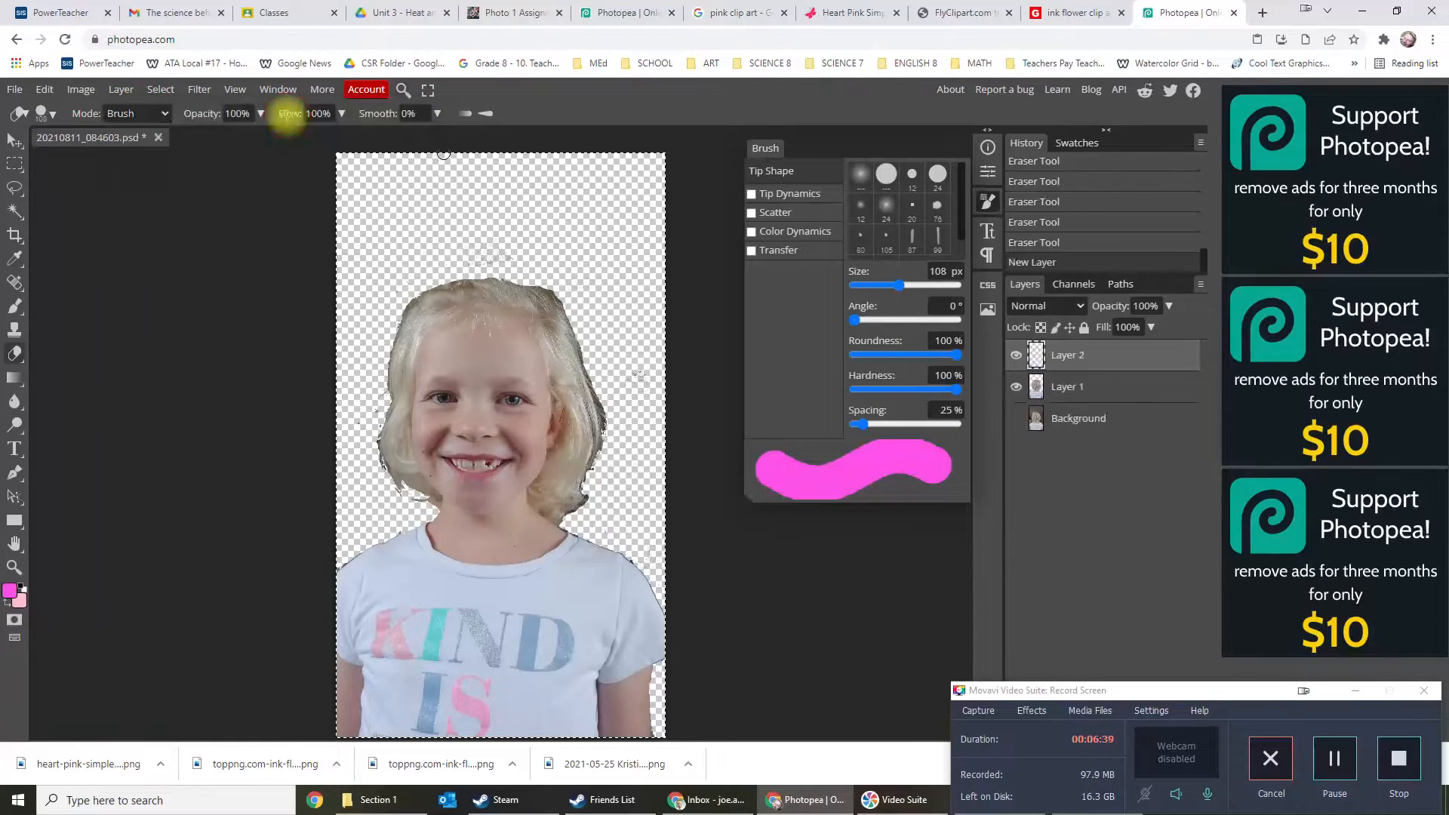
double_click(1055, 360)
click(1138, 366)
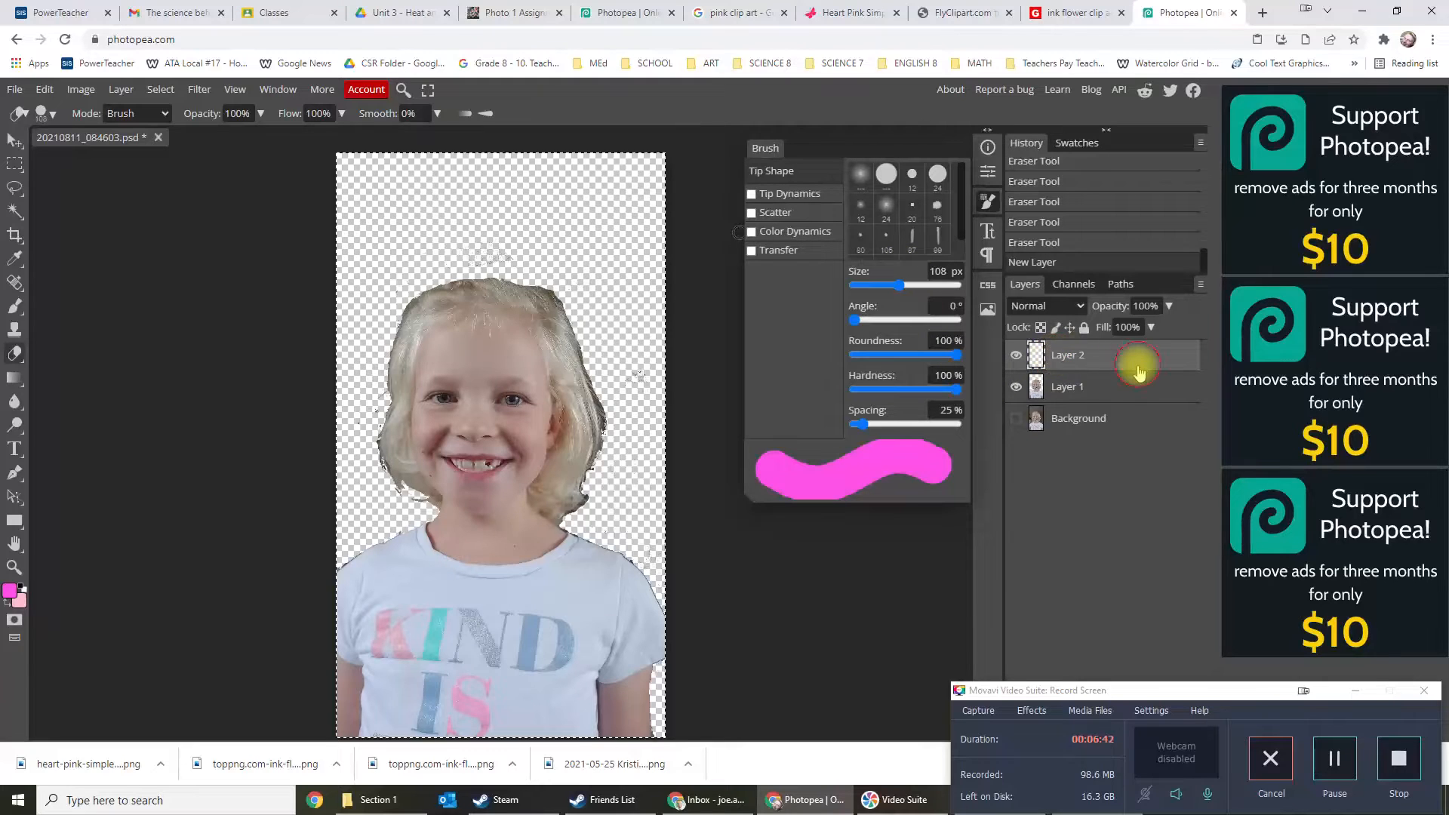
click(1109, 362)
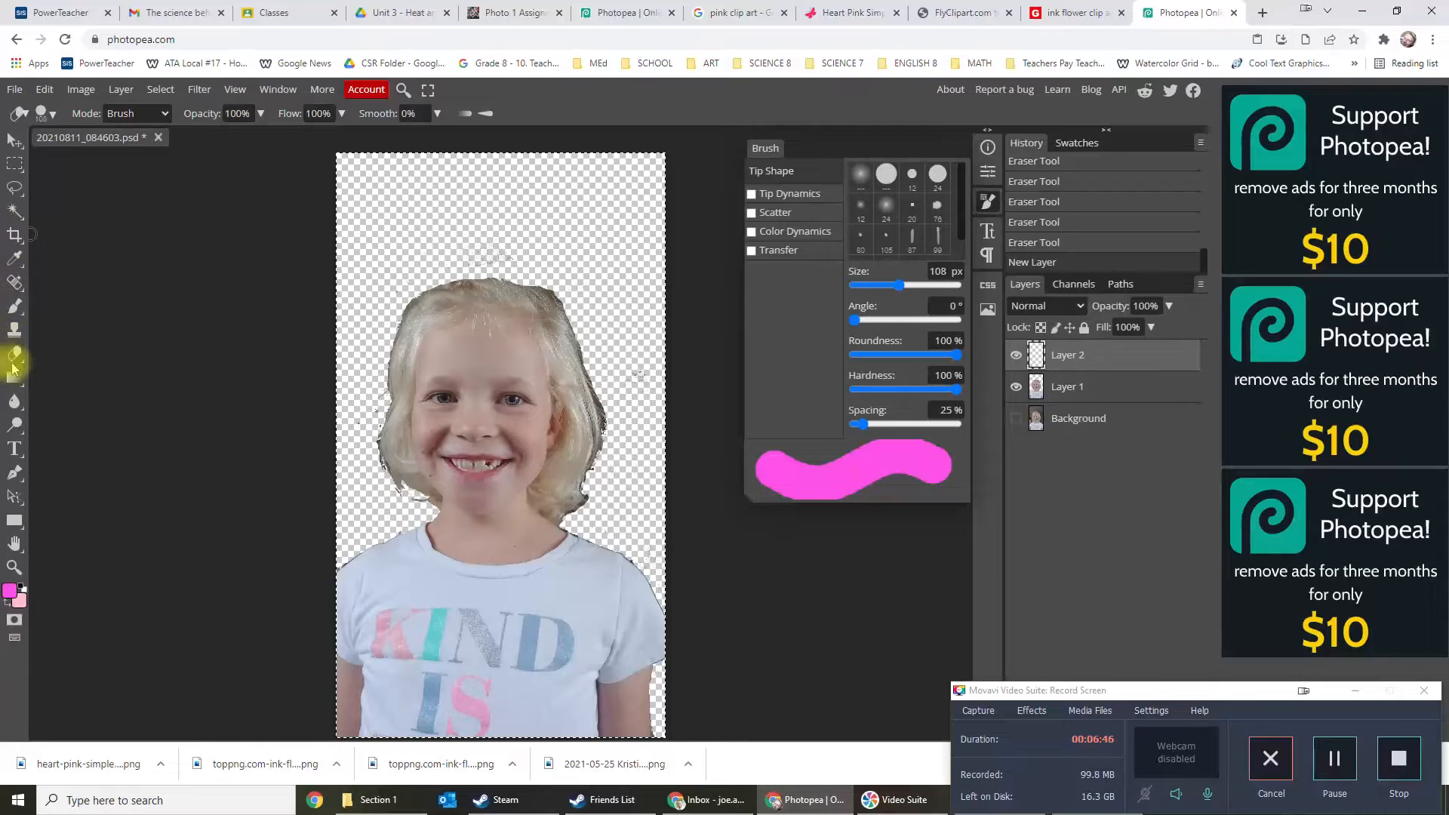
Fill Layer 2 with a right-to-left linear gradient from bright pink (fe1ae0) to light pink, and move it beneath Layer 1.
click(13, 379)
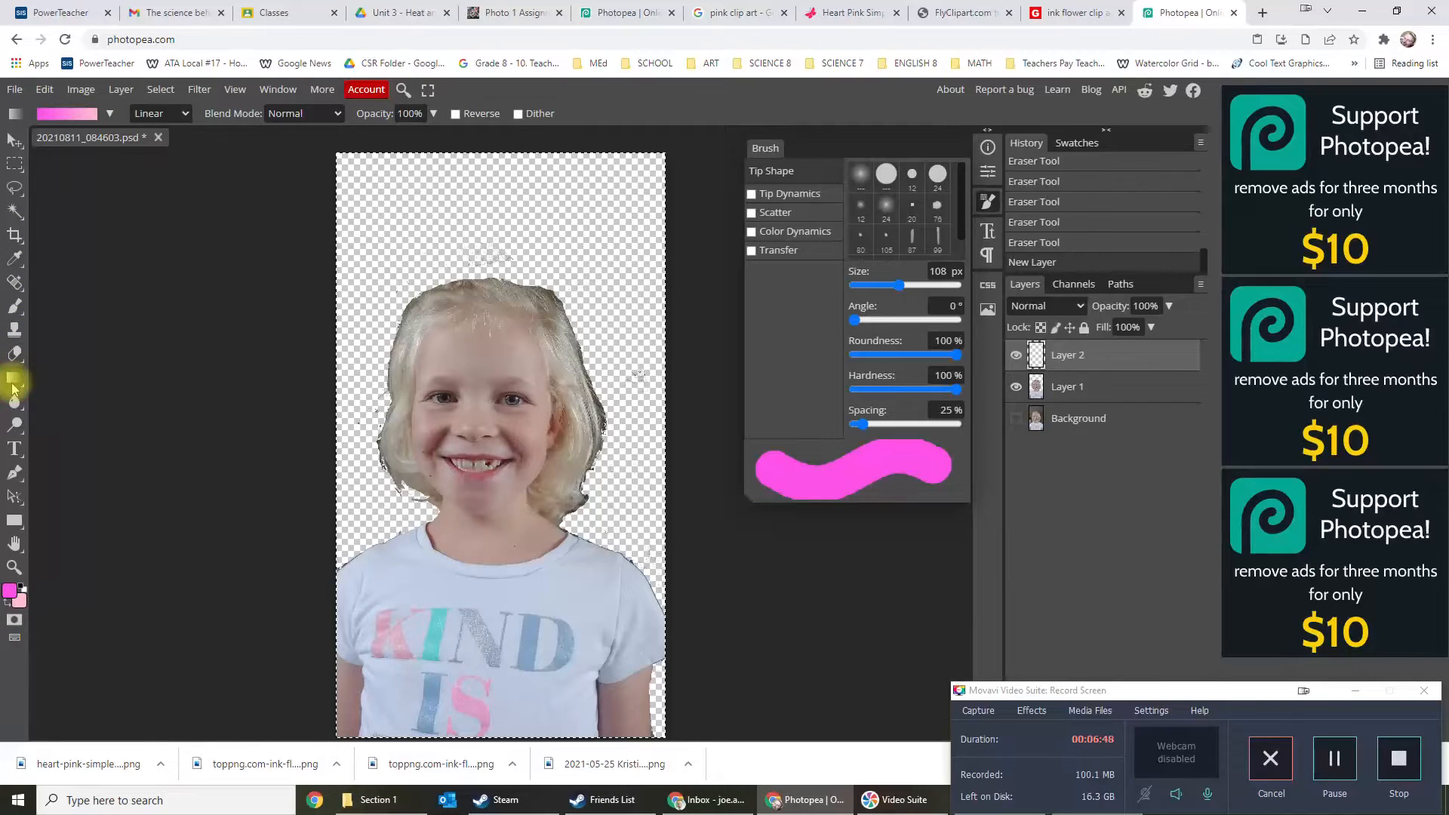
click(9, 595)
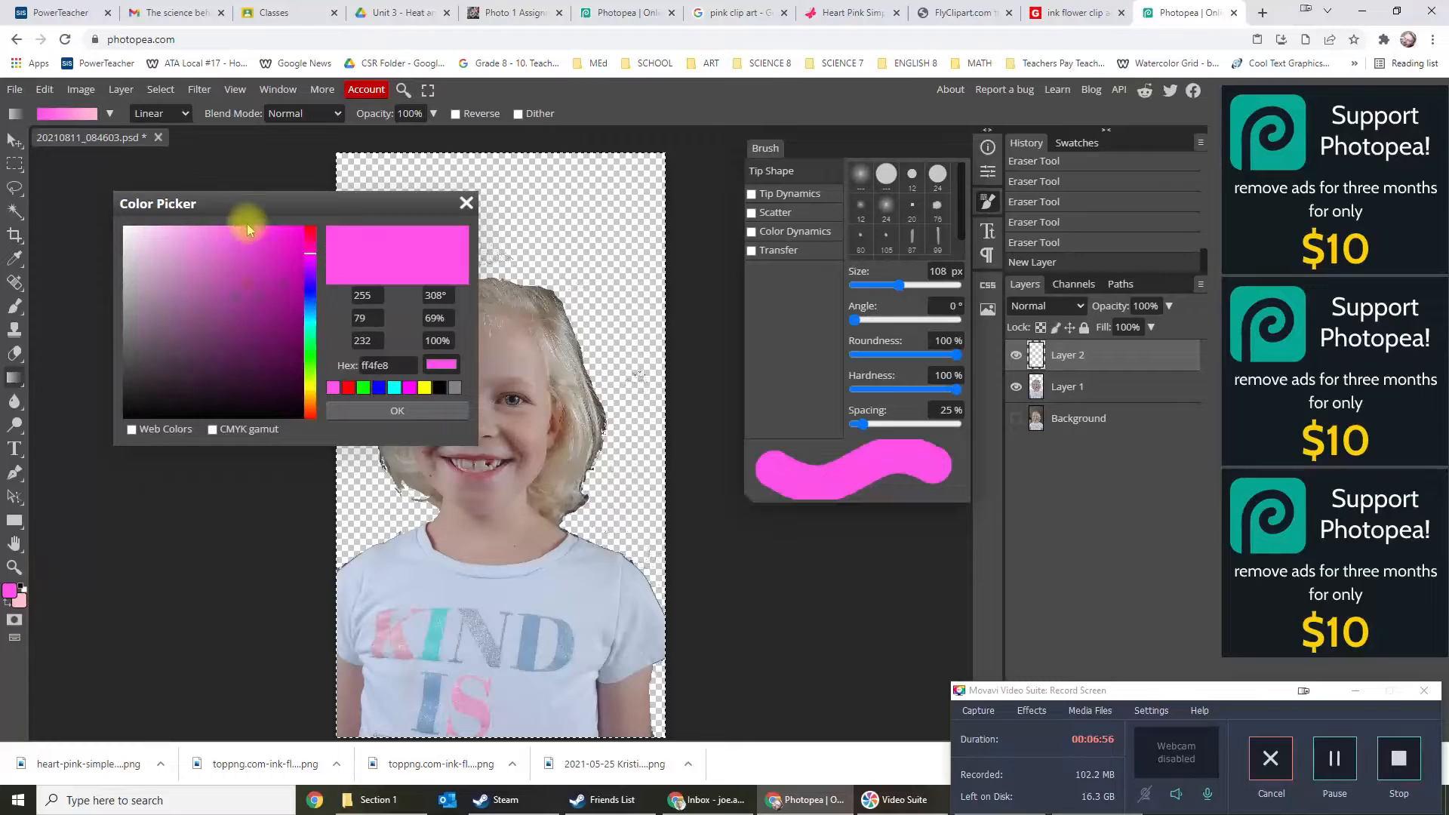
drag(243, 226, 287, 232)
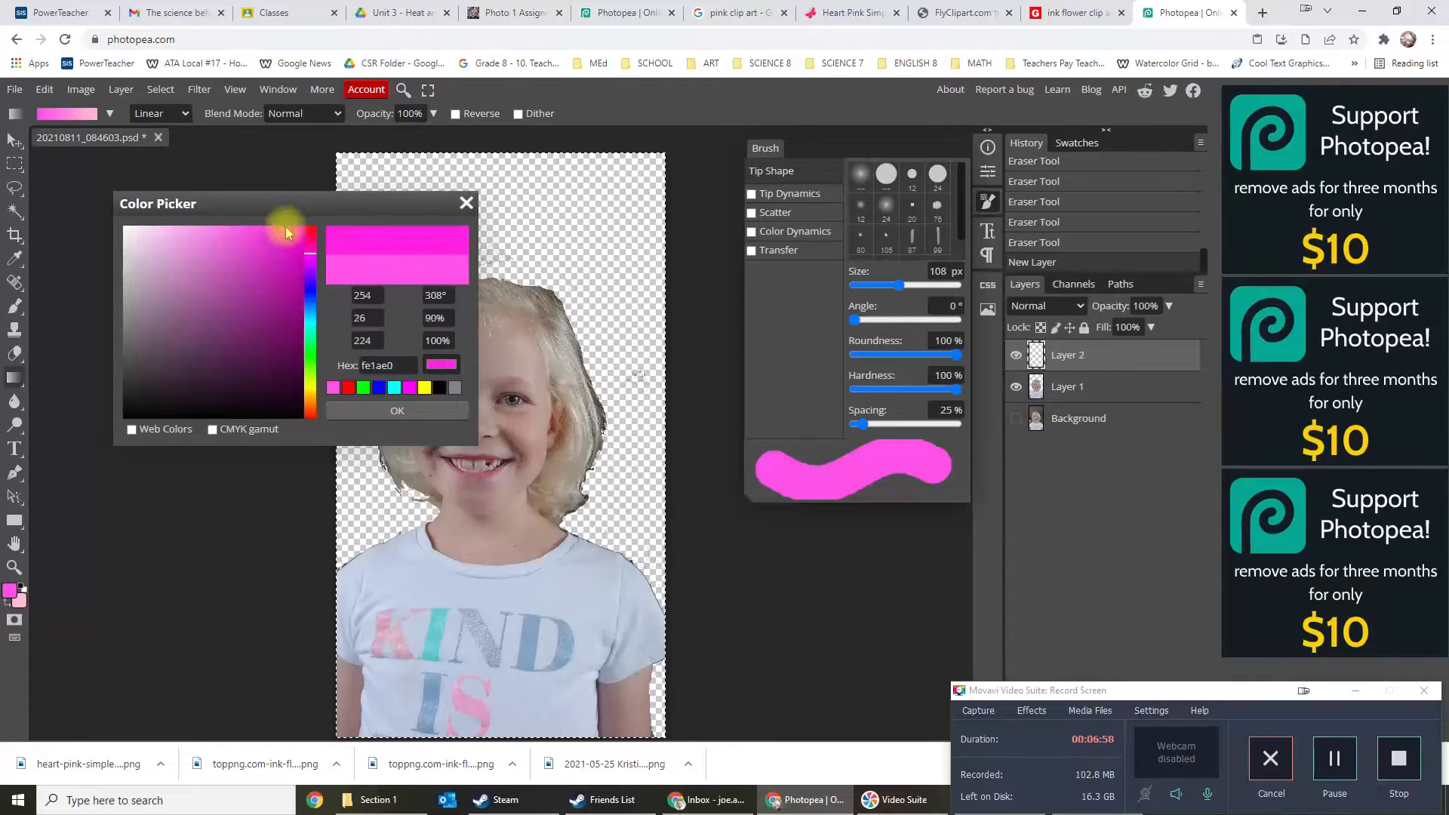
click(395, 410)
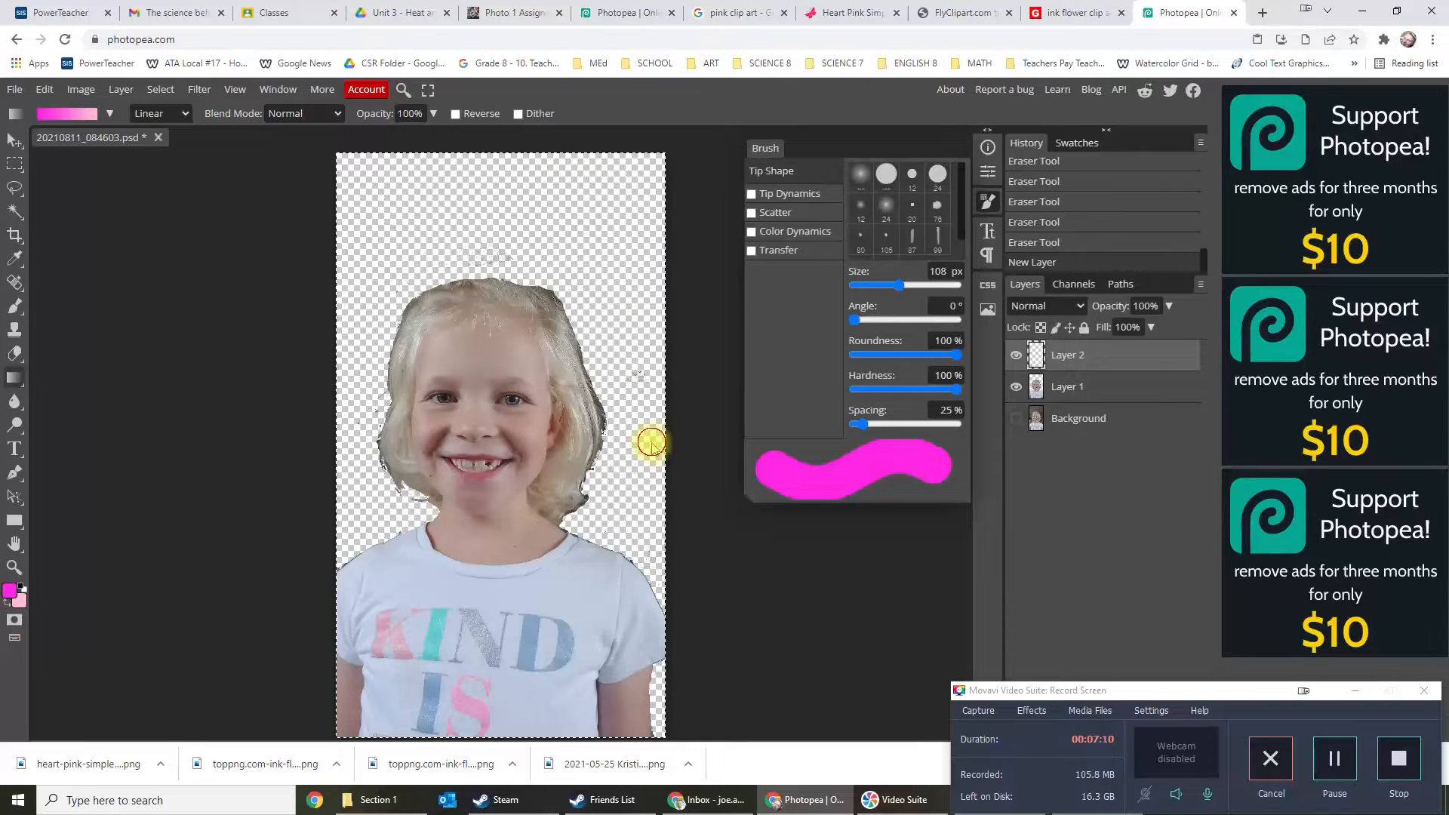
drag(651, 443, 344, 441)
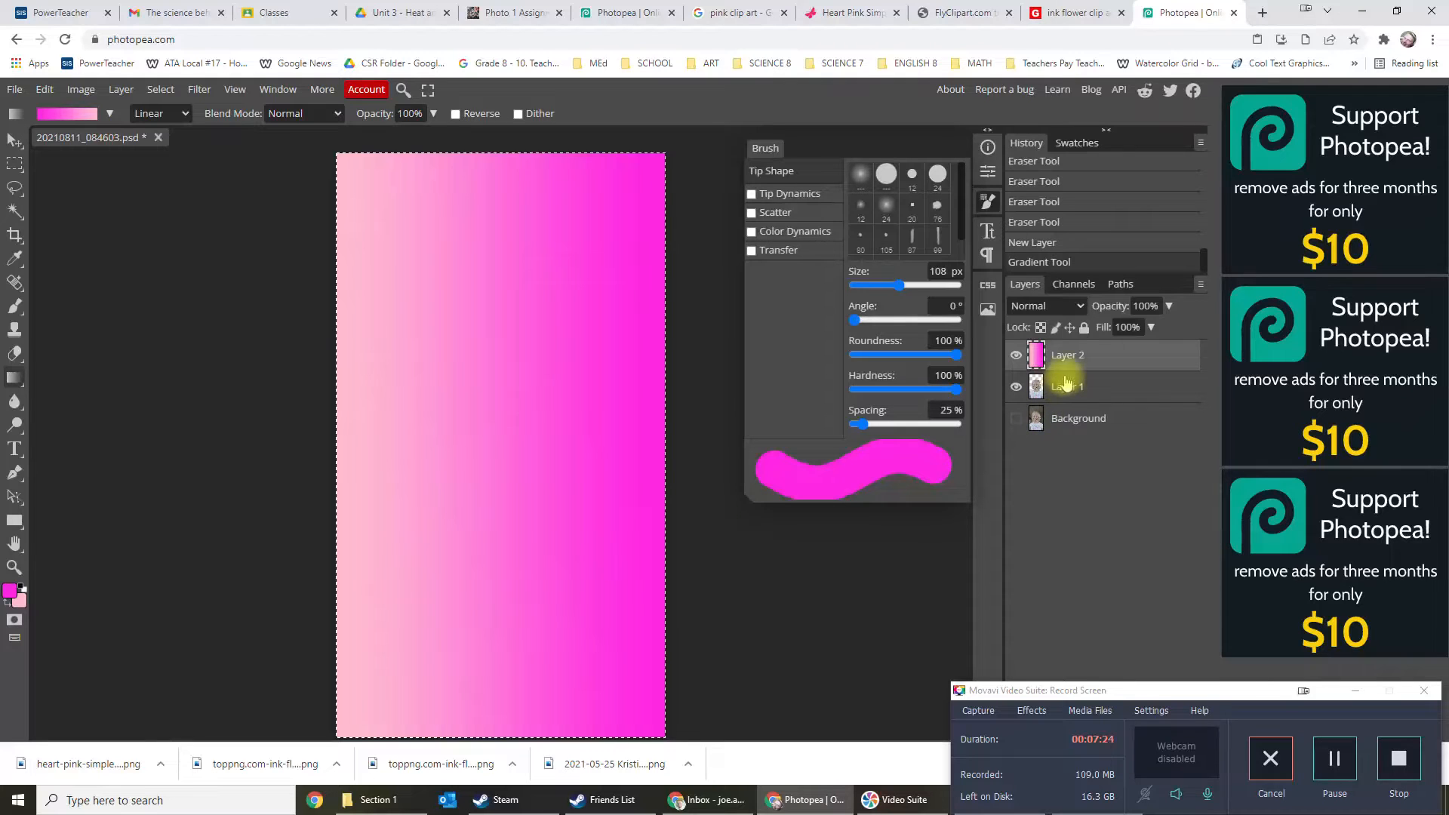
drag(1064, 357, 1069, 406)
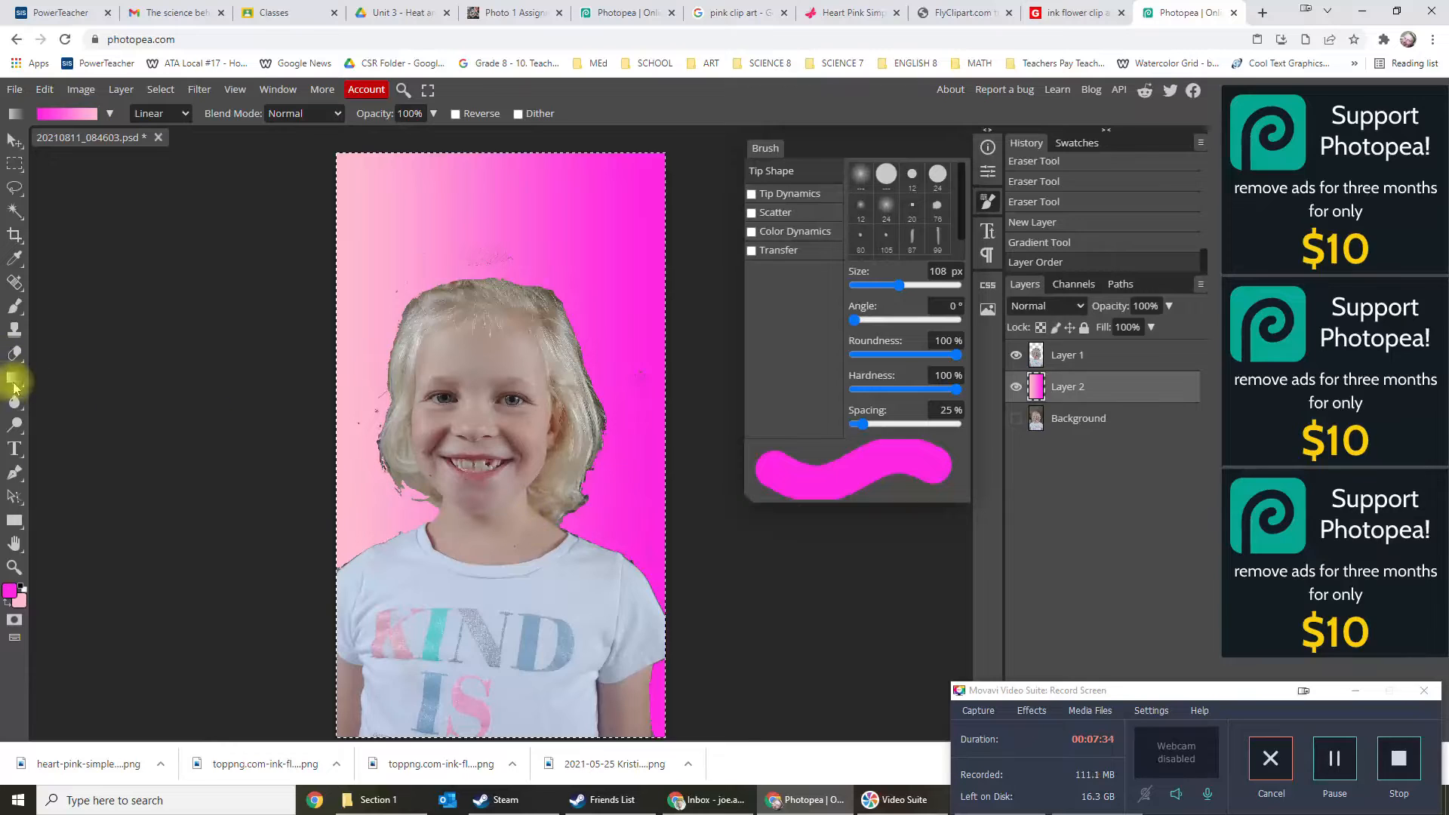
Try to erase the specks above the girl's head on Layer 2 with the Eraser.
click(14, 307)
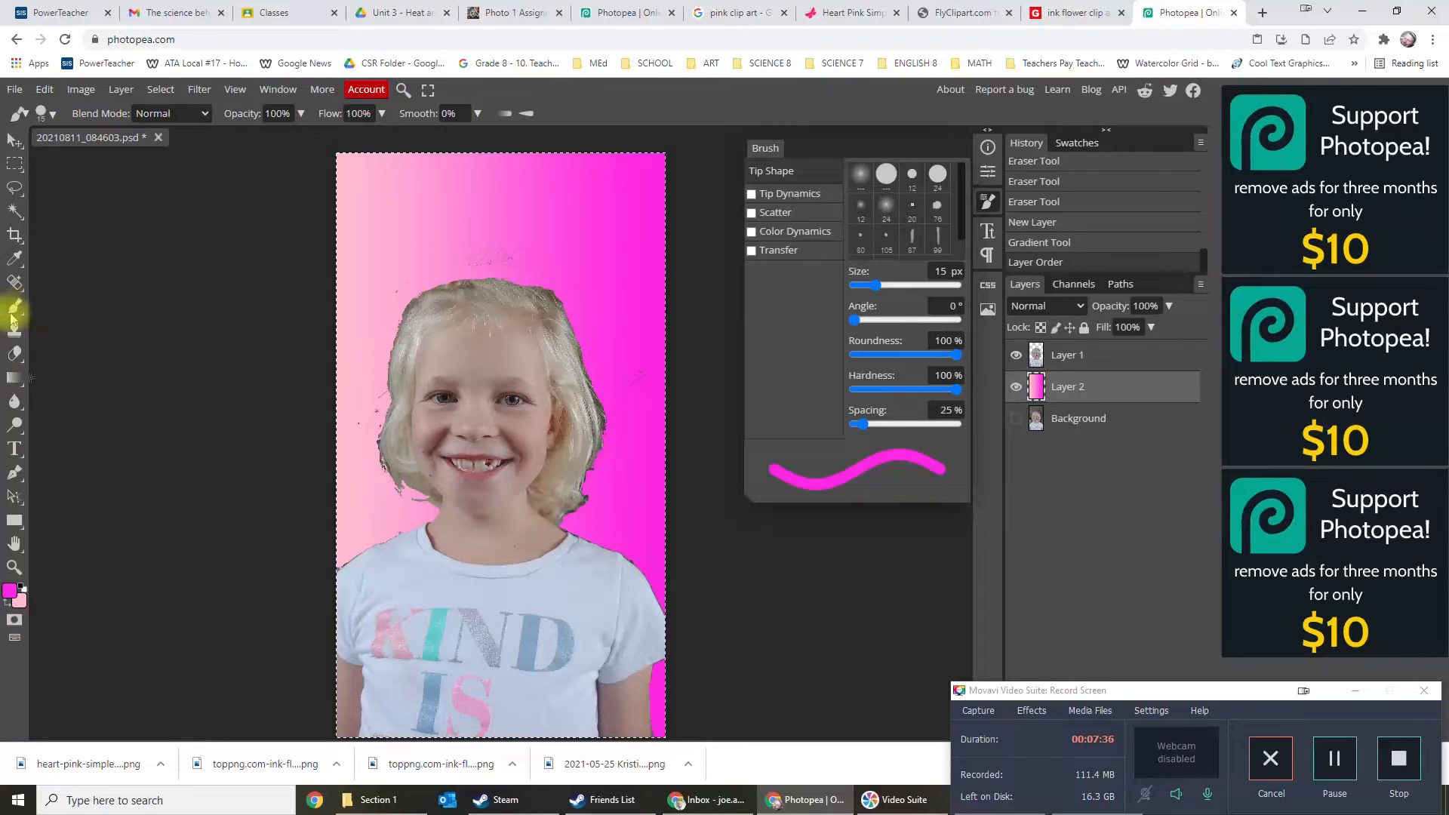
click(12, 361)
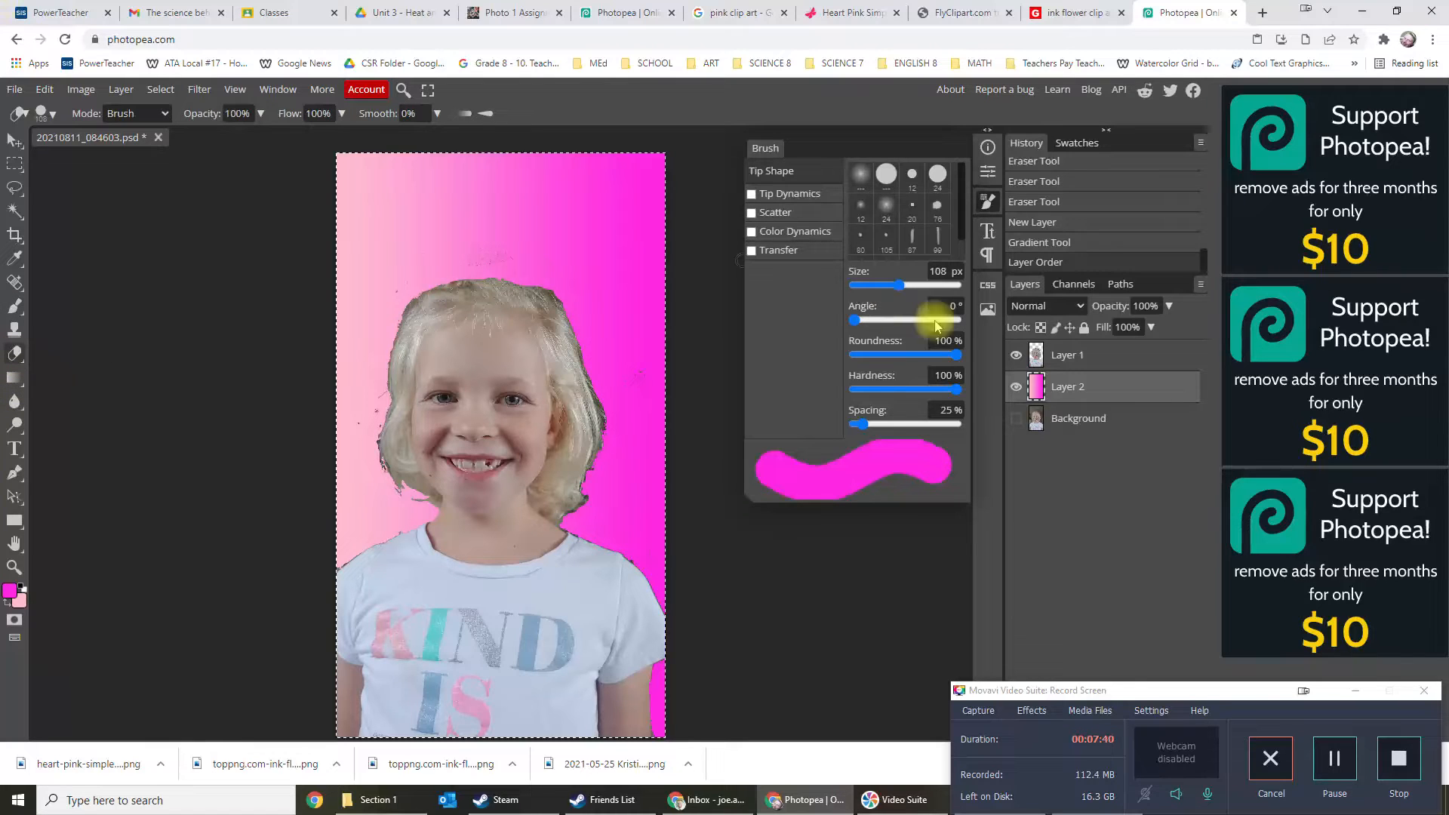
mouse_move(501, 250)
mouse_down()
mouse_move(476, 253)
mouse_move(509, 249)
mouse_up()
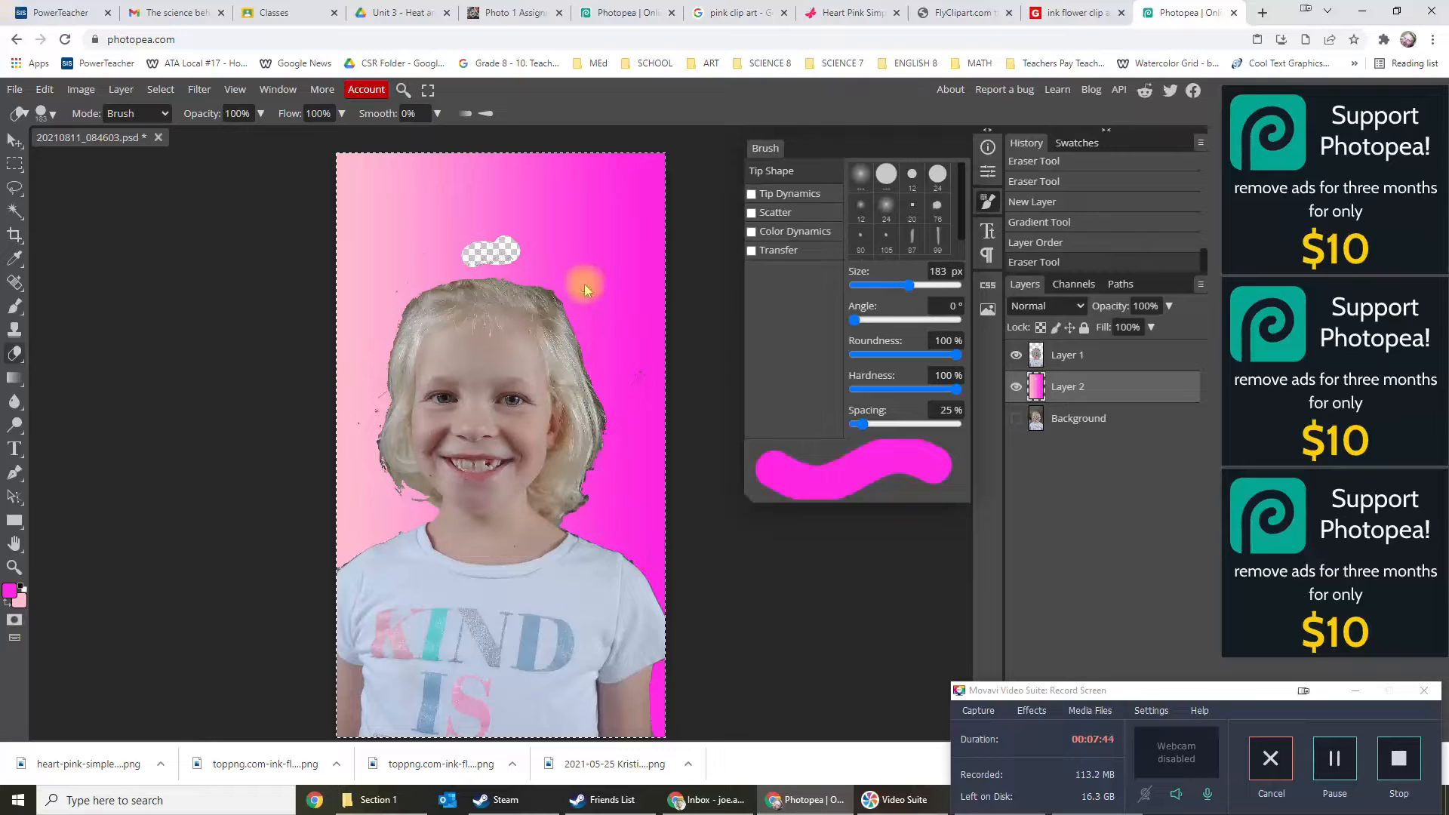
key(ctrl+z)
Erase the leftover specks above and beside the girl's head on Layer 1, undoing the stroke that cuts into her shoulder.
click(1079, 360)
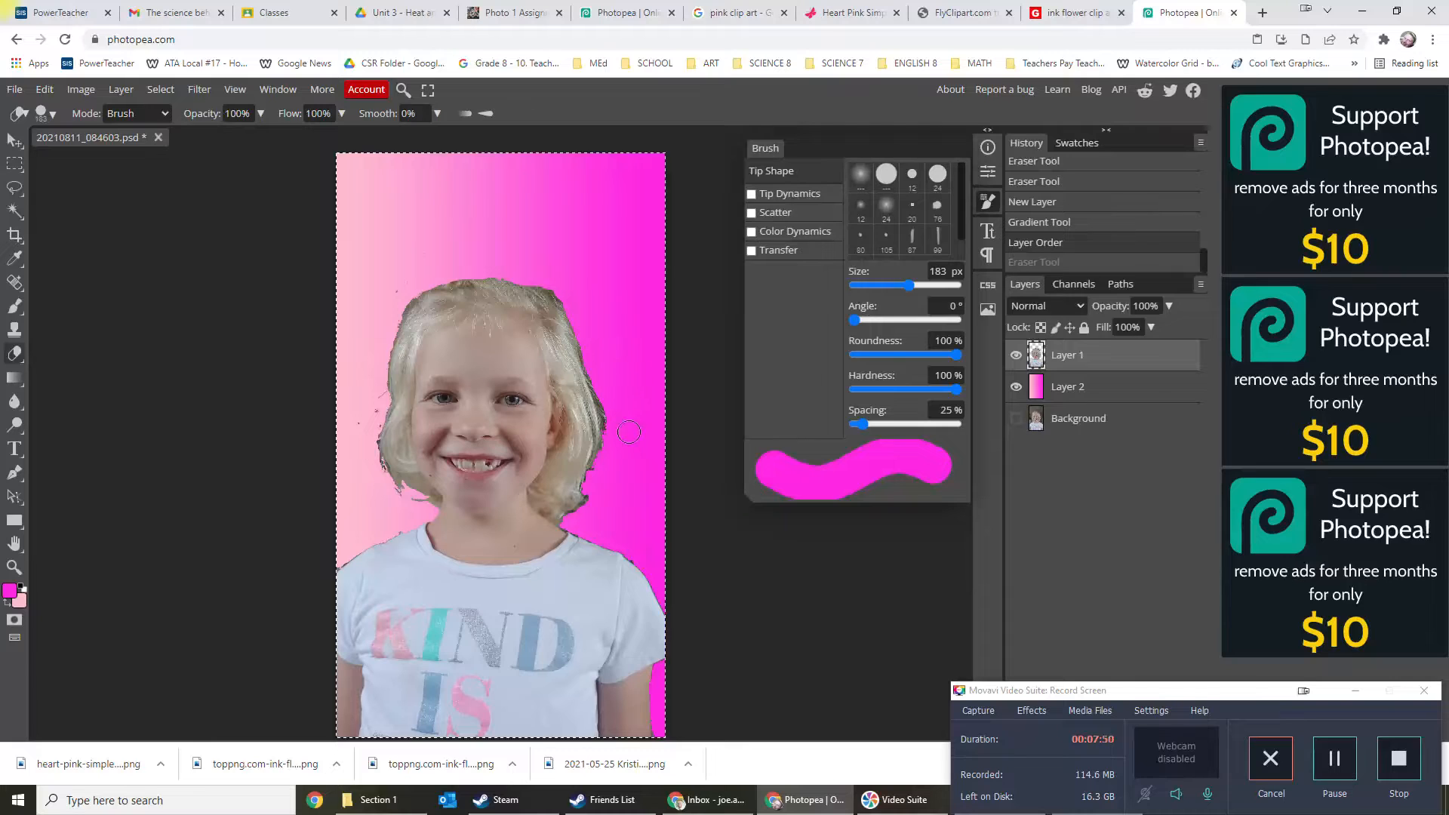
drag(646, 563, 670, 574)
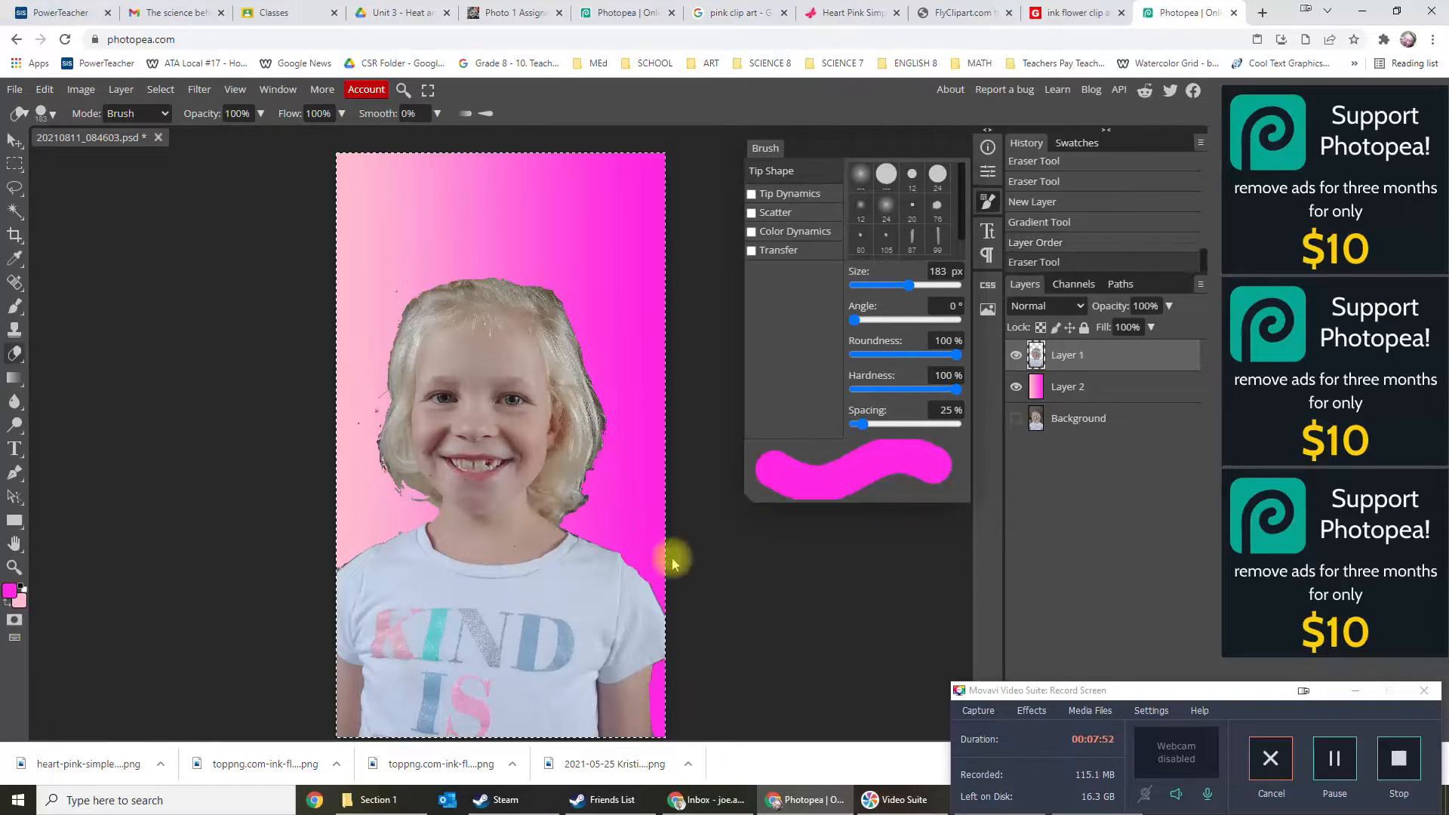
key(ctrl+z)
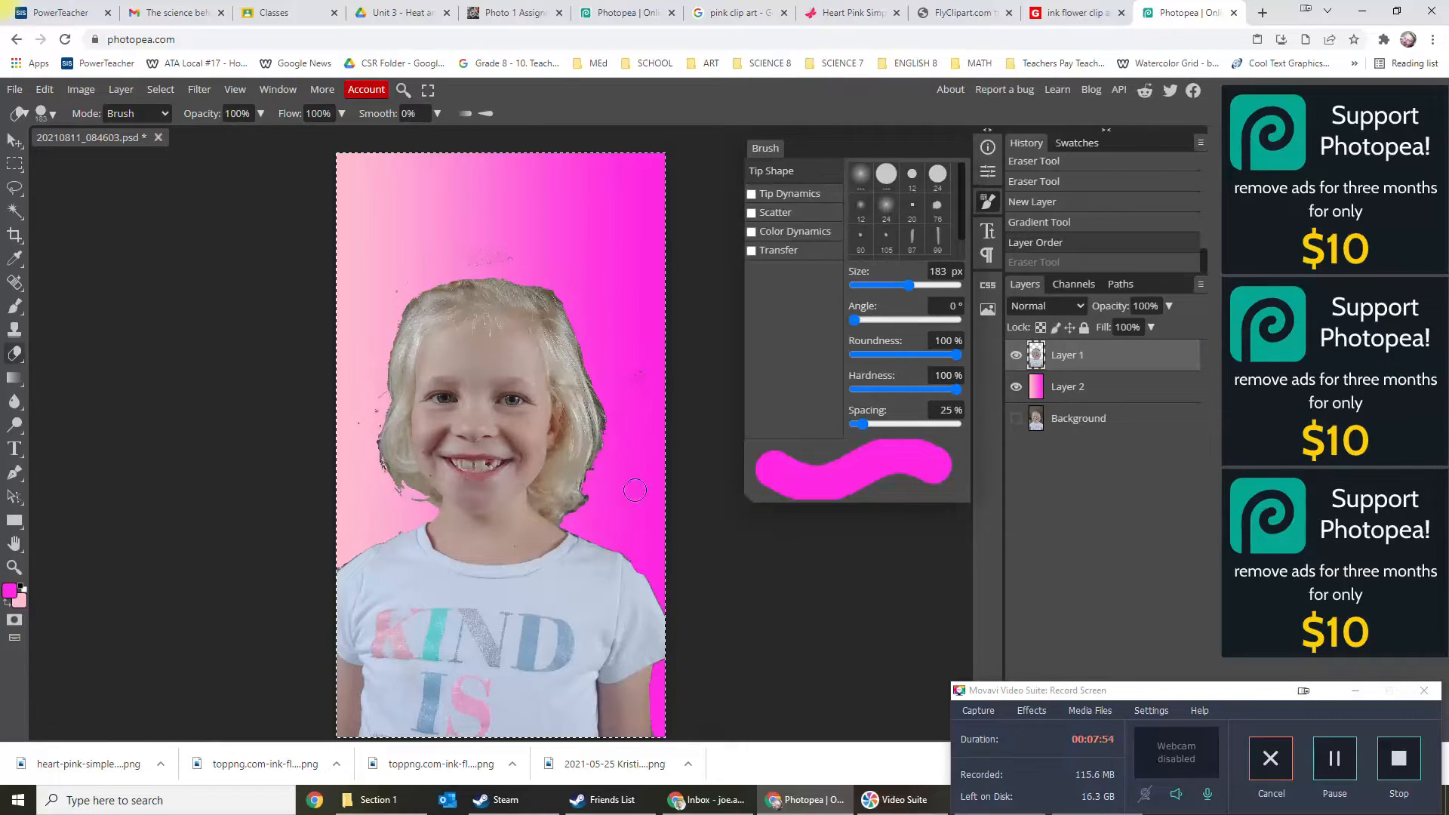
click(623, 359)
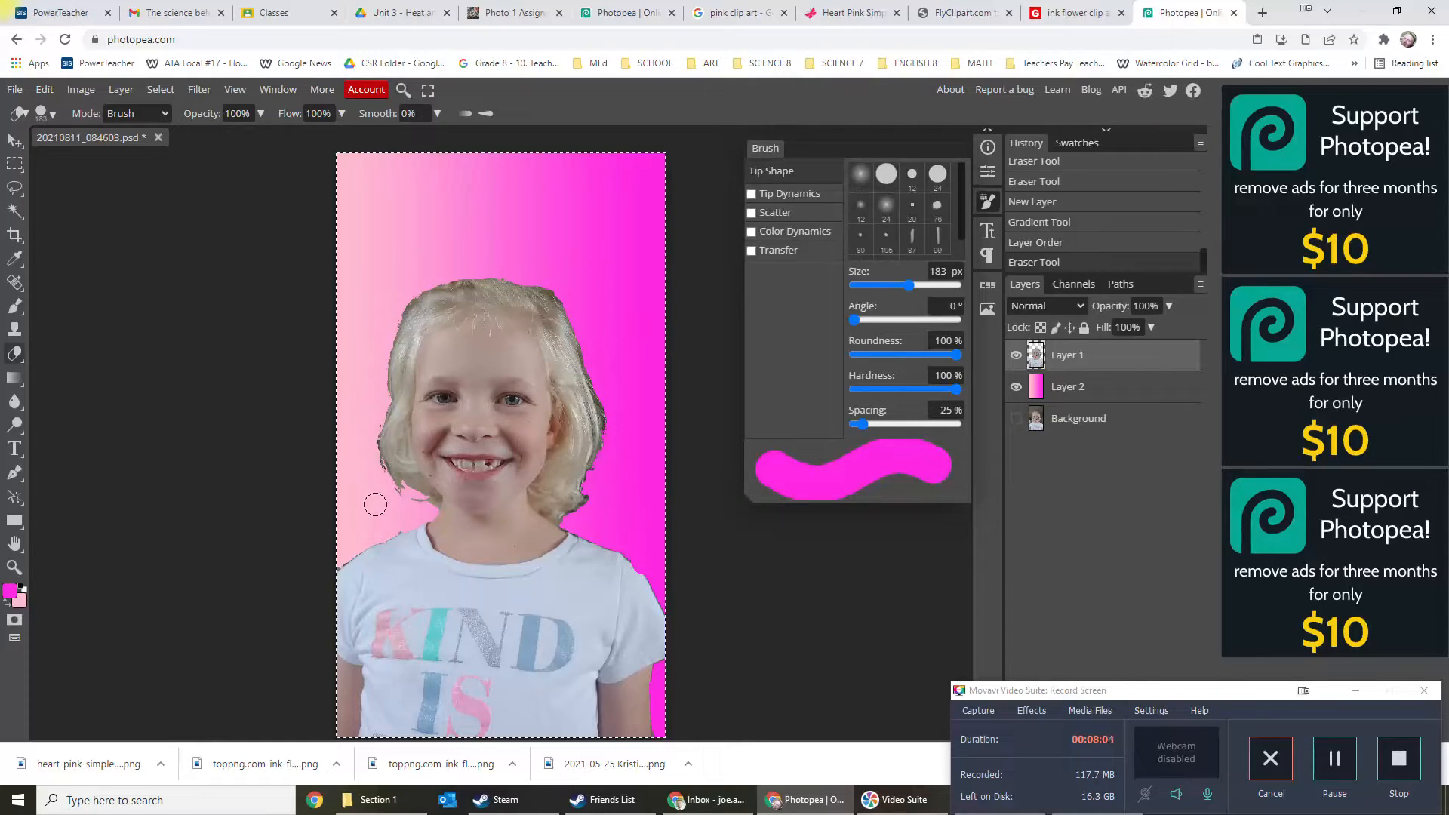
drag(428, 509, 381, 513)
drag(351, 457, 353, 388)
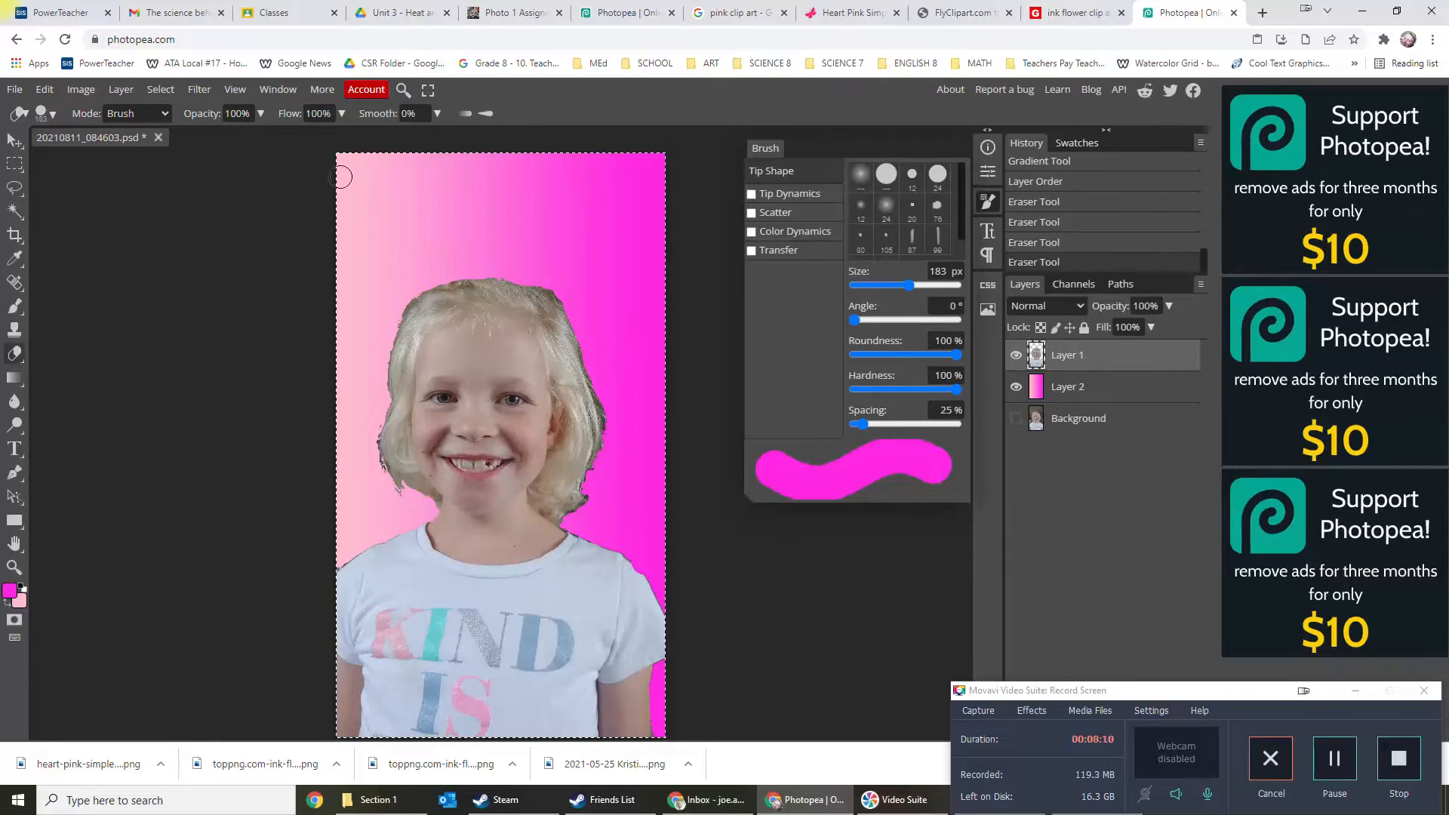
click(694, 485)
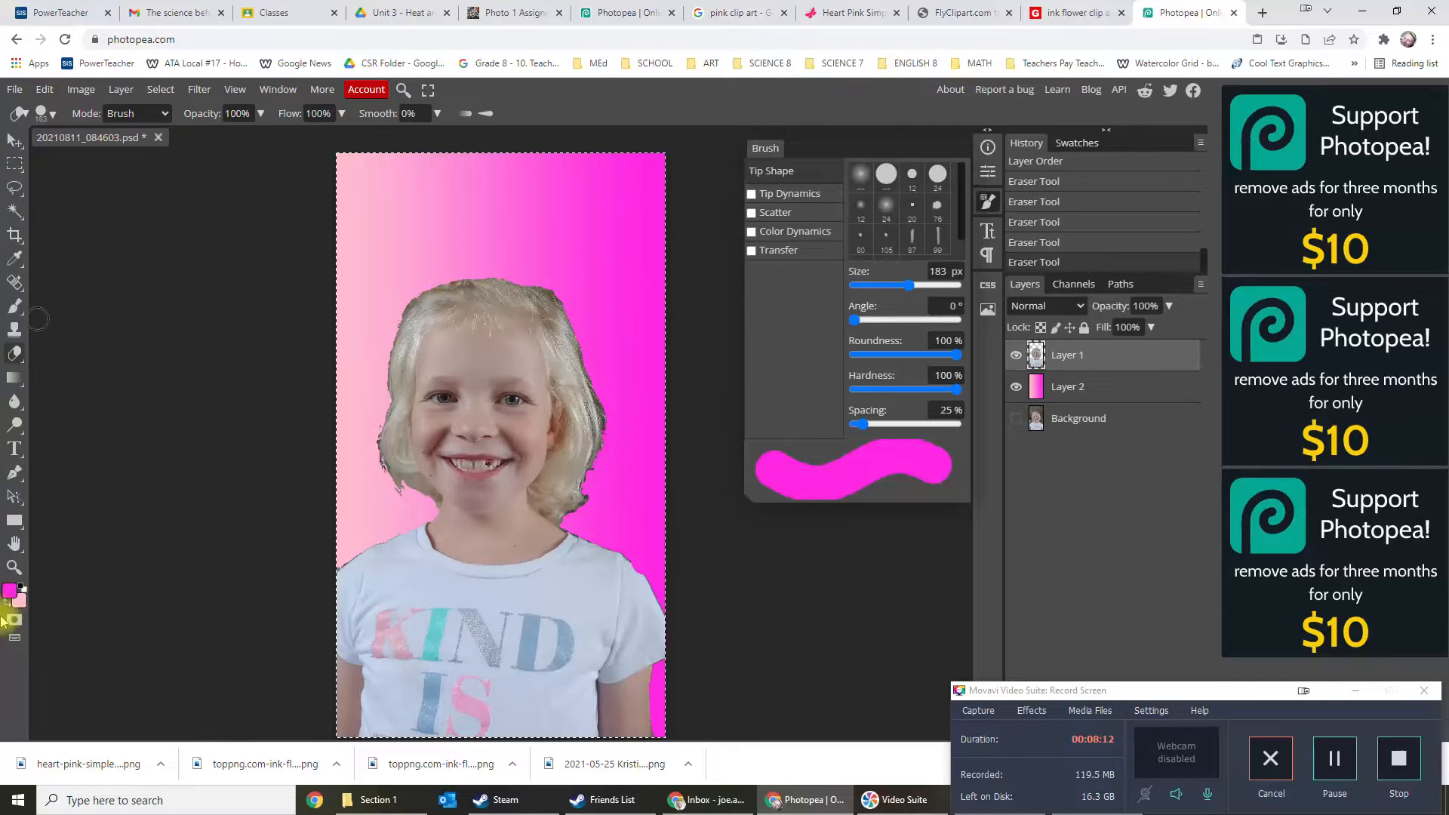
Choose the Type tool and add a new empty layer above Layer 1.
click(15, 450)
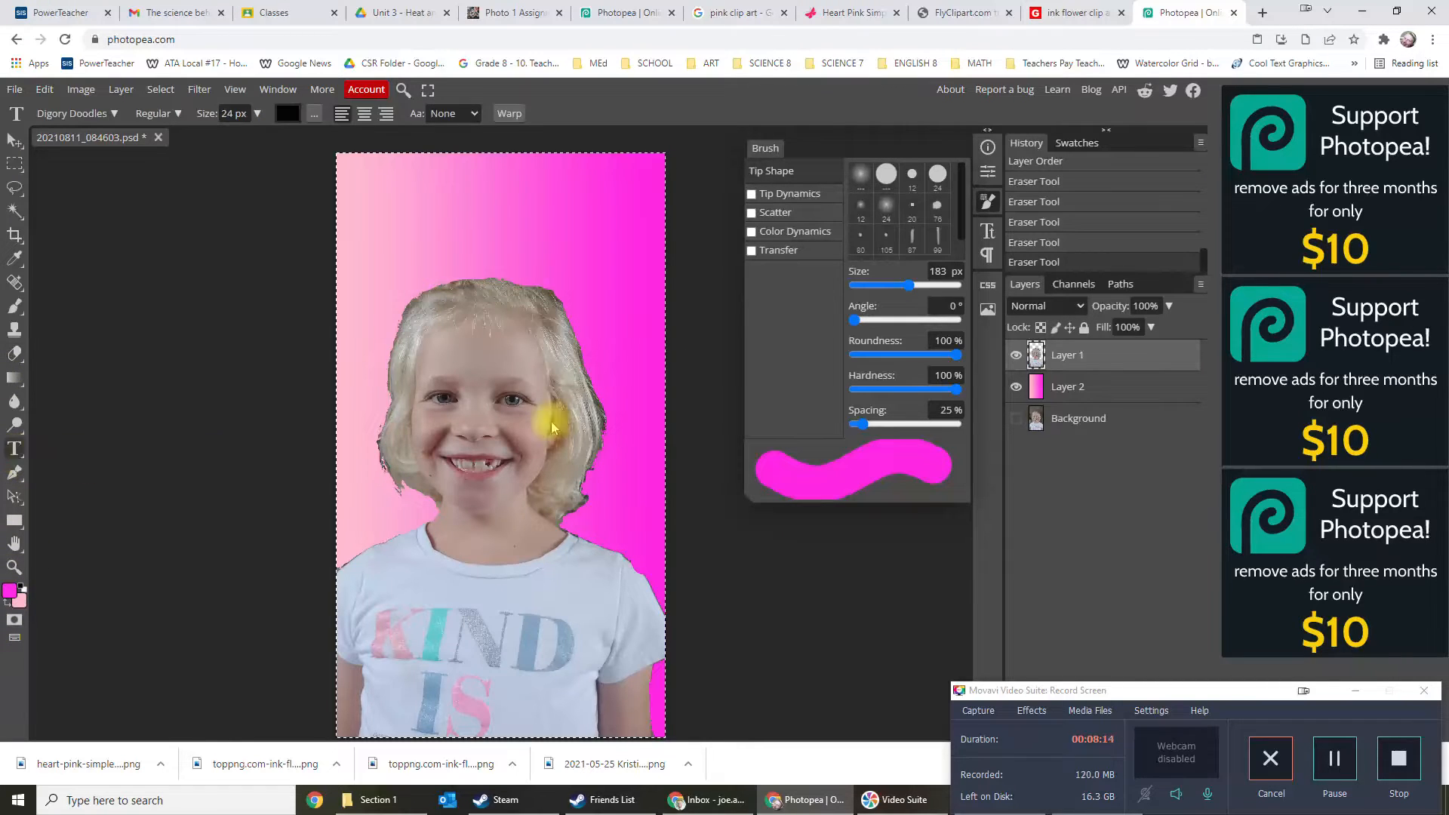
click(123, 89)
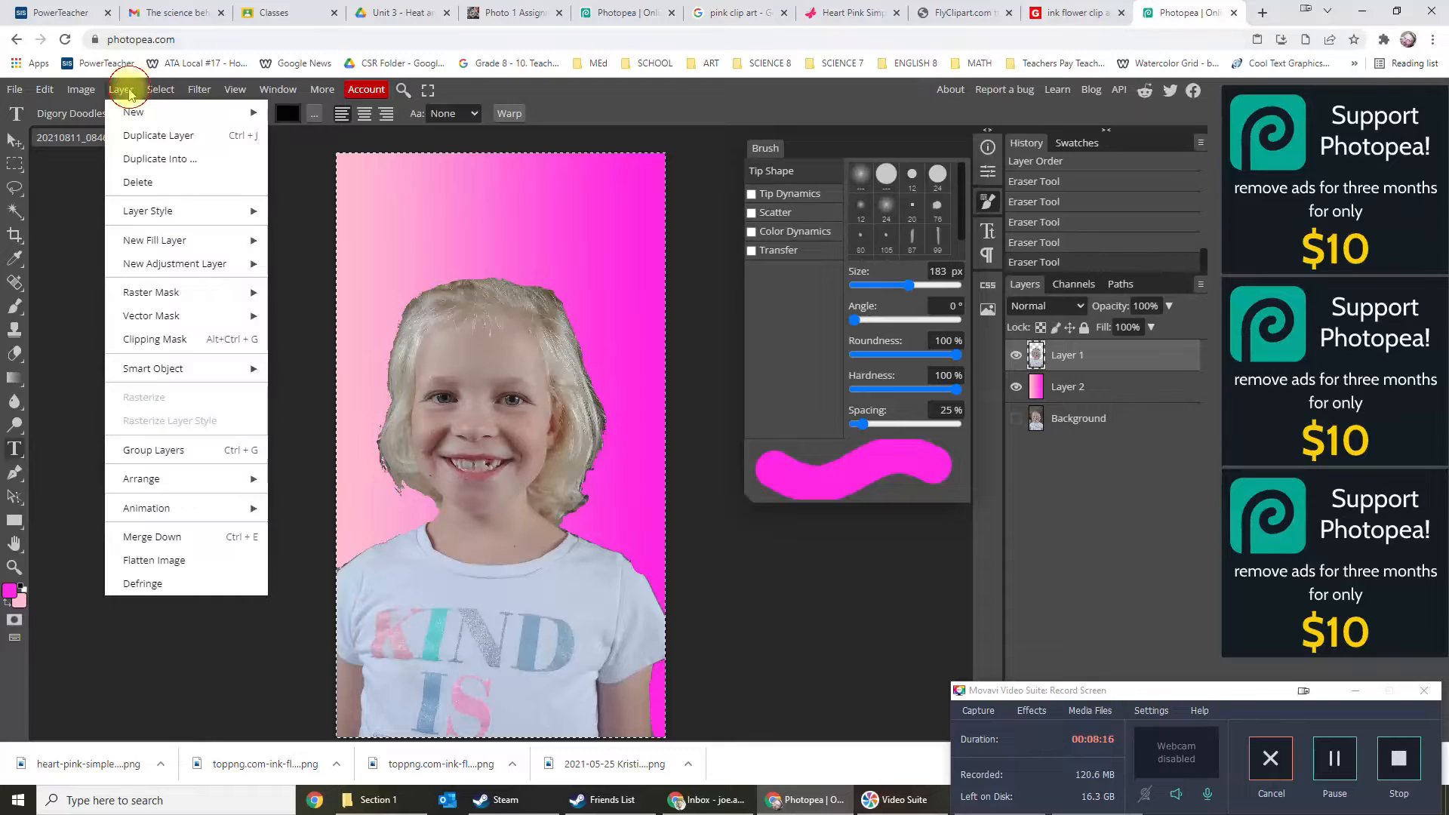
mouse_move(136, 112)
click(300, 113)
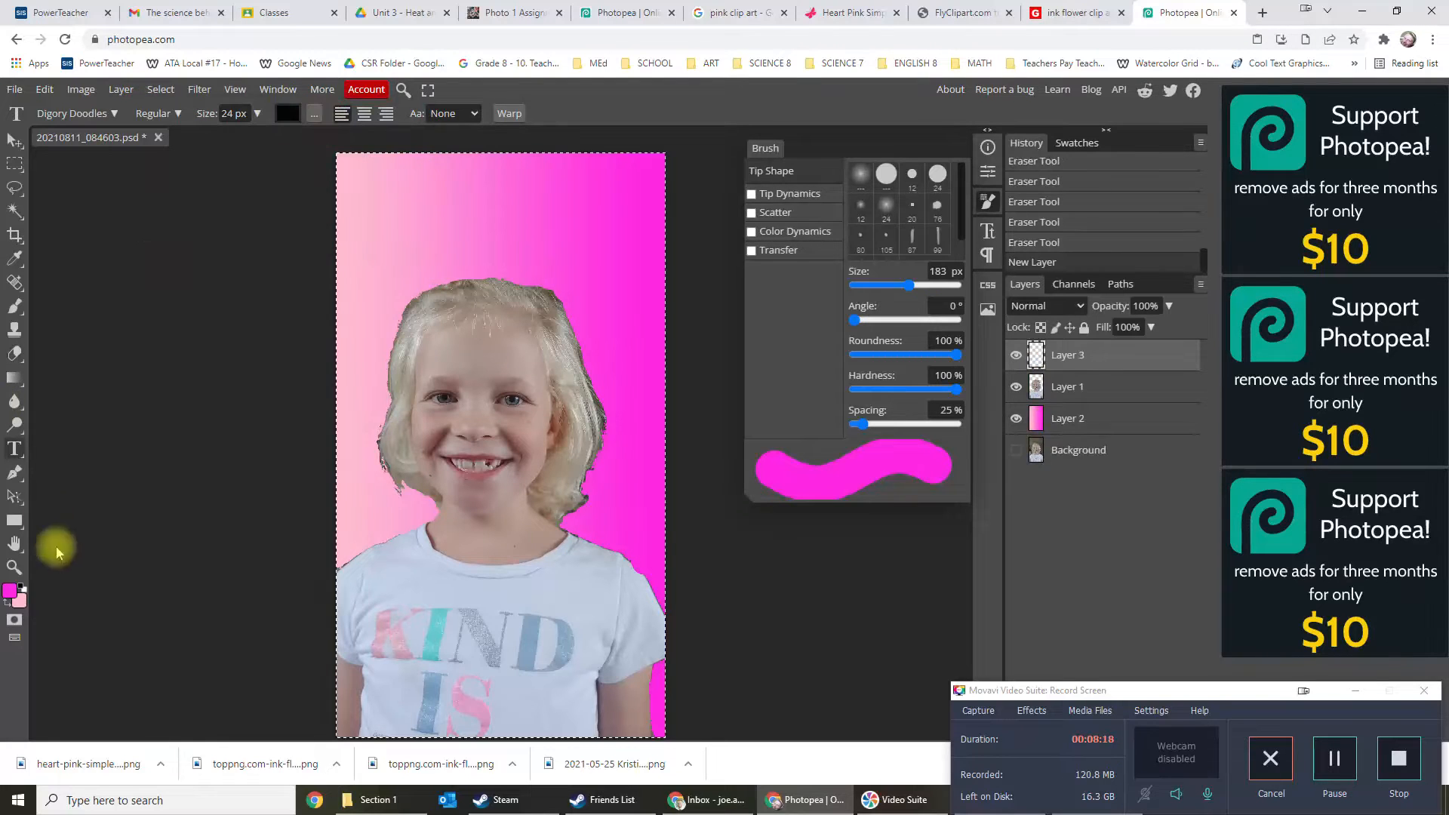
Start a text line in the upper-left area of the canvas above the girl's head and set its size to 200 px.
click(380, 205)
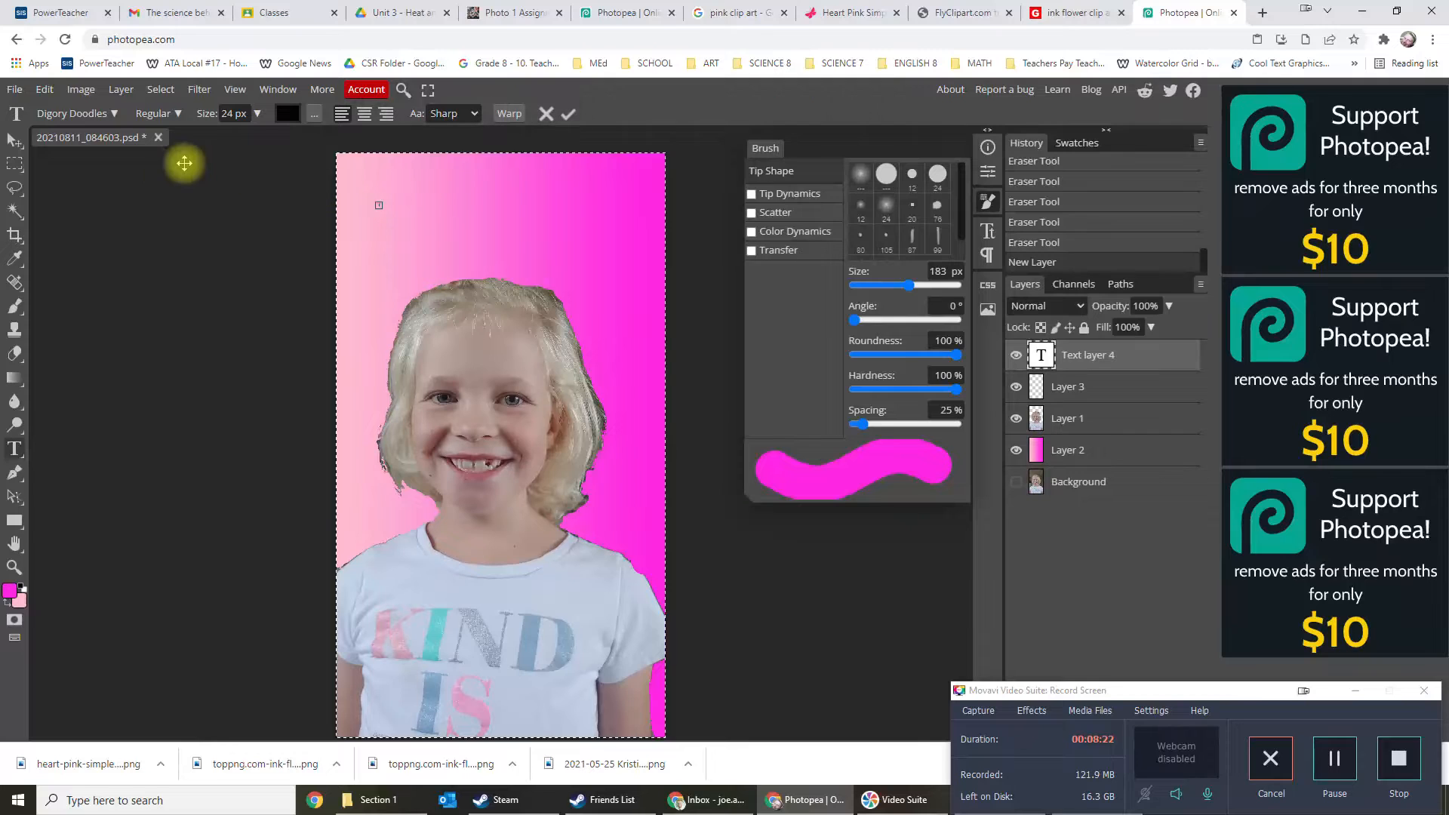
drag(227, 114, 256, 116)
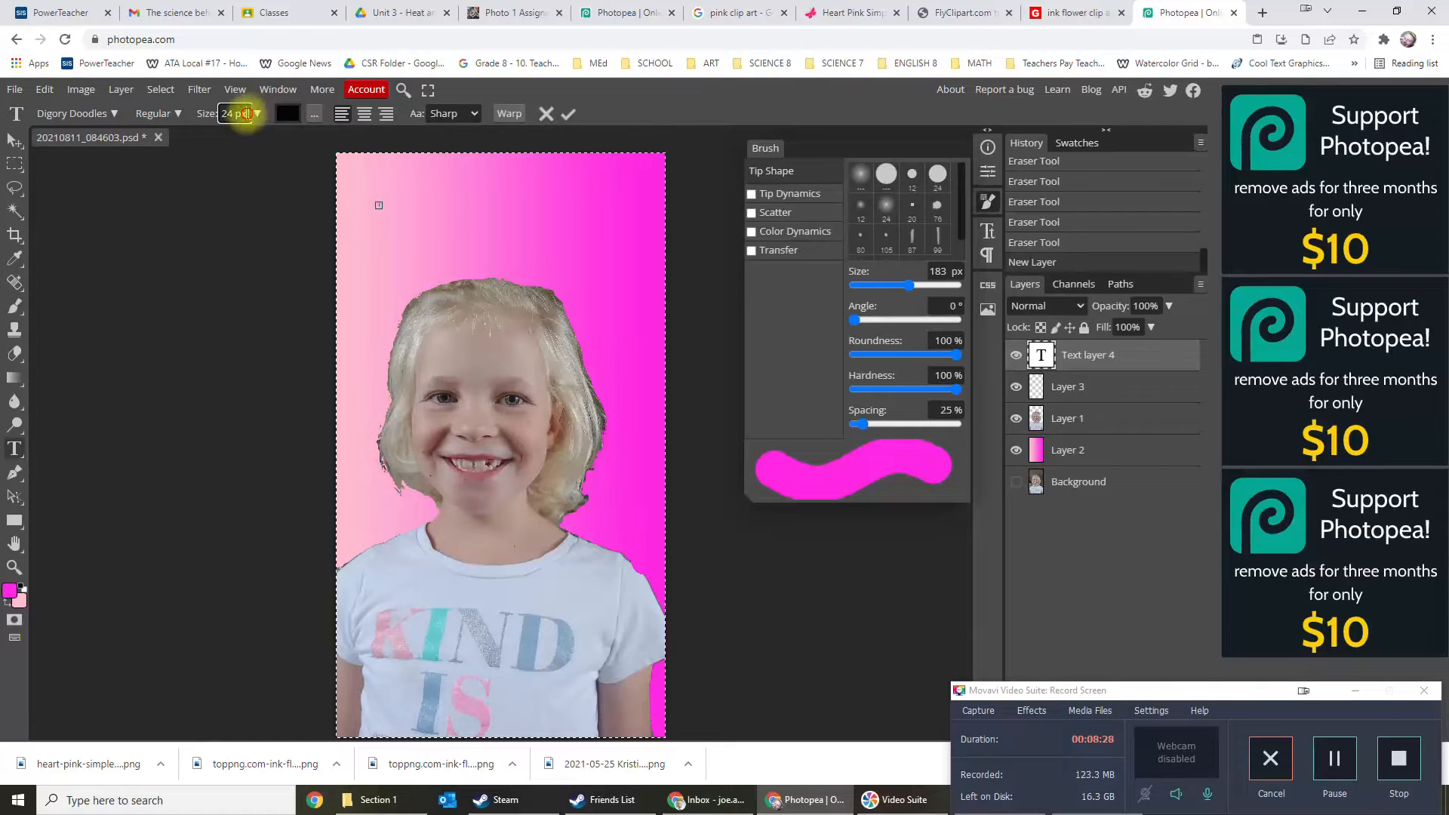
drag(248, 115, 198, 112)
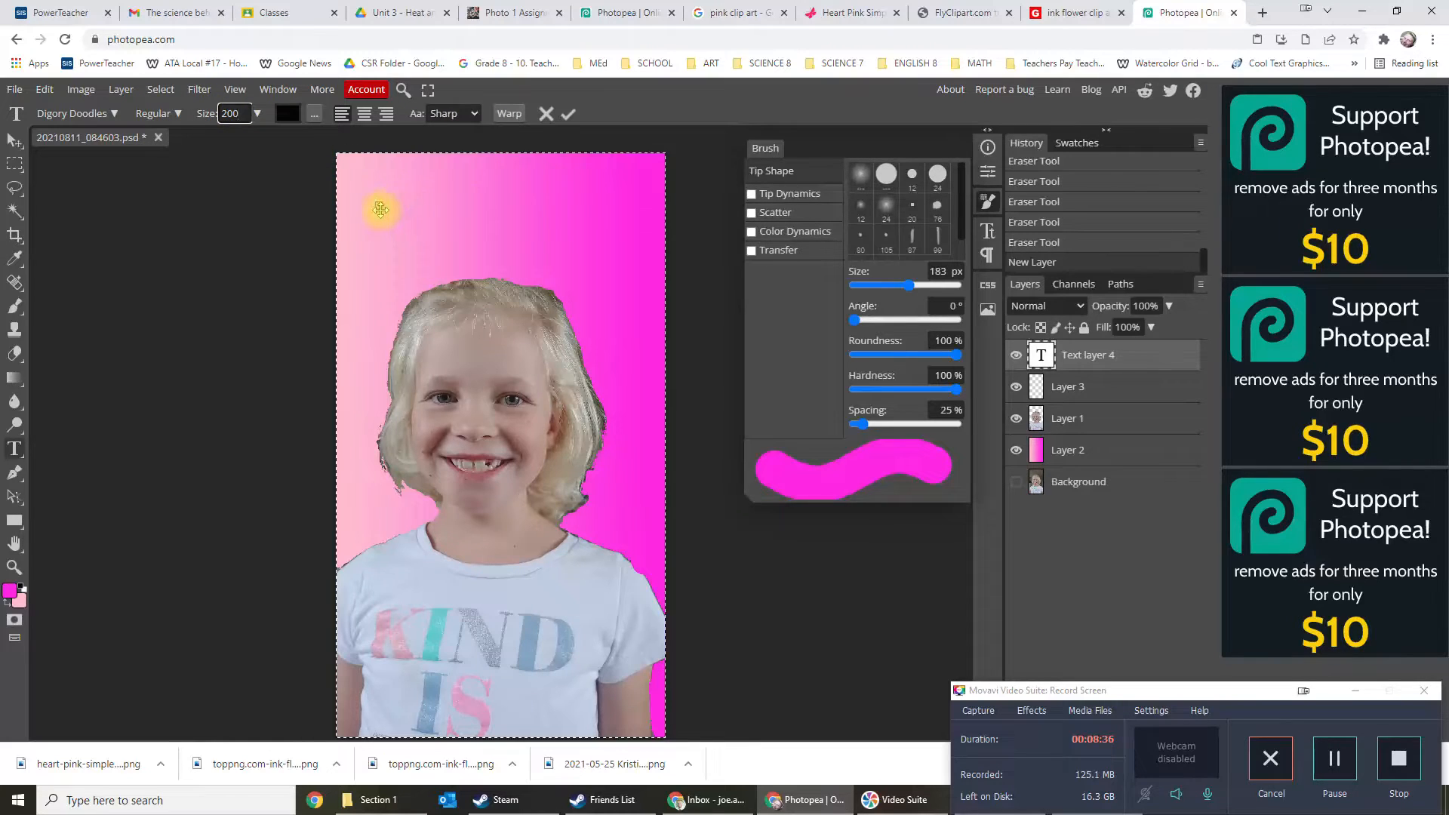
Set the text colour to bright pink (ff1be1) and enter "My color is pink".
click(288, 113)
click(257, 242)
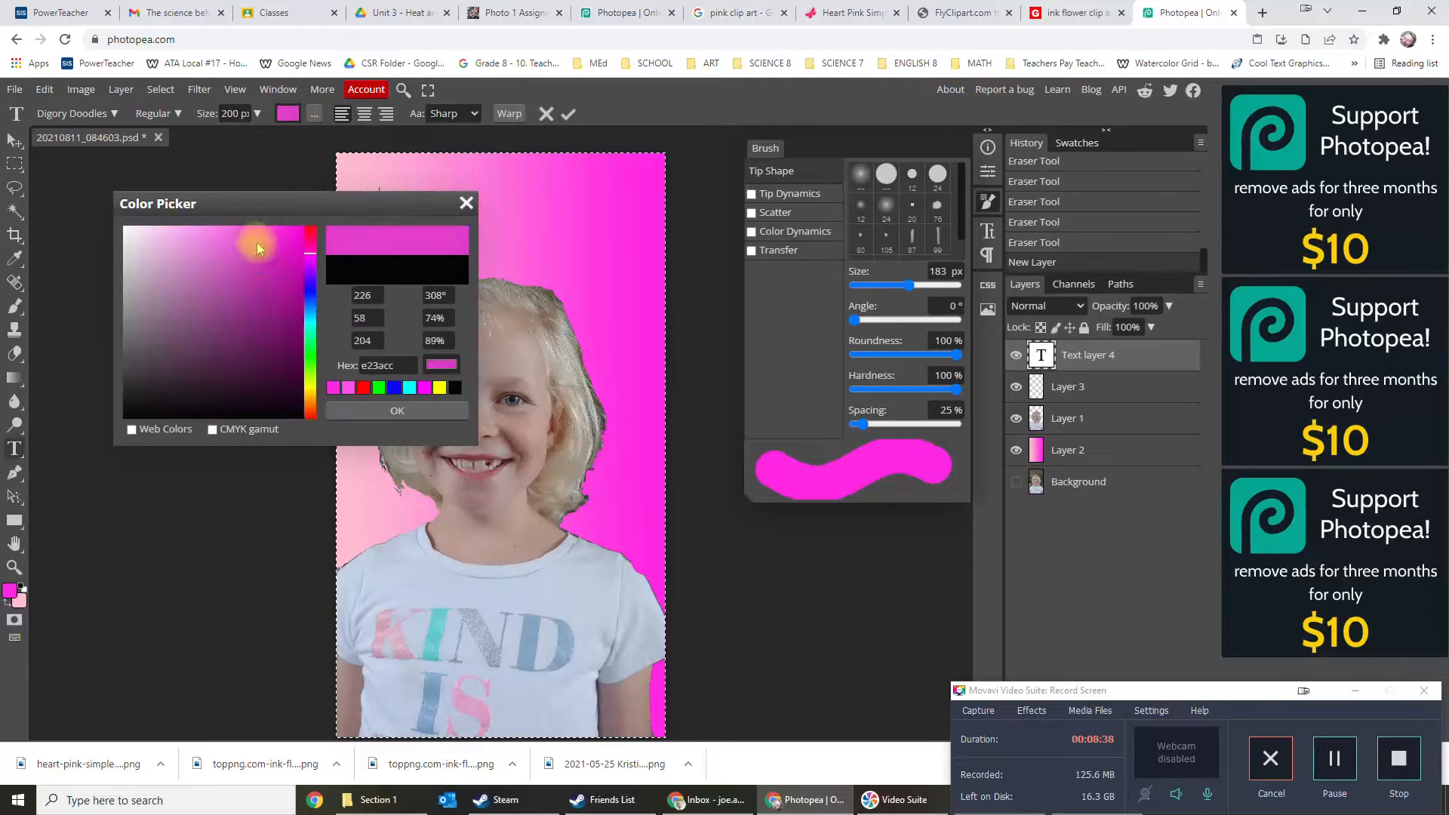
mouse_move(257, 243)
mouse_down()
mouse_move(255, 225)
mouse_move(285, 218)
mouse_up()
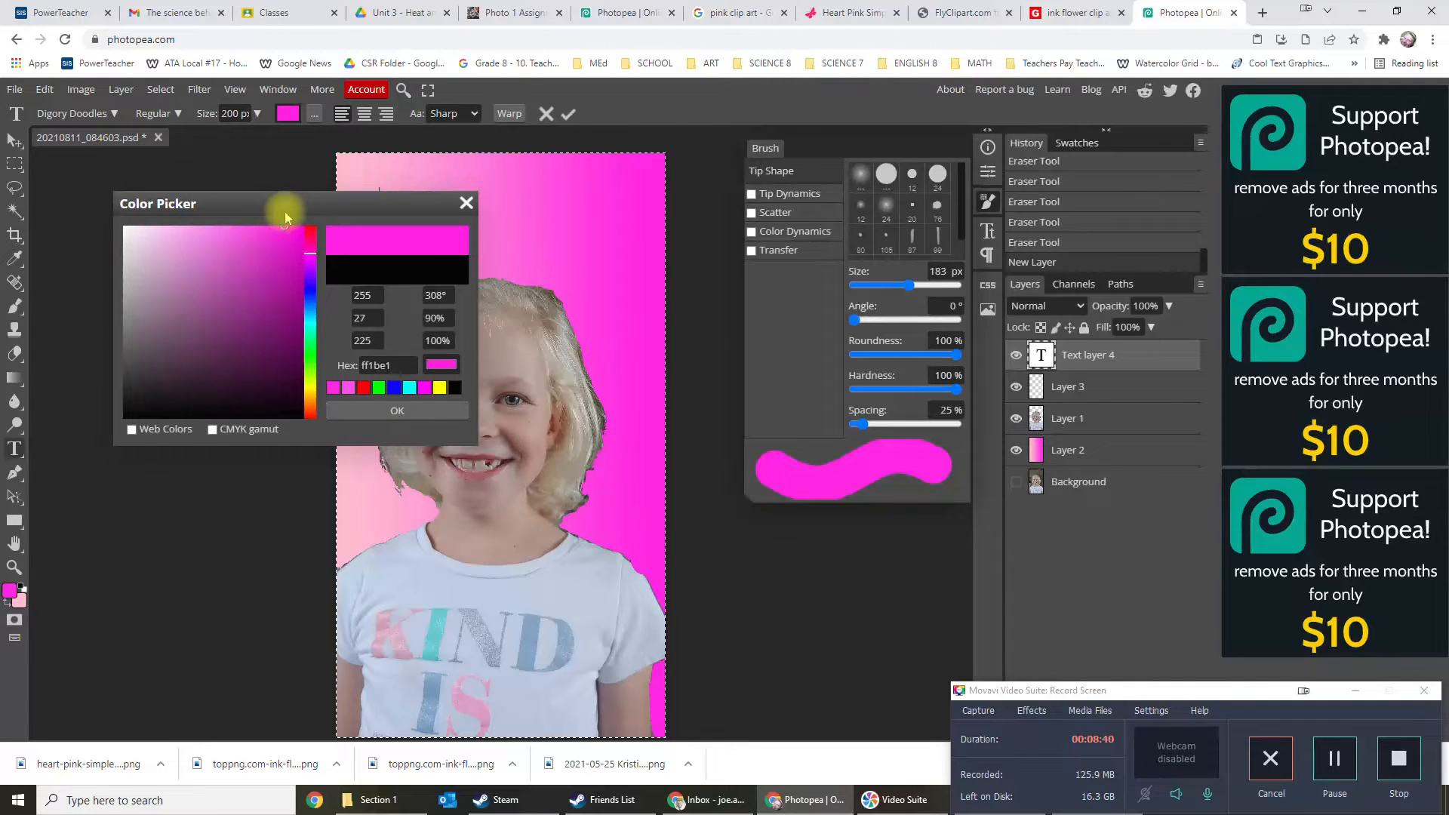
click(394, 410)
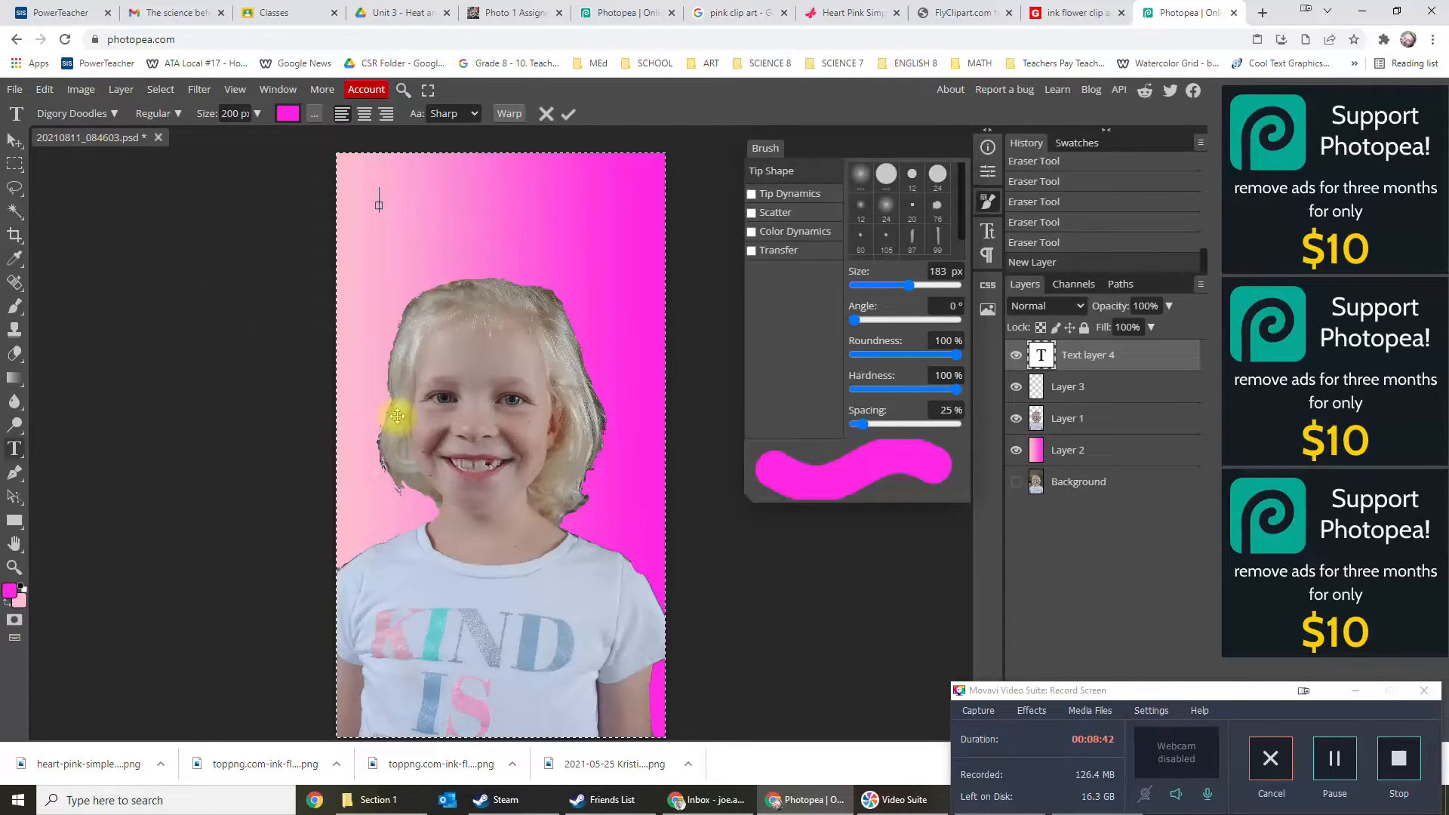
text(m)
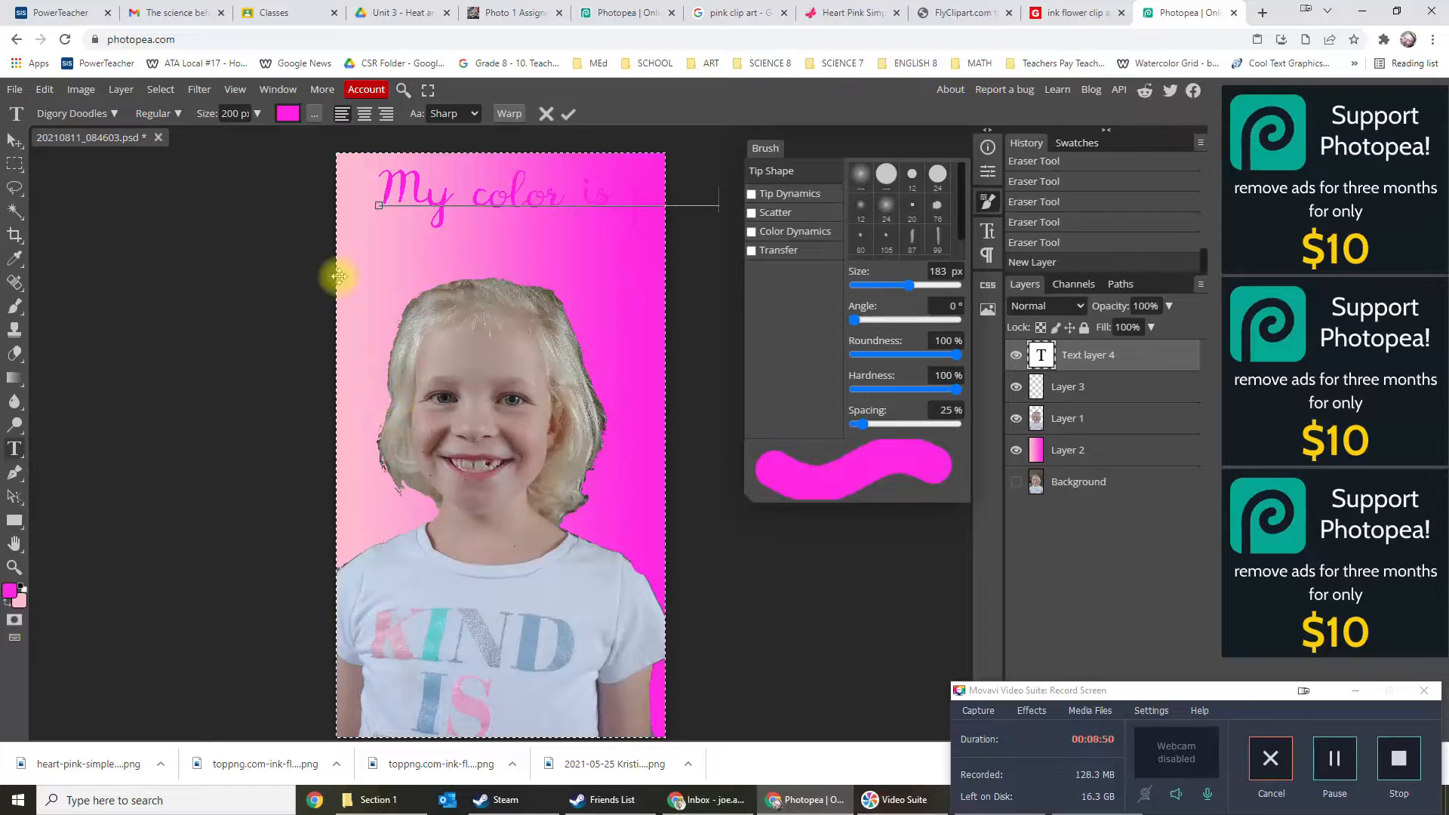
Select the whole text line and recolour it white (ffffff).
drag(372, 194, 881, 200)
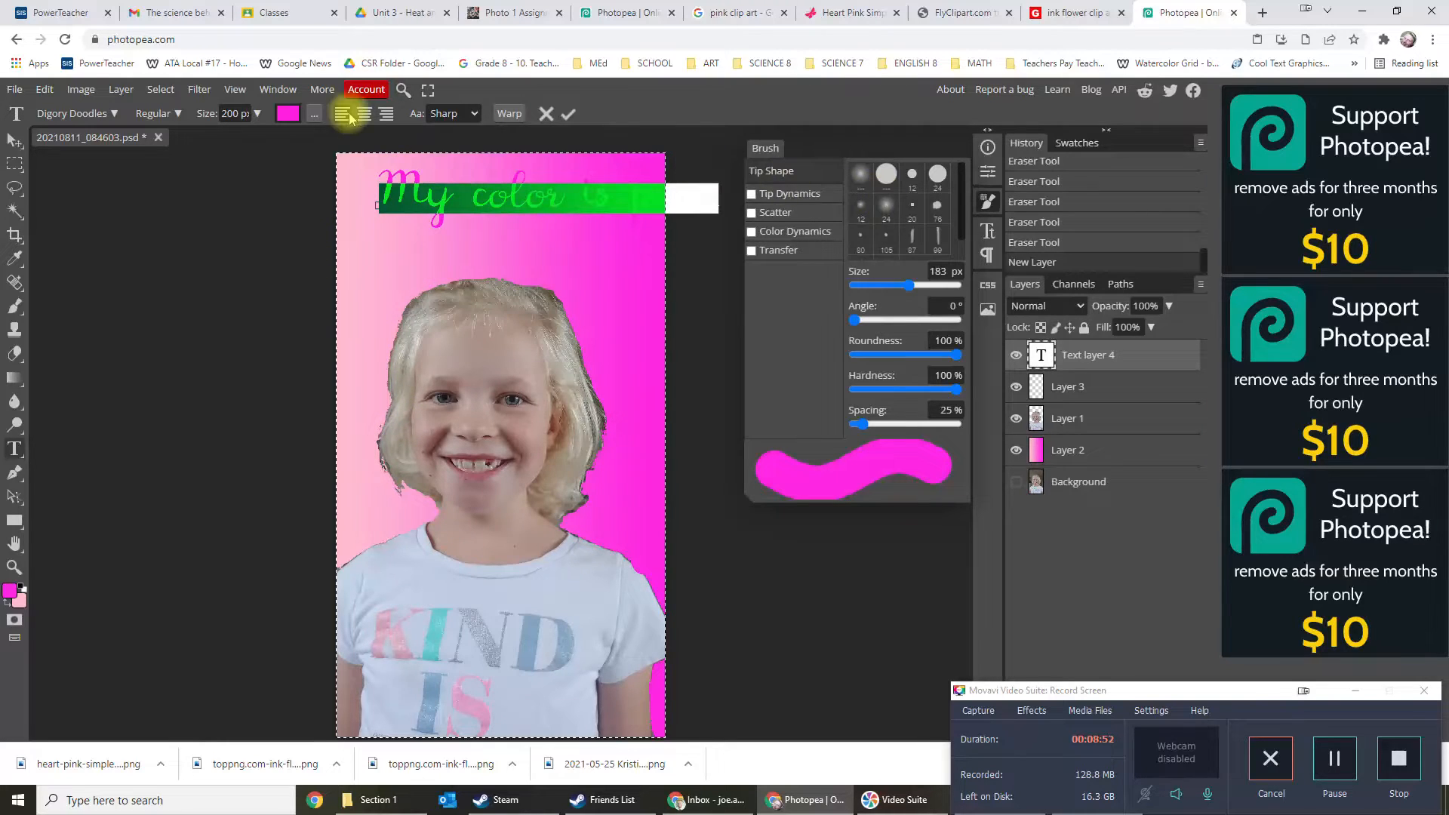
click(288, 113)
click(241, 293)
drag(210, 285, 93, 214)
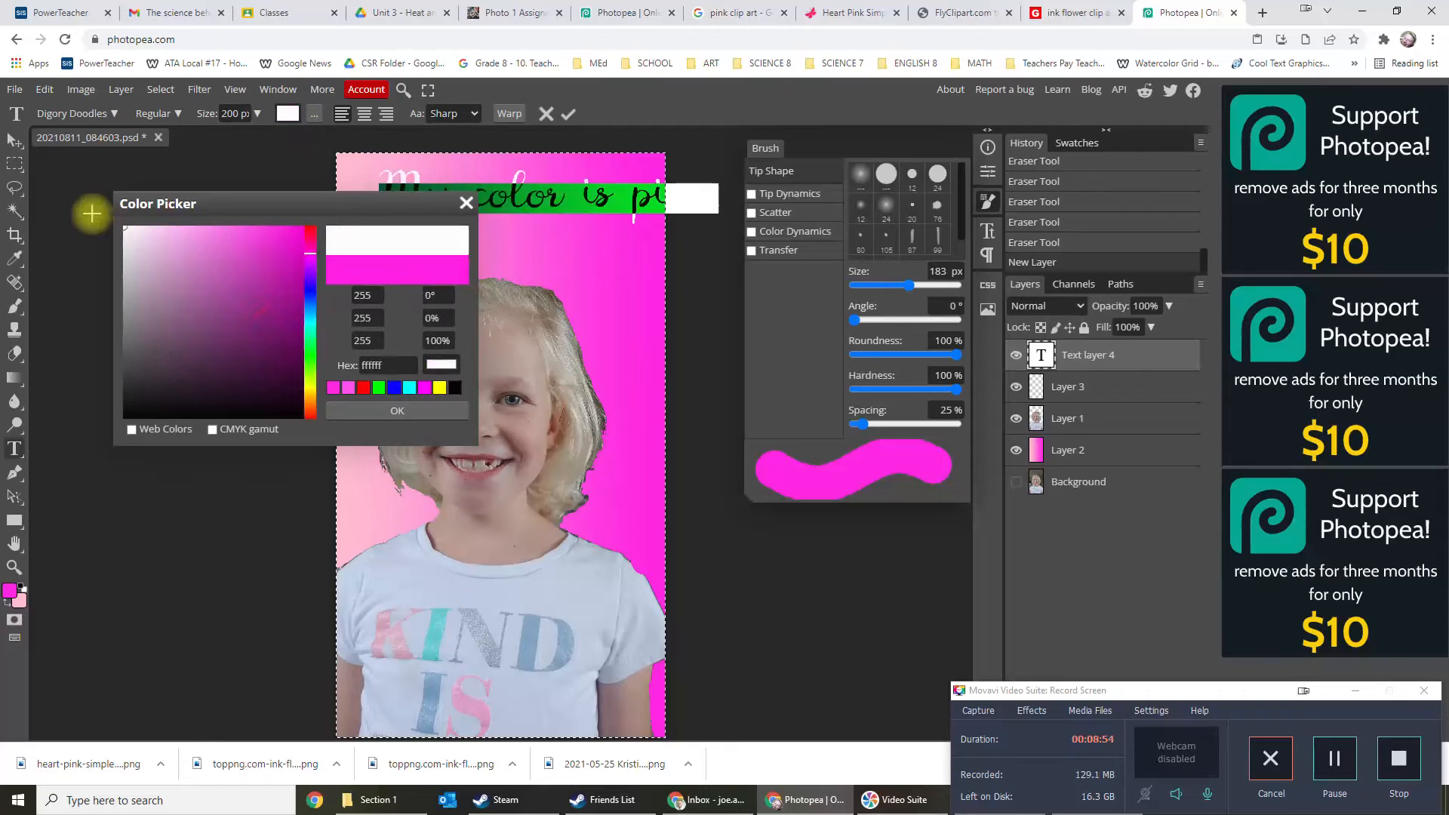
click(370, 412)
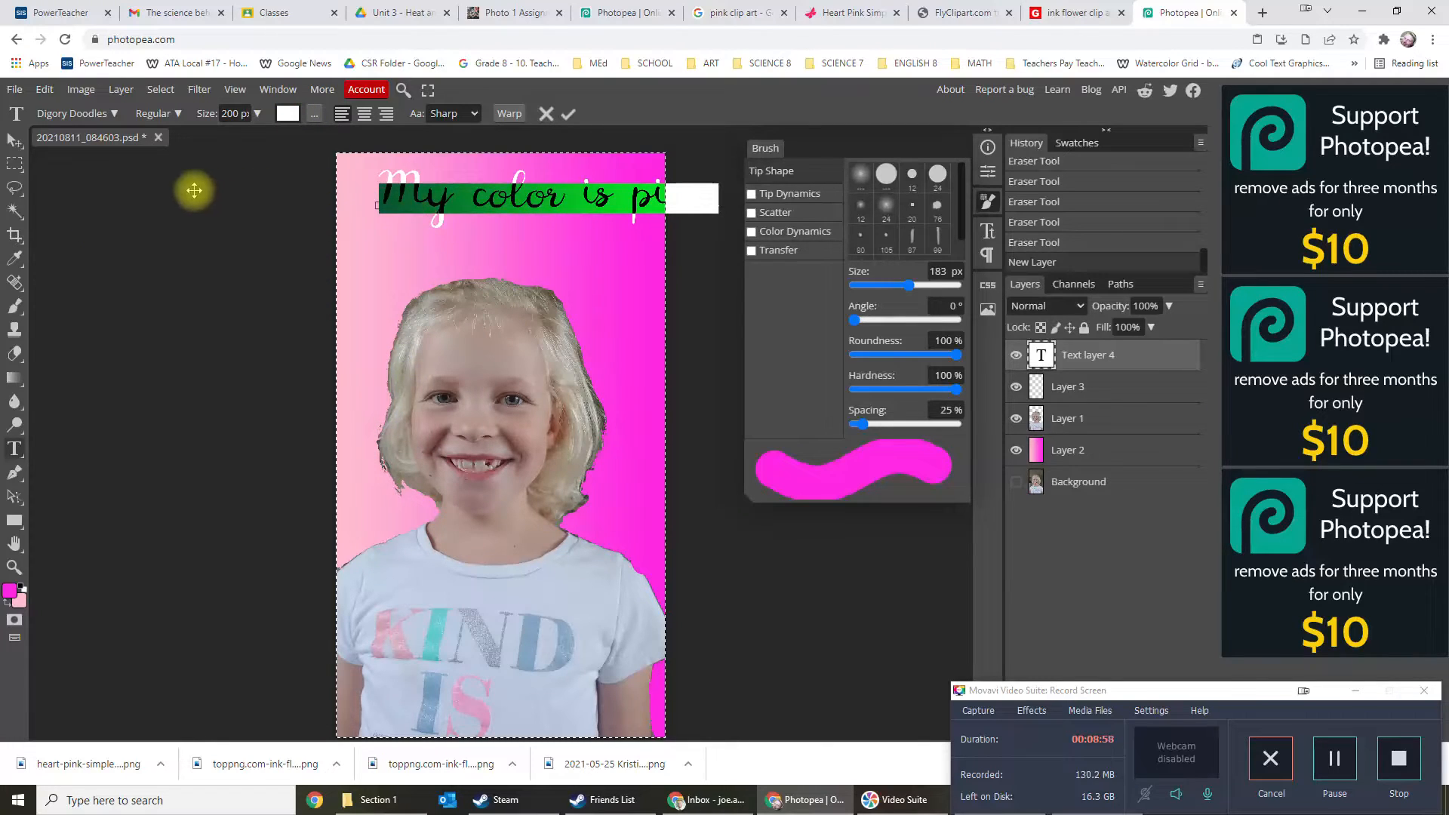
click(115, 114)
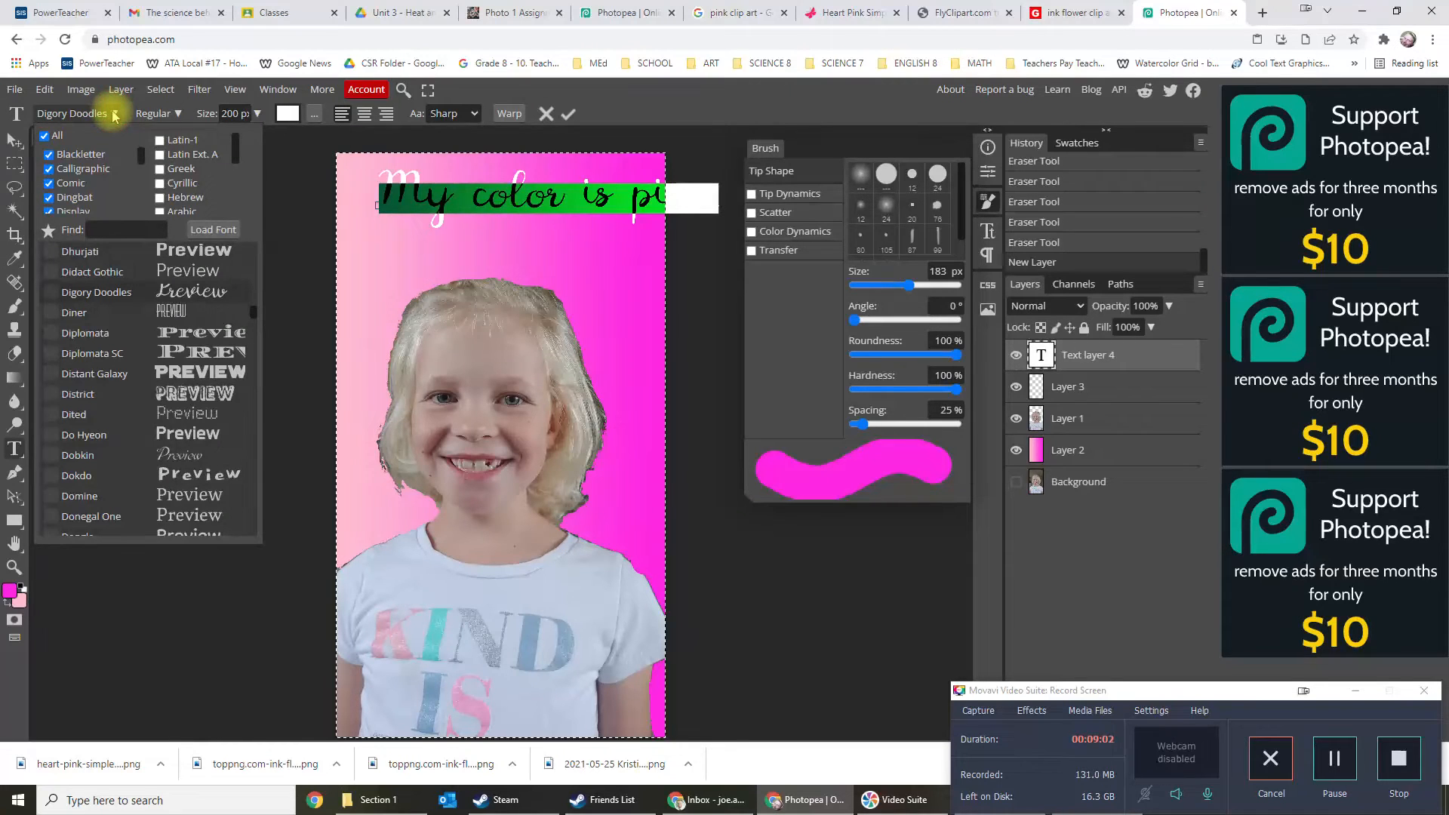
click(501, 115)
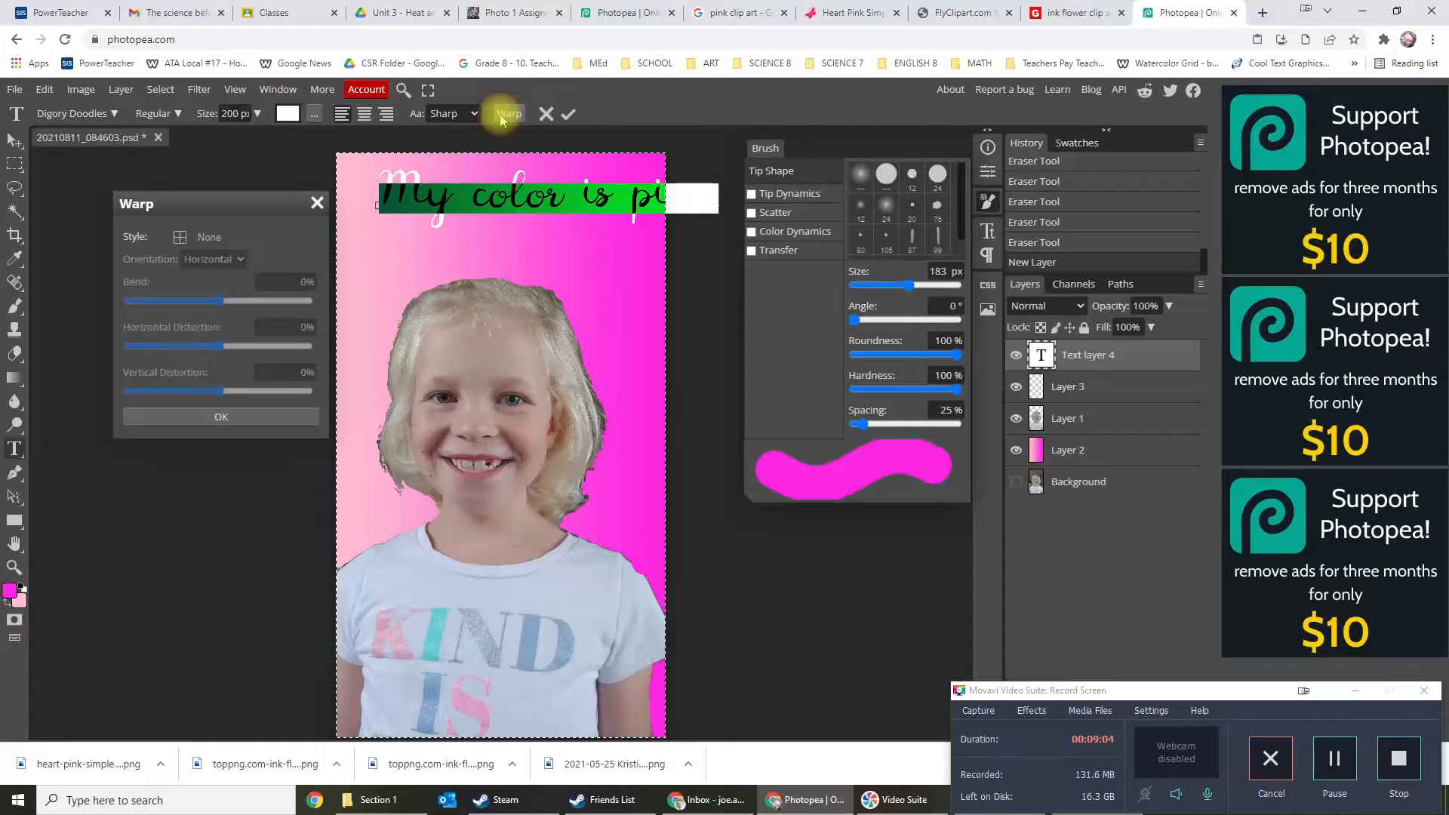
click(198, 238)
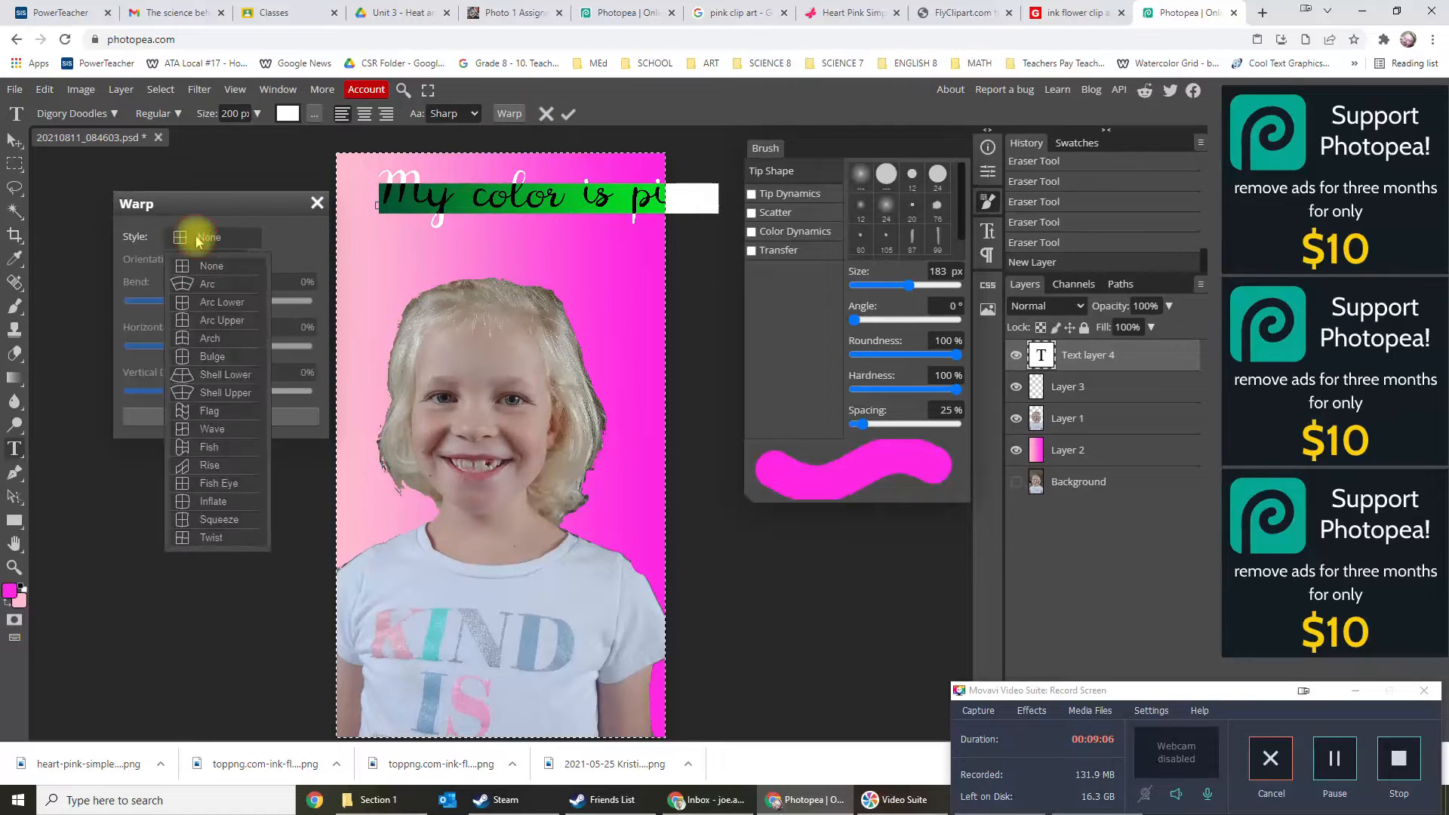
click(205, 414)
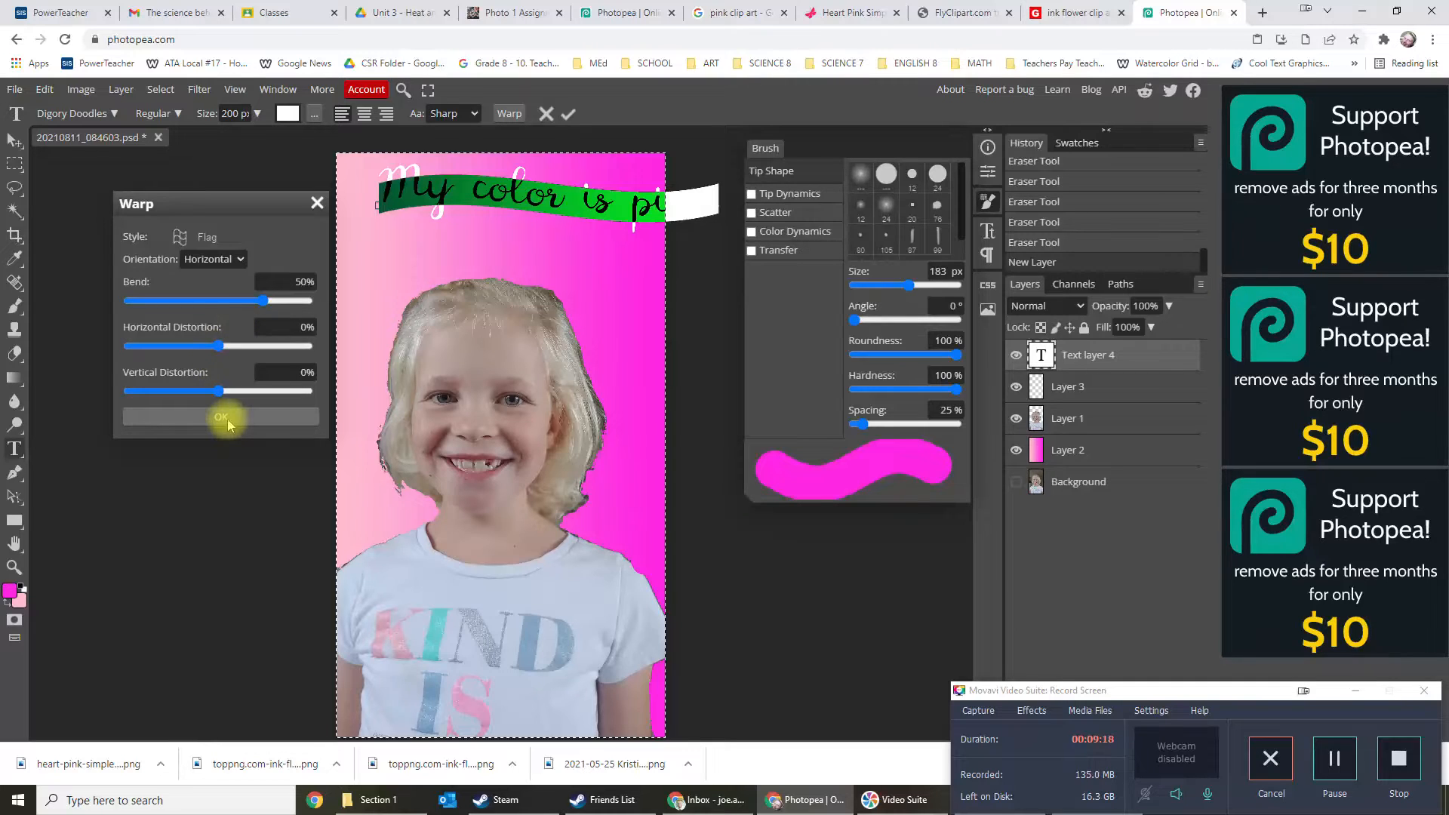
click(227, 113)
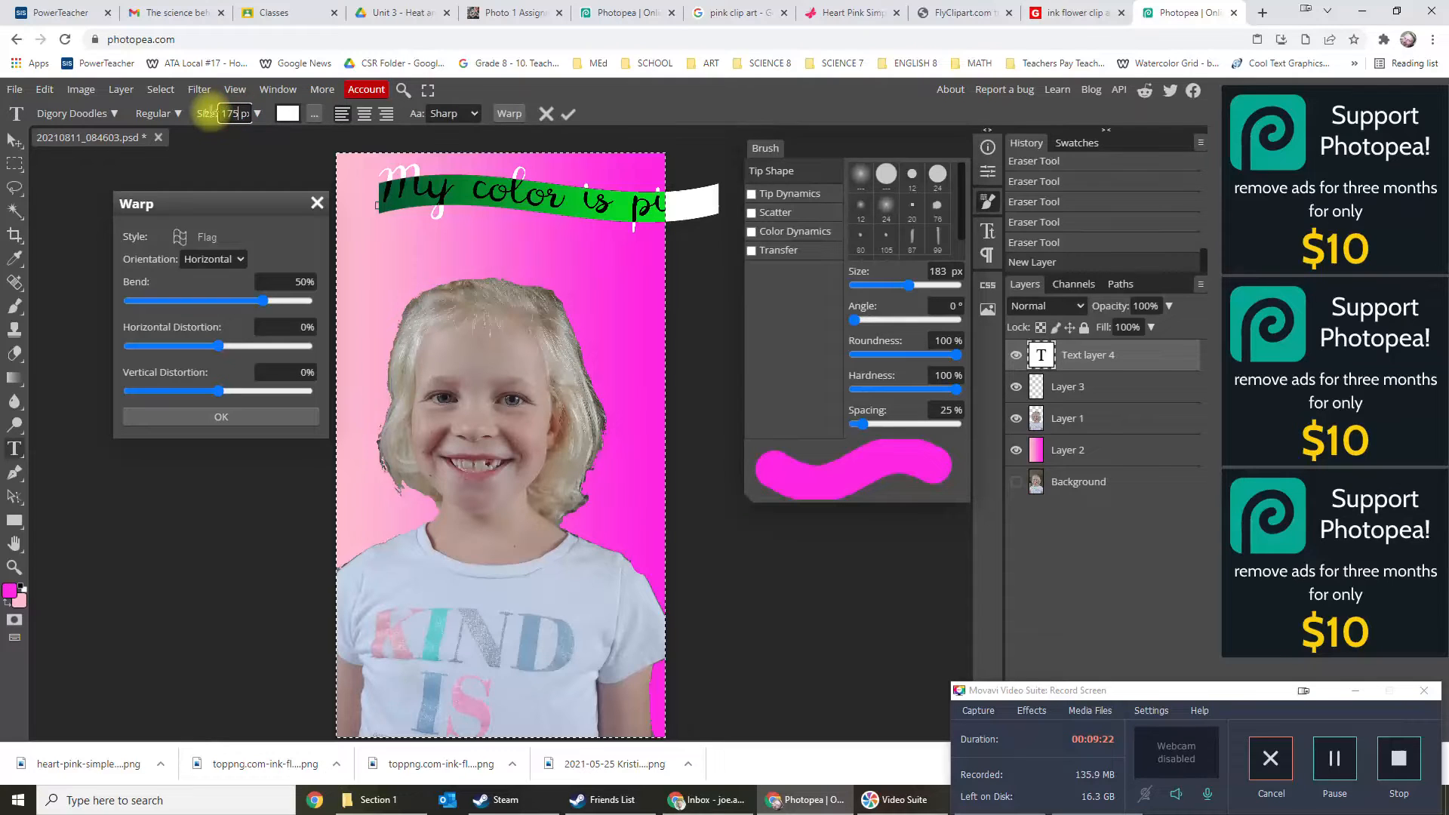
key(Return)
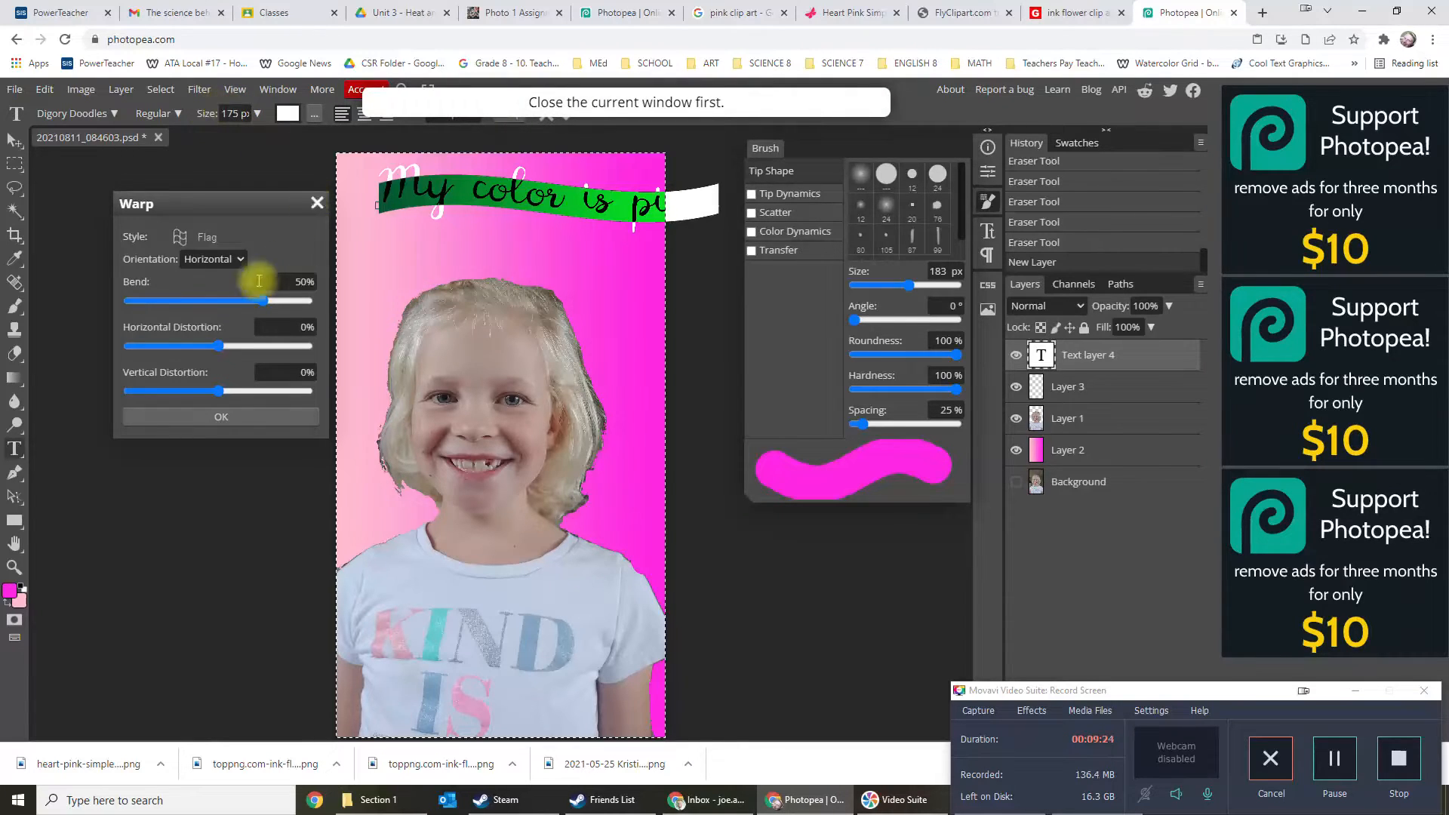
click(317, 203)
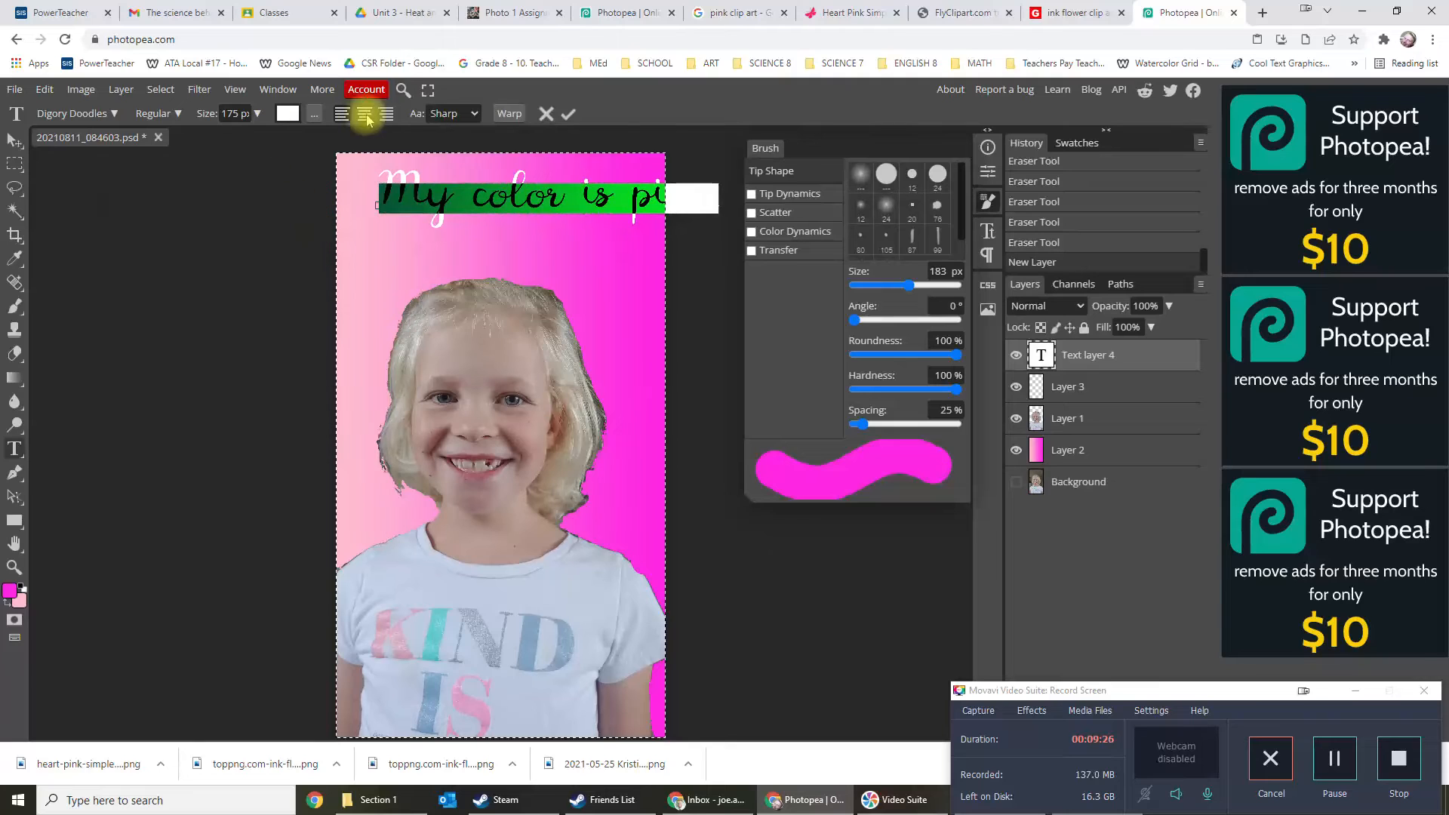
Warp the text with the Flag style in horizontal orientation and strengthen its bend beyond the default.
click(509, 113)
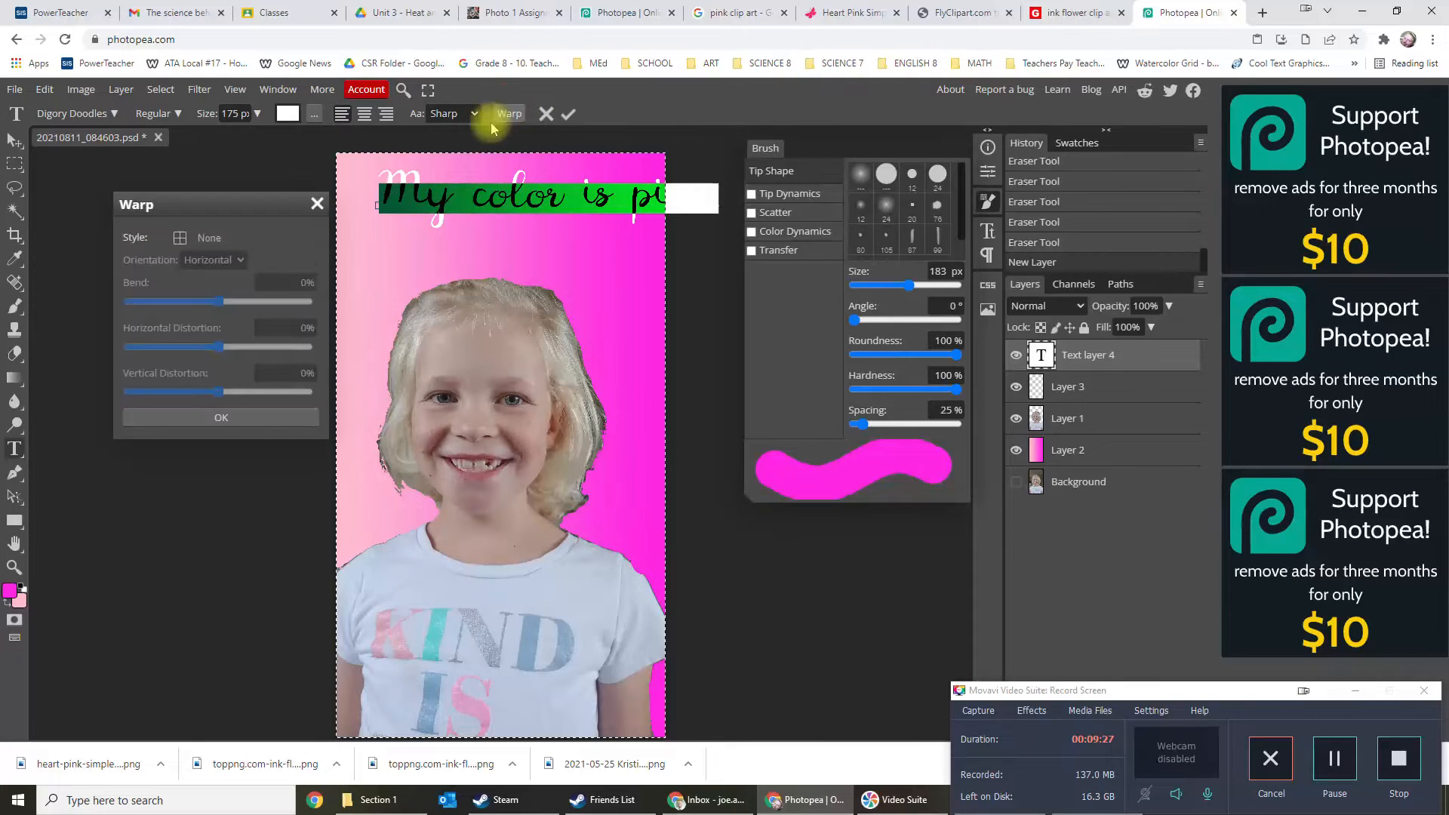
click(201, 238)
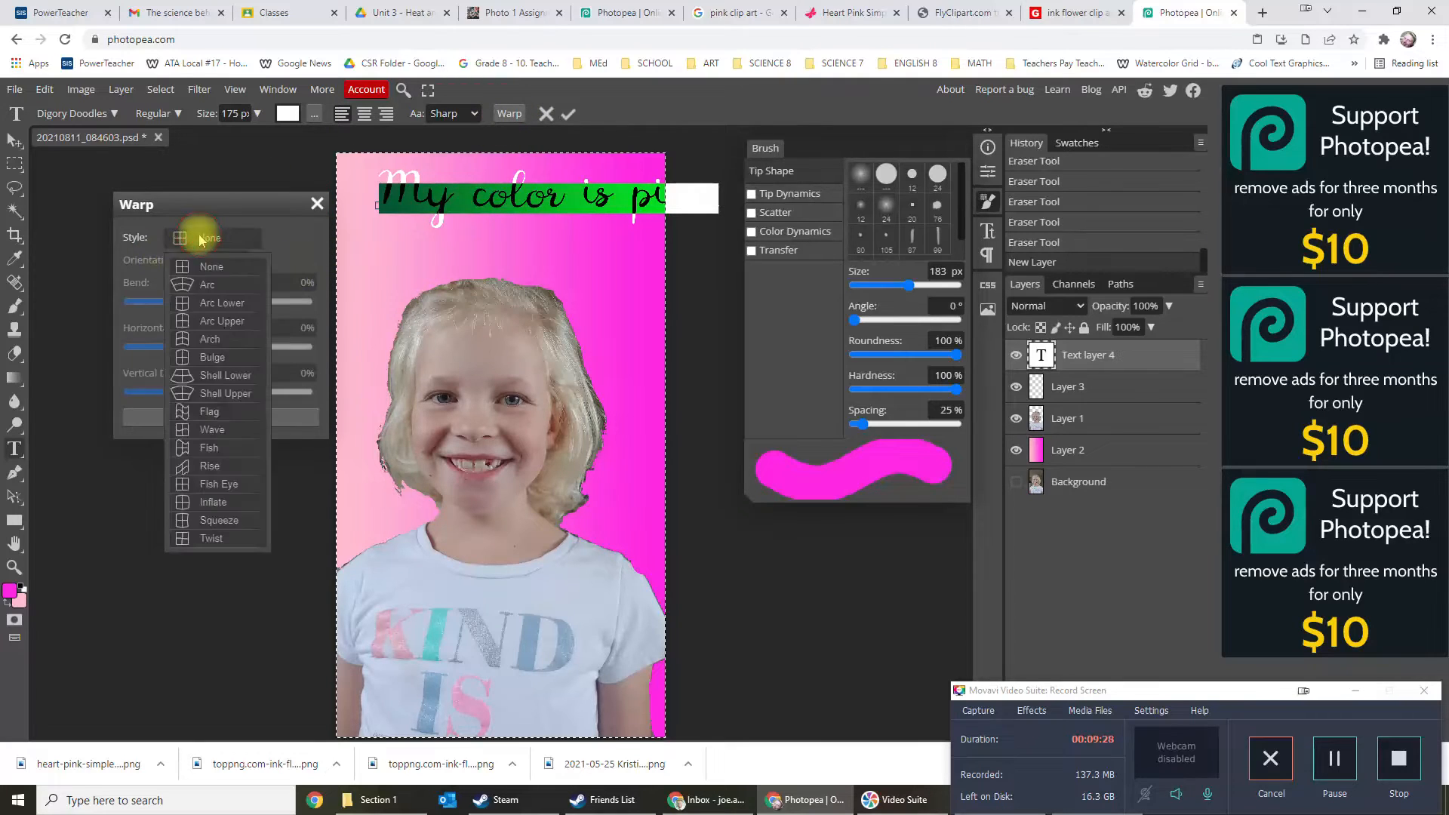
click(212, 413)
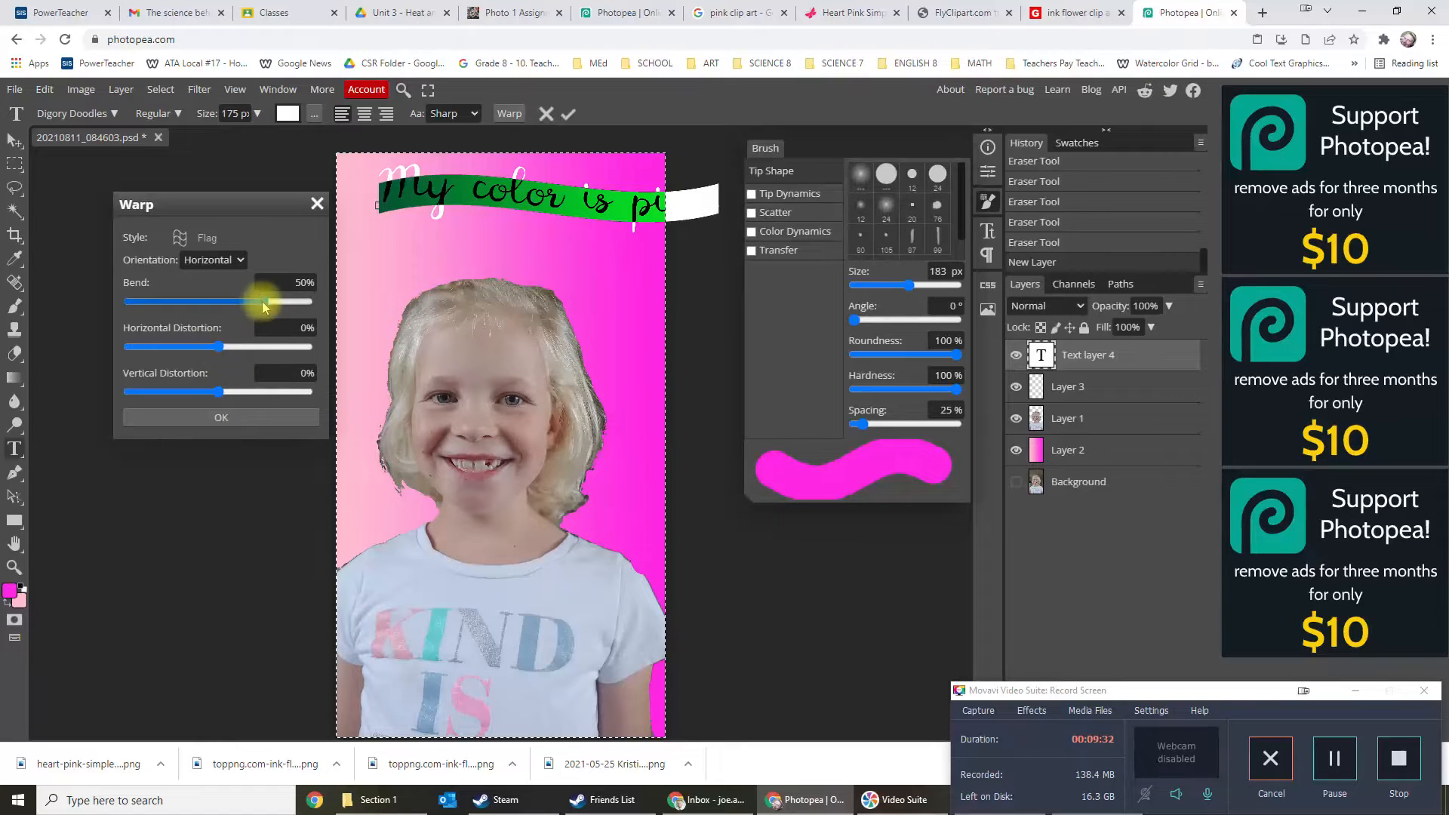
drag(263, 301, 295, 301)
drag(215, 347, 215, 411)
click(220, 416)
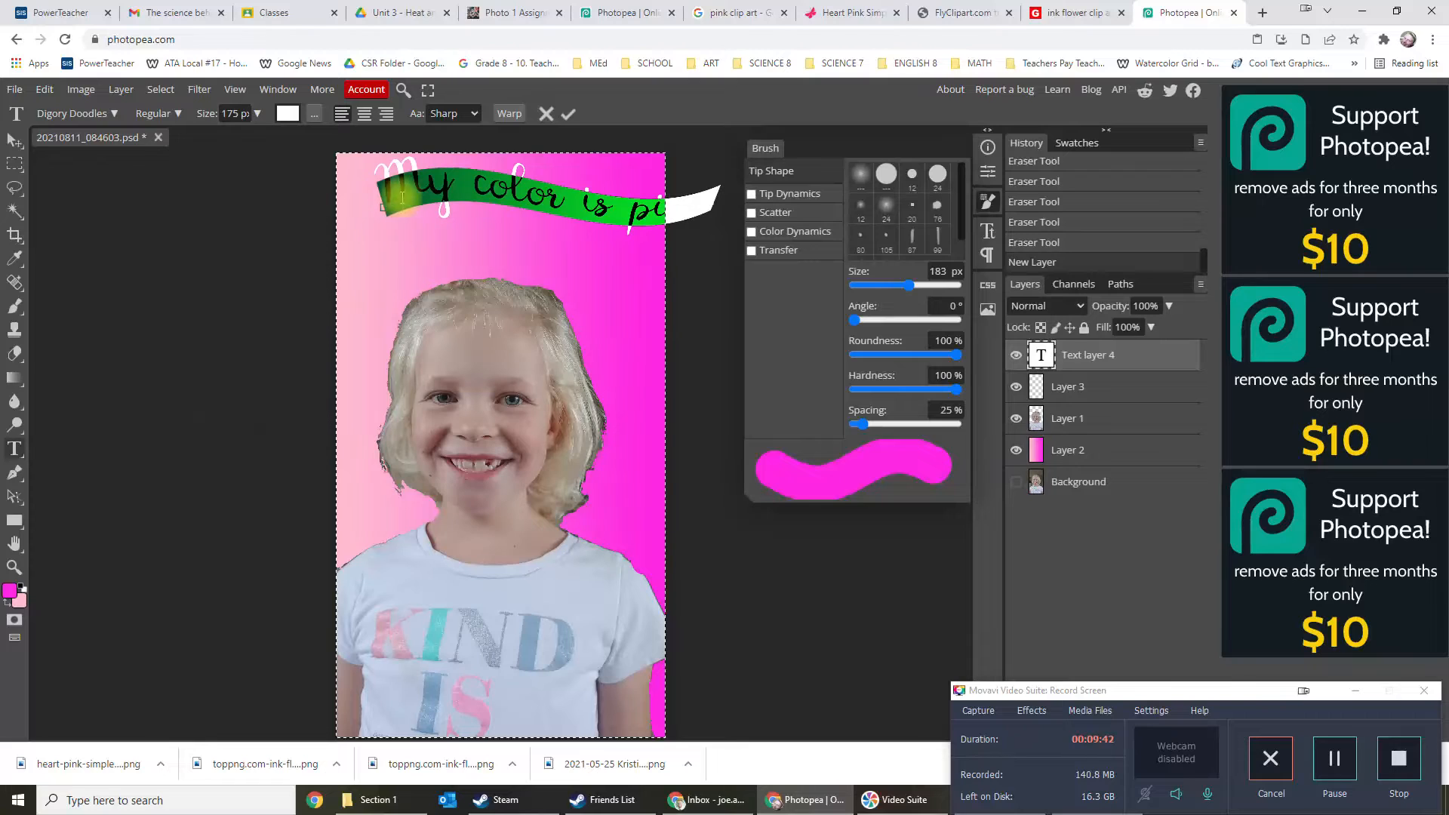
Set the text size to 160 px and move the text slightly down towards the girl's head.
click(232, 113)
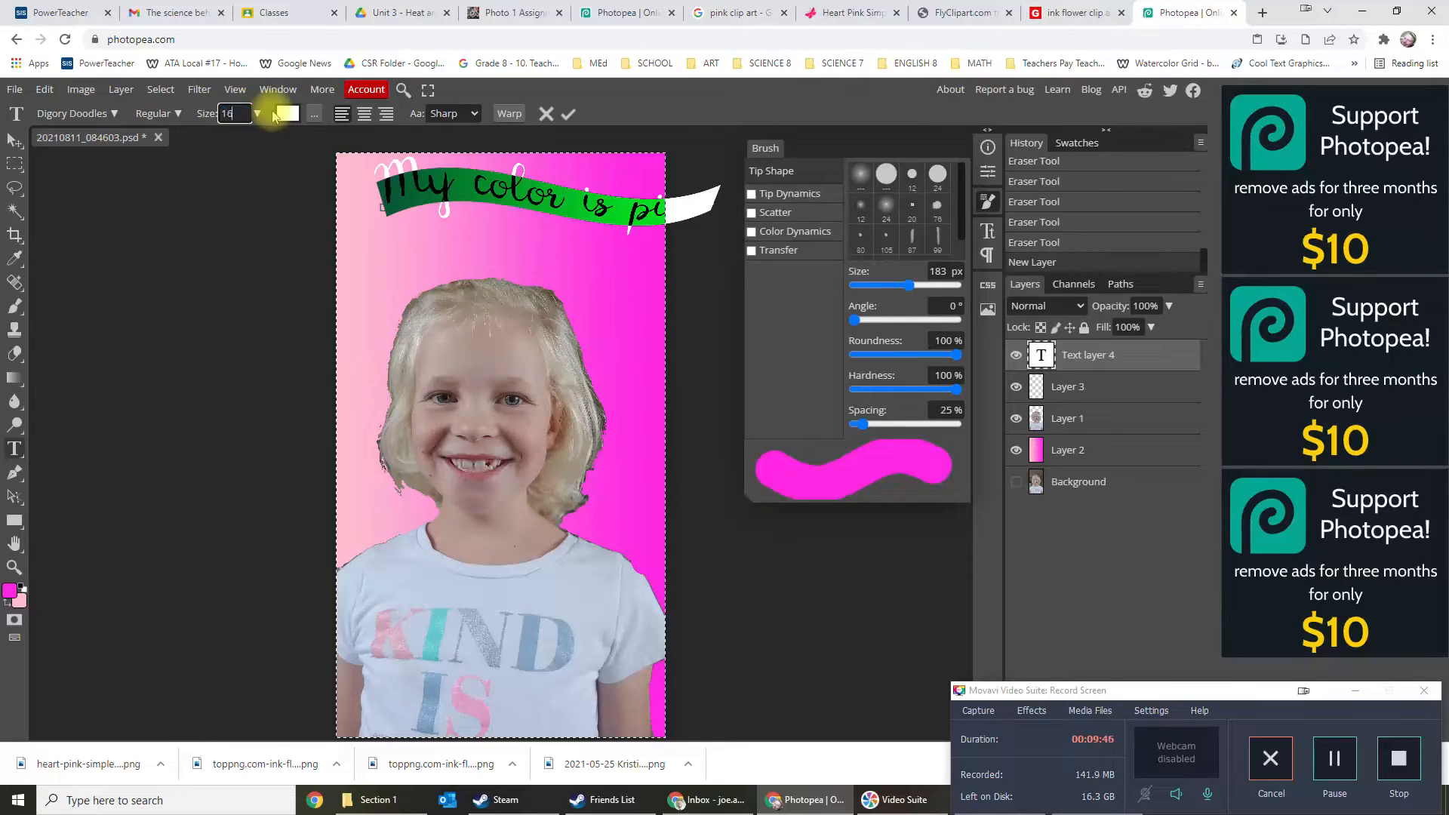
key(Return)
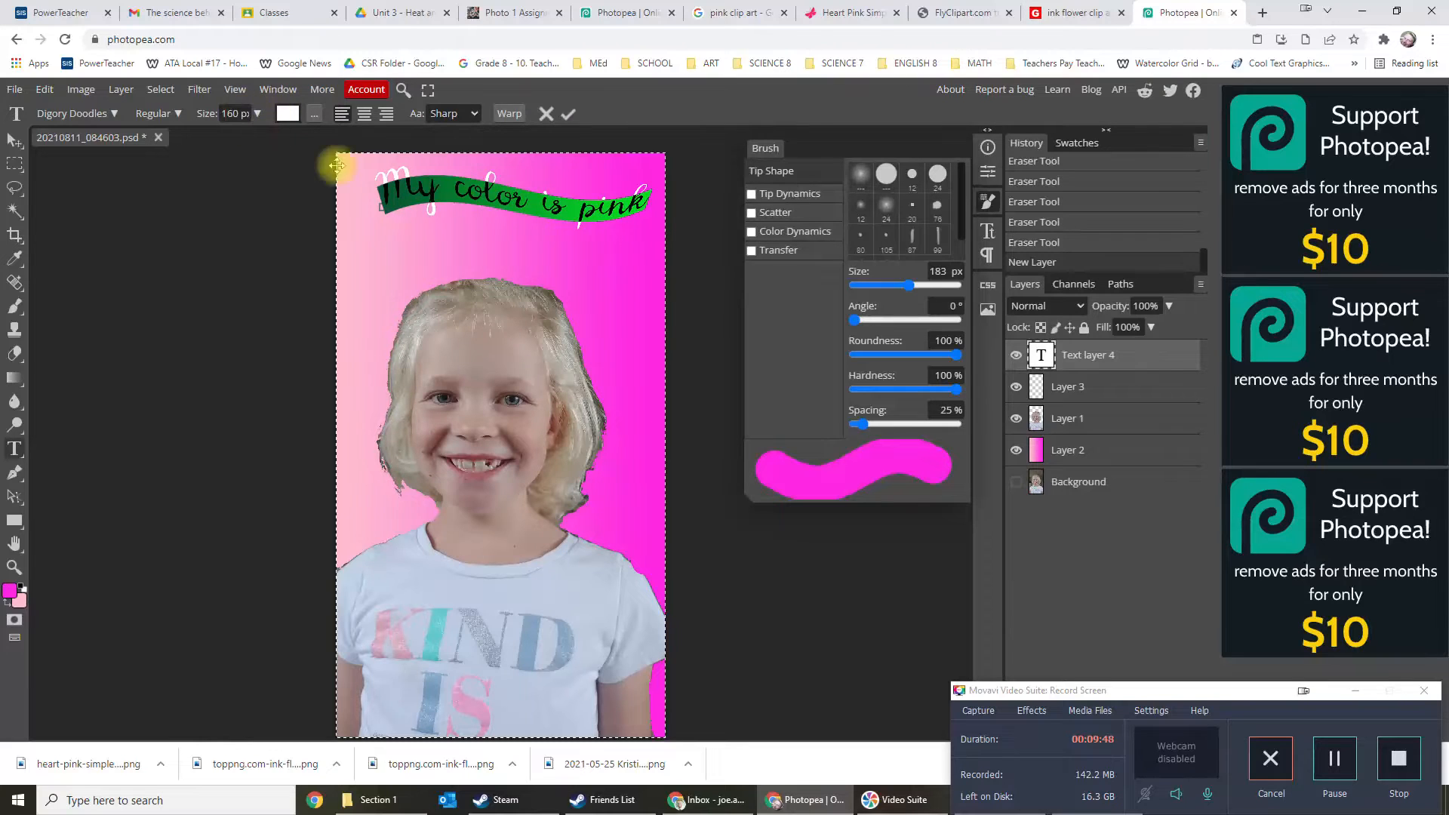
click(14, 141)
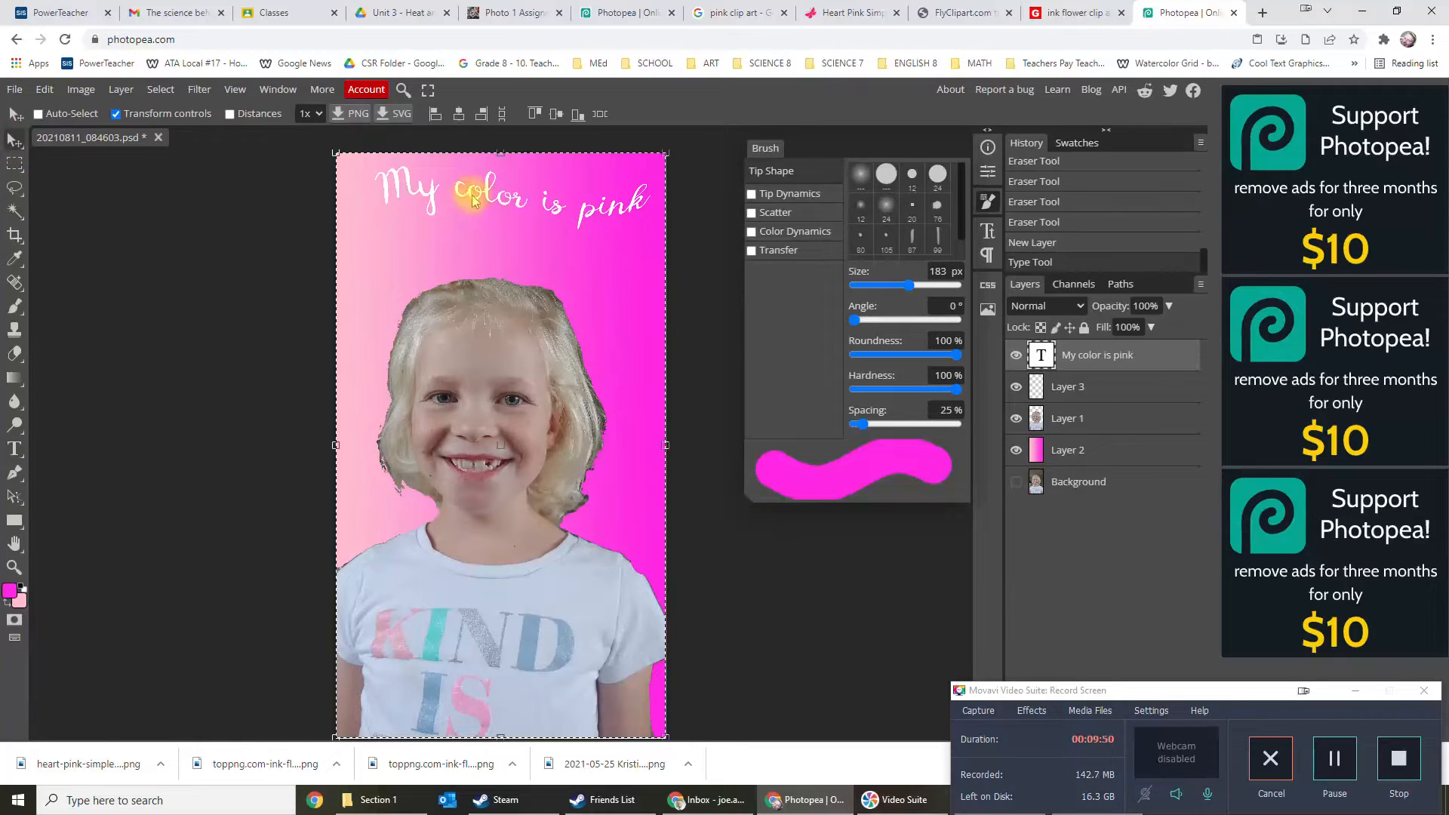
drag(489, 198, 483, 226)
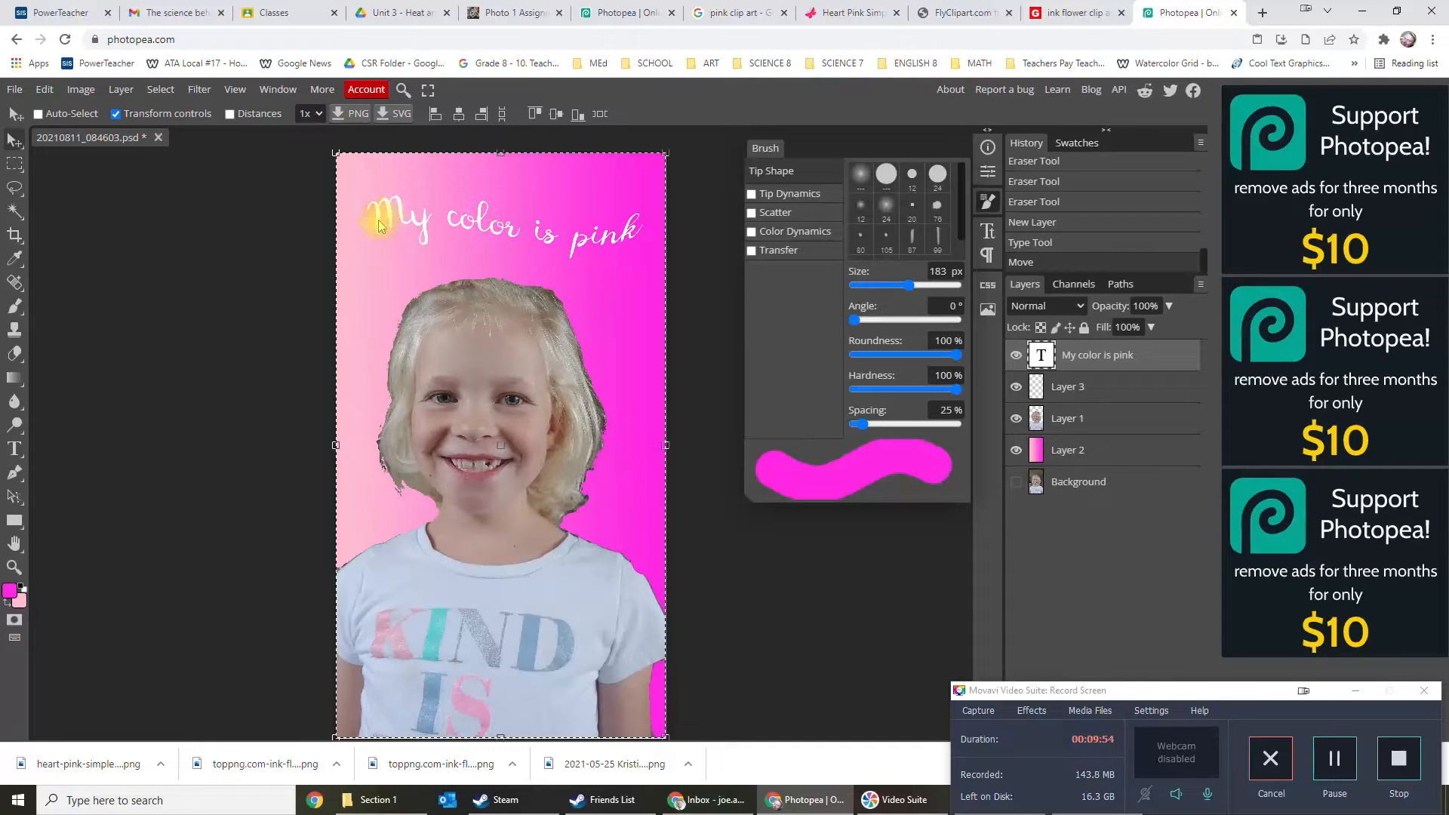
Select the whole "My color is pink" text, try to make it bold, and rasterize its layer.
click(14, 448)
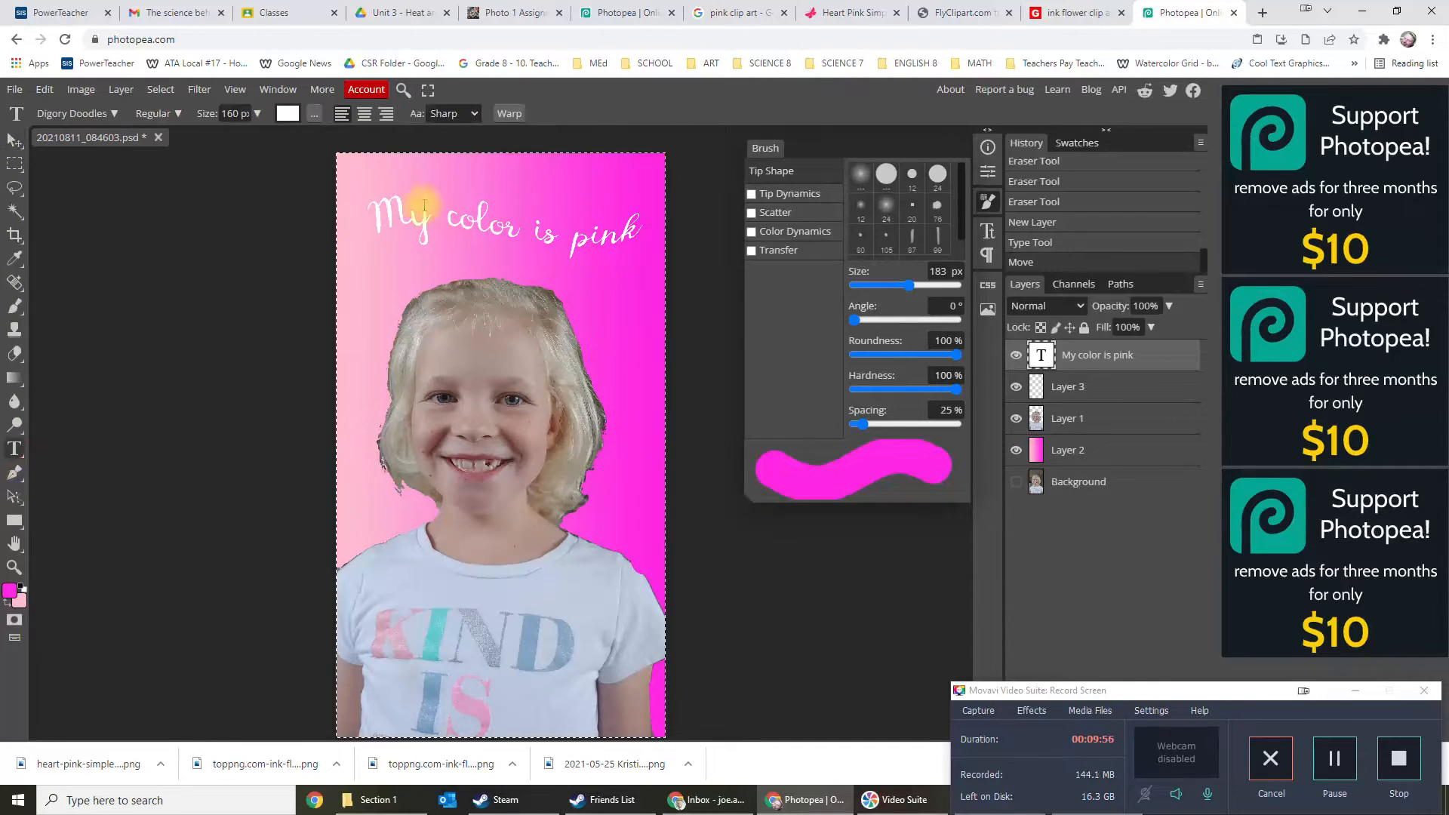
click(385, 216)
drag(384, 216, 647, 209)
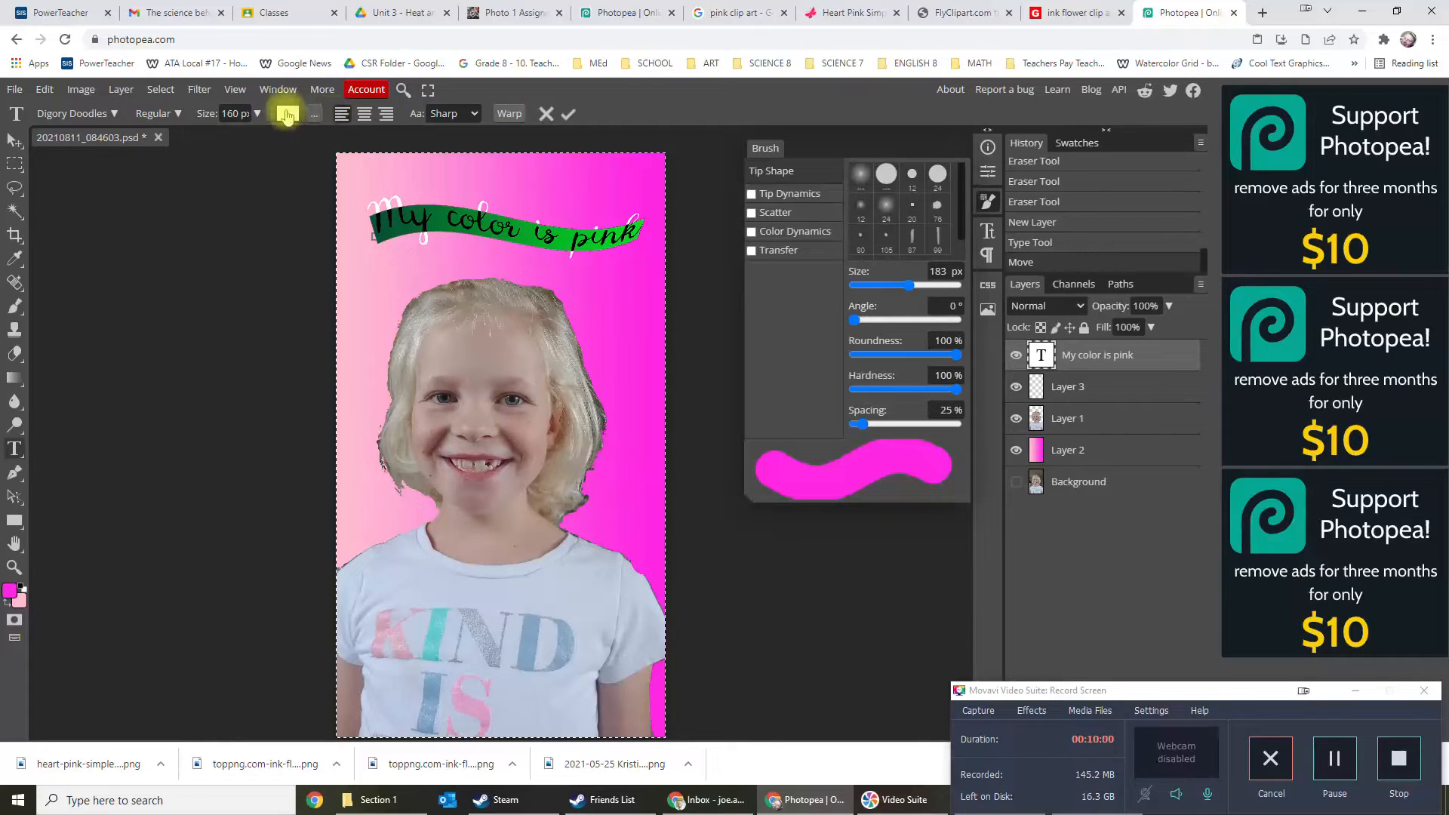
click(315, 114)
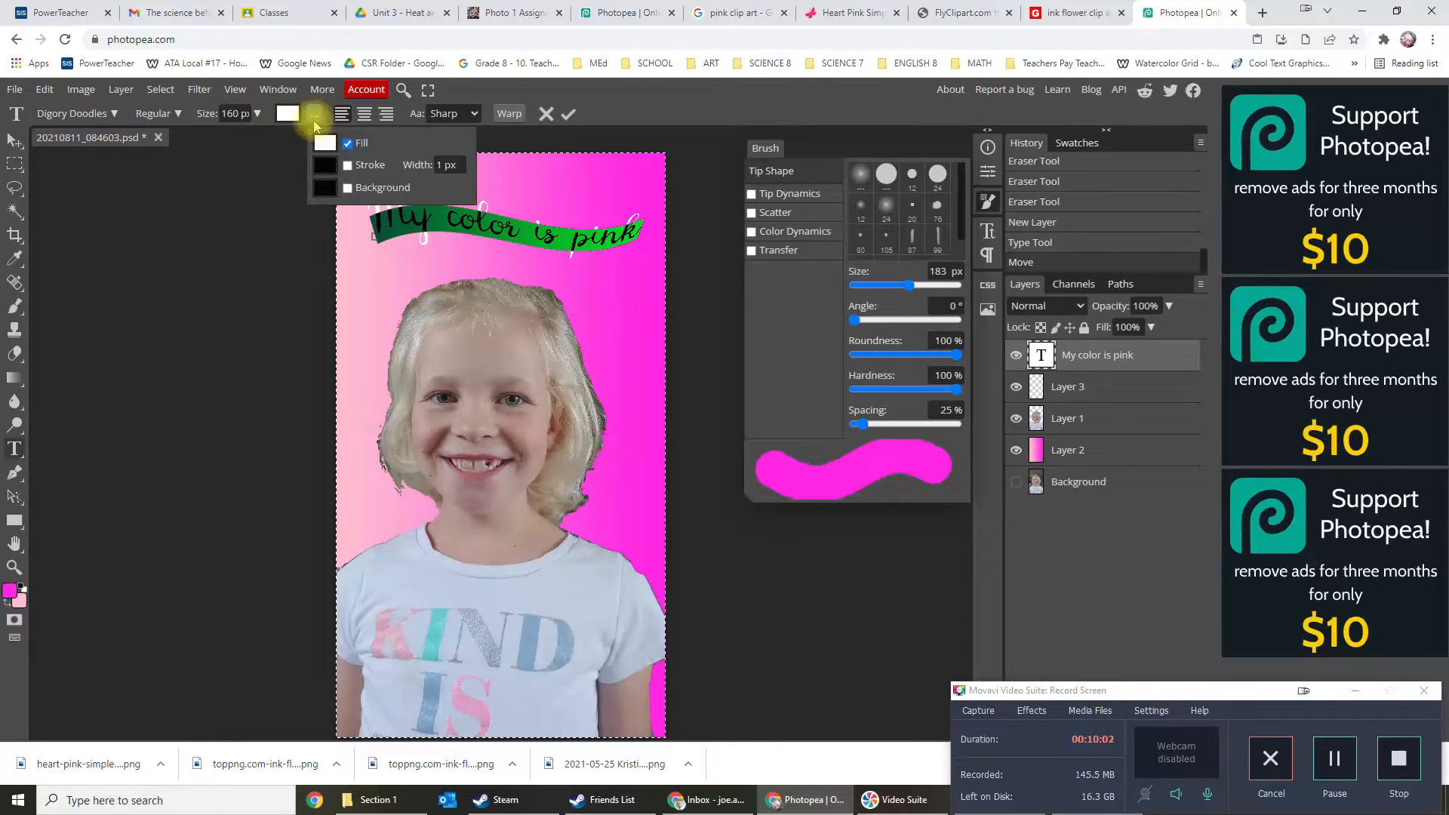
click(145, 115)
click(145, 114)
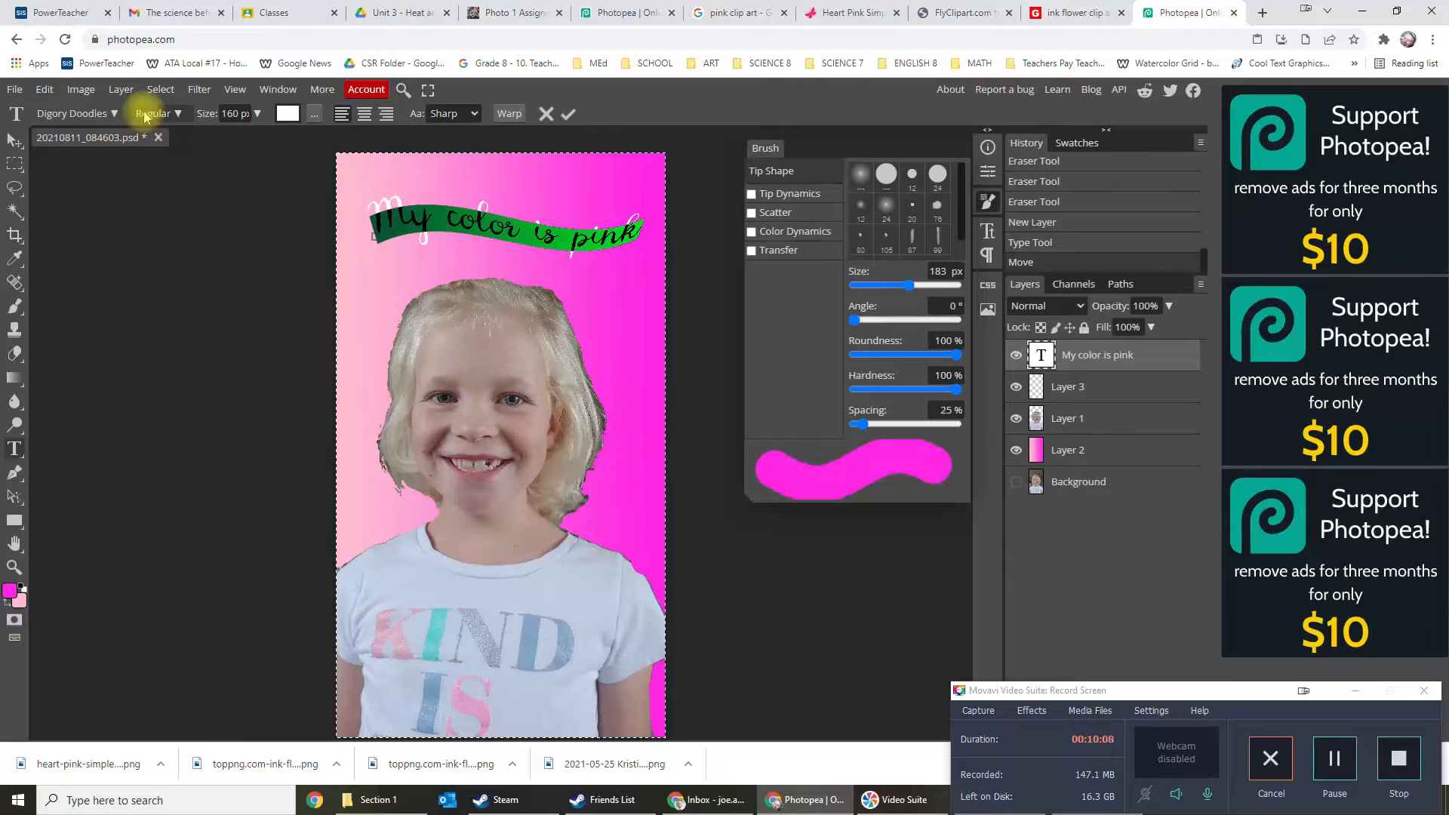
key(ctrl+b)
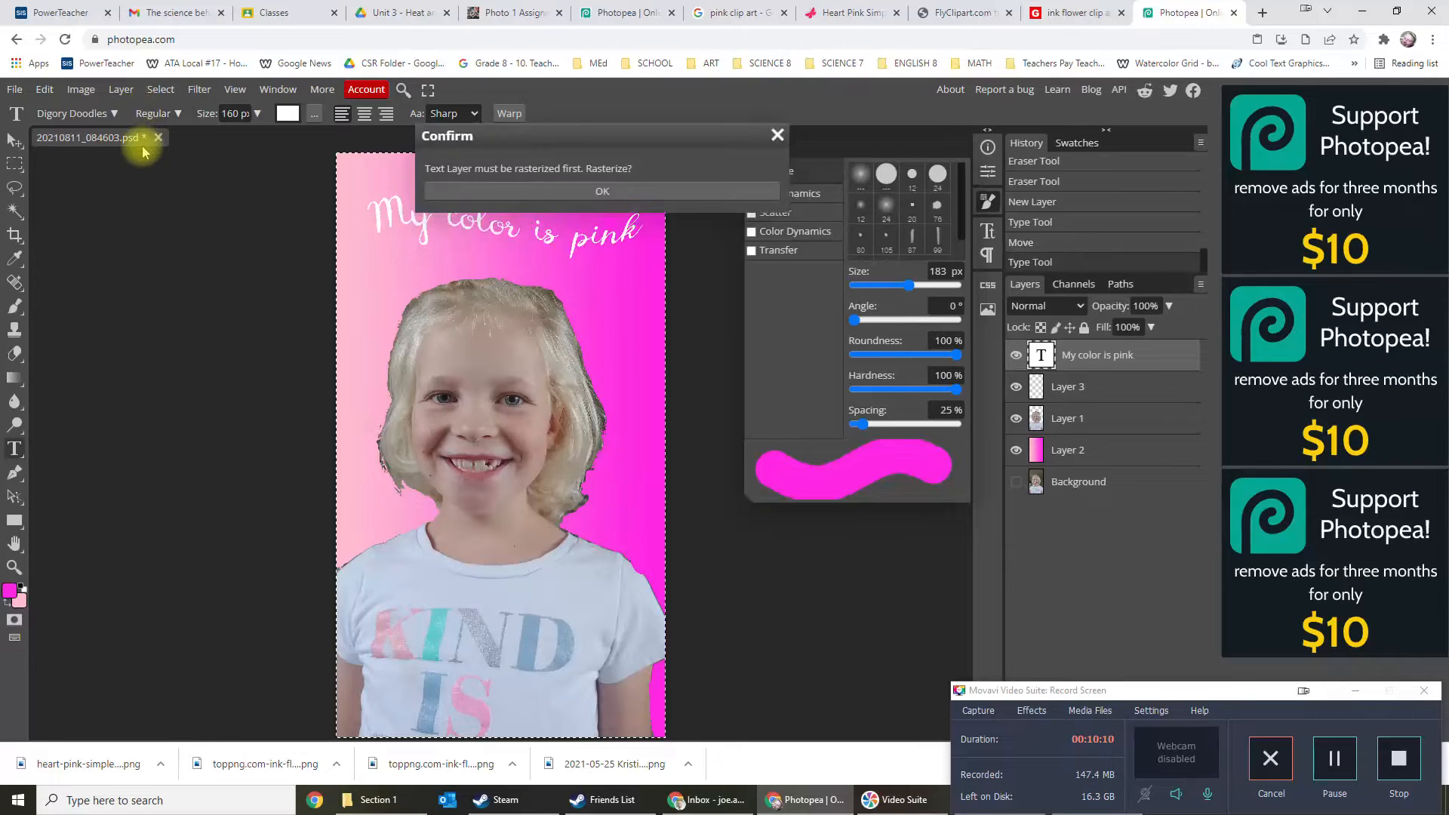
click(560, 190)
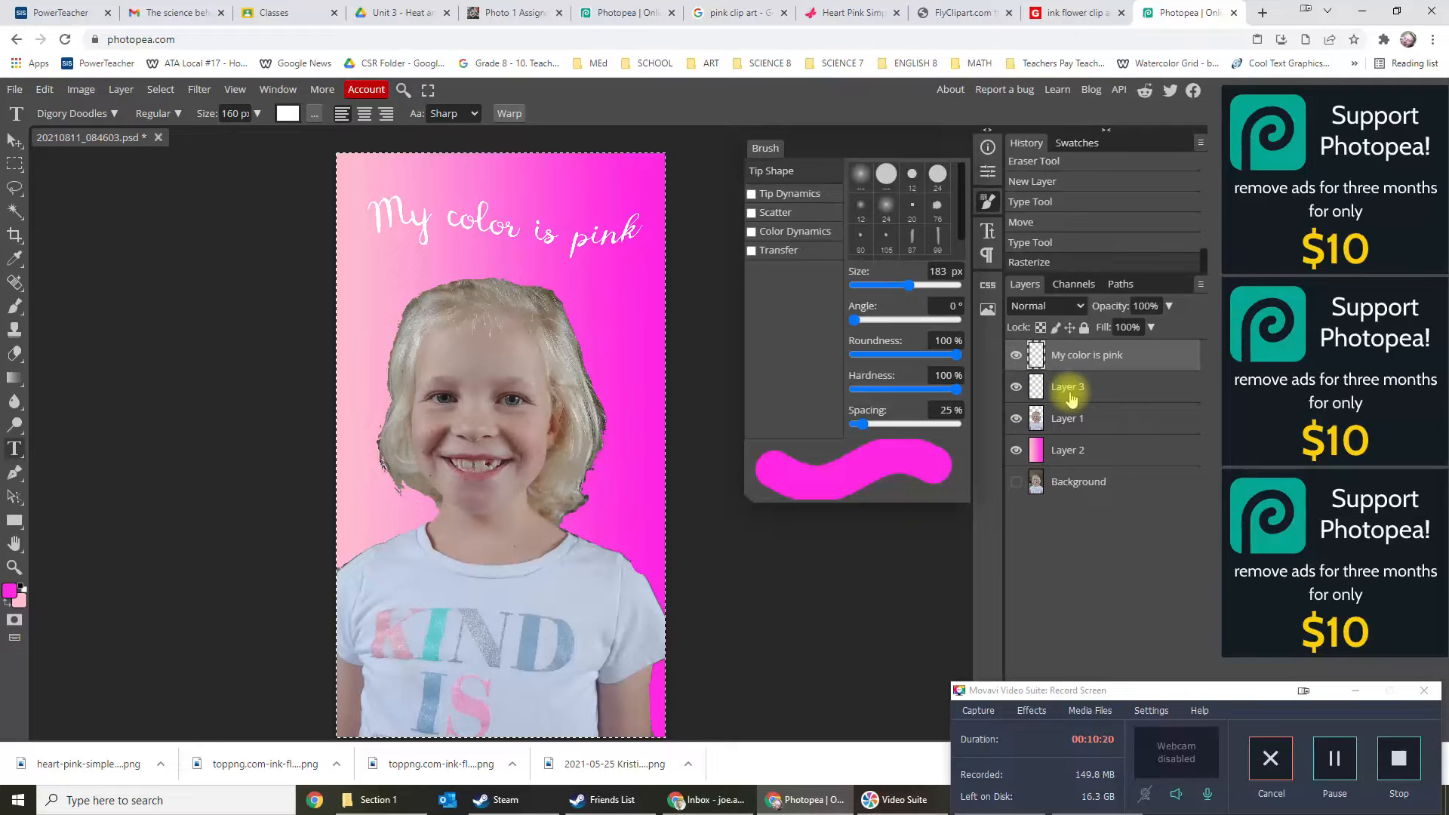
Switch to the browser tab showing the pink flower clip art and load google.com in it.
click(1064, 13)
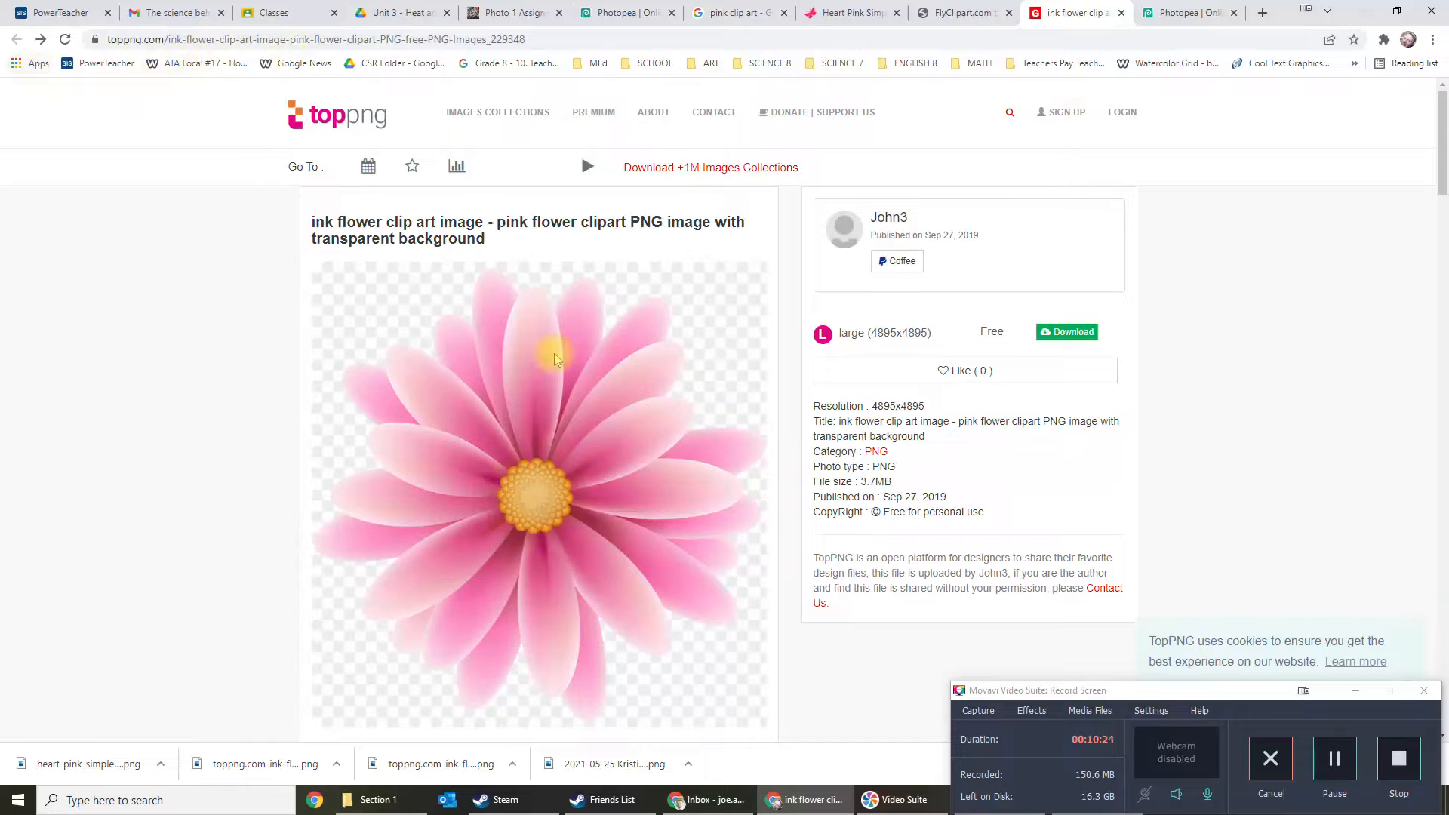
click(573, 445)
click(865, 137)
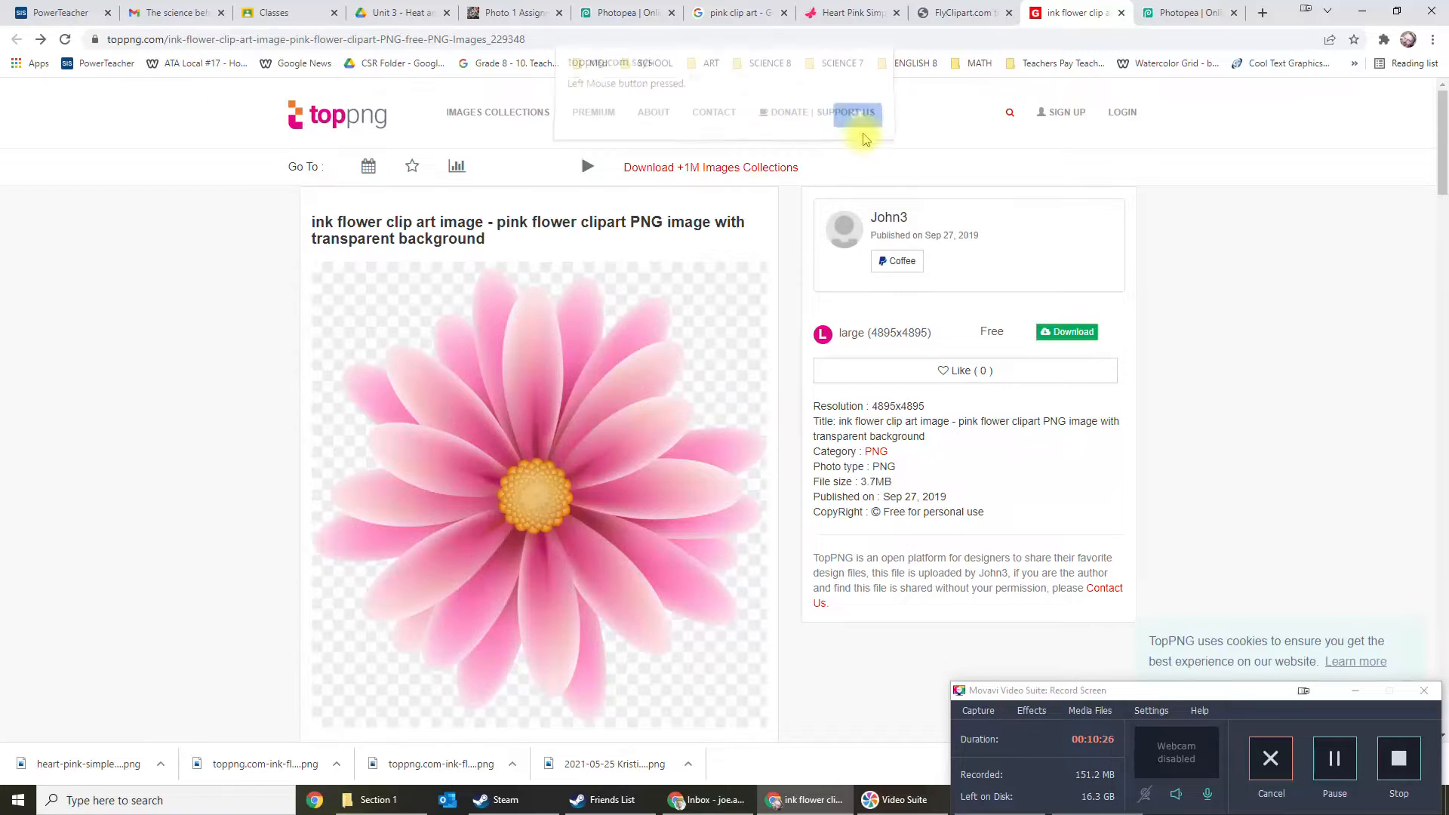
click(233, 39)
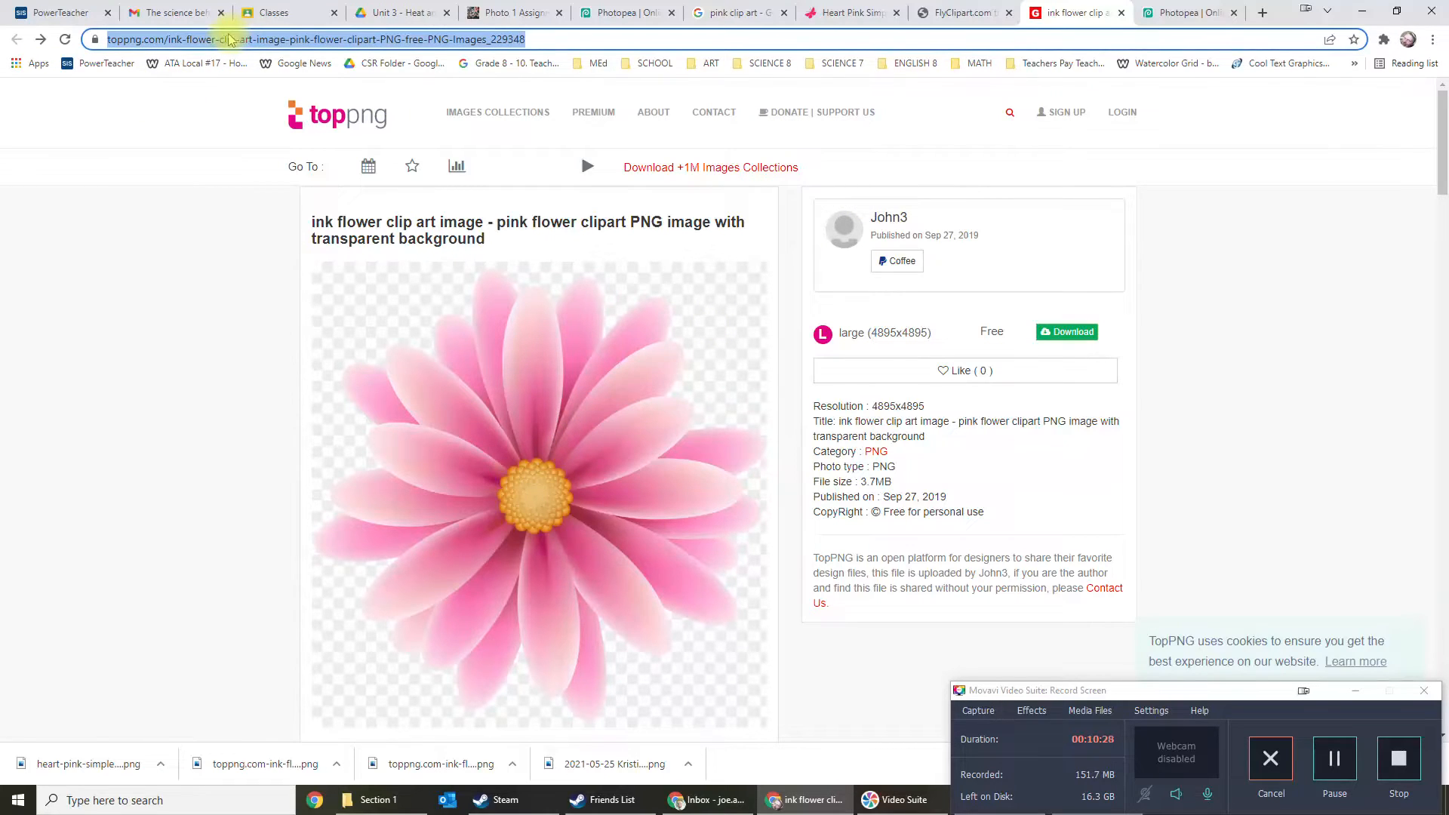
text(google.)
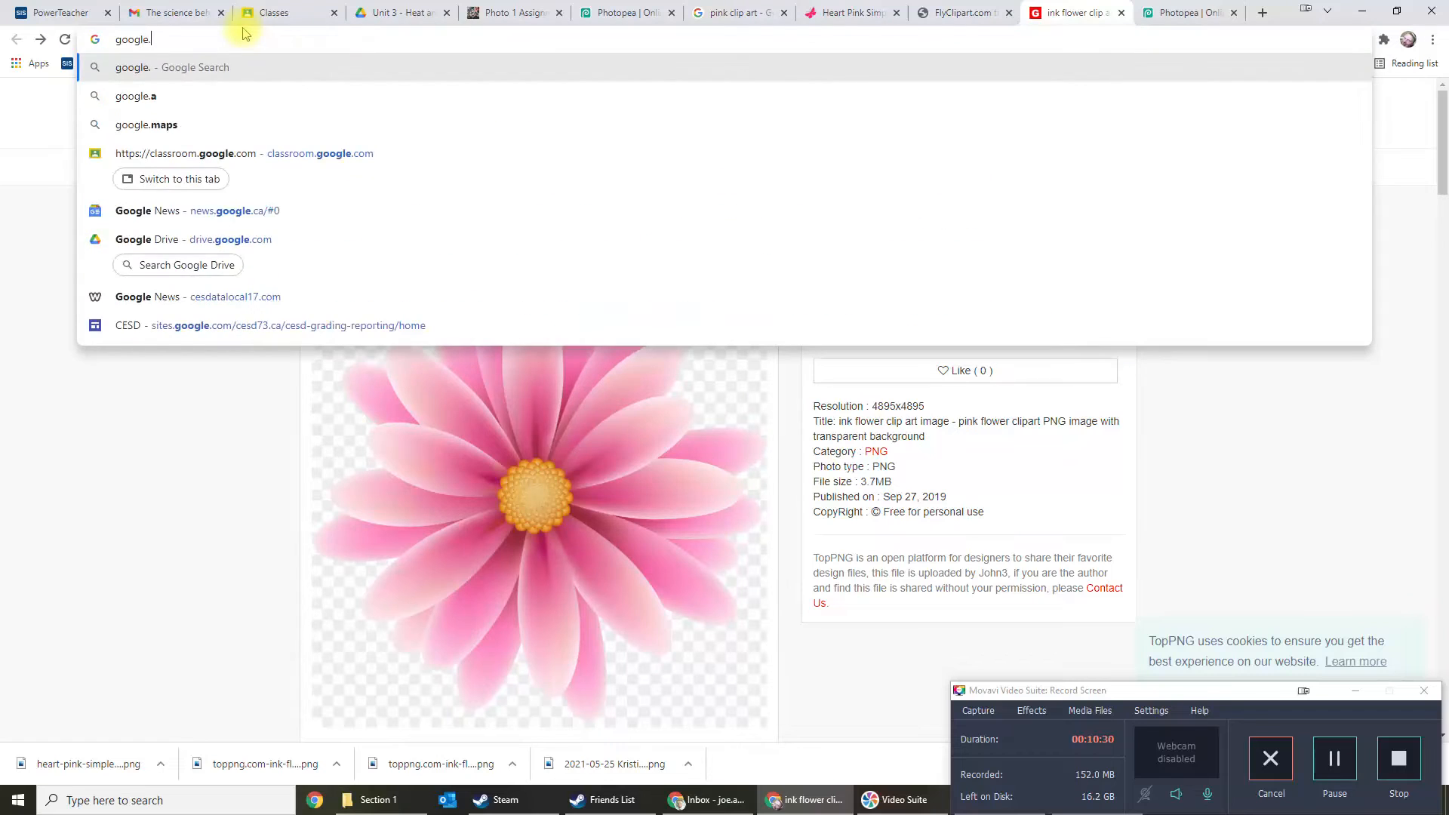
text(com)
key(Return)
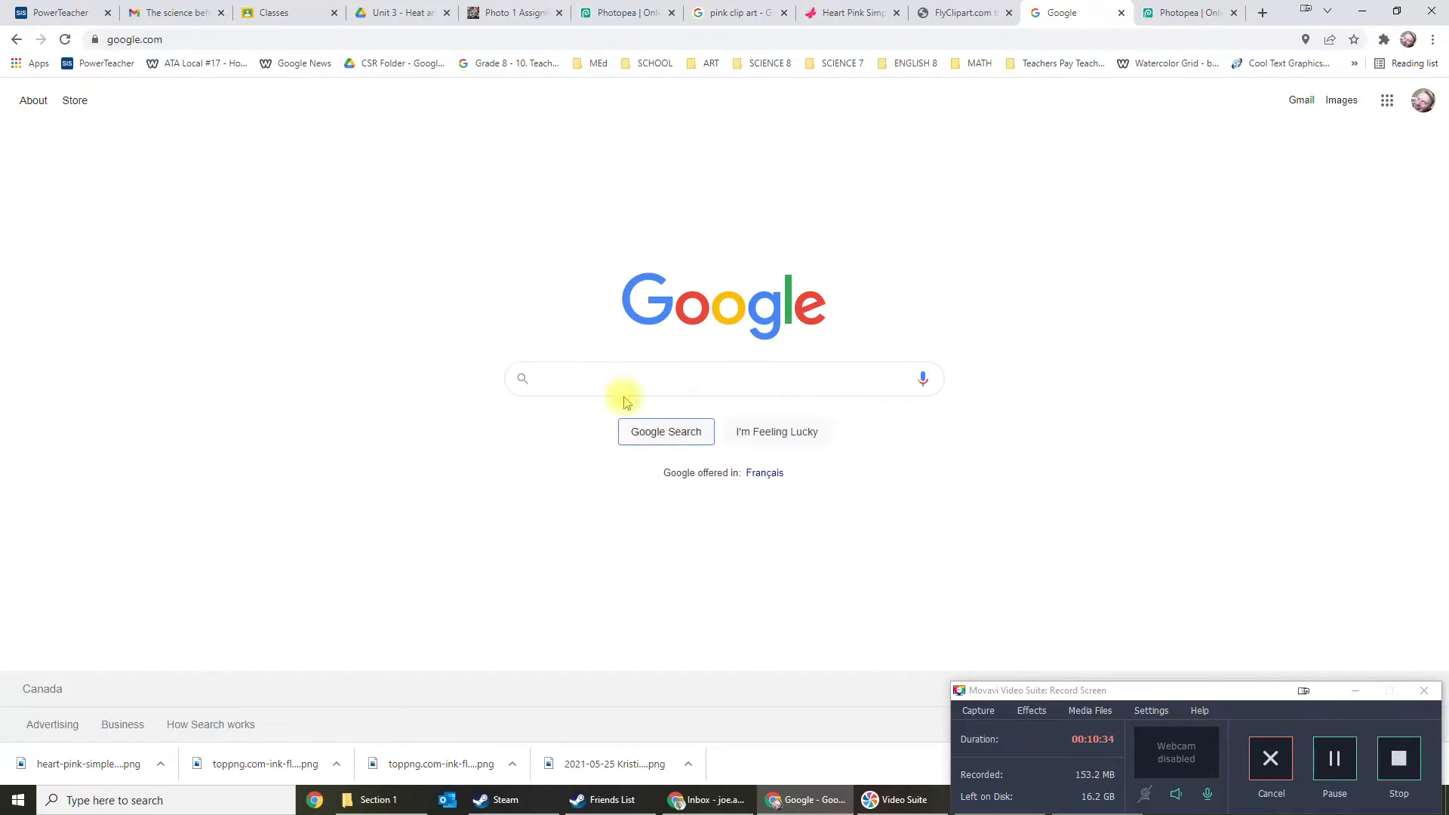
Search Google for "pink clip art" and show the image results.
click(689, 387)
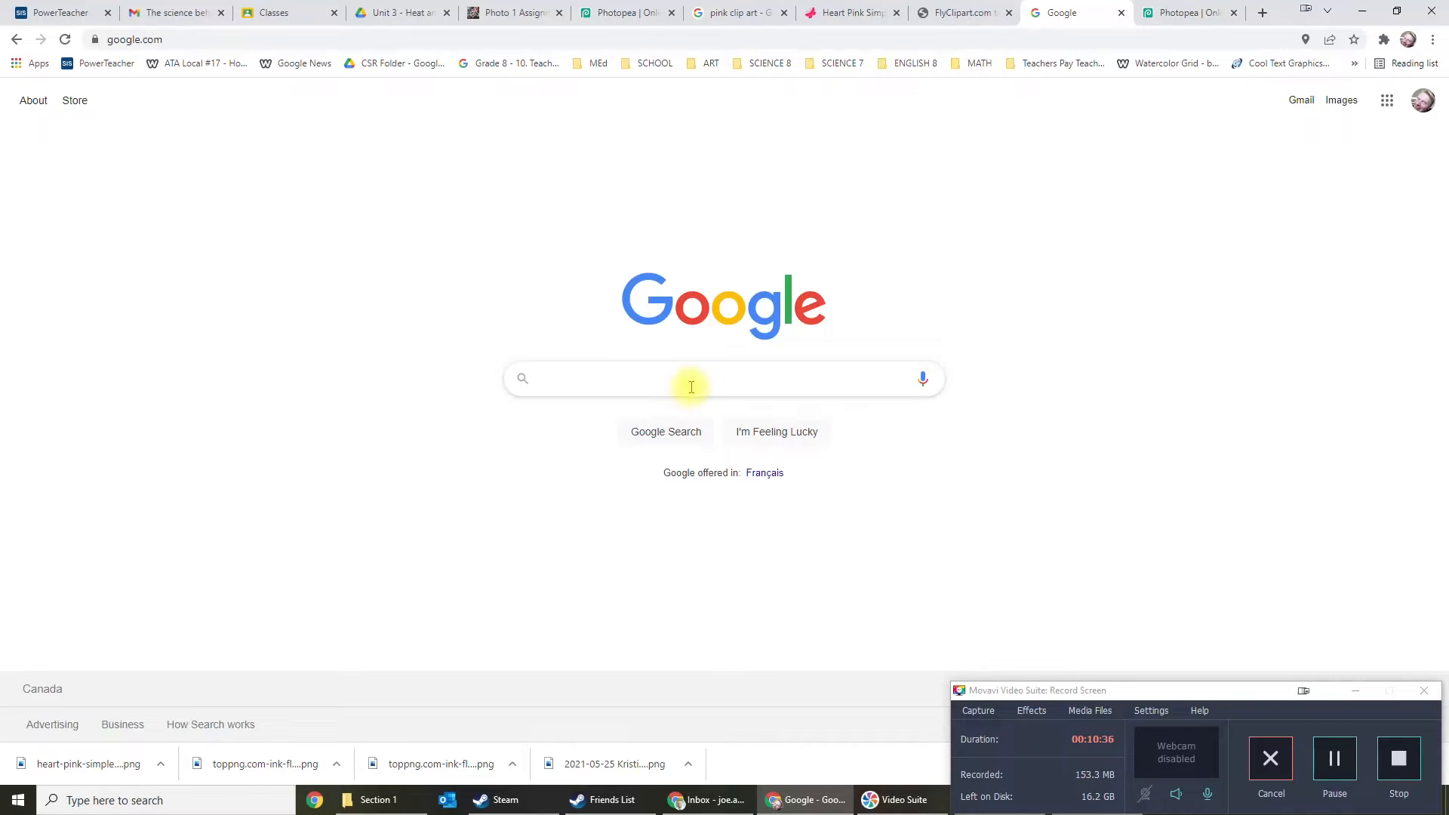
text(pink )
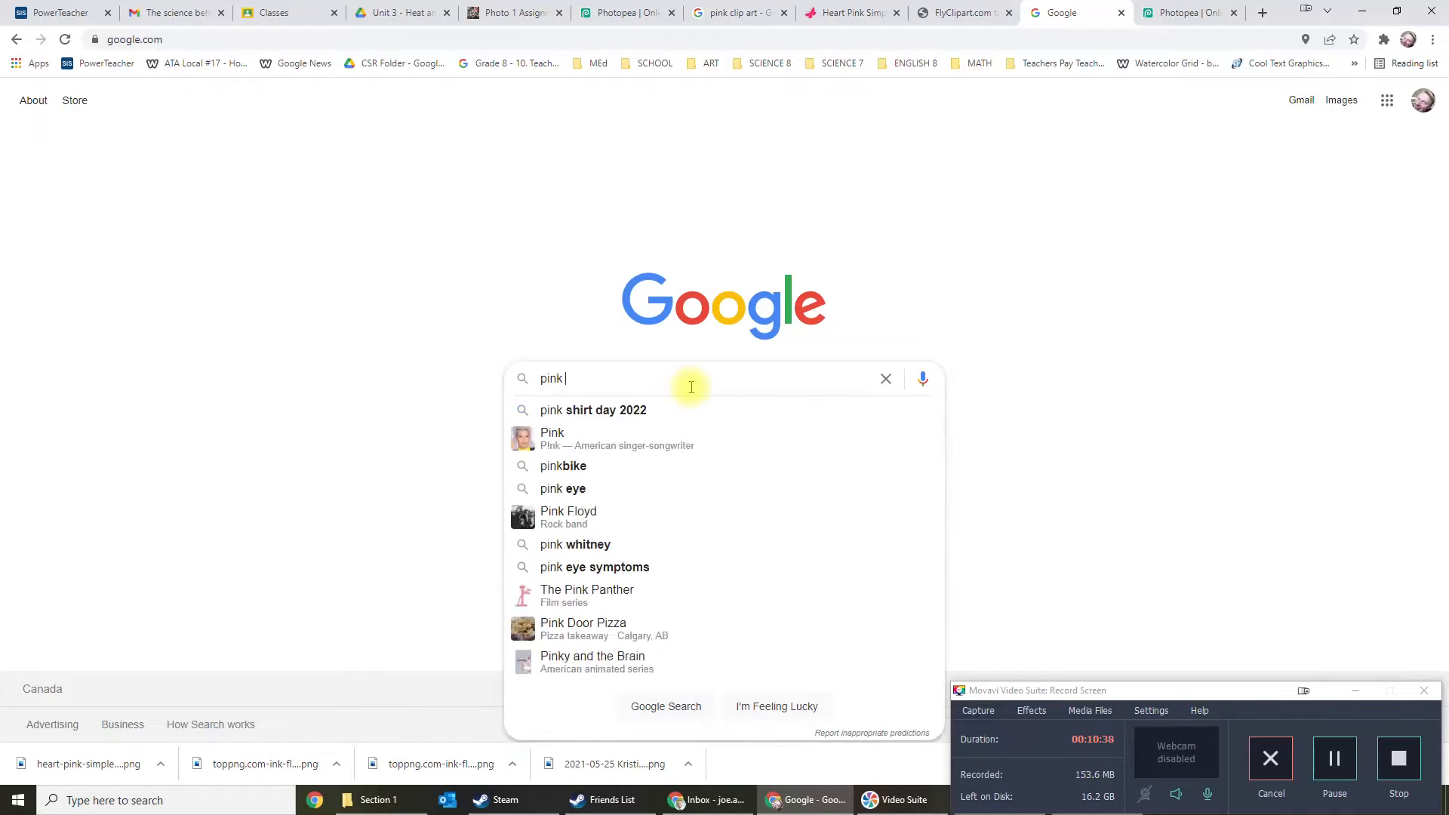
text(clip art)
key(Return)
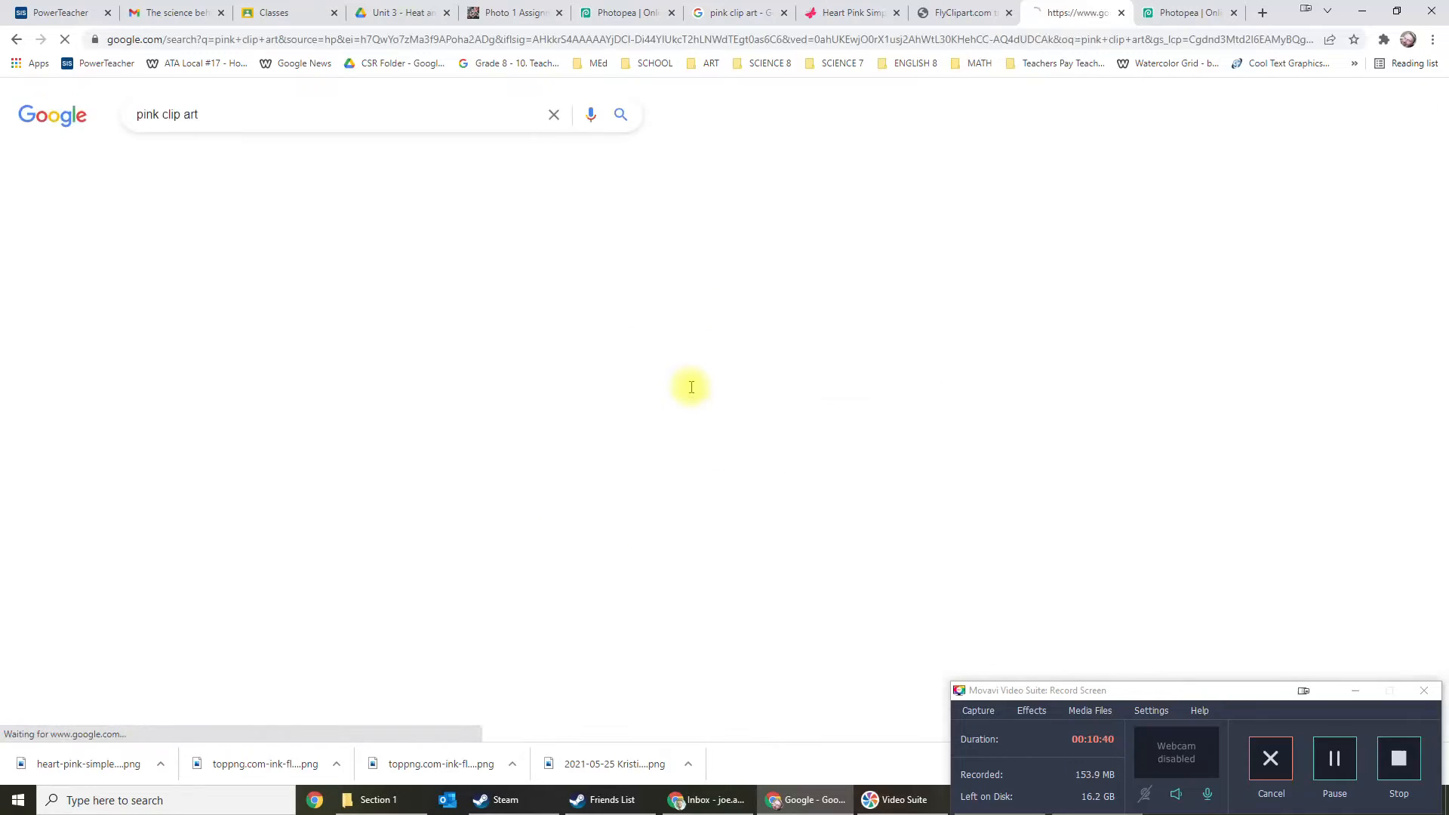
click(219, 160)
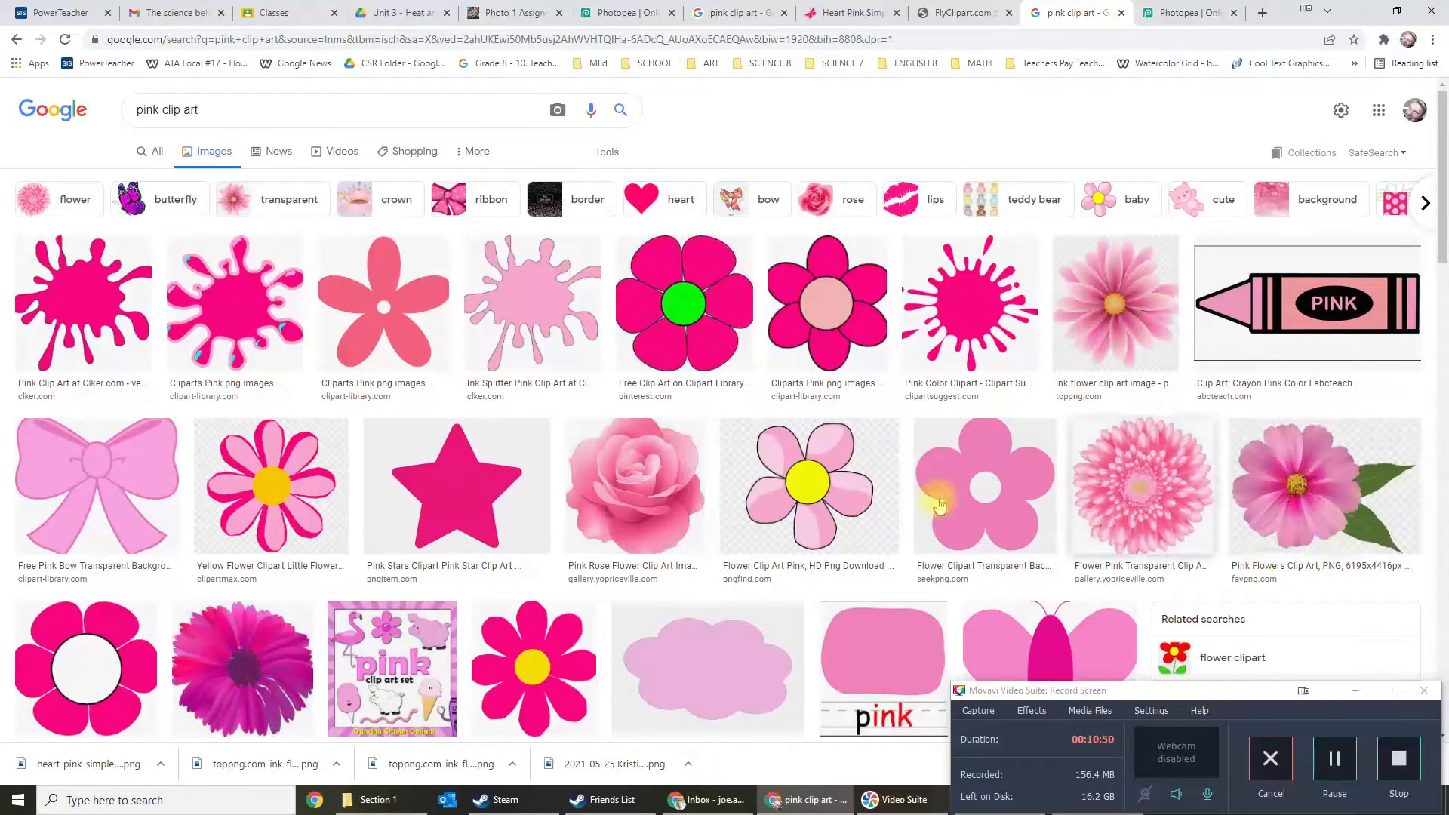
Open the toppng.com pink flower clip art from the image results and download its large 4895x4895 PNG.
click(1069, 365)
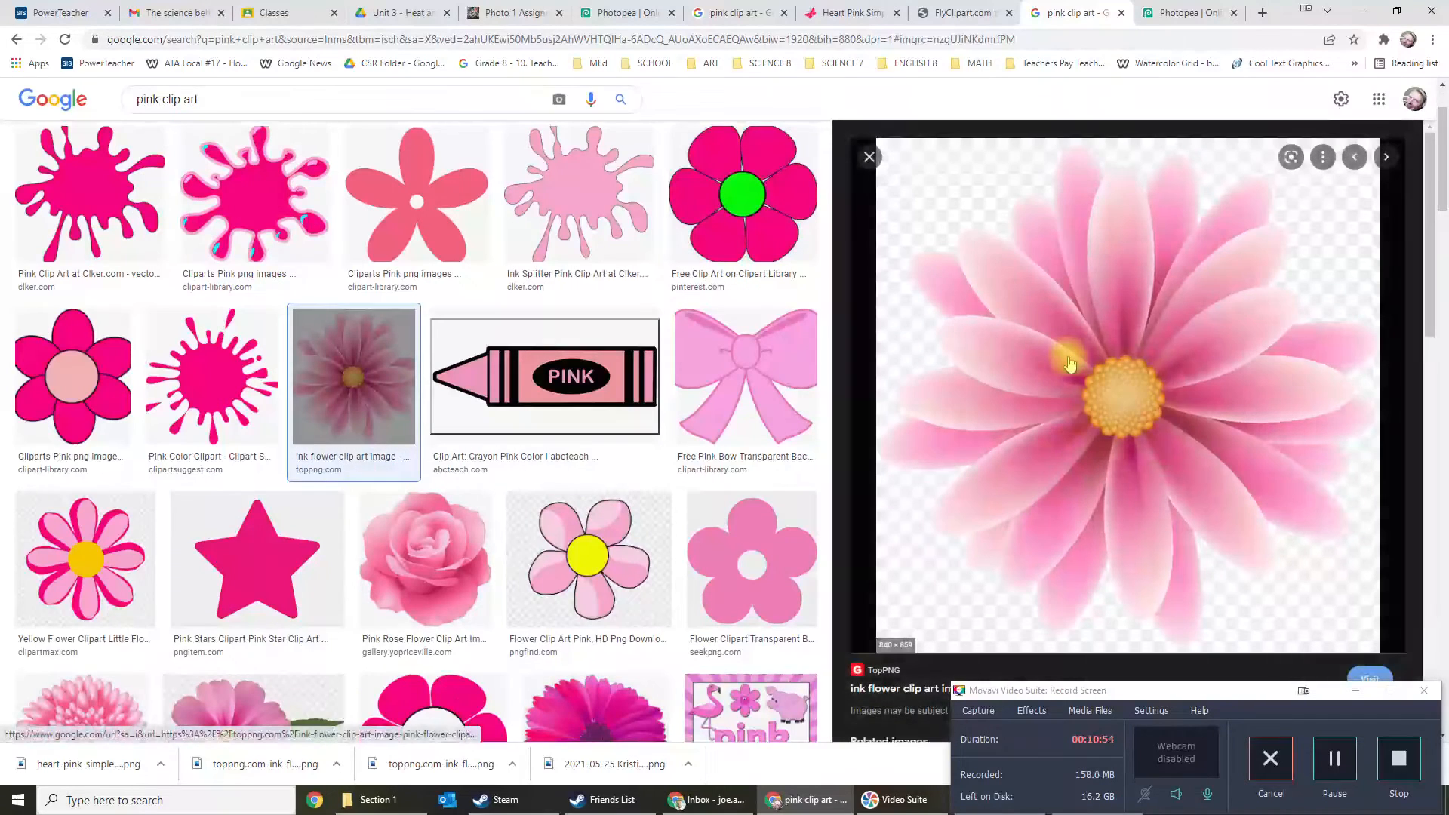
scroll(1064, 358, down, 5)
scroll(1060, 336, up, 3)
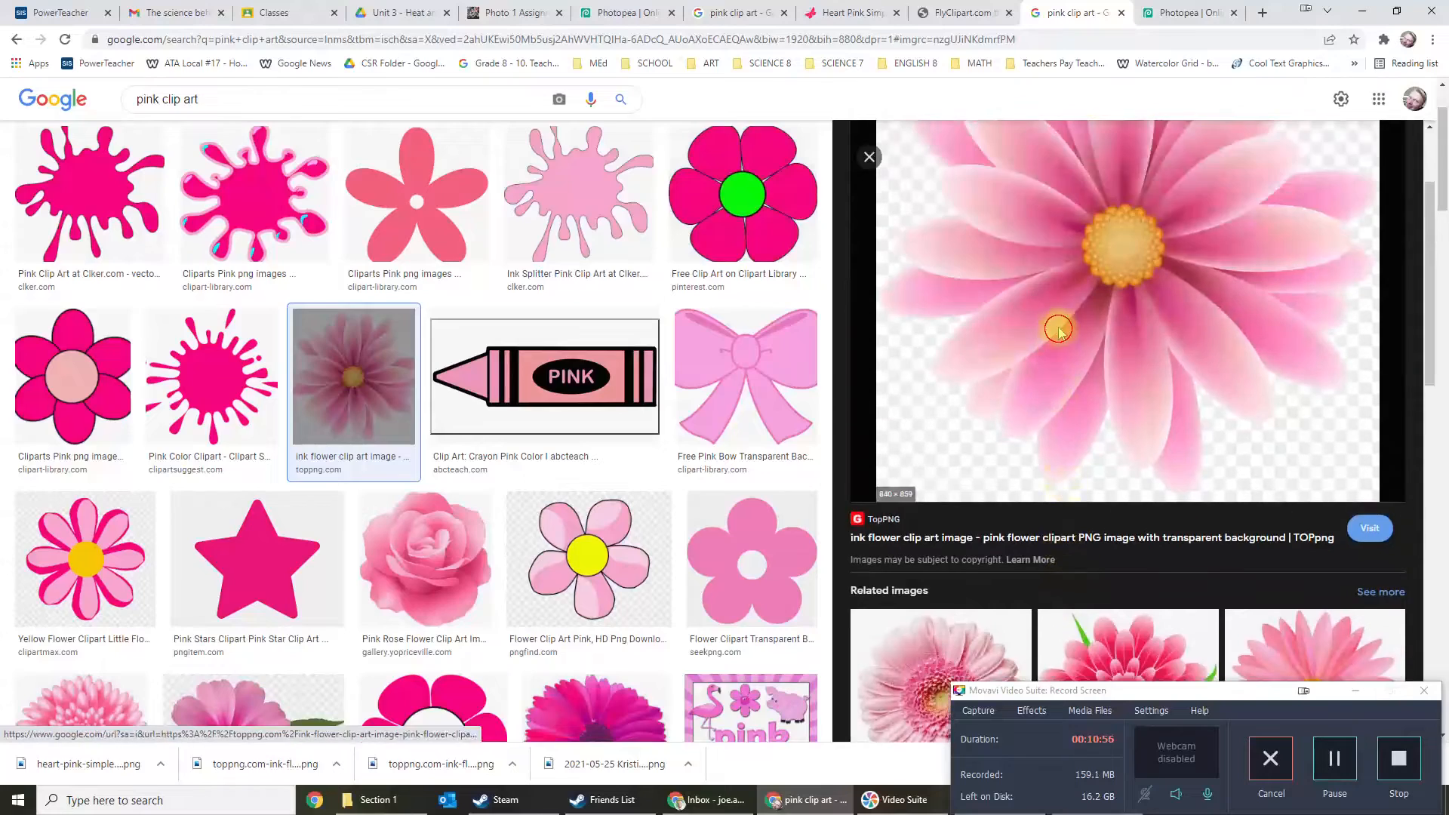
click(1059, 330)
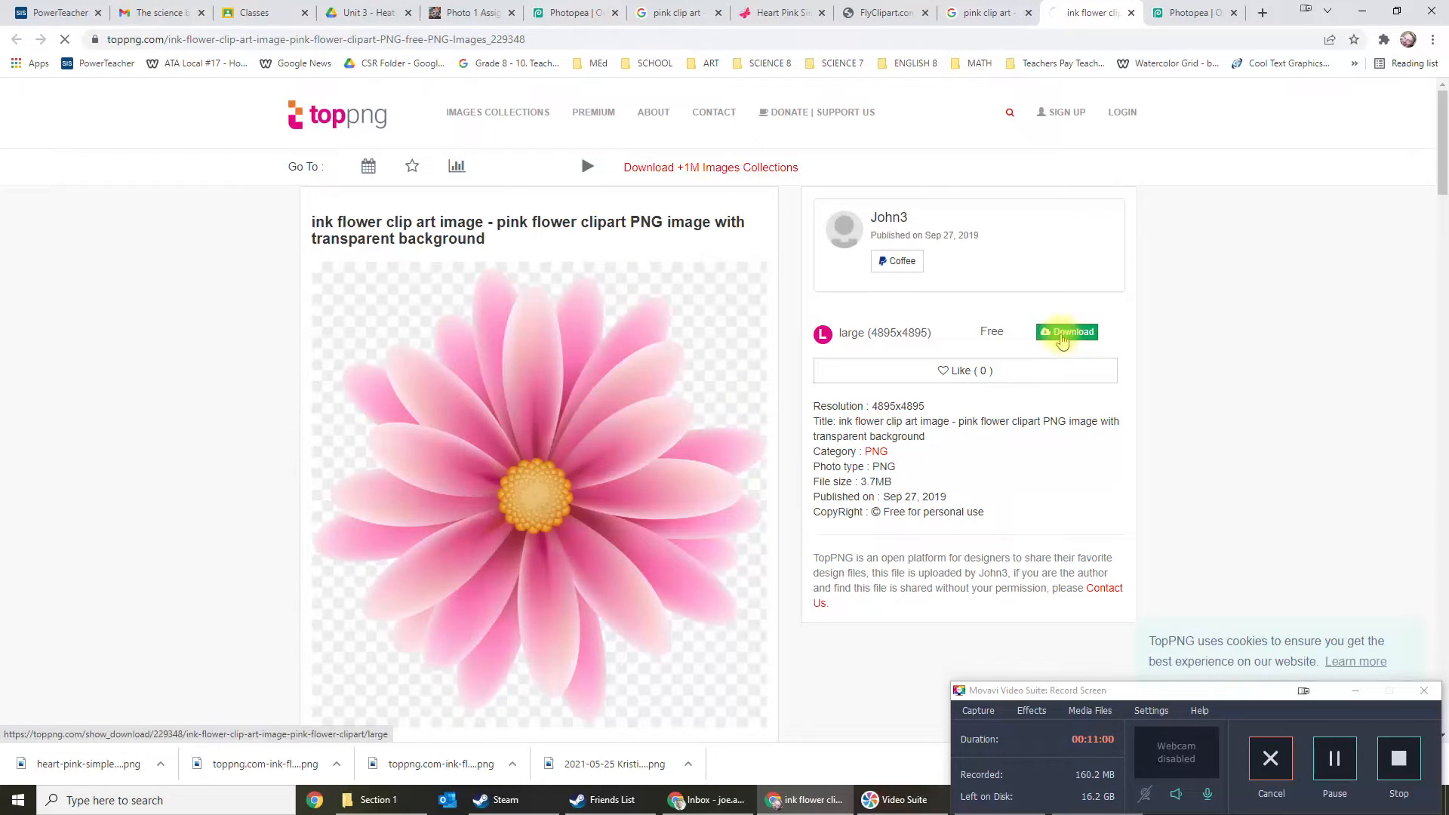
click(1064, 333)
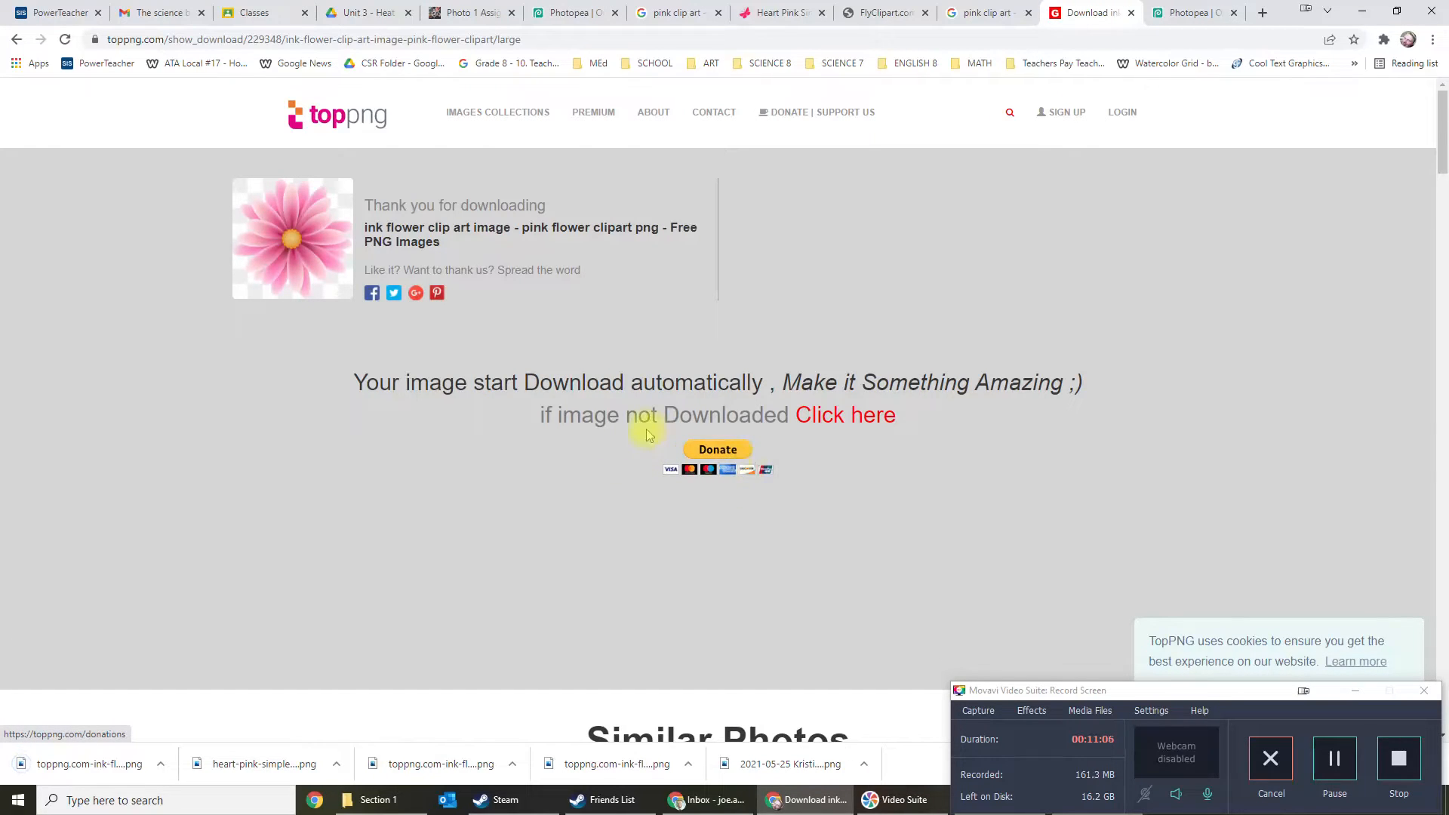
Find the pink heart balloon among the similar photos and download its large 3625x7947 PNG.
scroll(734, 507, down, 5)
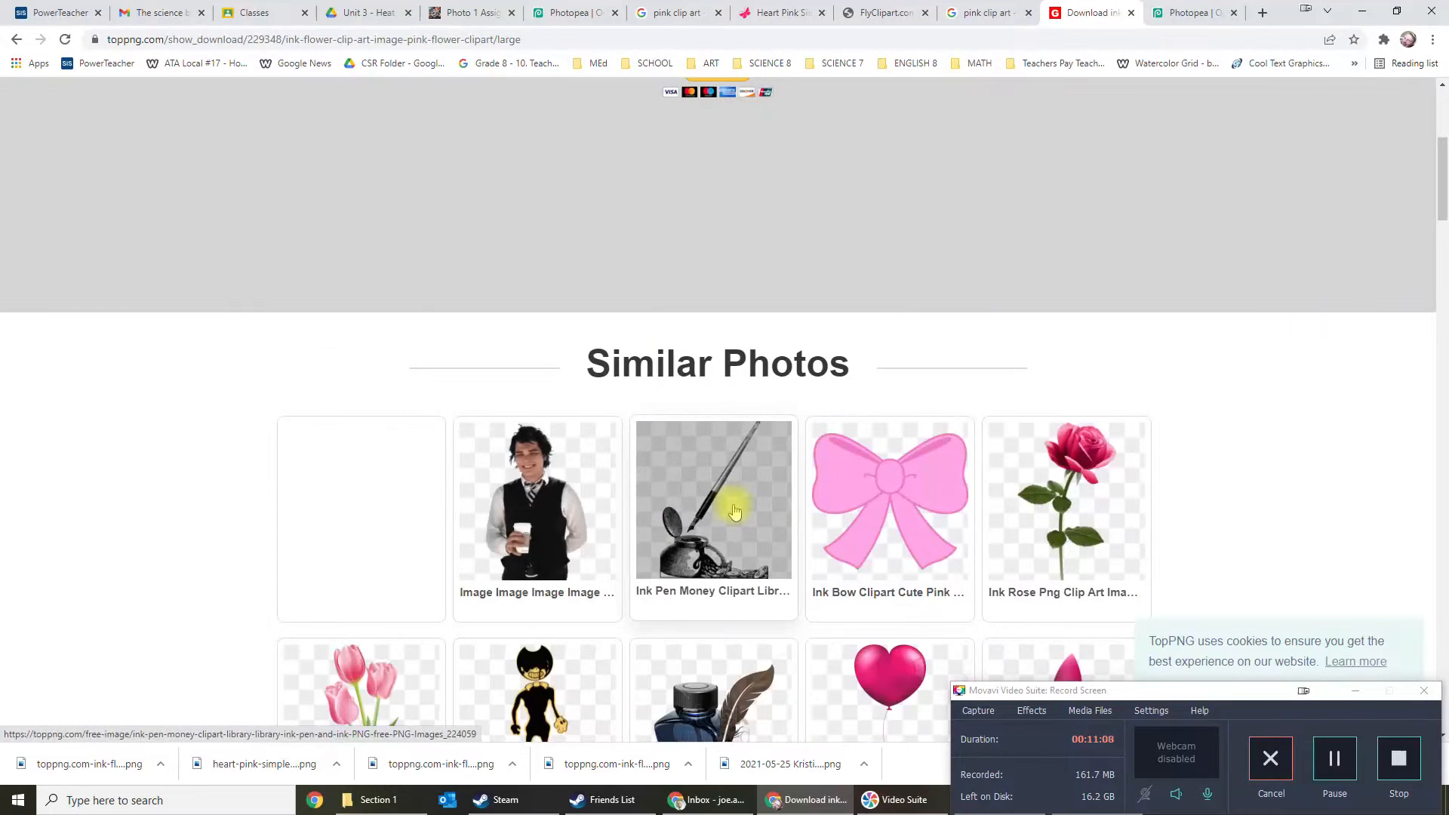
scroll(734, 512, down, 4)
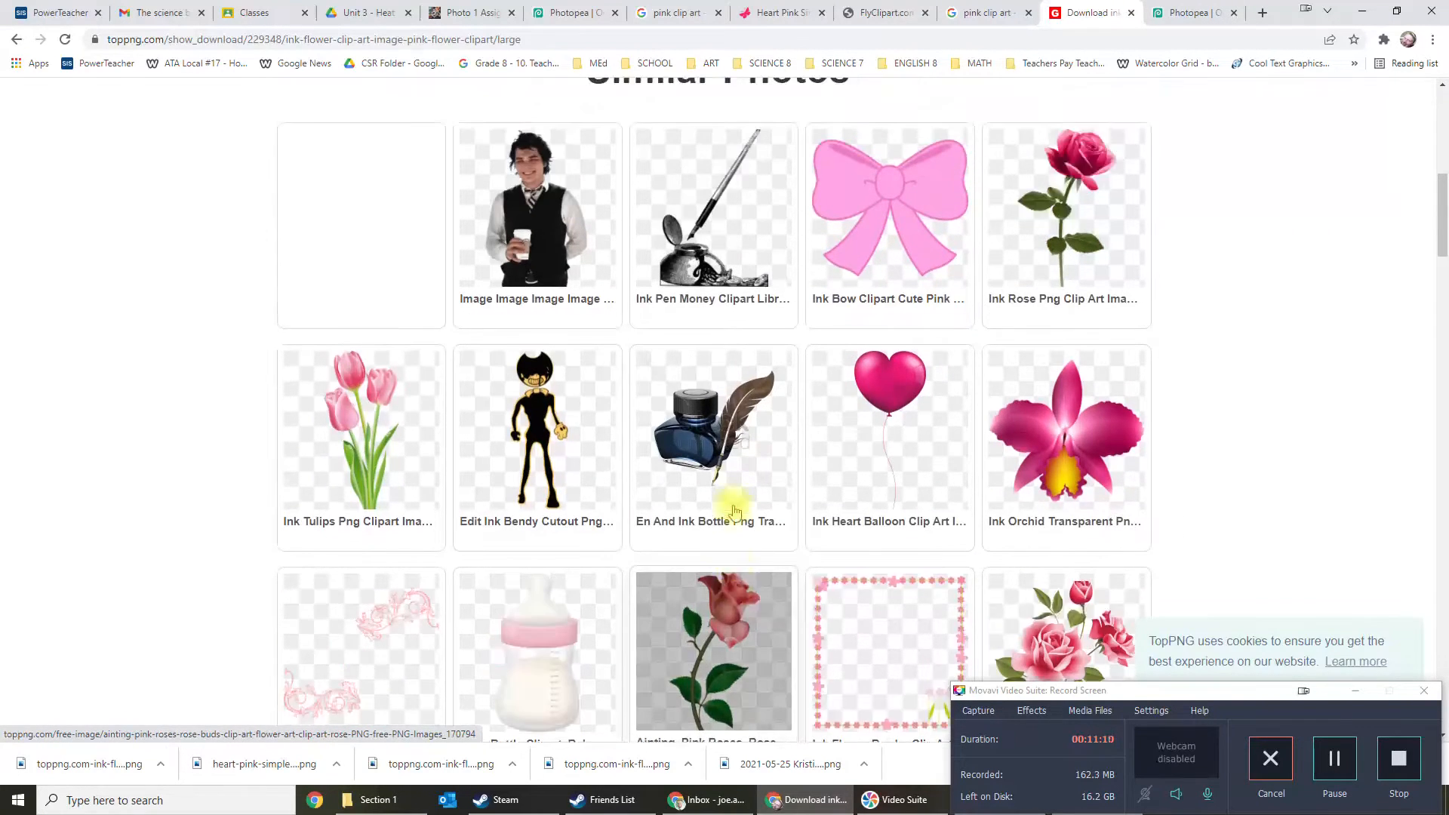
scroll(734, 512, up, 2)
click(876, 554)
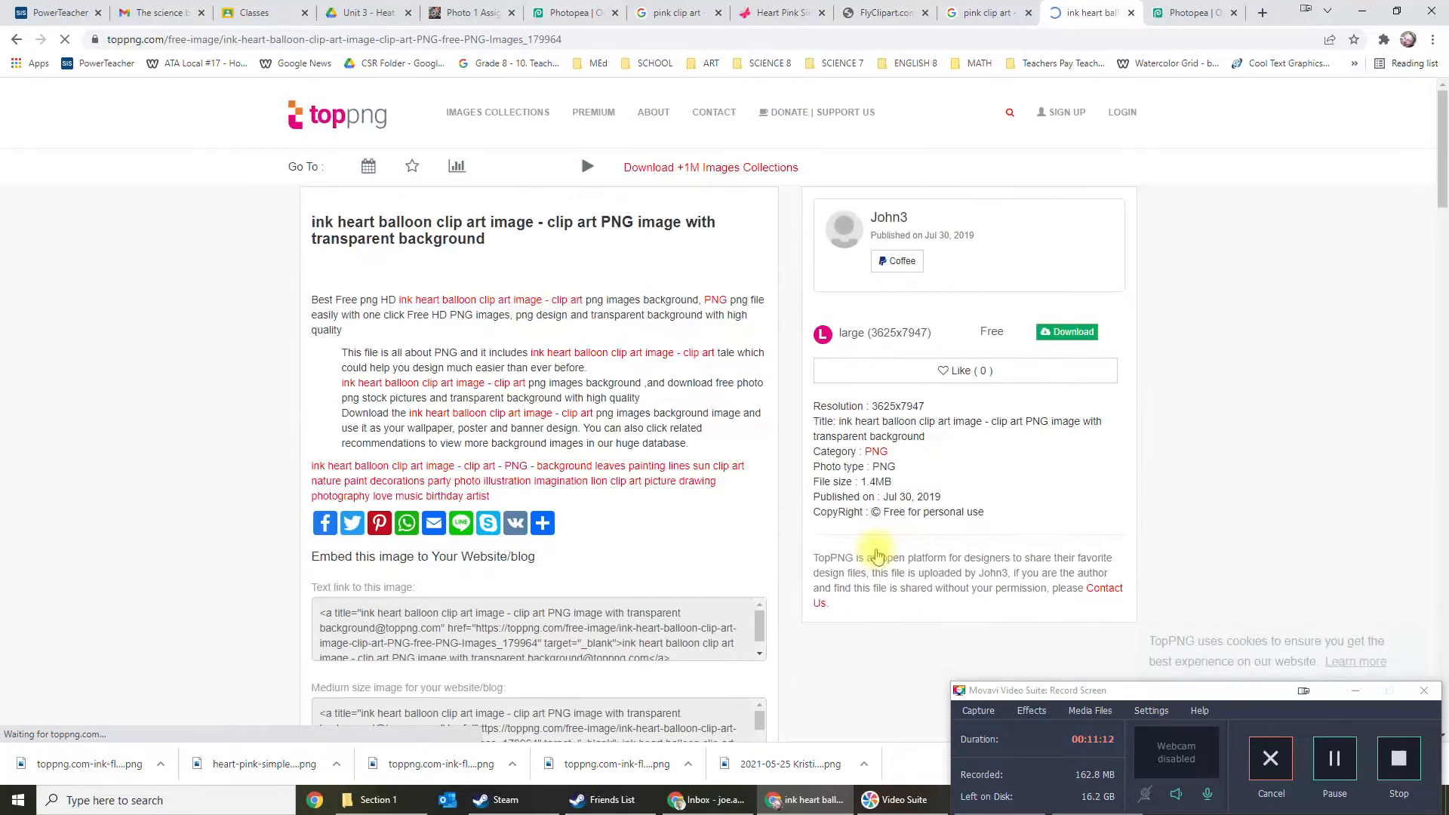
click(1066, 334)
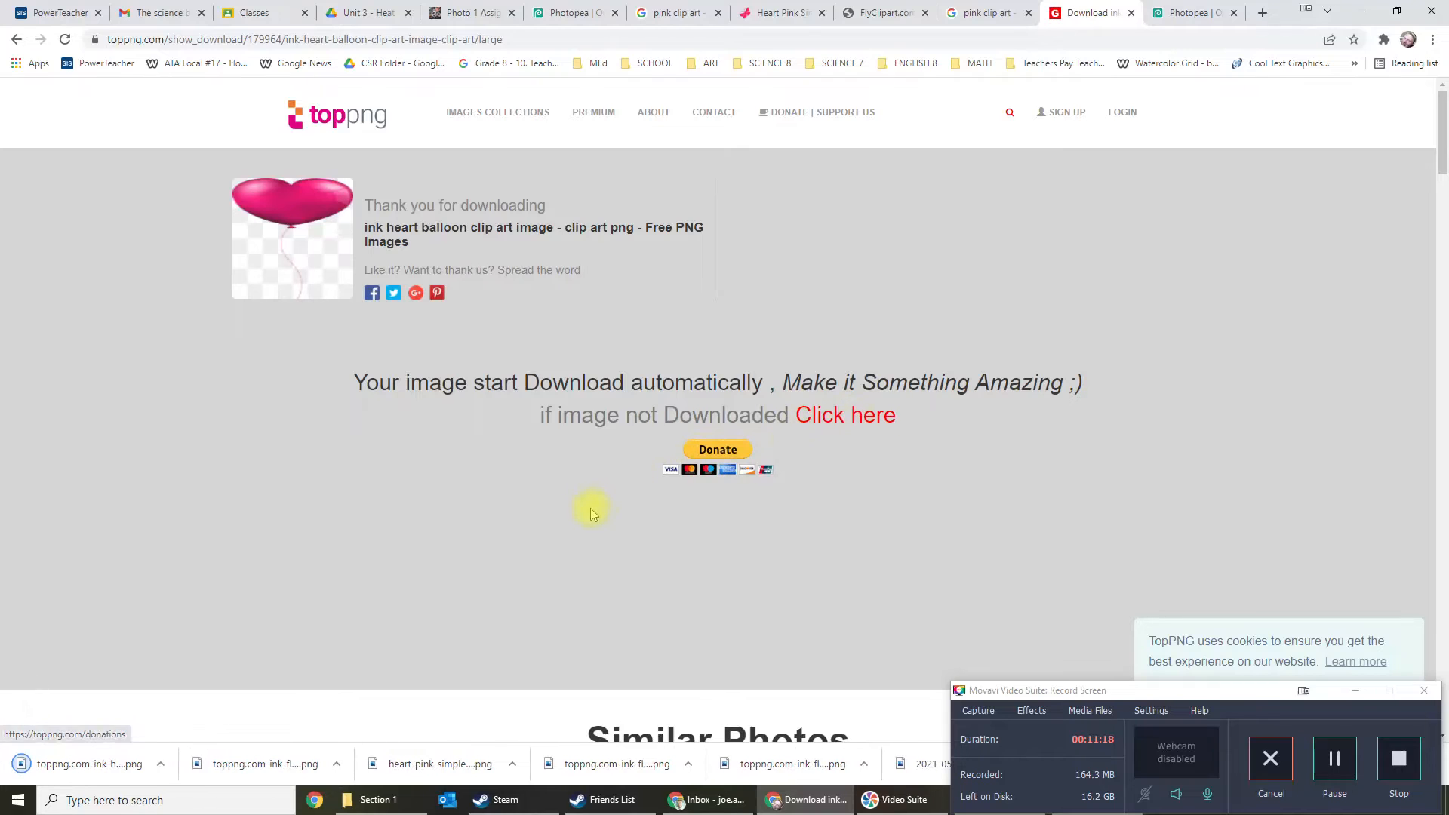
Open the pink crystal heart from the similar photos and download its large PNG, completing the reCAPTCHA check.
scroll(591, 513, down, 9)
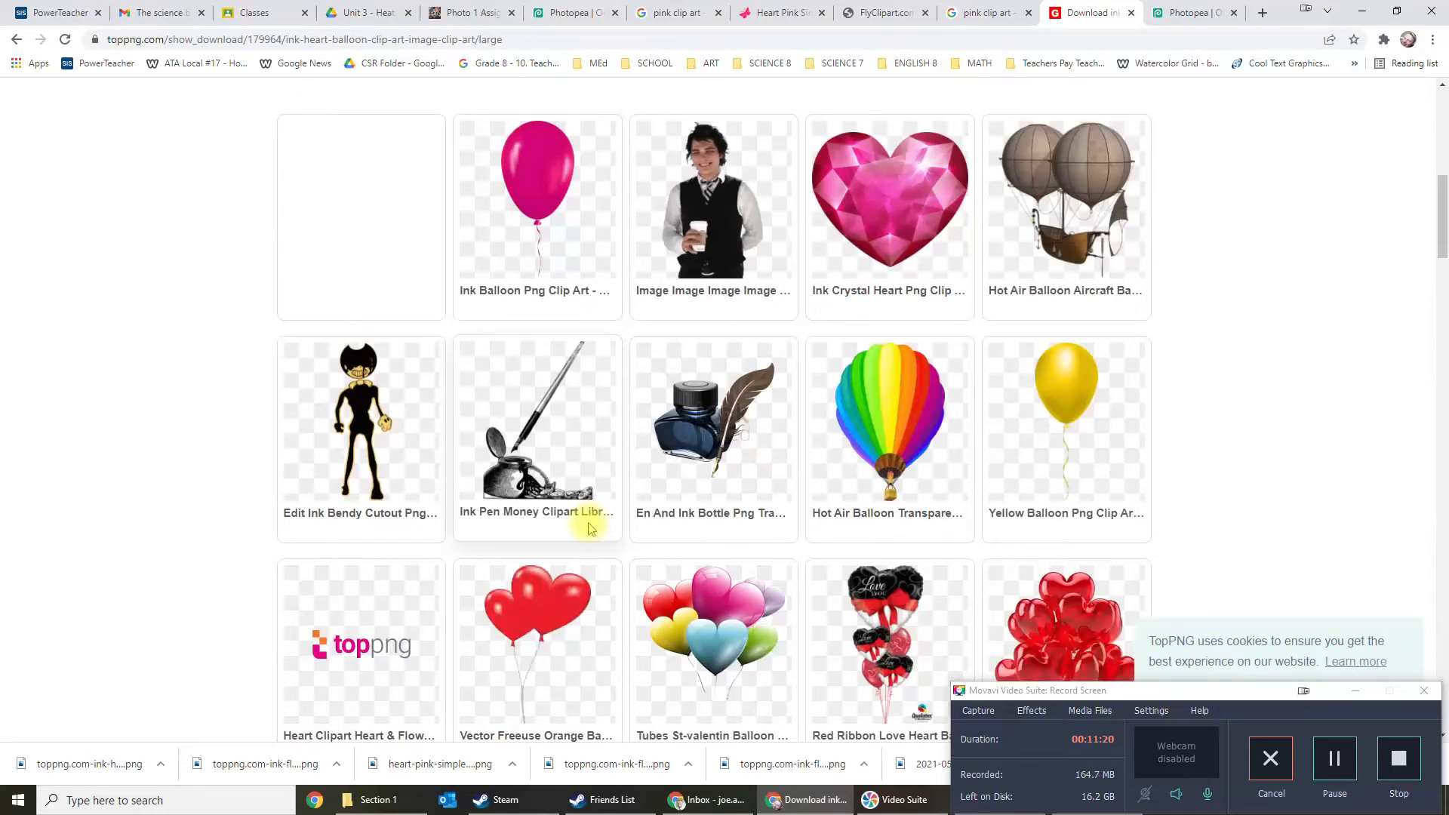
click(899, 206)
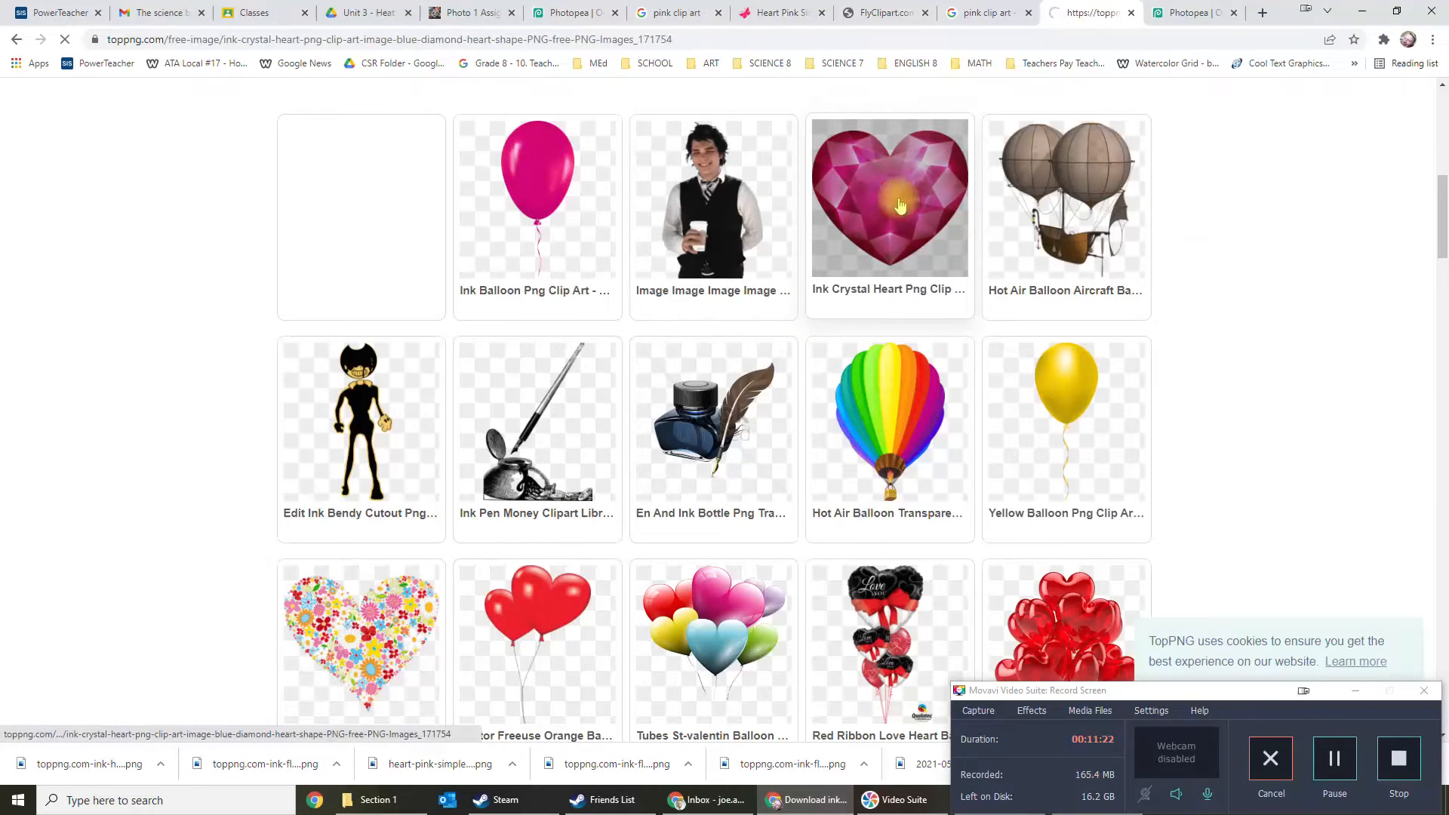
click(1048, 338)
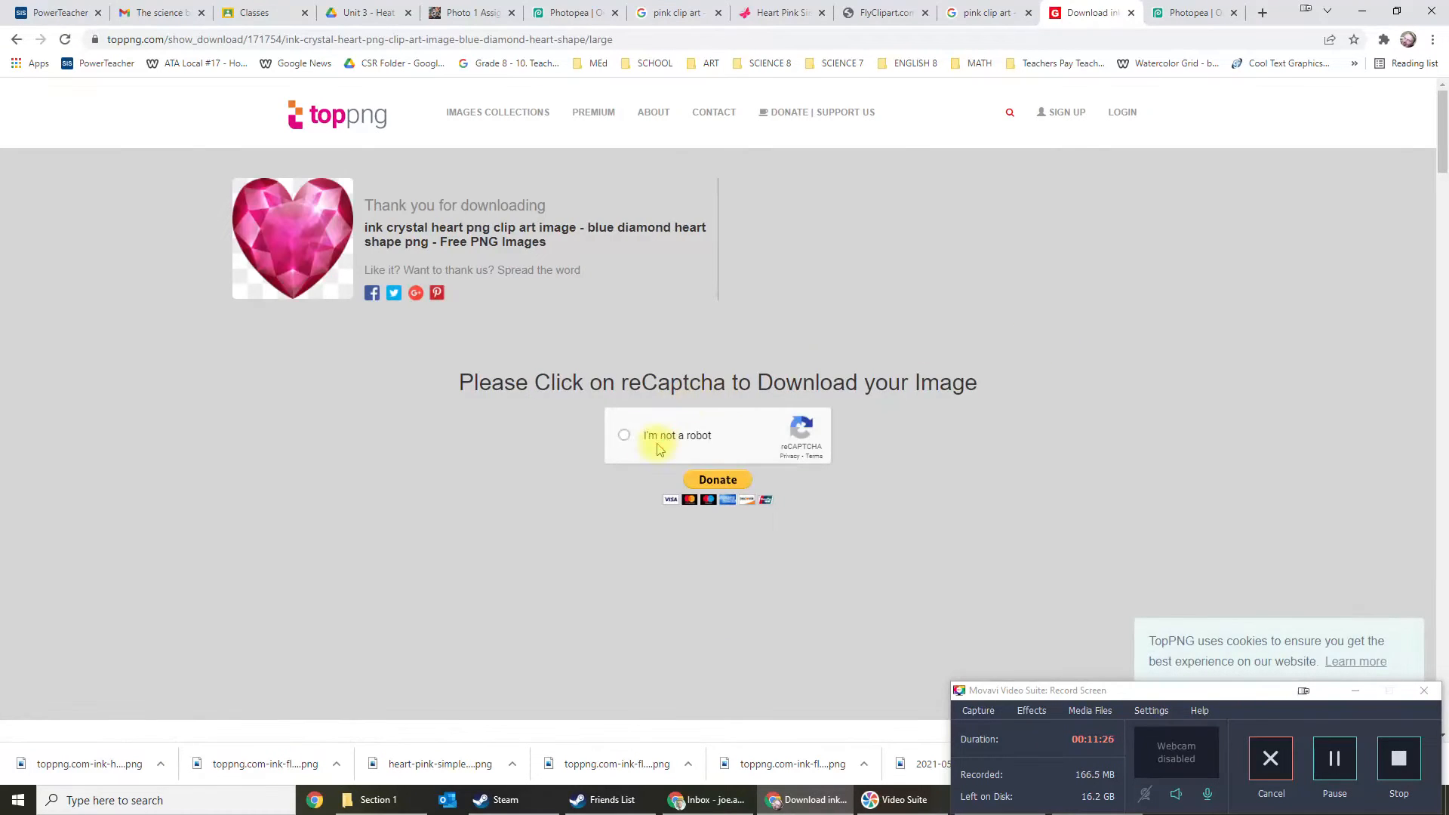
click(658, 448)
Look through the similar photos below the crystal heart download for more pink clip art.
scroll(758, 588, down, 5)
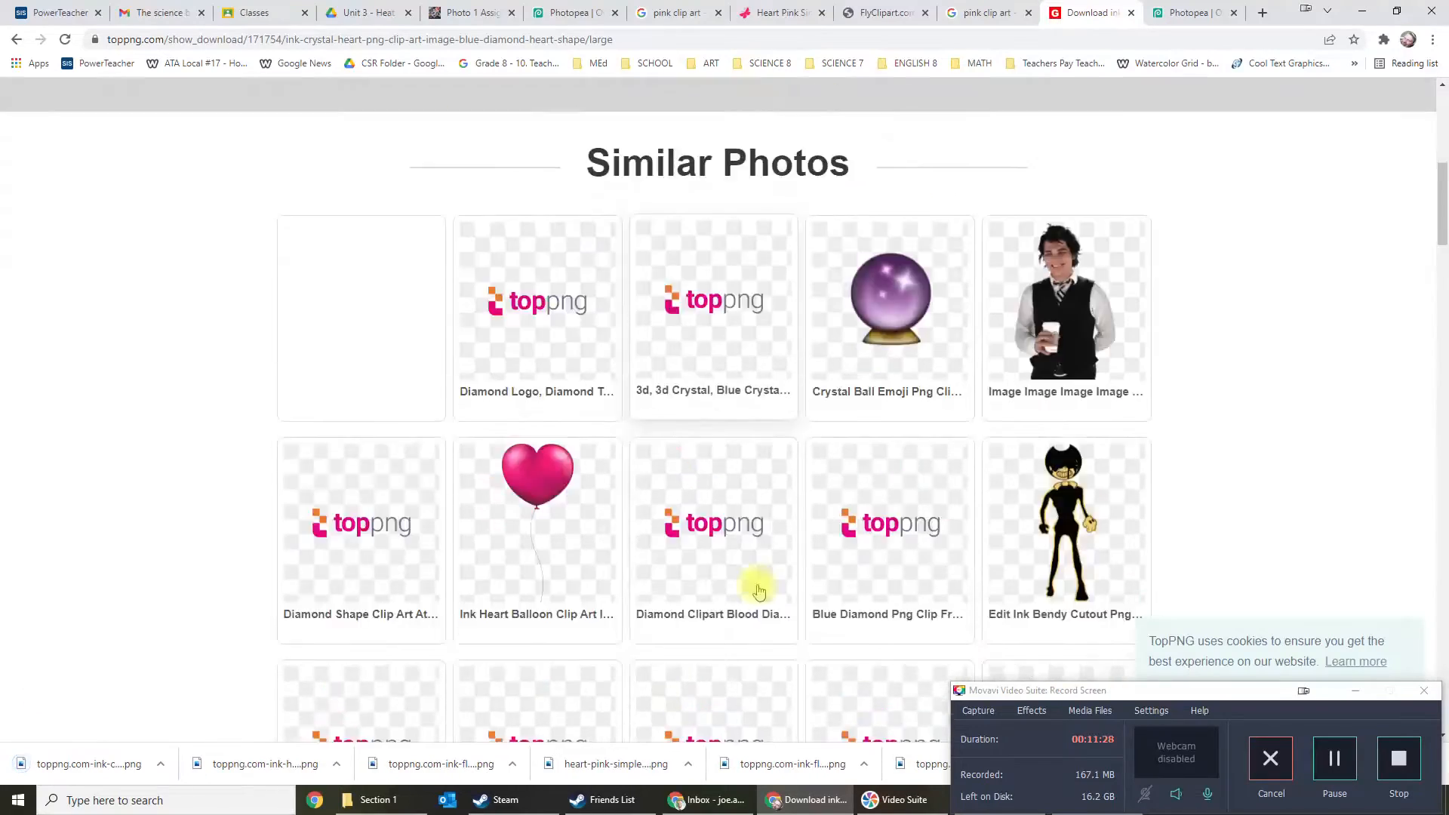
scroll(758, 591, down, 6)
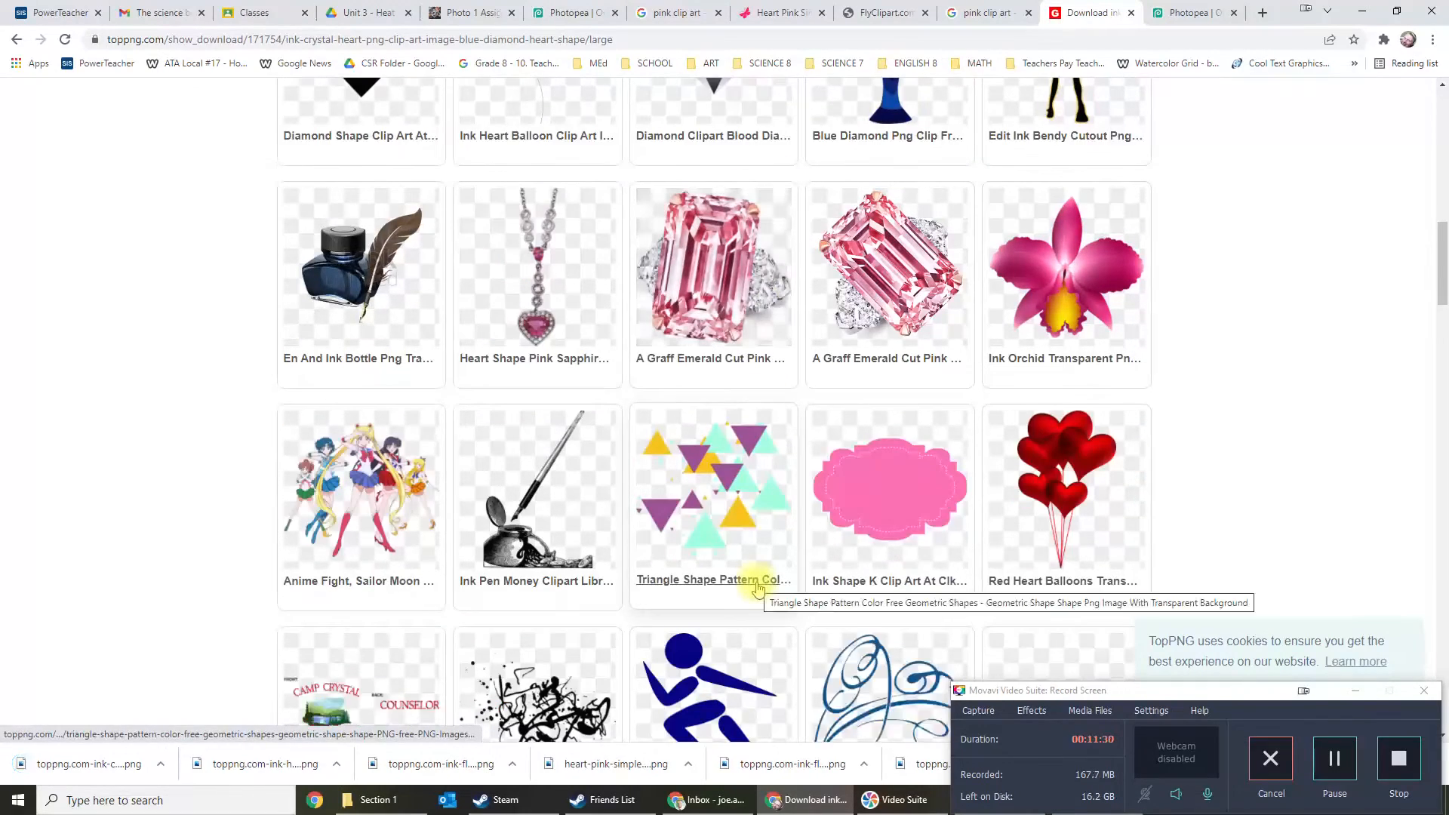
scroll(758, 588, down, 3)
scroll(758, 587, down, 4)
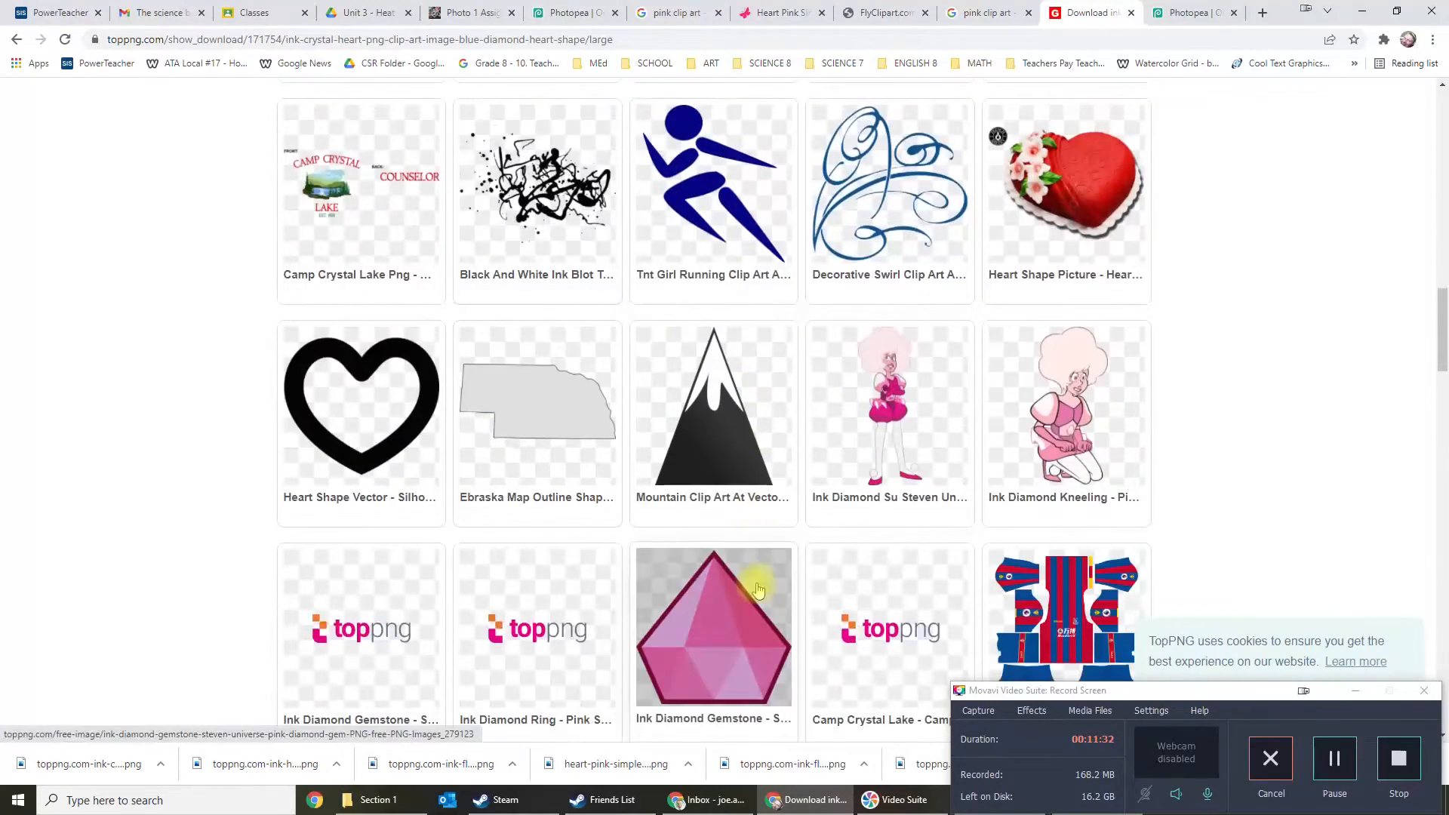
scroll(758, 588, down, 2)
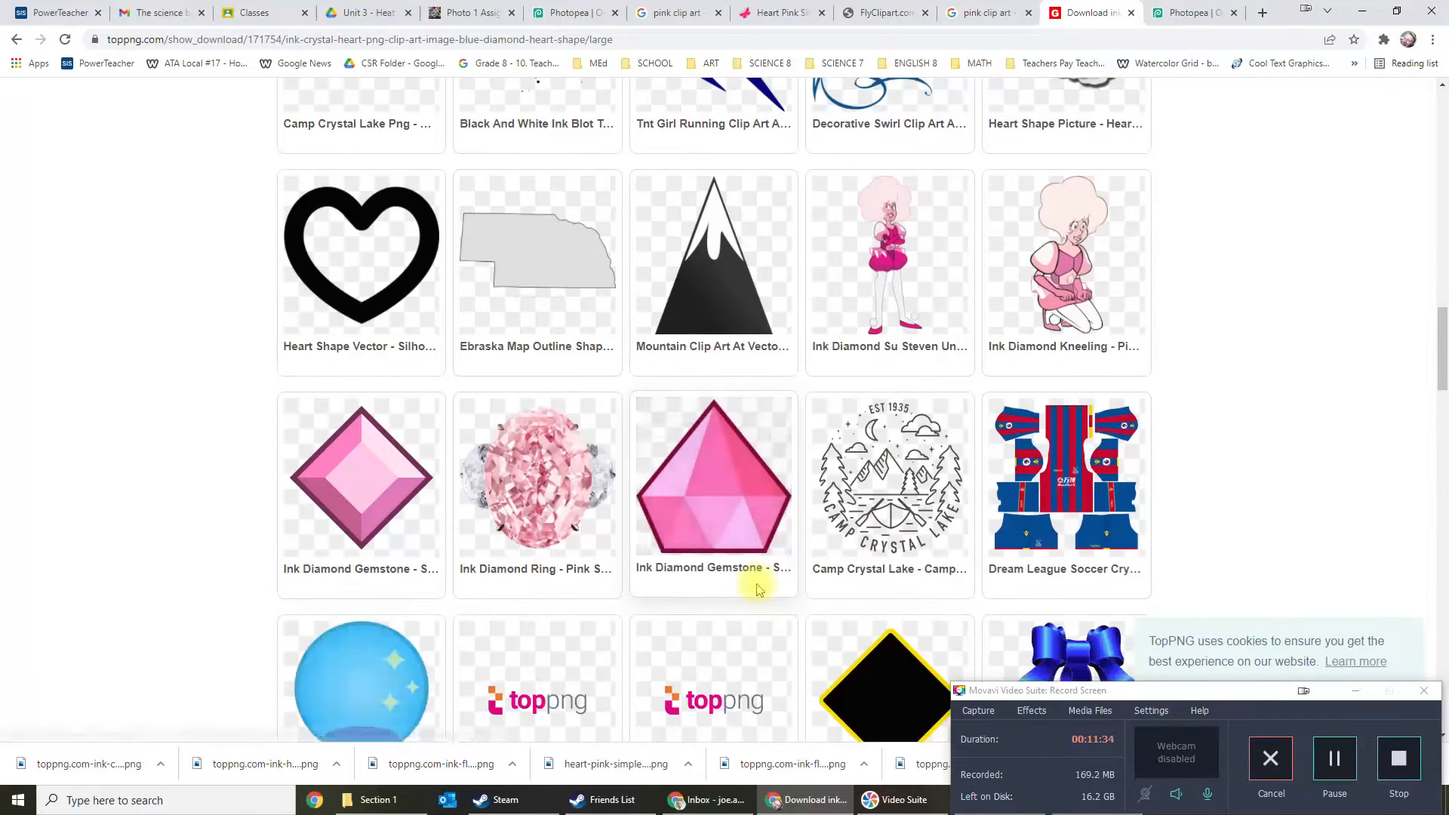
scroll(758, 588, down, 3)
scroll(759, 588, down, 4)
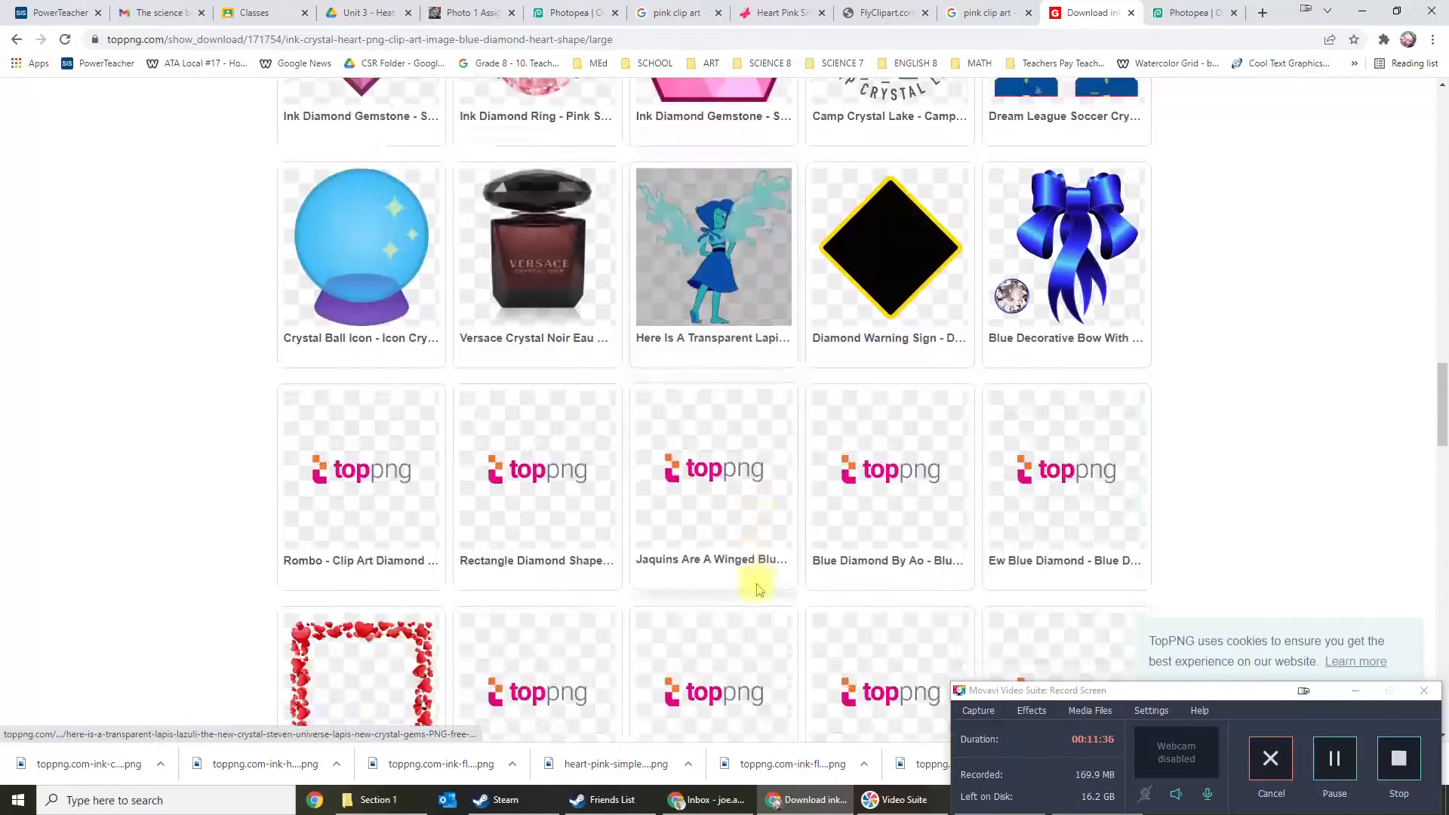
scroll(758, 589, up, 2)
scroll(758, 589, down, 7)
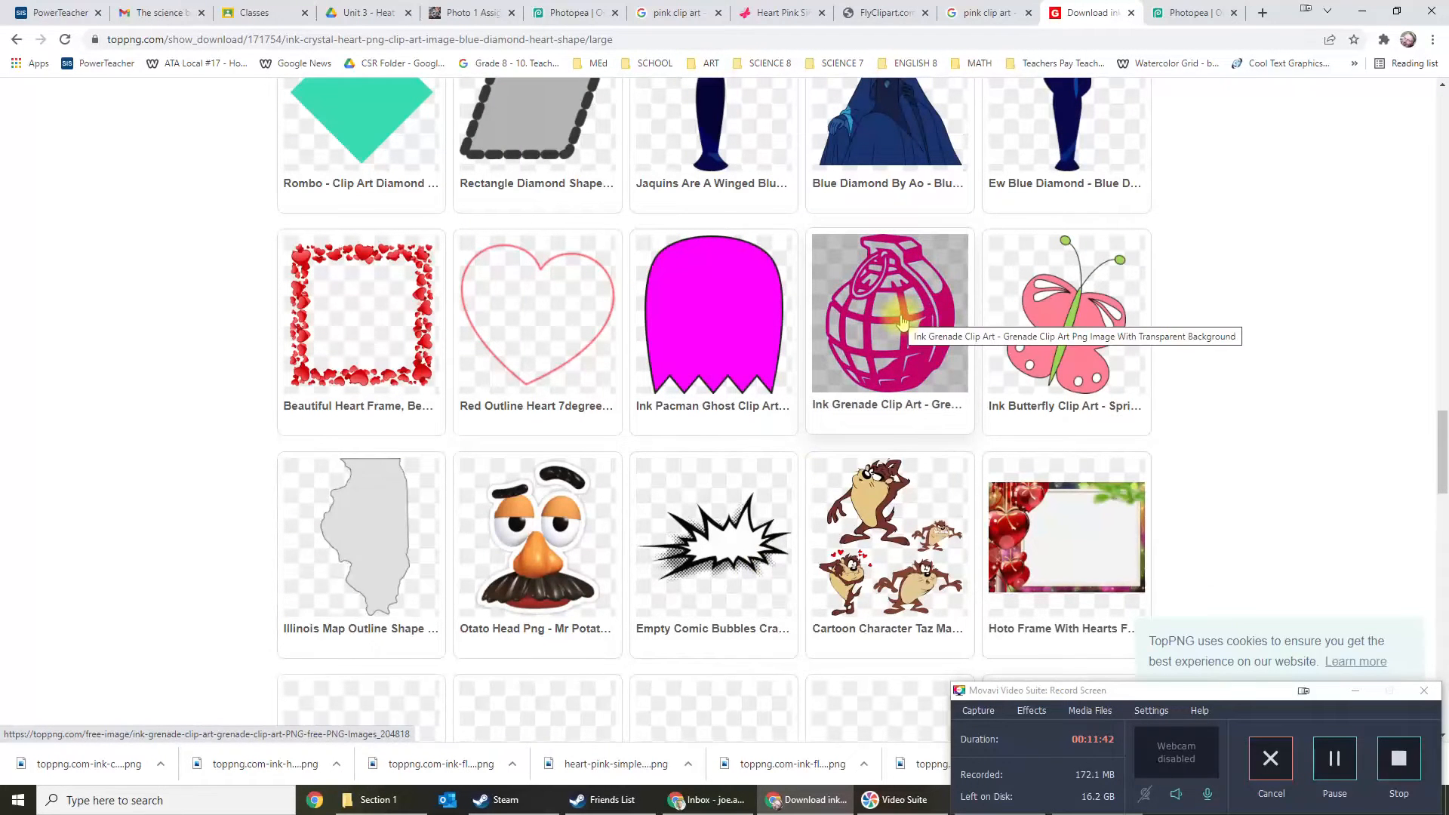
scroll(631, 529, down, 9)
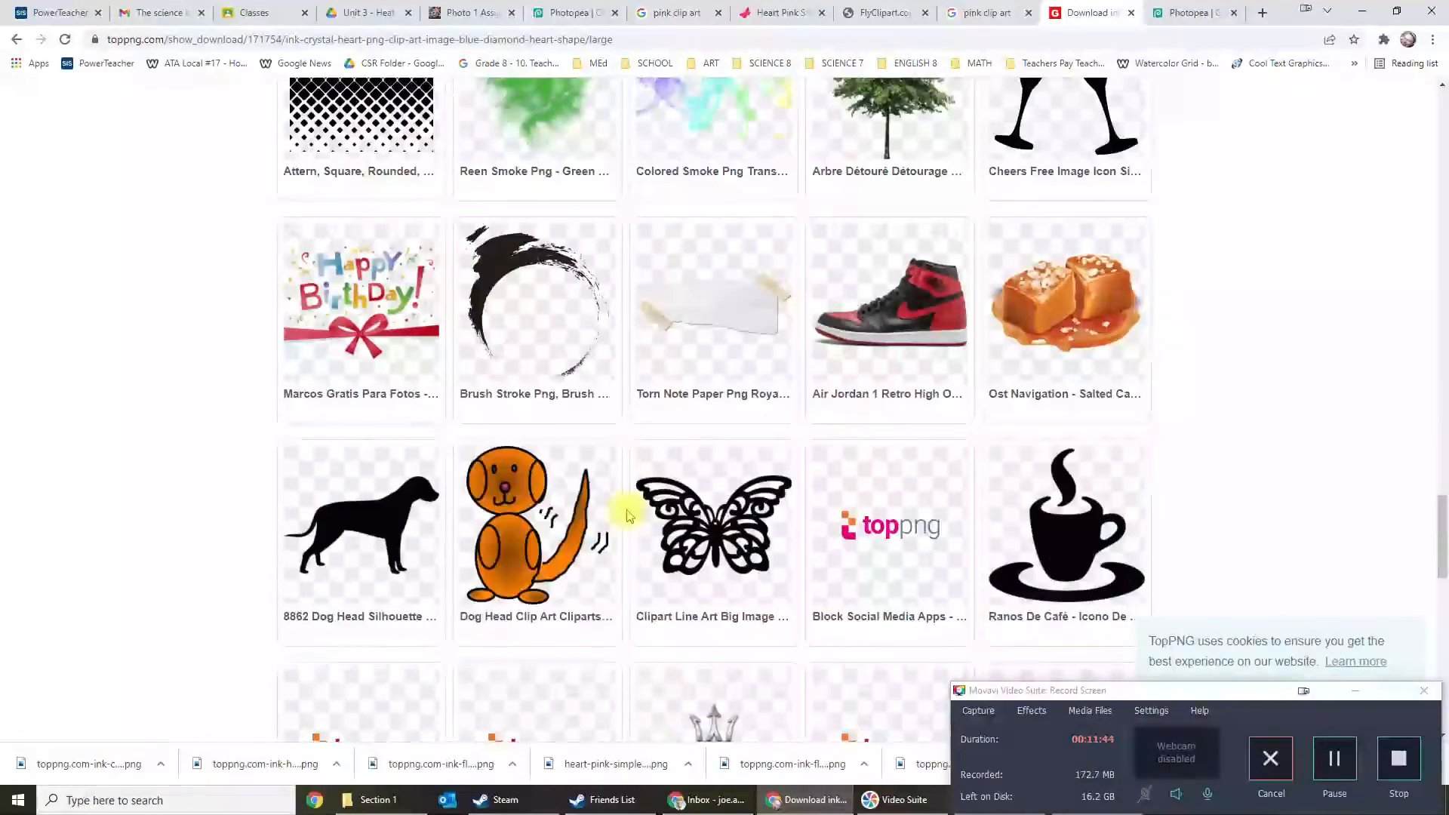
scroll(626, 515, down, 4)
scroll(627, 516, up, 6)
scroll(627, 516, up, 20)
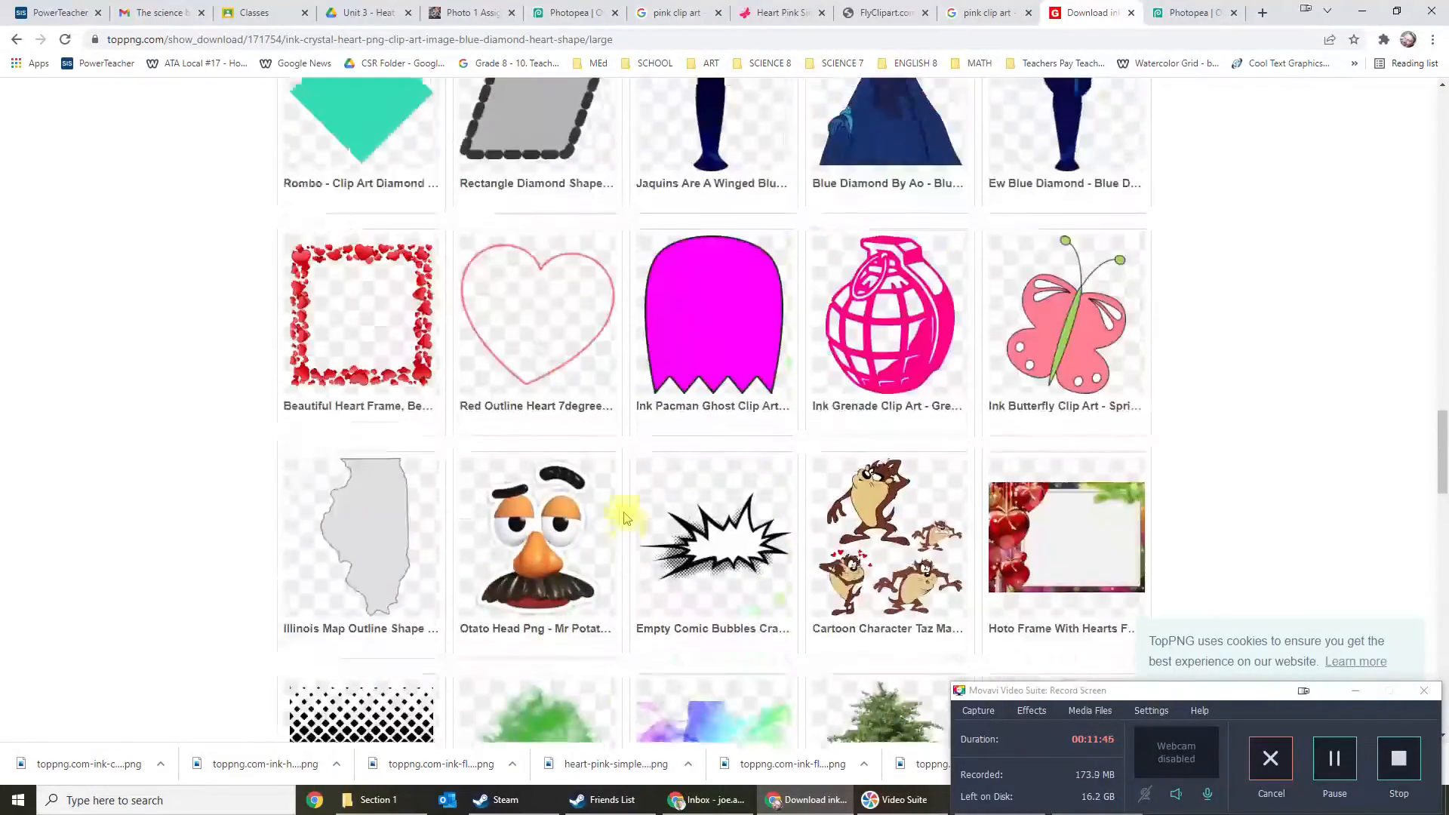
scroll(624, 519, up, 6)
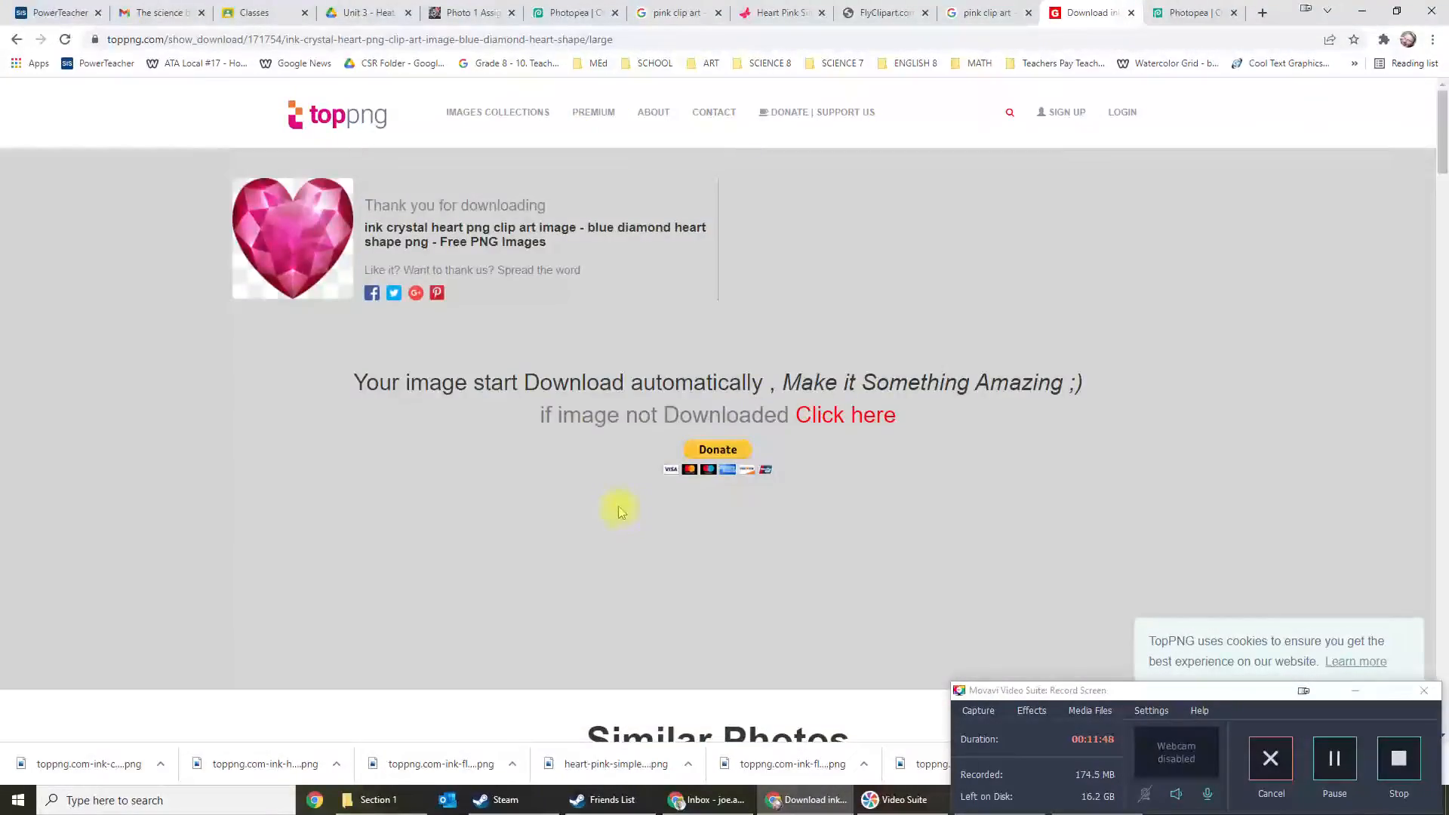
Switch to Photopea and place the crystal heart PNG from the Downloads folder into the portrait document as a new layer.
click(1182, 11)
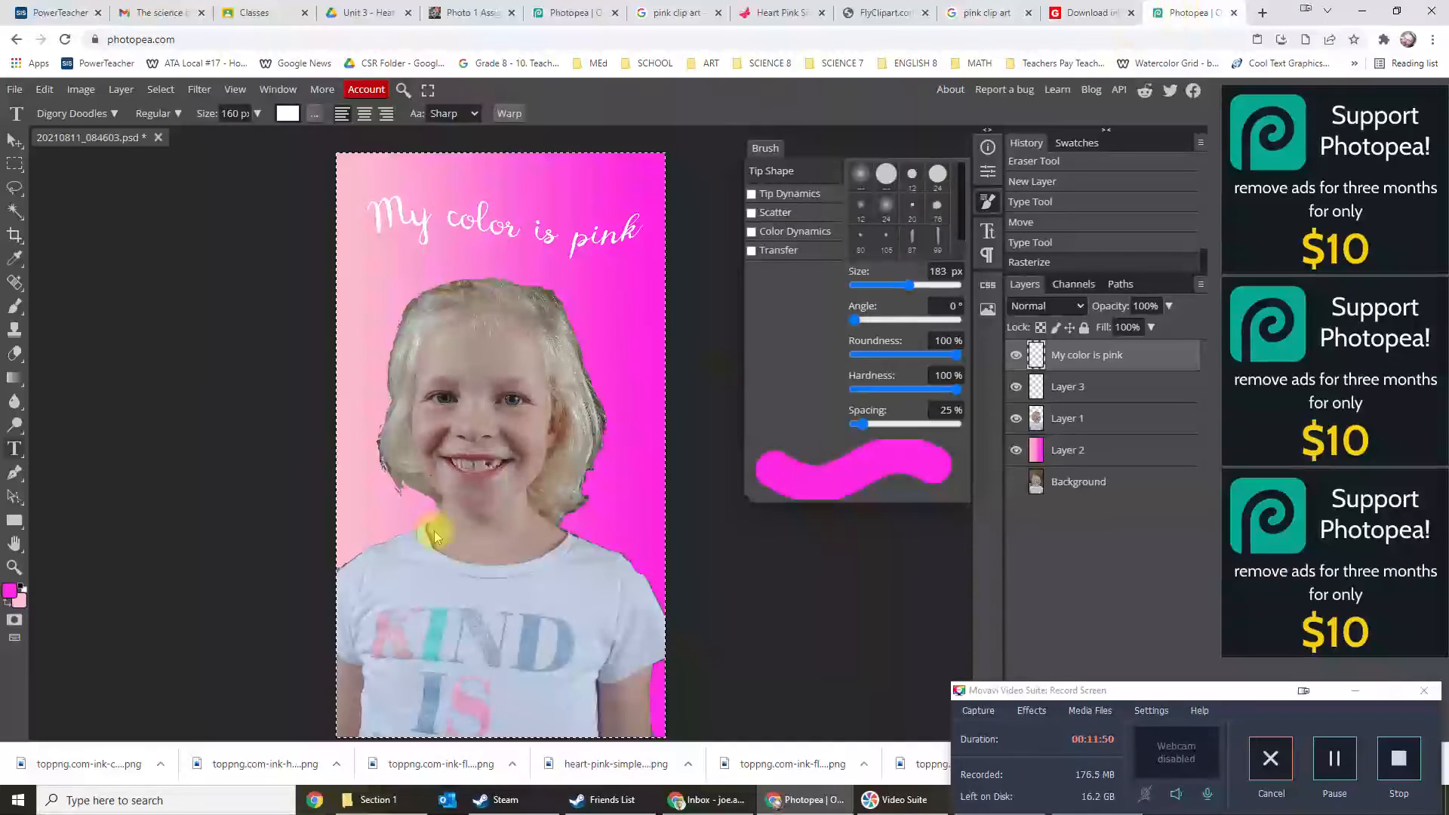
click(24, 92)
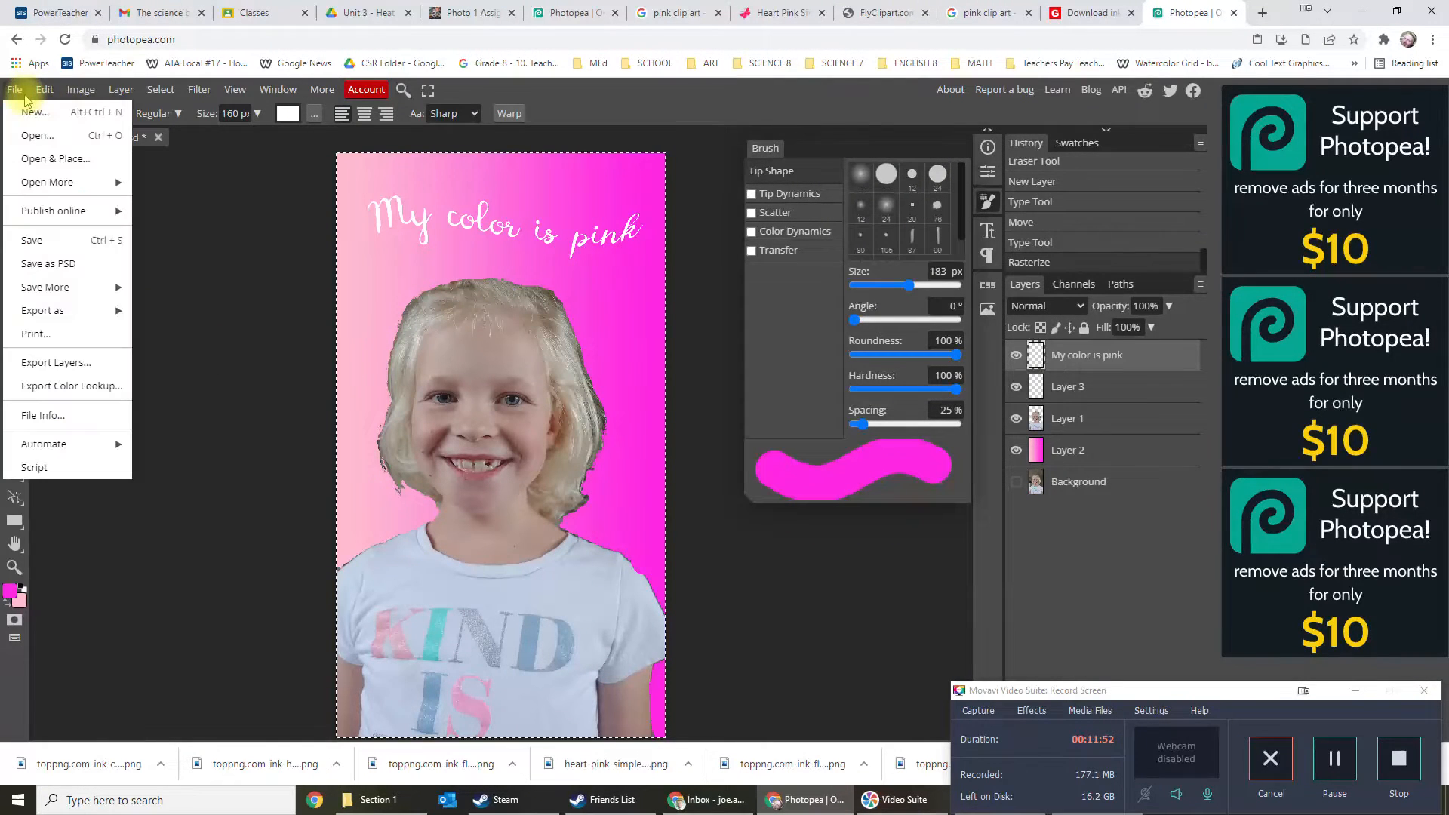
click(36, 168)
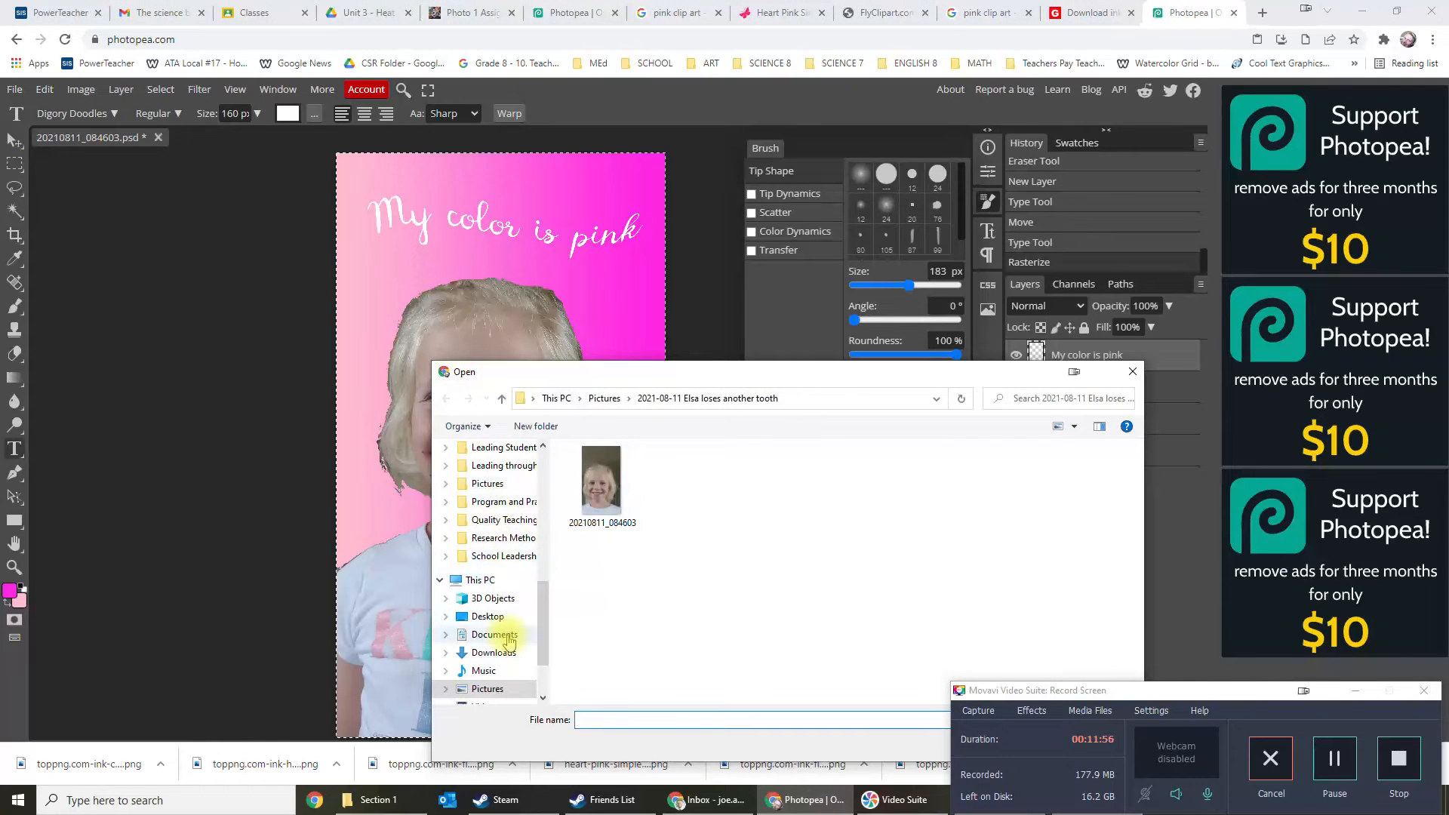
click(495, 652)
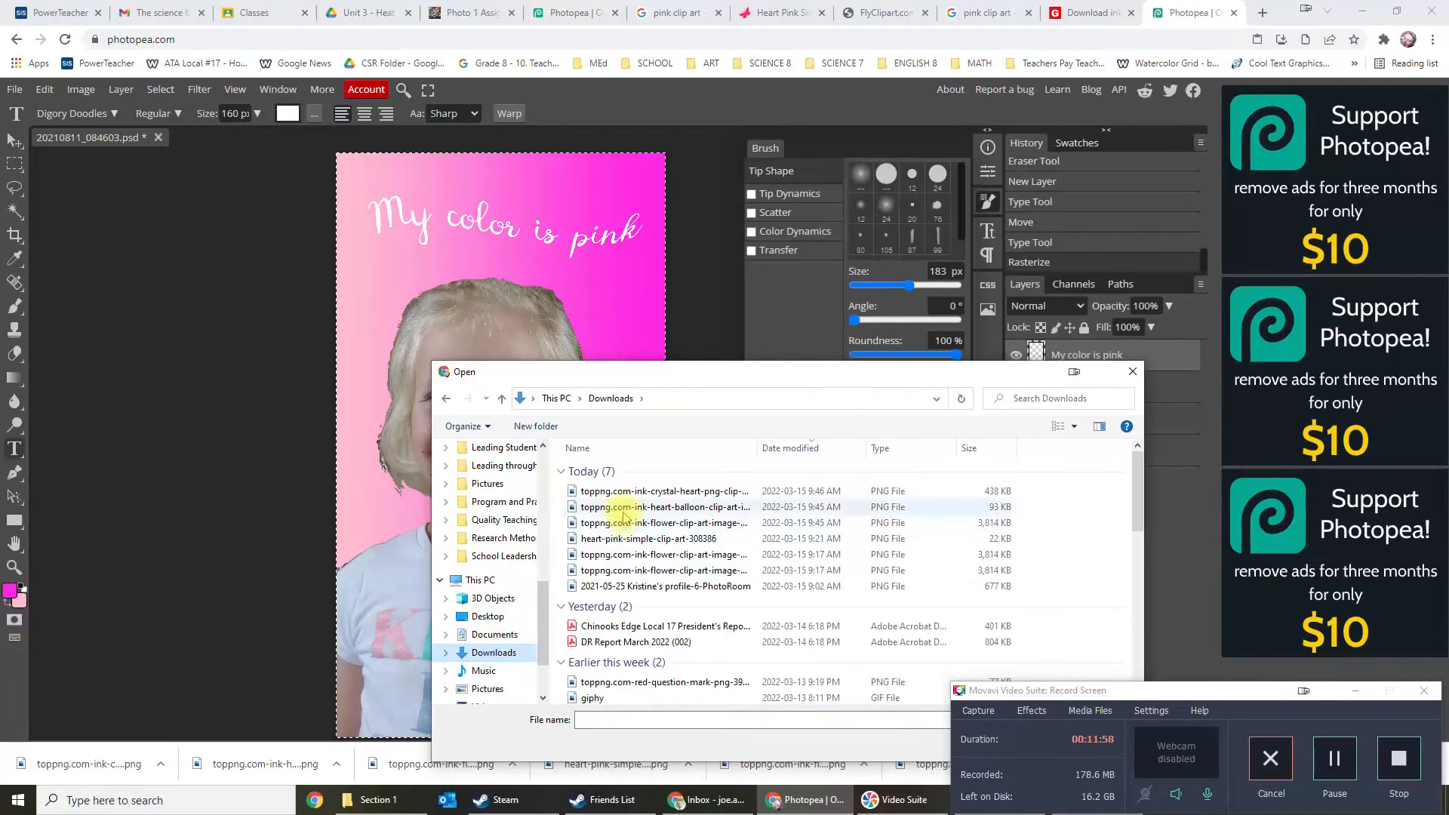
double_click(635, 494)
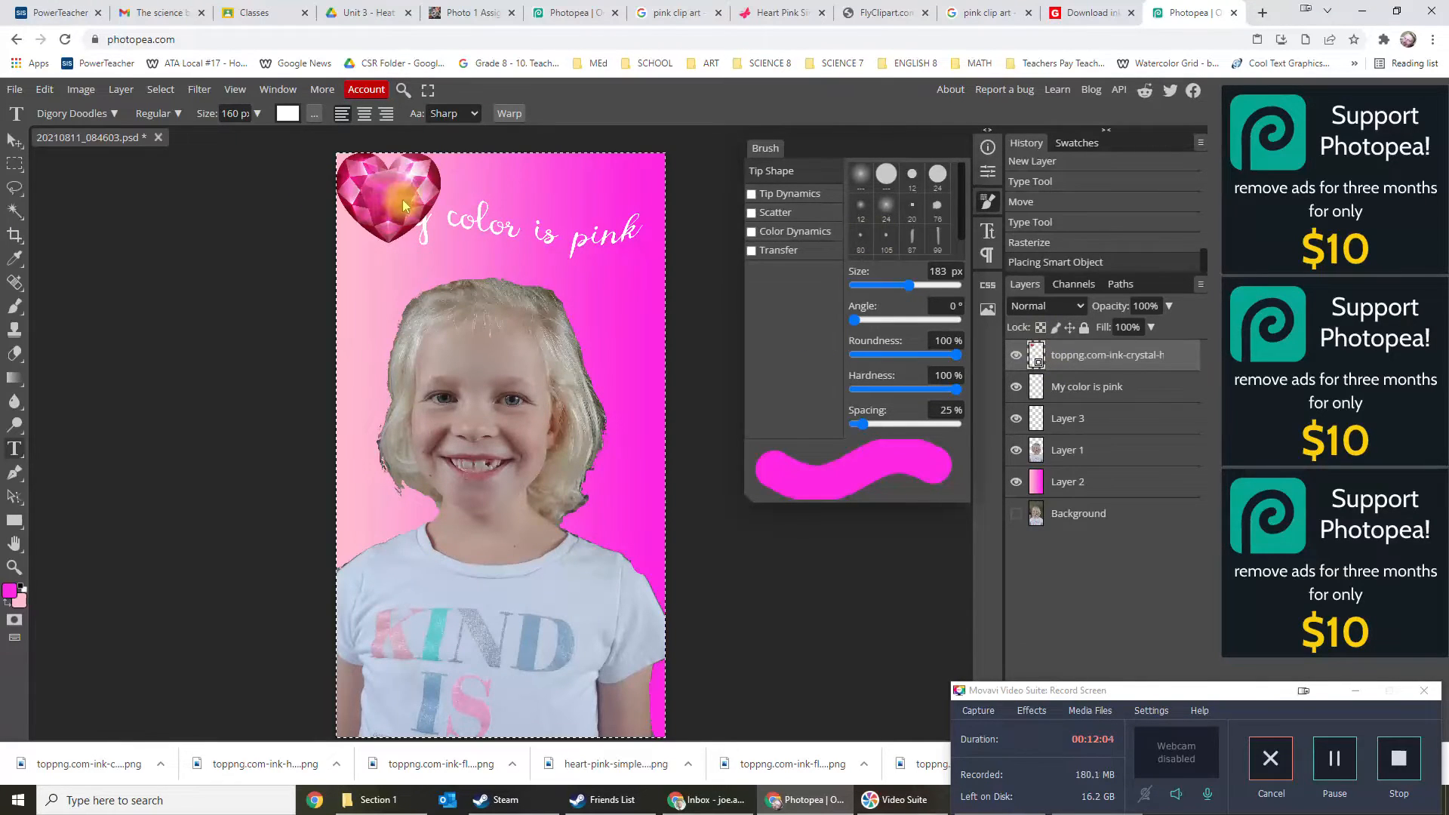
click(410, 223)
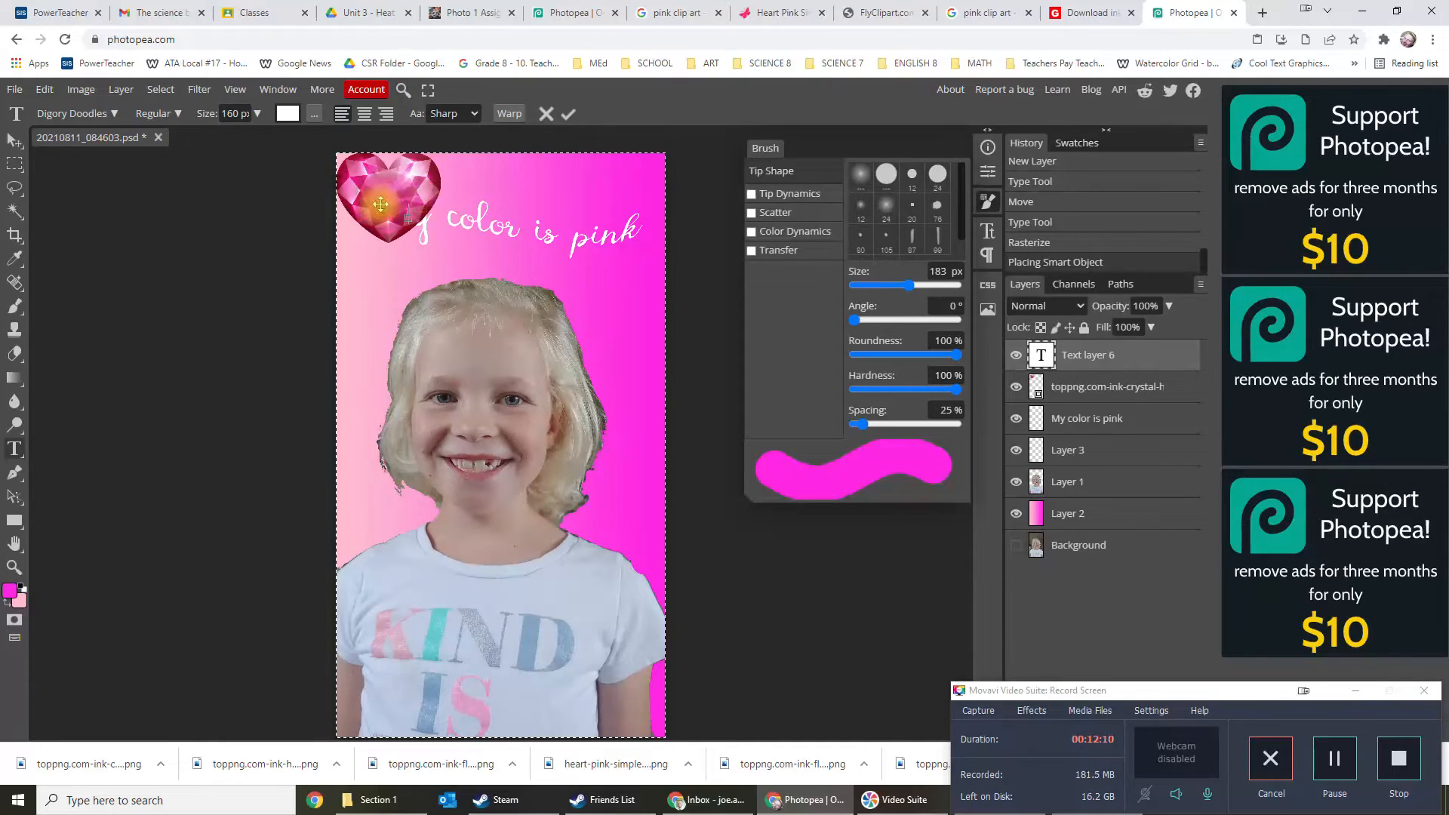
Rasterize the crystal heart layer and make it the active layer for the Move tool.
click(1104, 388)
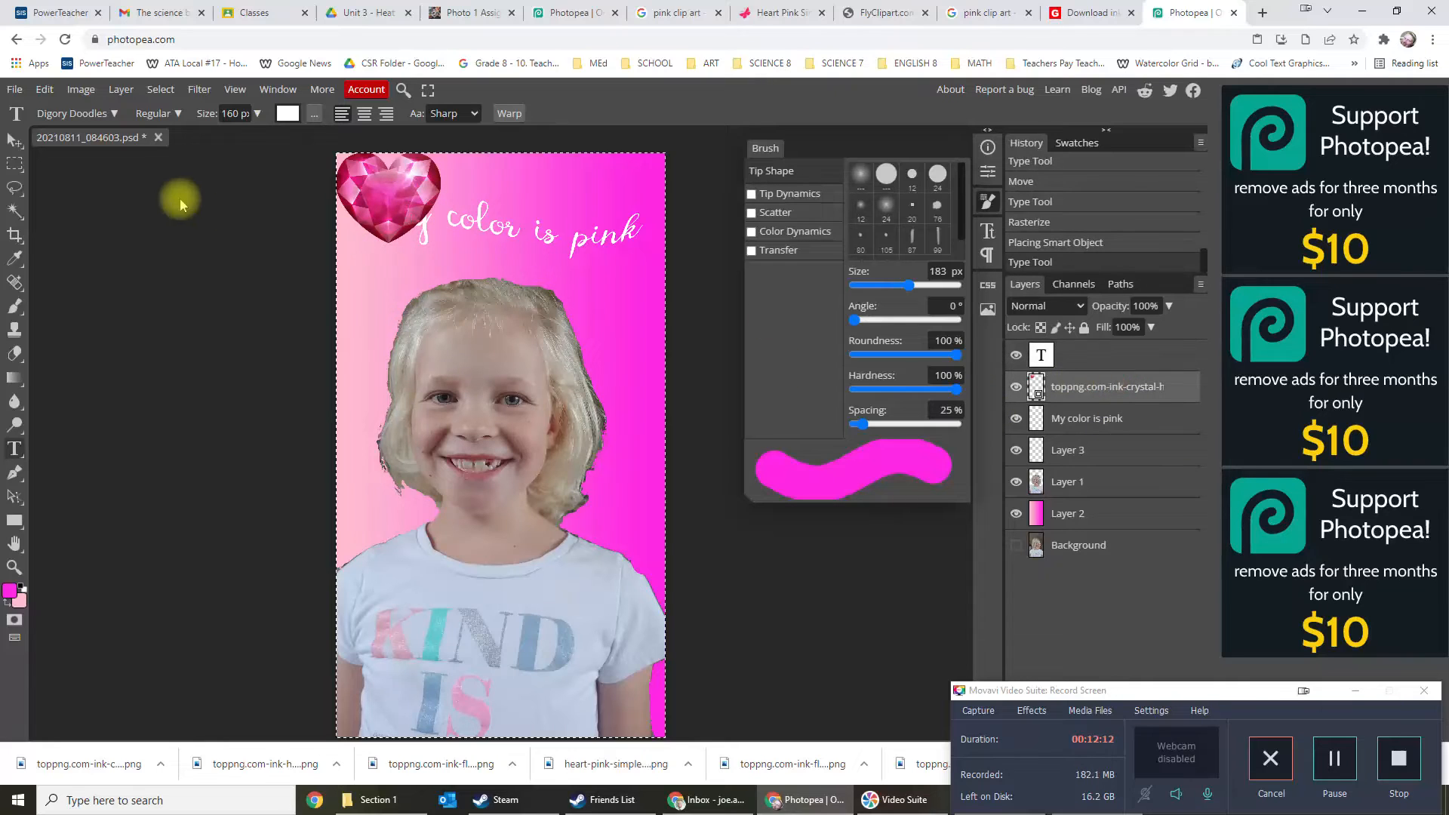
click(160, 91)
mouse_move(121, 90)
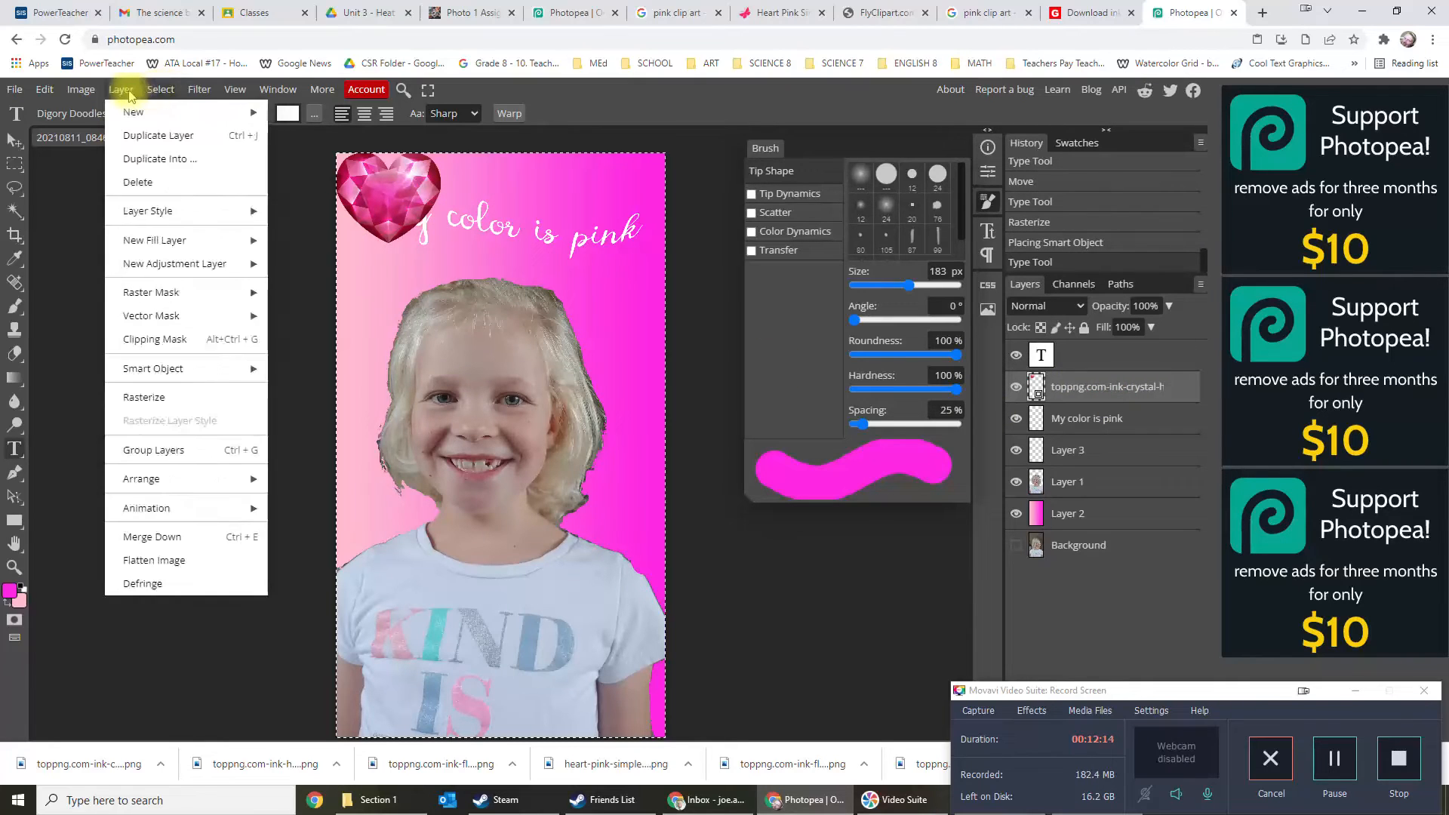
click(148, 397)
click(383, 206)
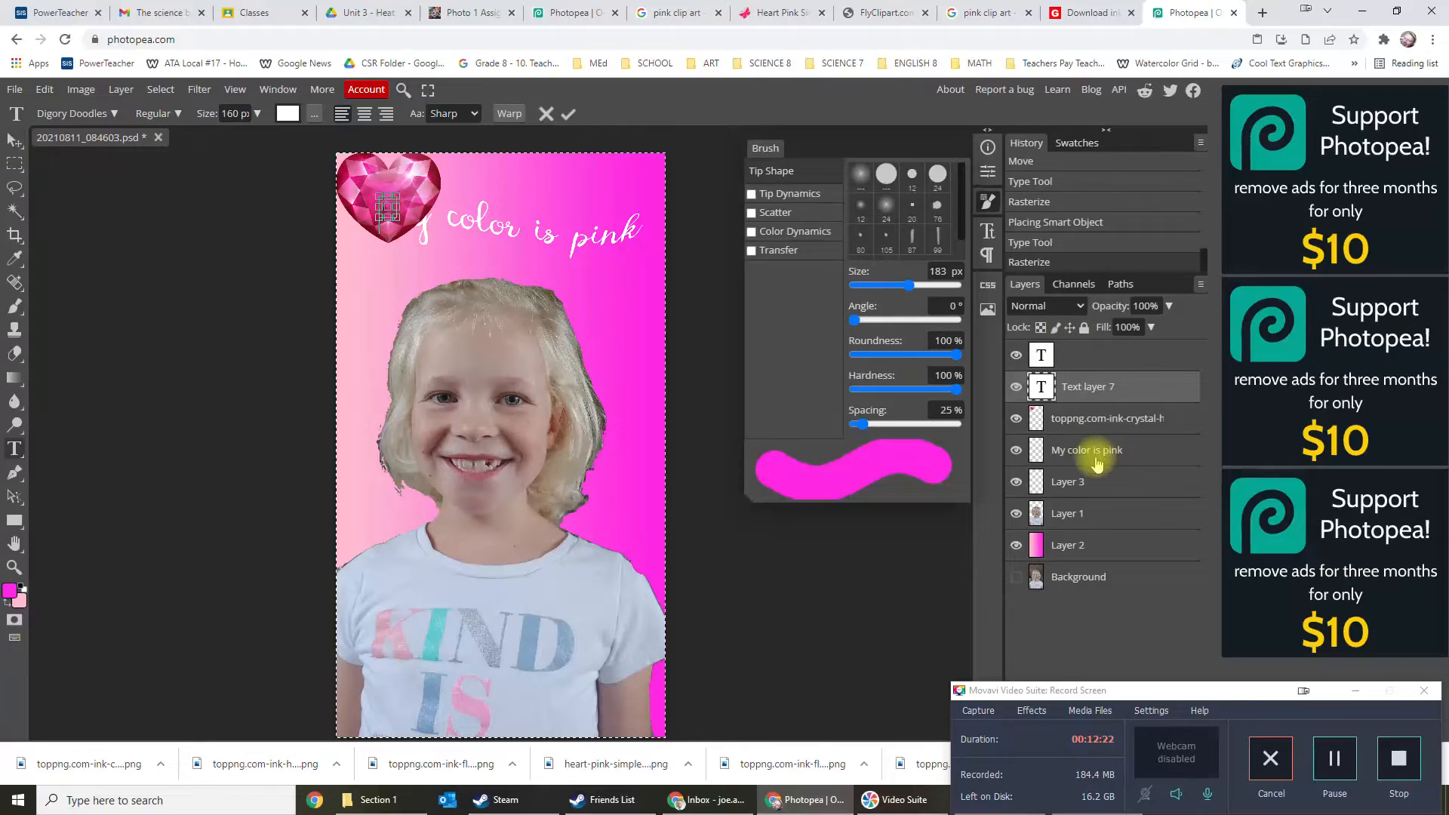
click(1087, 419)
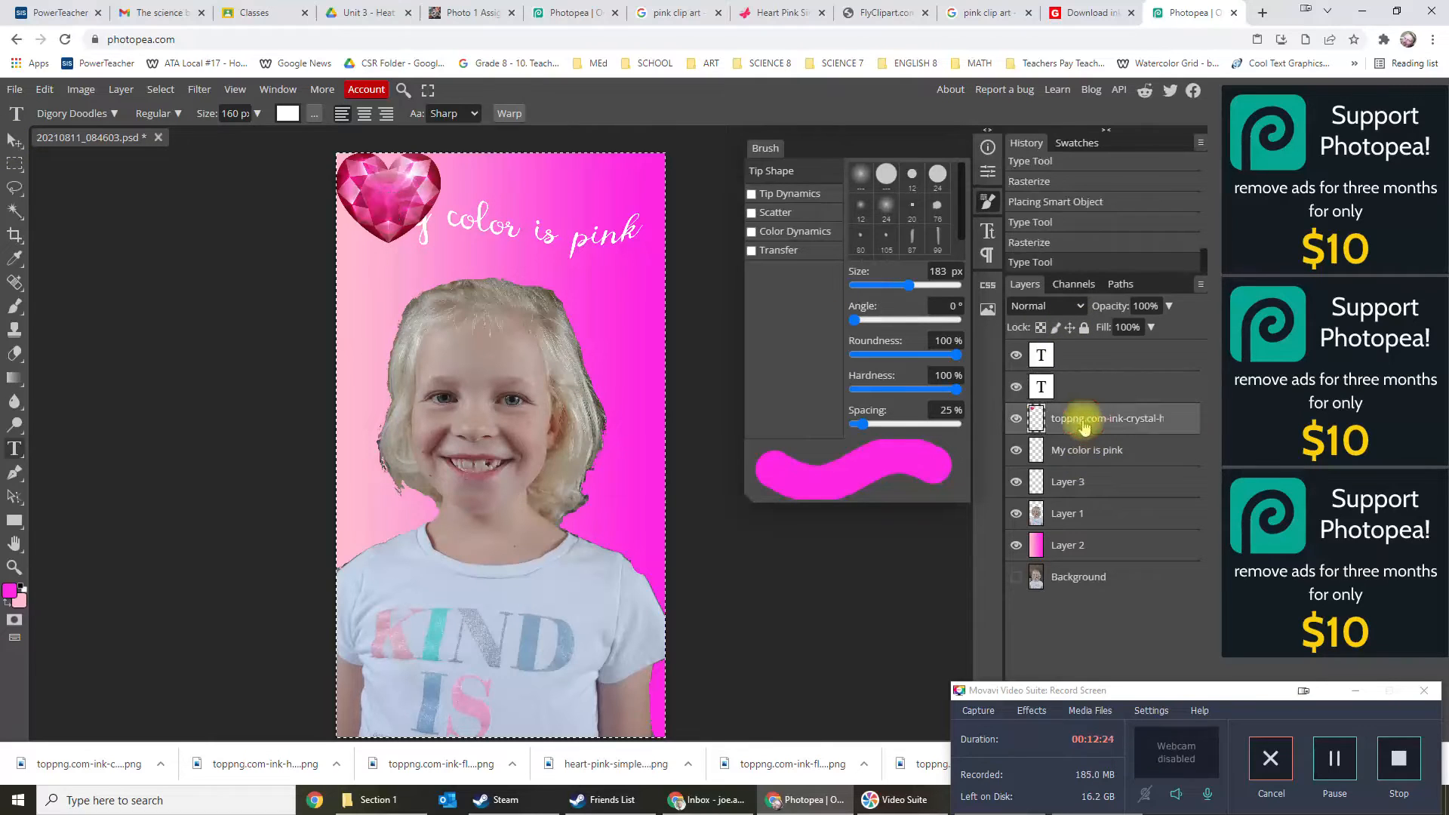
click(30, 138)
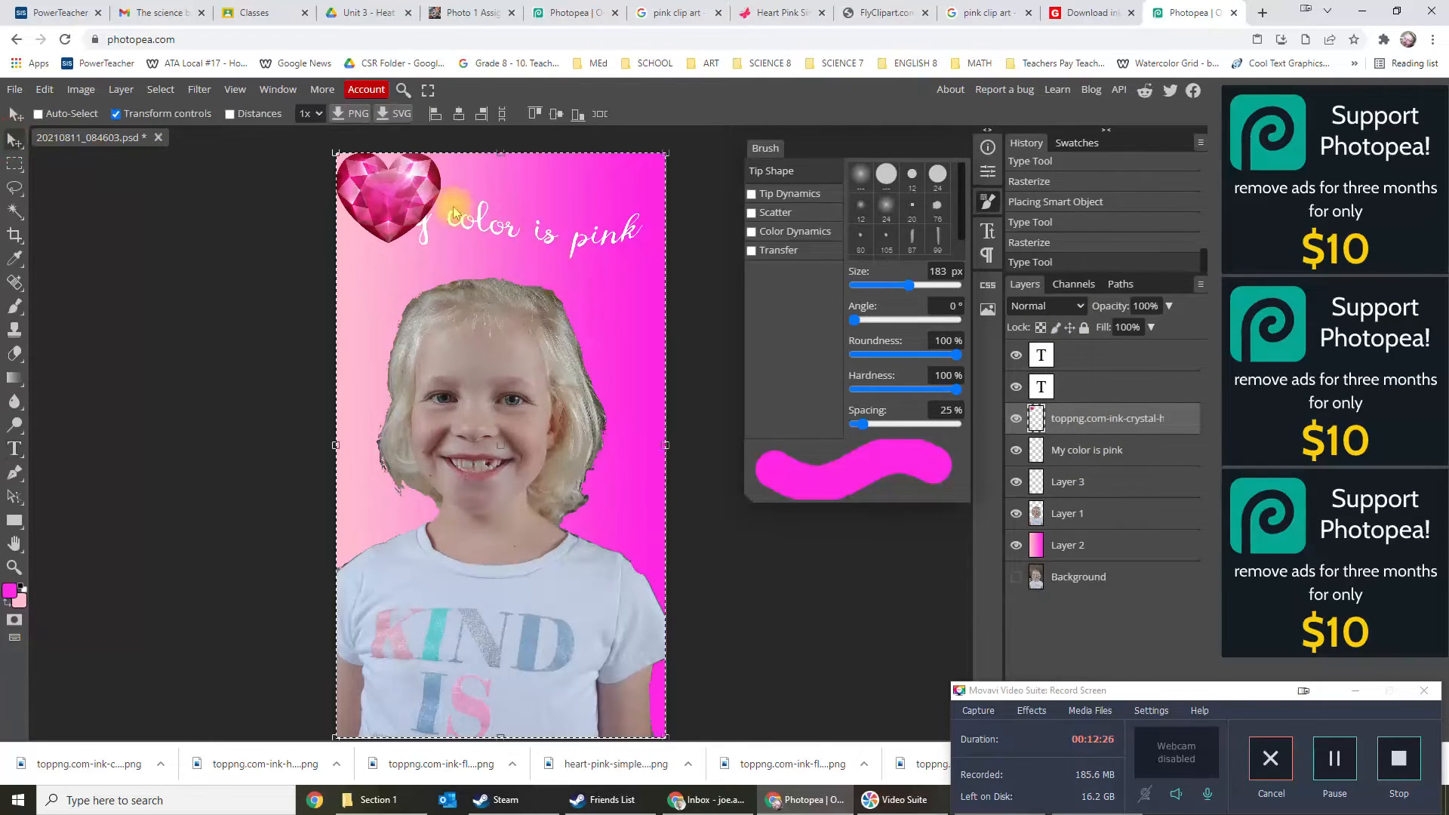
Move the crystal heart onto the girl's shoulder, rotate it about 13.6° and enlarge it to about 126% by 131%.
click(429, 199)
drag(419, 194, 655, 500)
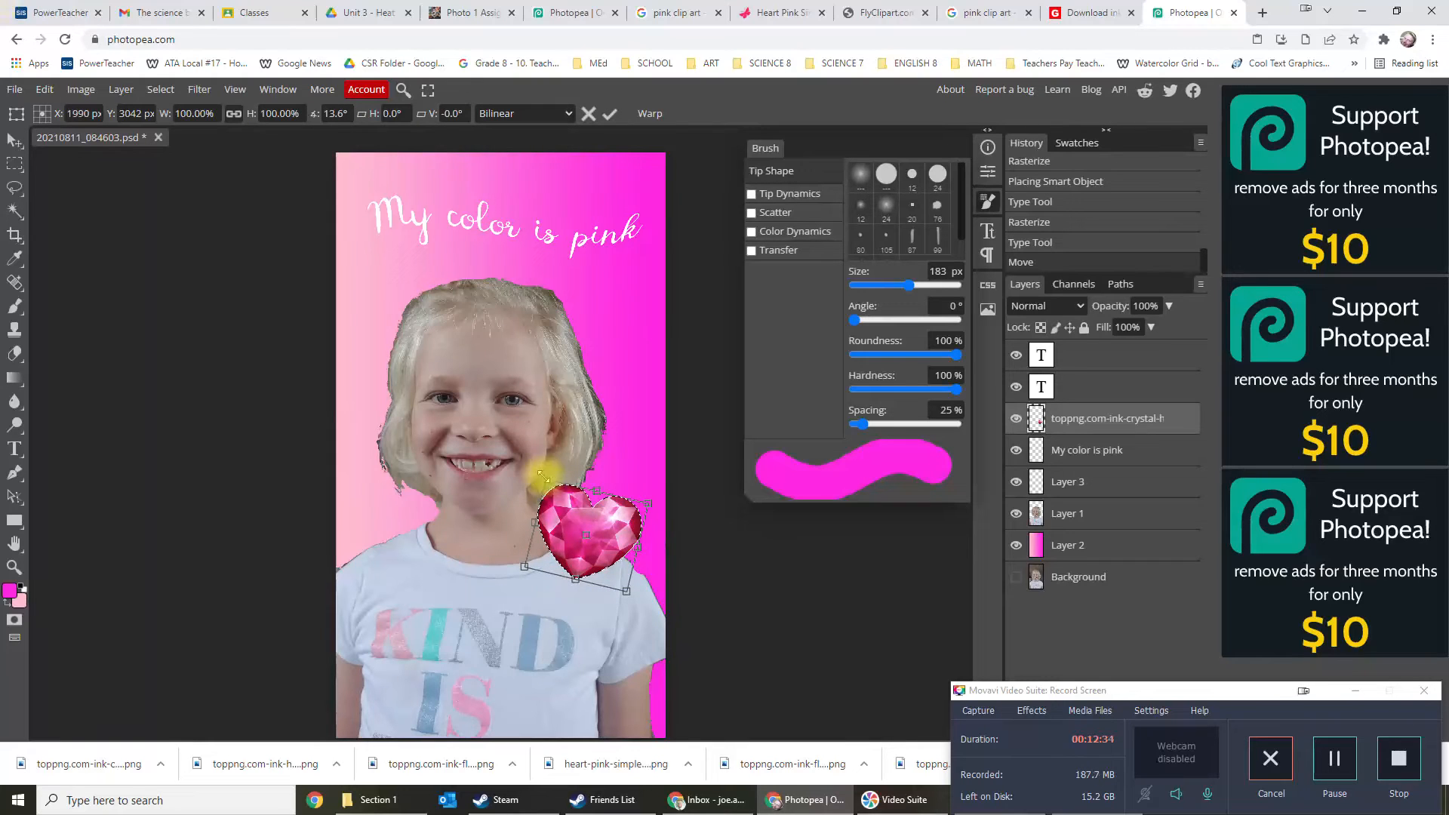
drag(545, 475, 526, 443)
drag(561, 513, 578, 578)
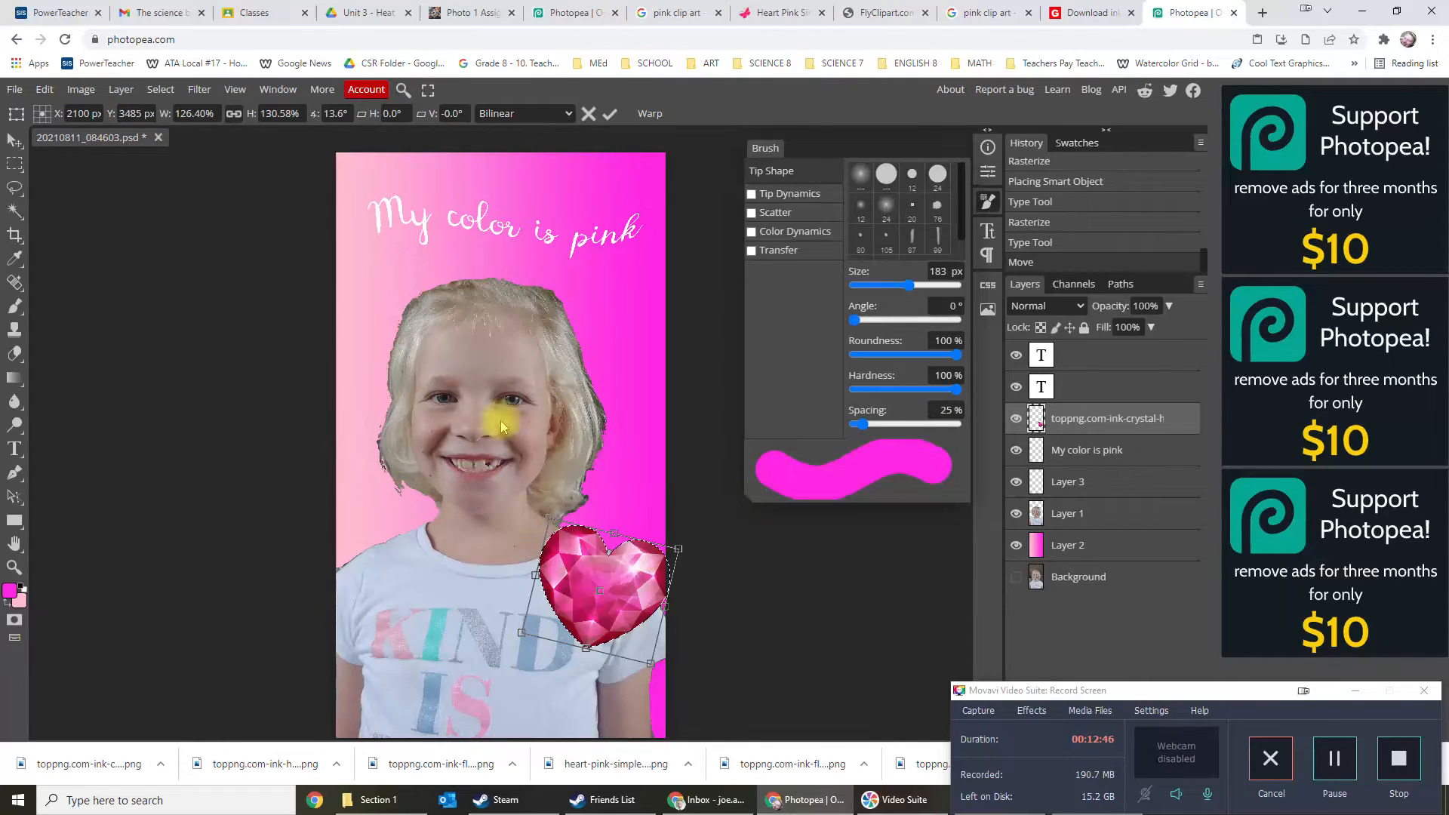
Place the heart balloon PNG from the Downloads folder as a new layer and rasterize it.
click(15, 90)
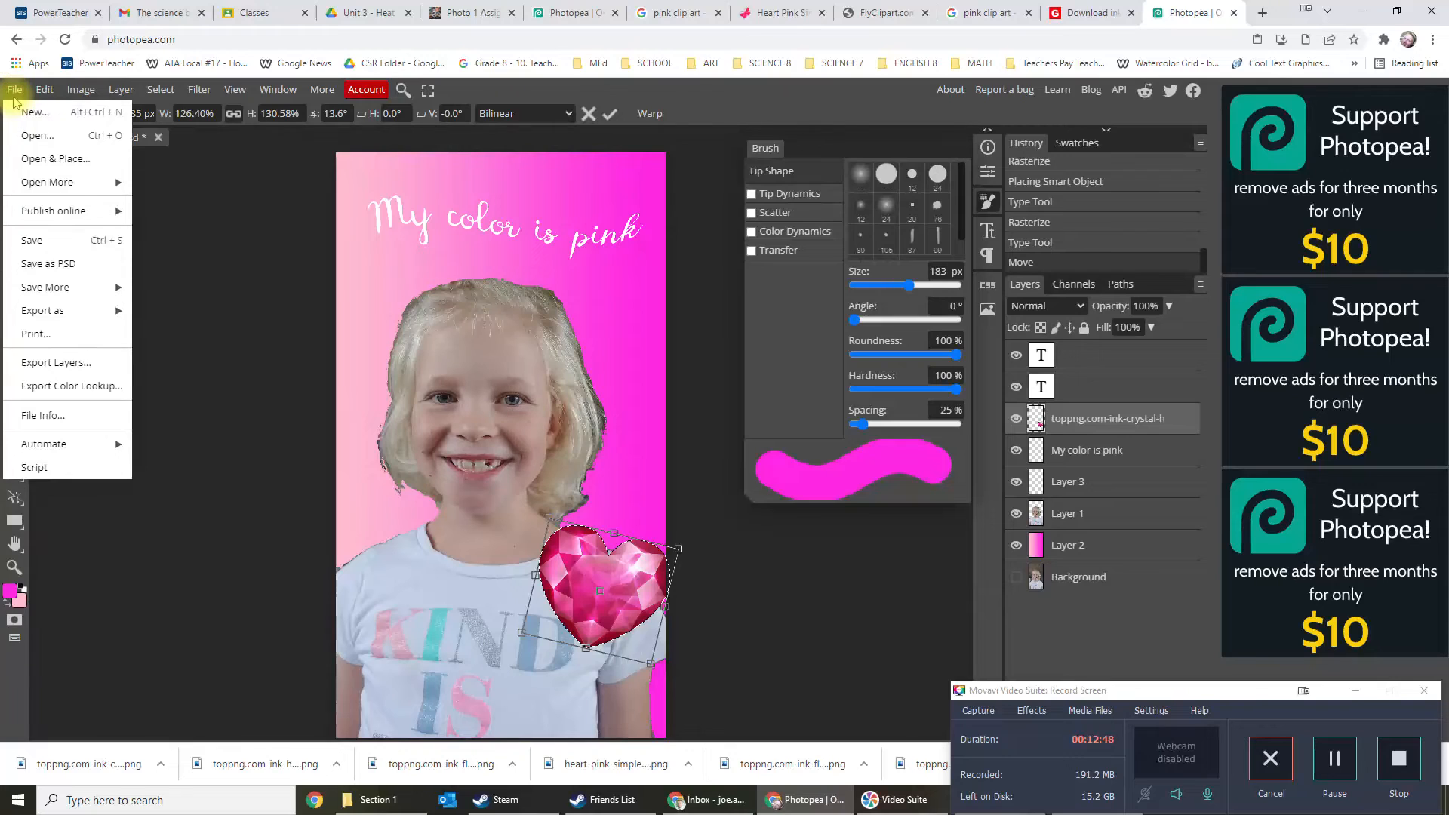
click(54, 160)
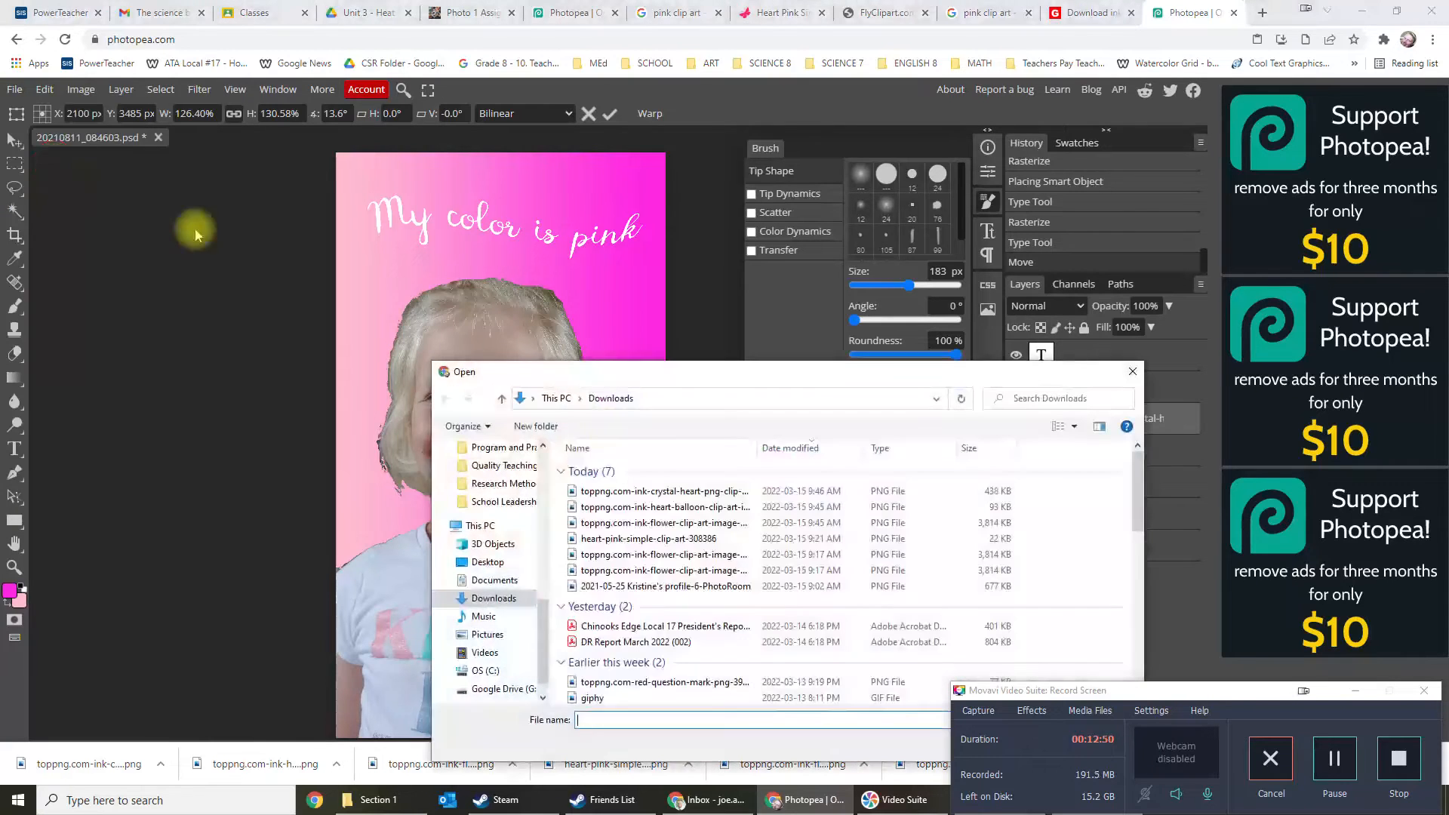
double_click(663, 506)
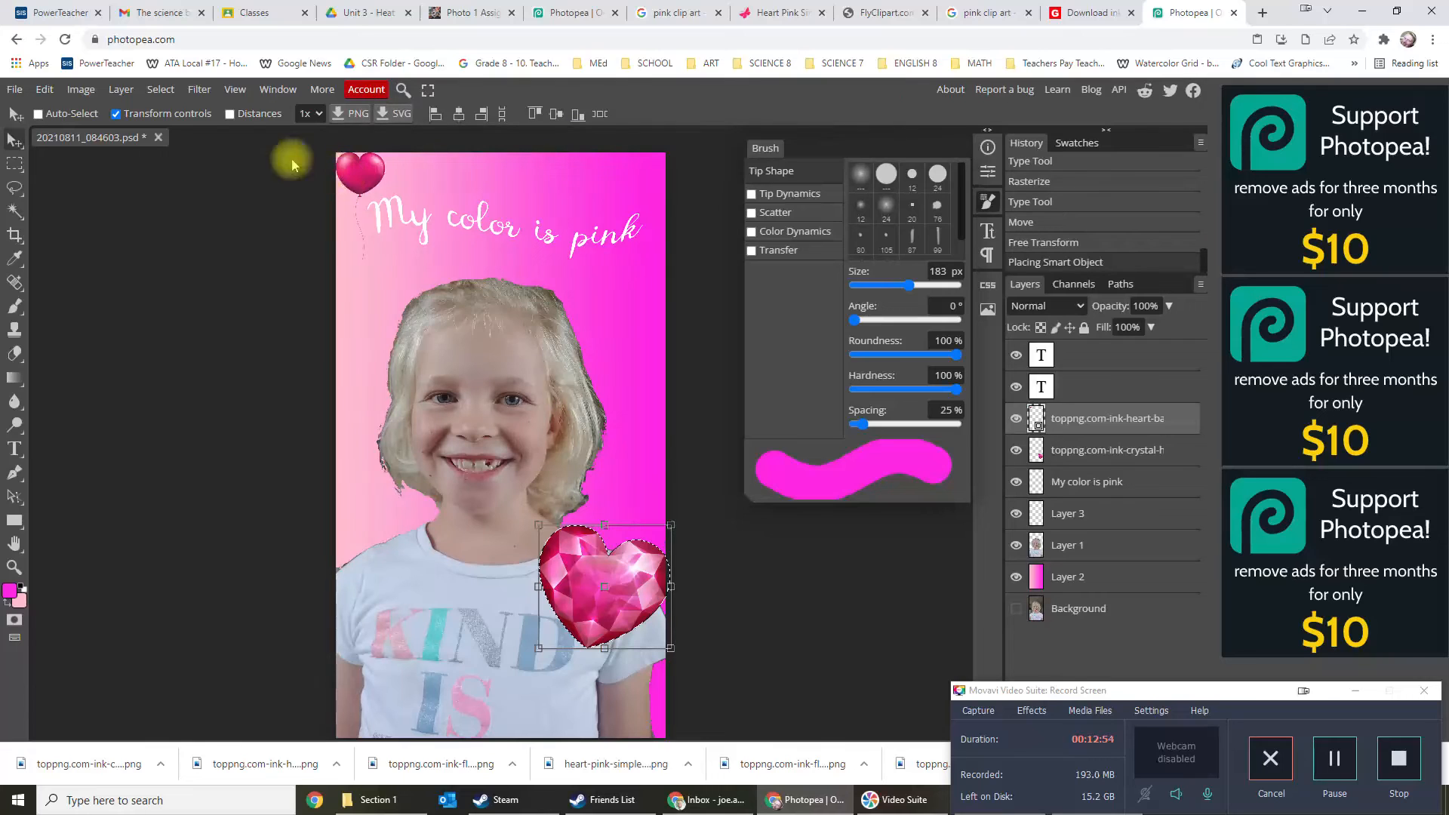
click(121, 93)
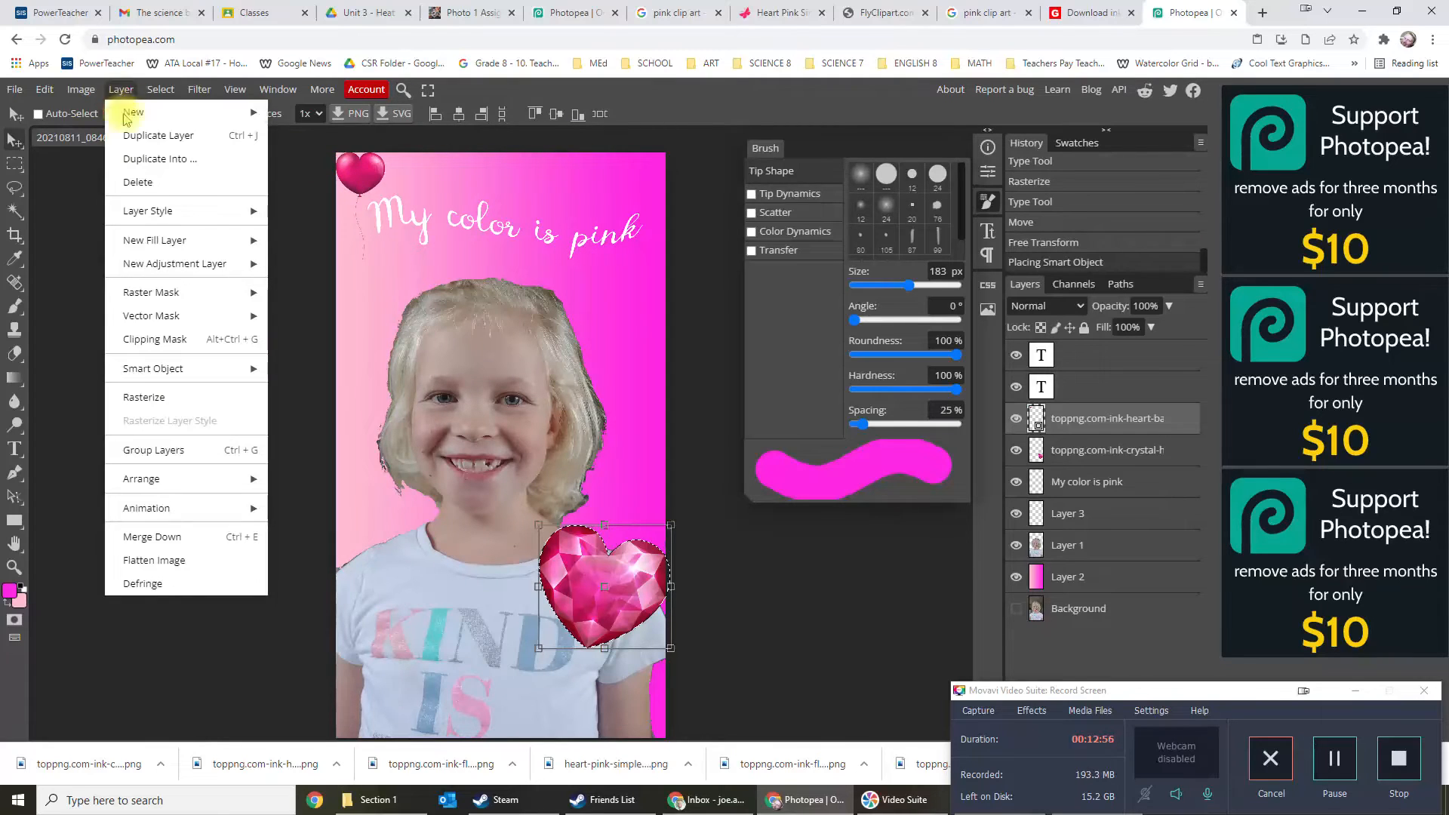
click(211, 399)
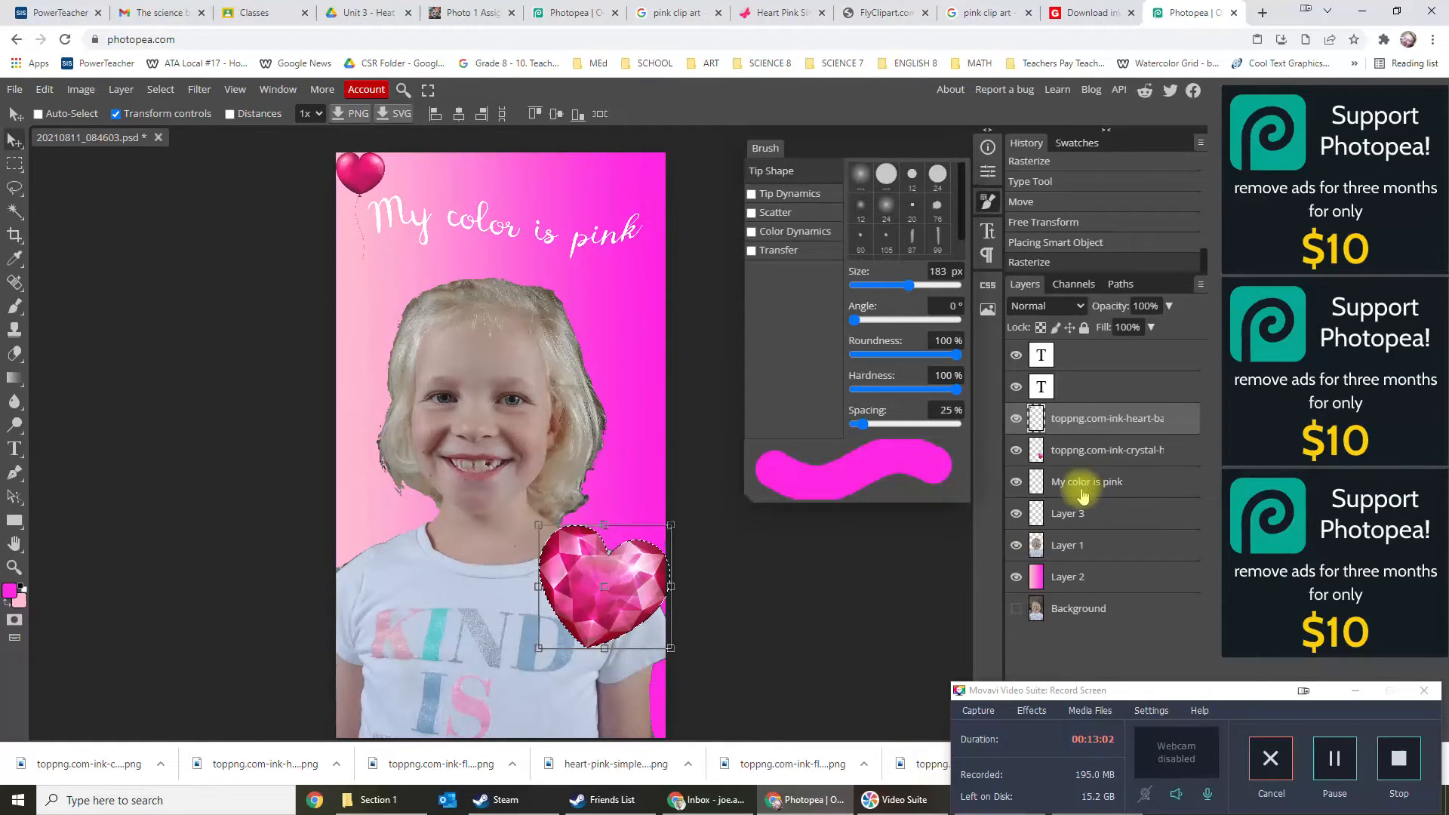
Try to move the heart balloon from the upper corner of the picture down to the girl's chin.
click(1084, 453)
click(1083, 422)
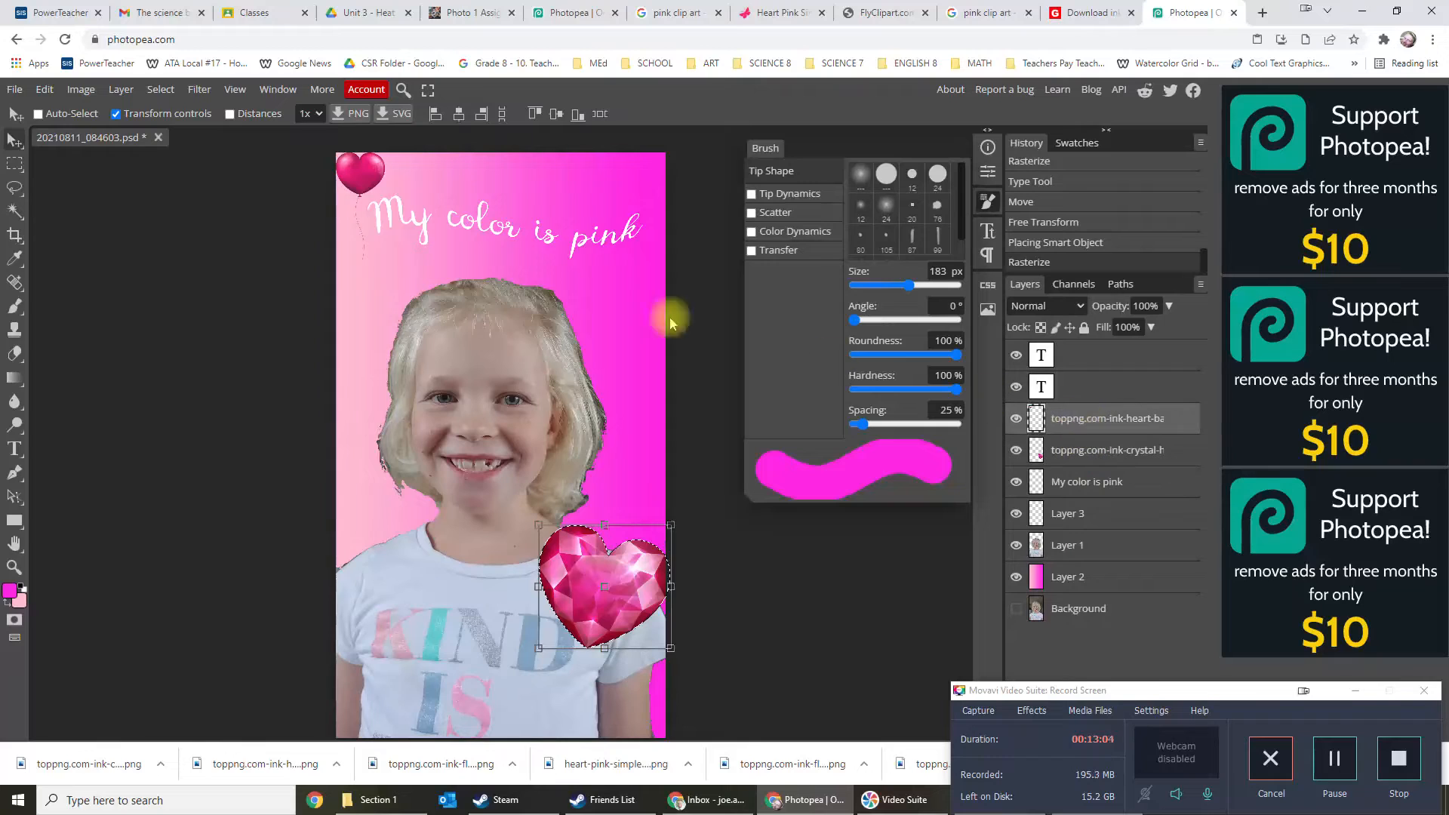
drag(364, 180, 462, 508)
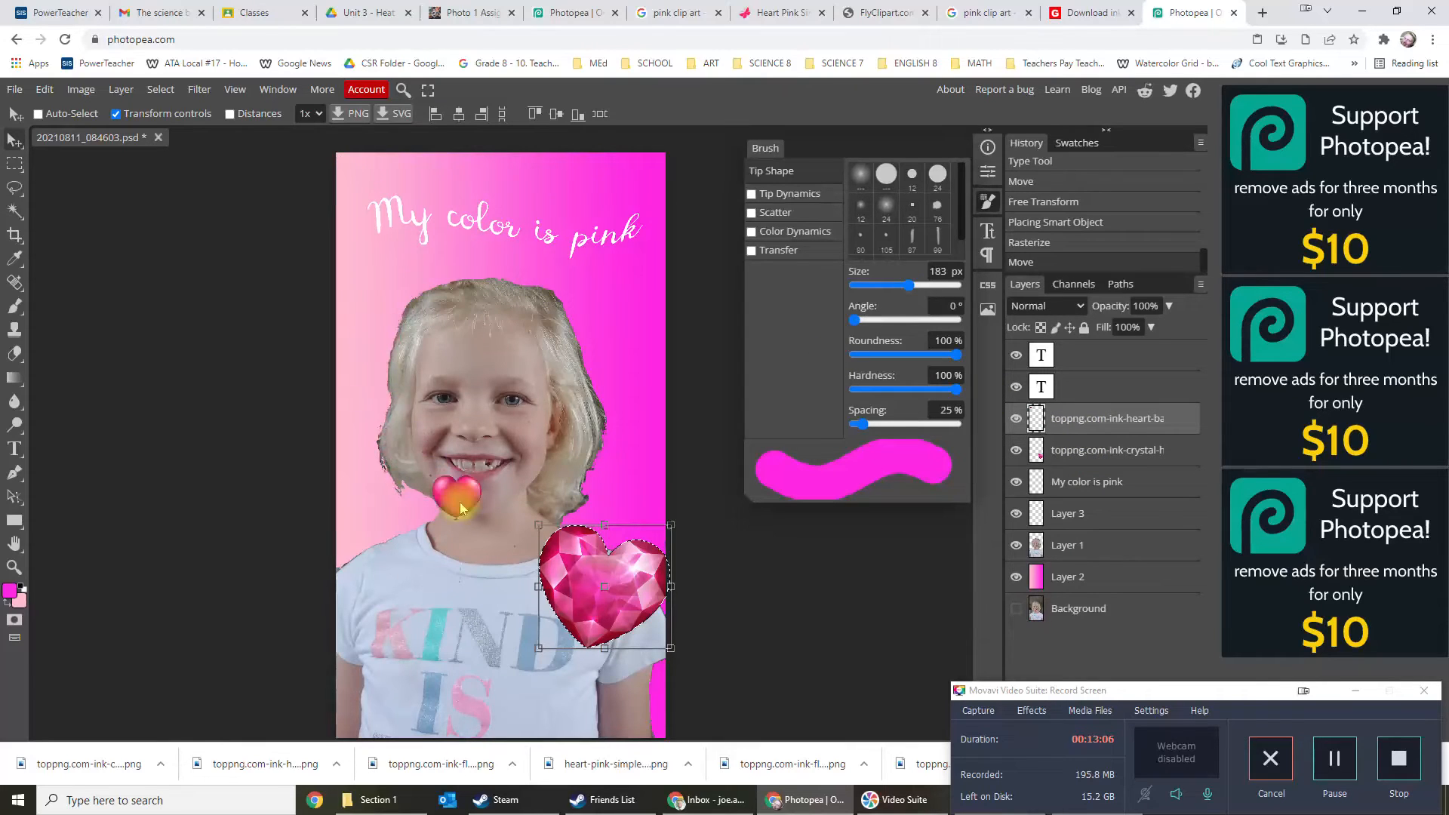
click(121, 89)
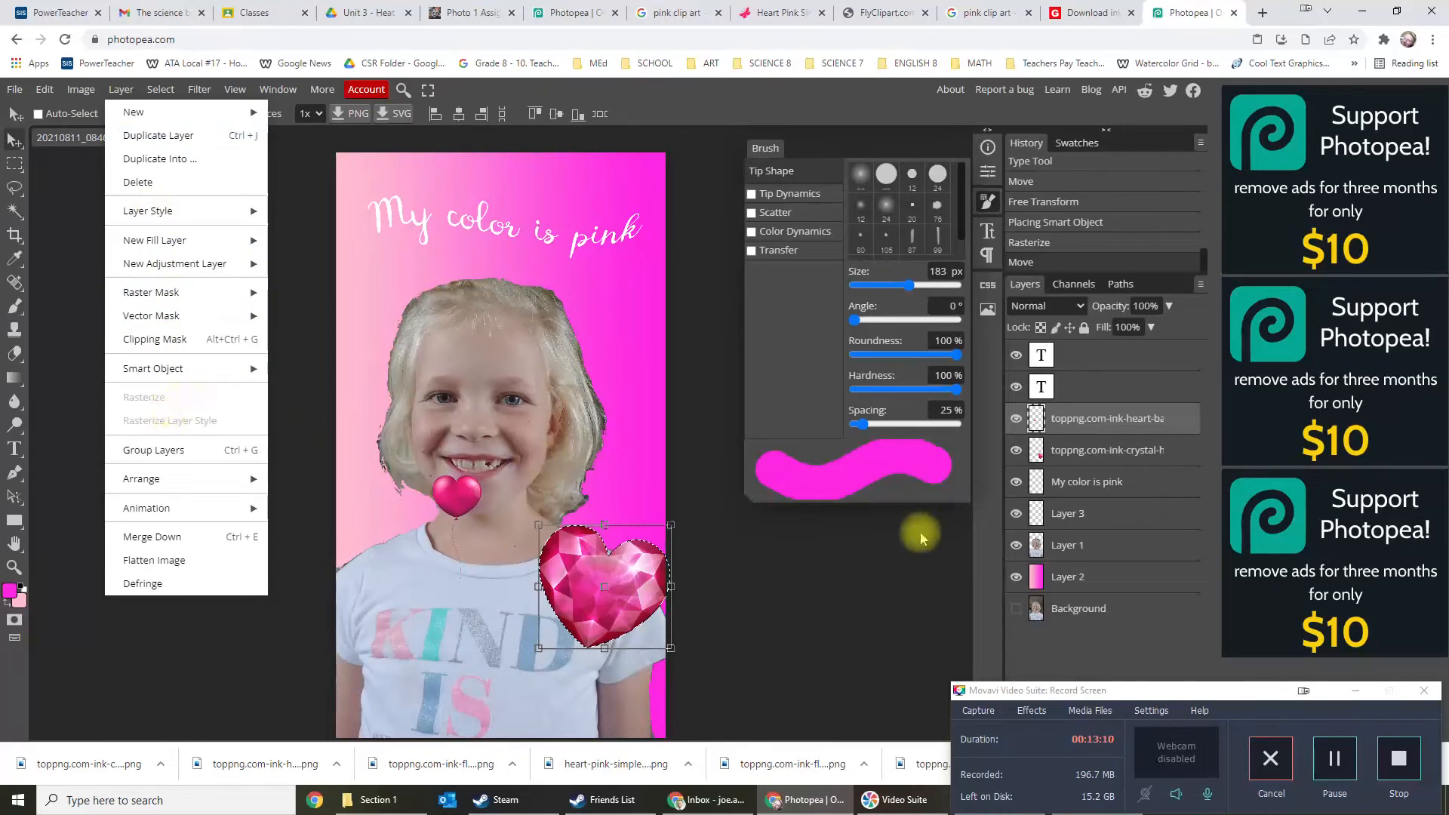
click(821, 575)
click(631, 559)
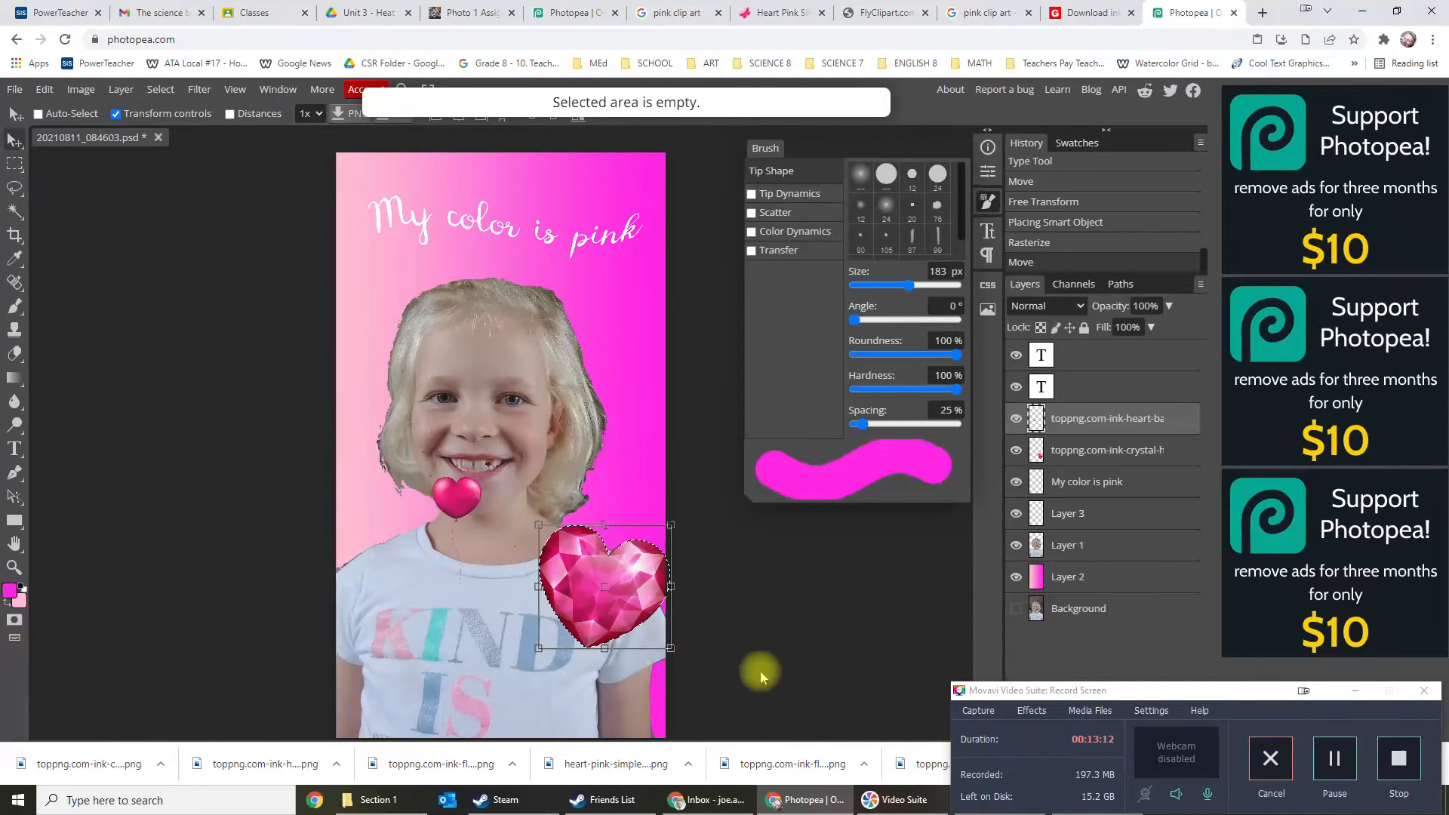
Select the cut-out portrait on Layer 1 and try shifting it up and to the right.
click(1057, 450)
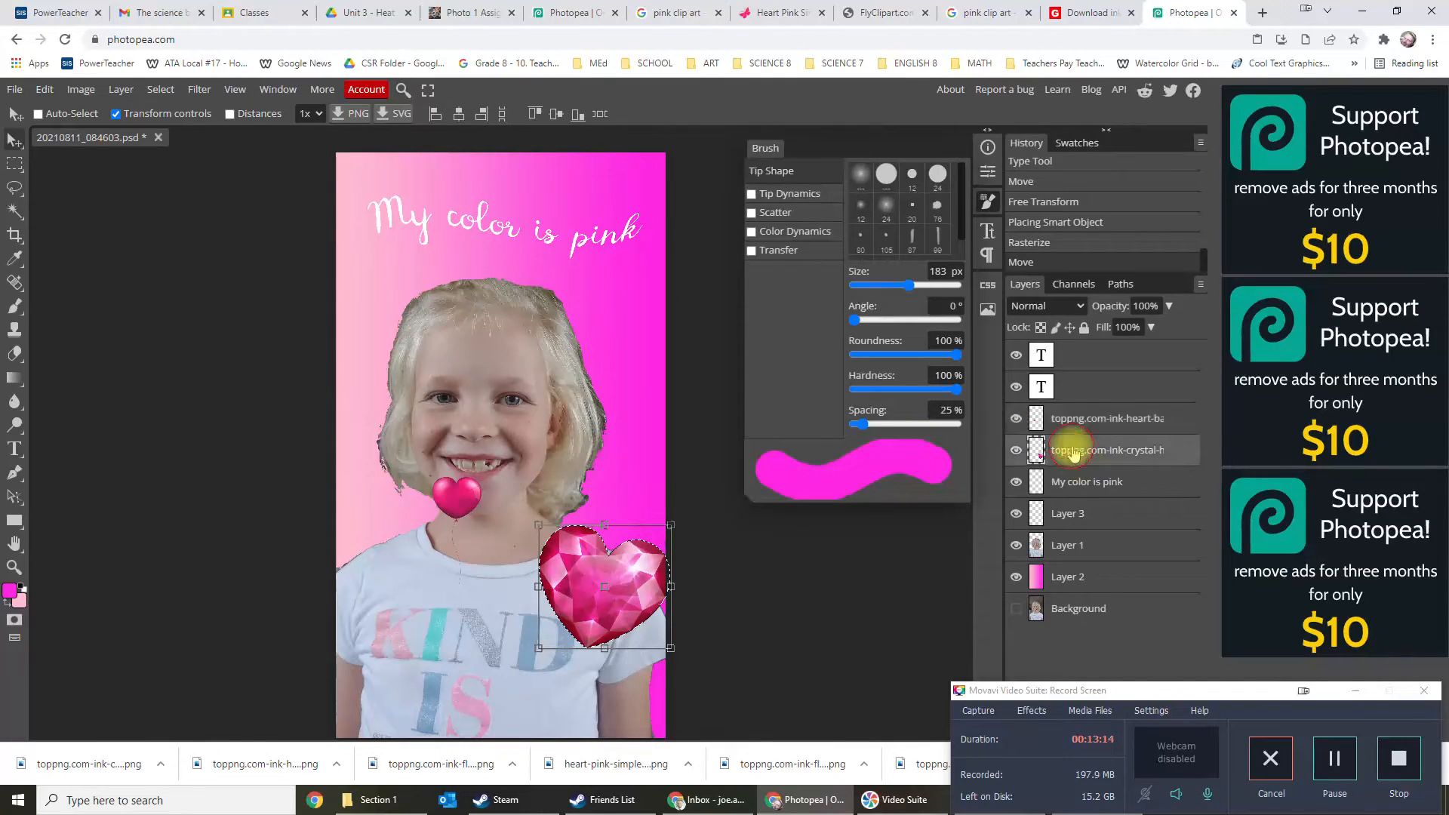
click(1068, 513)
click(1076, 562)
click(1065, 583)
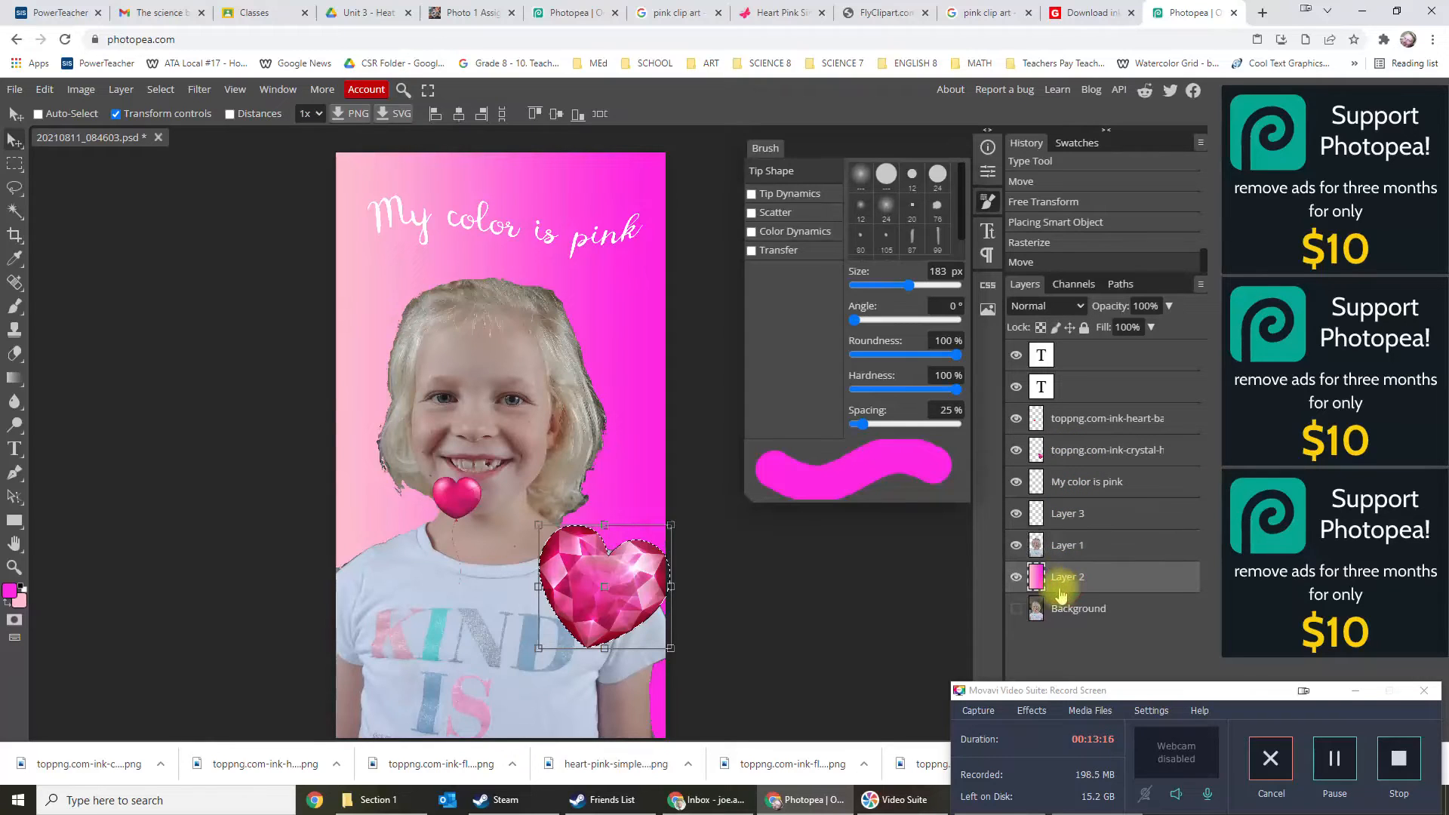
right_click(580, 561)
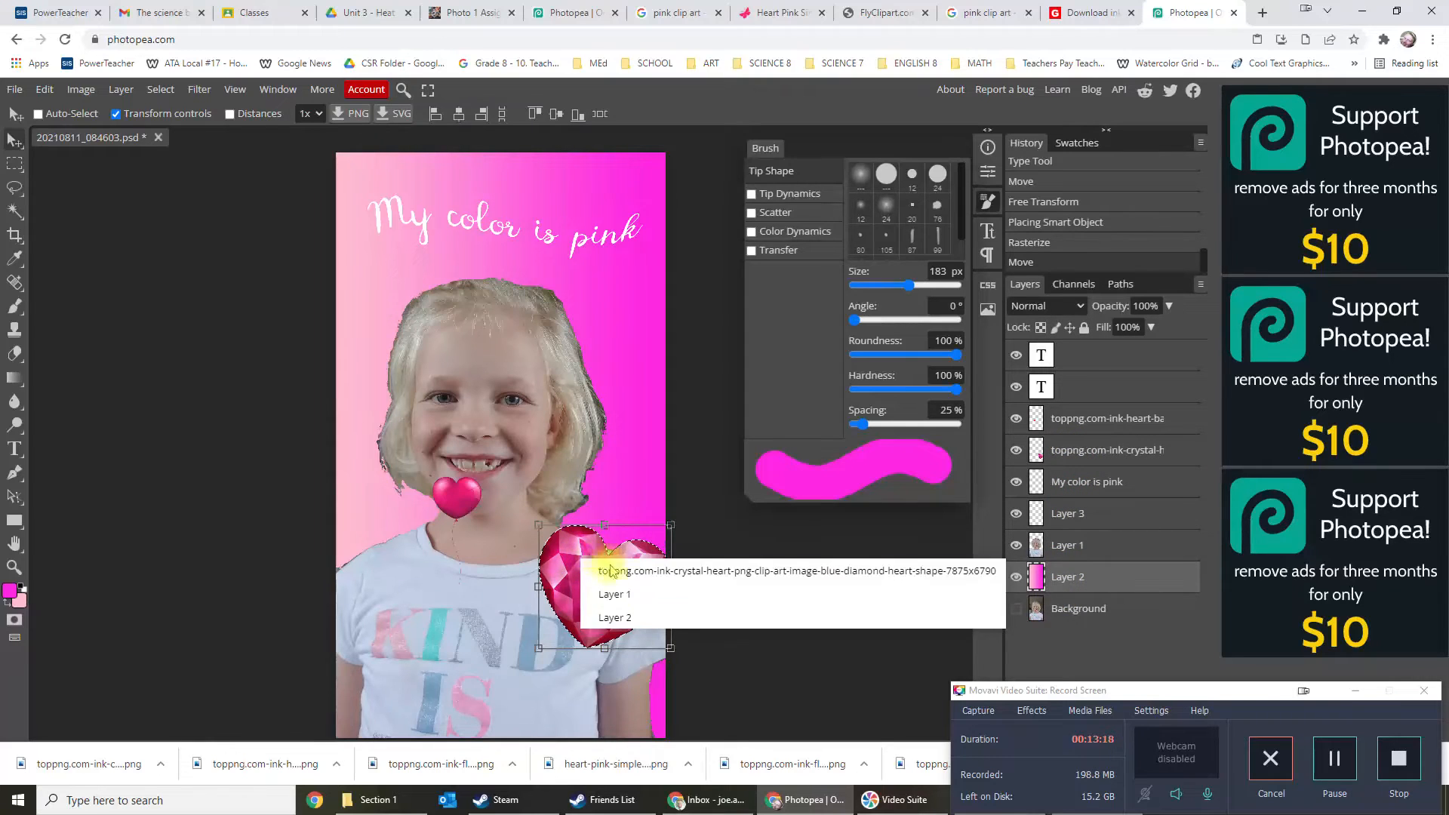
click(615, 594)
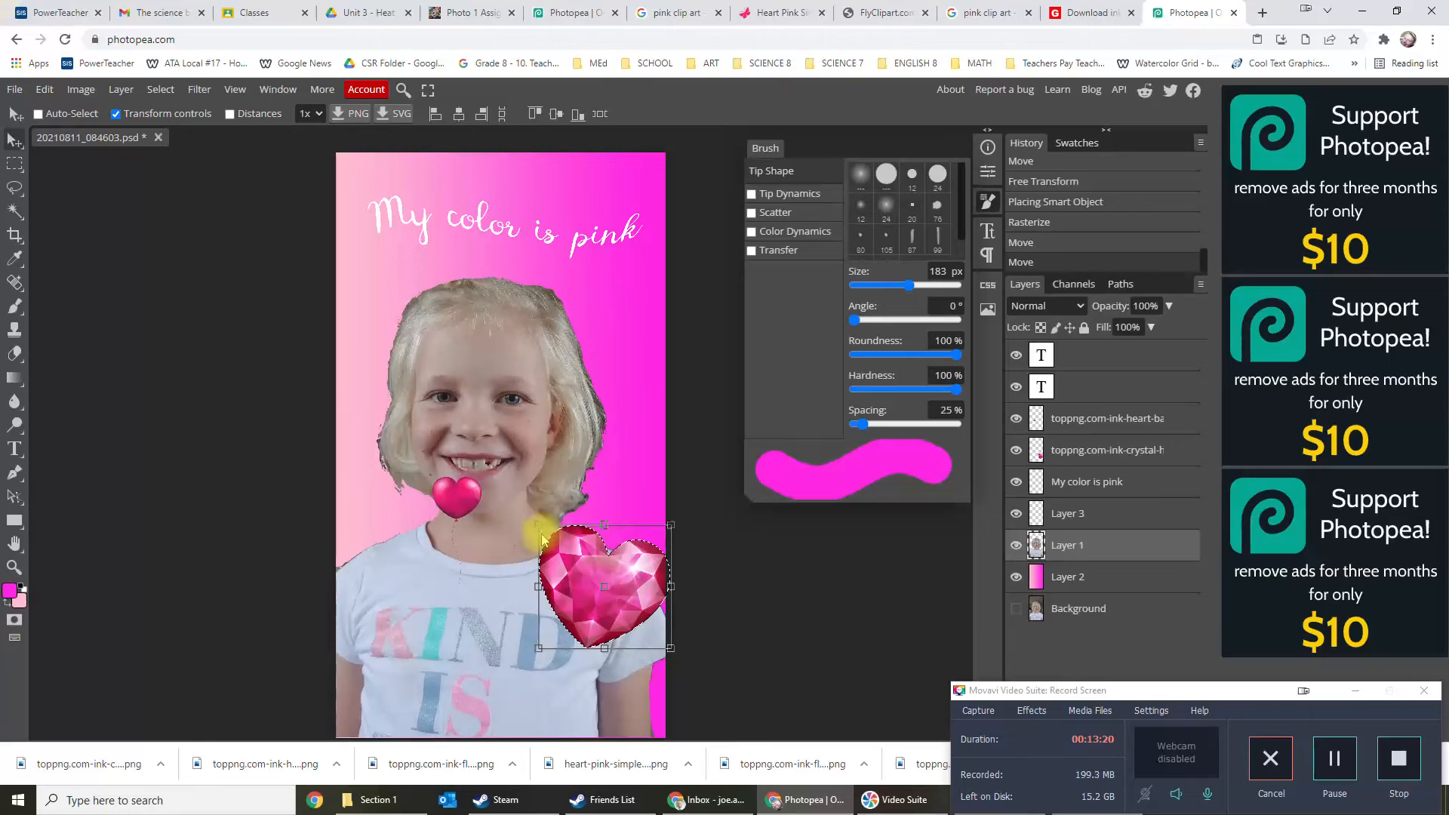
click(60, 39)
click(838, 128)
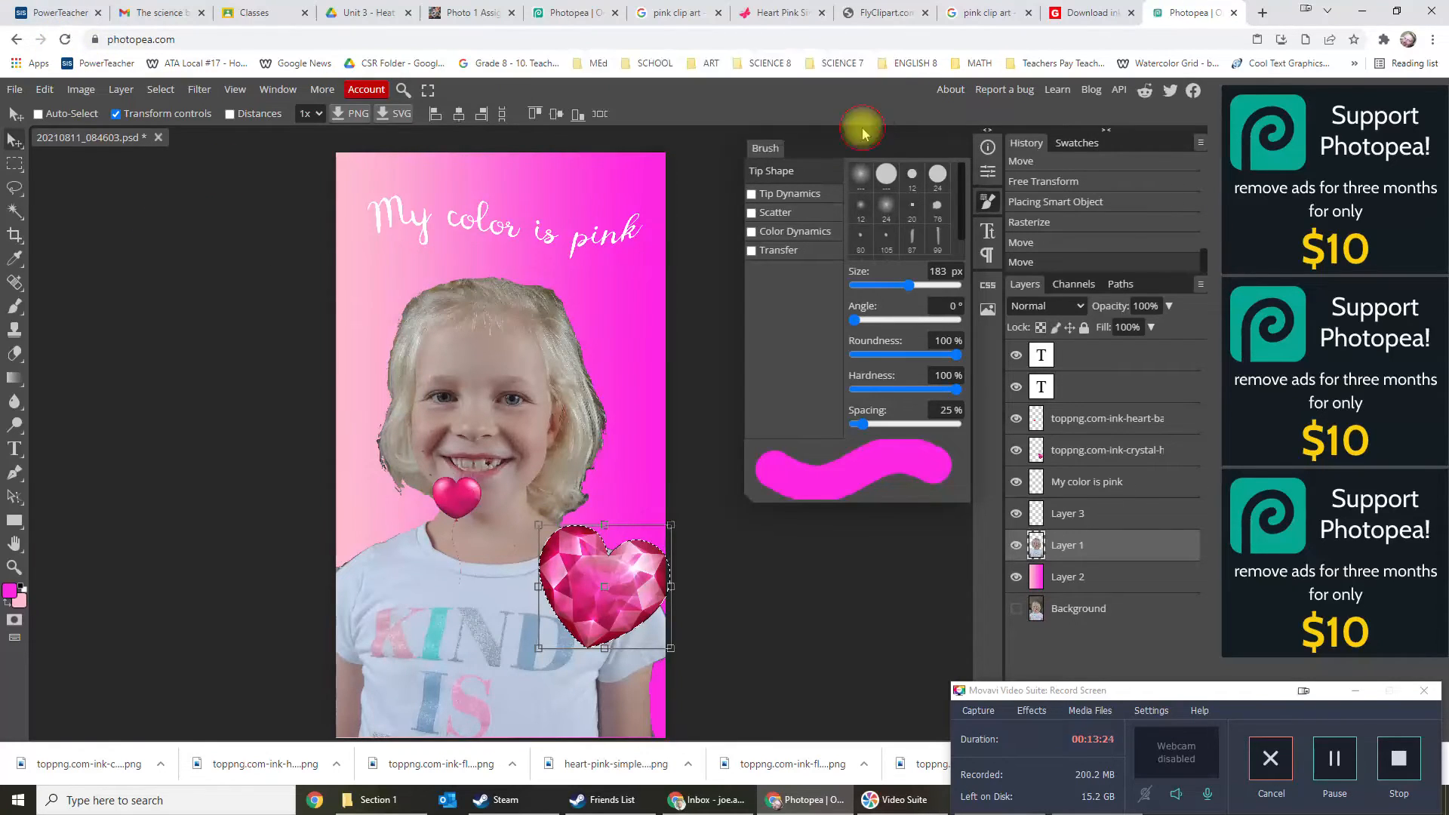
drag(428, 487, 528, 446)
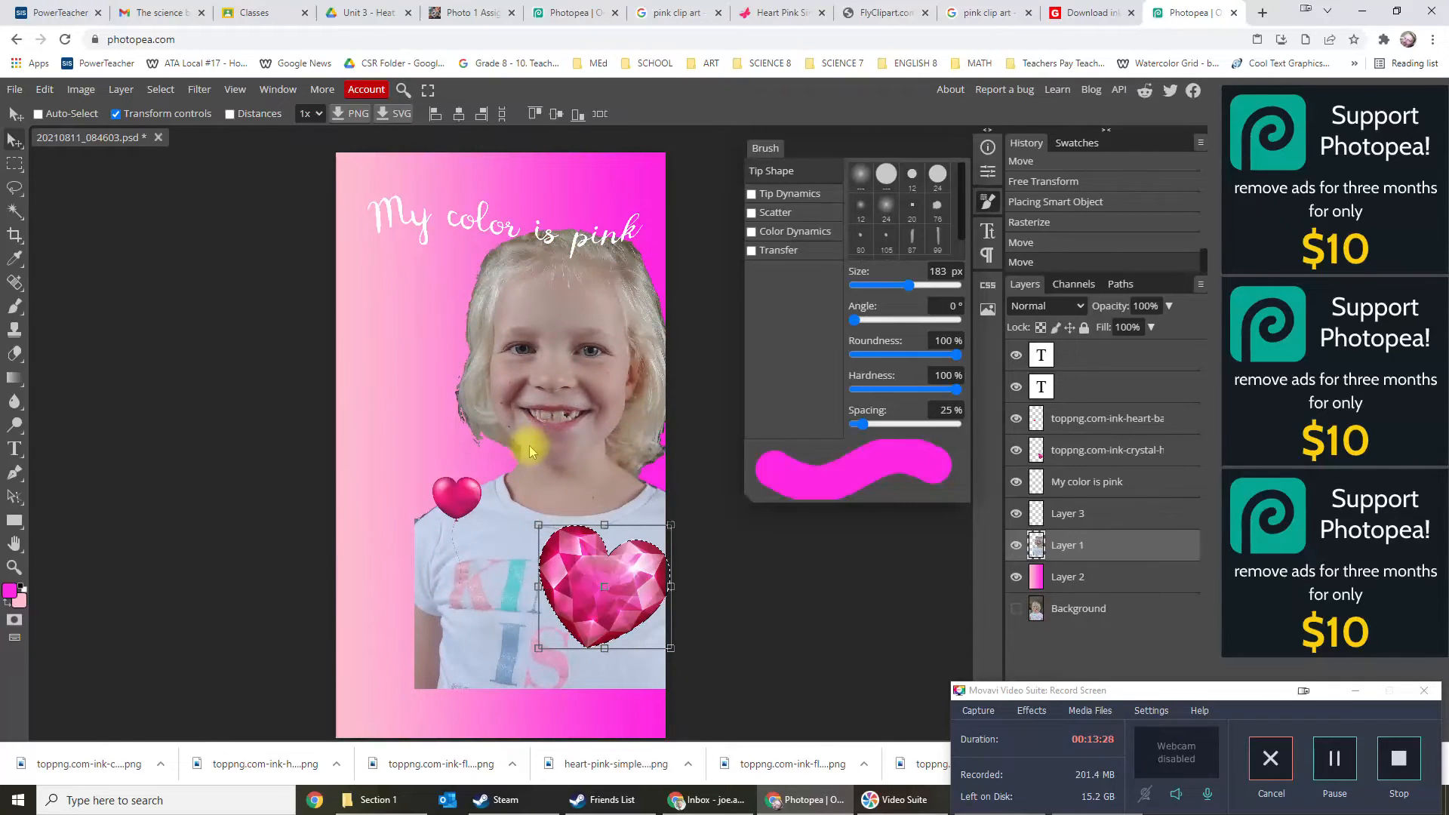
Undo the portrait and balloon changes, the balloon placement, and the crystal heart's transform and move.
key(ctrl+z)
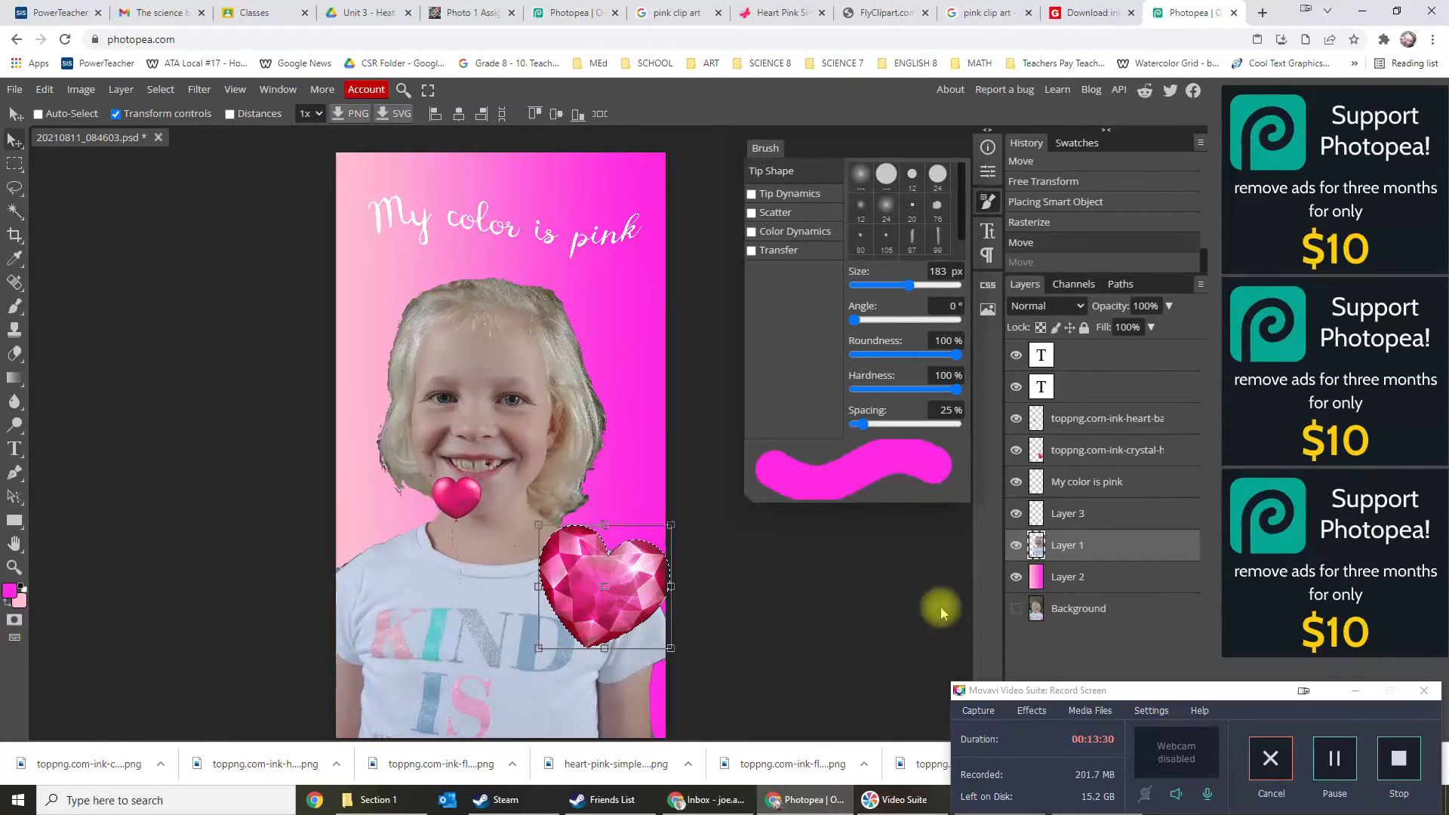
key(ctrl+z)
key(ctrl+z)
key(ctrl+z)
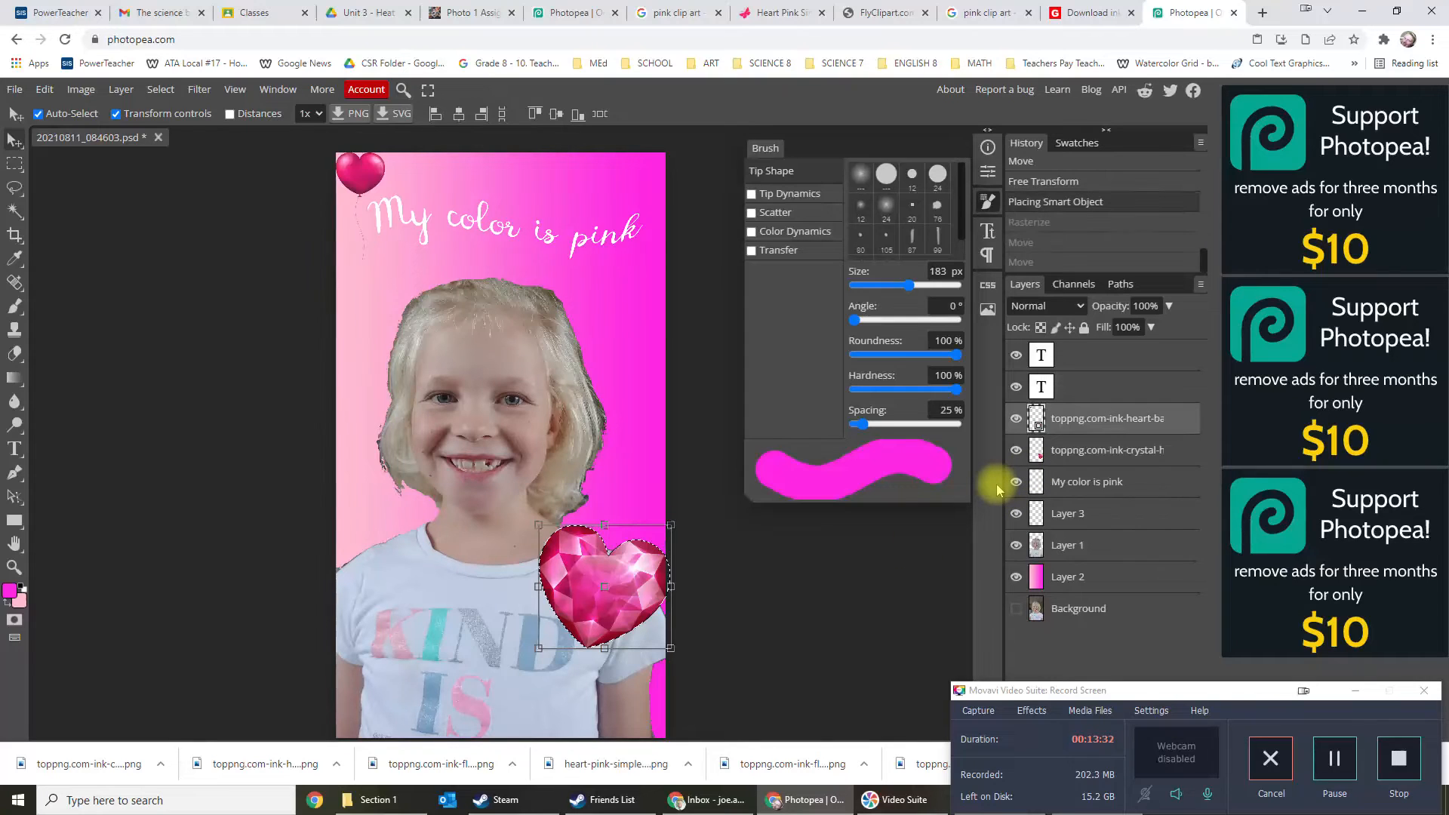
key(ctrl+z)
key(ctrl+z)
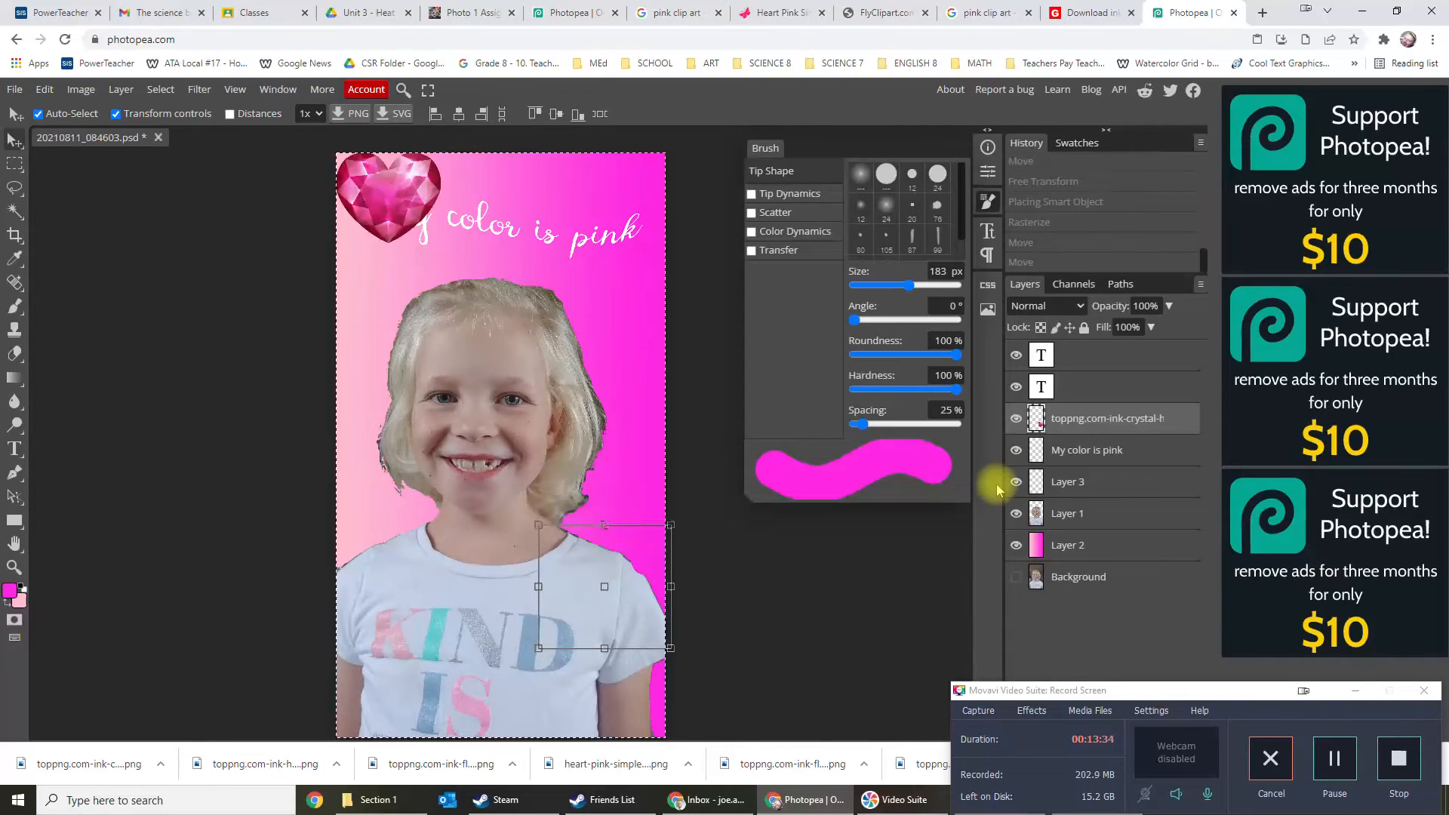
Move the crystal heart onto the girl's shoulder, rotate it 20° and enlarge it to about 107% by 115%.
drag(392, 213, 624, 589)
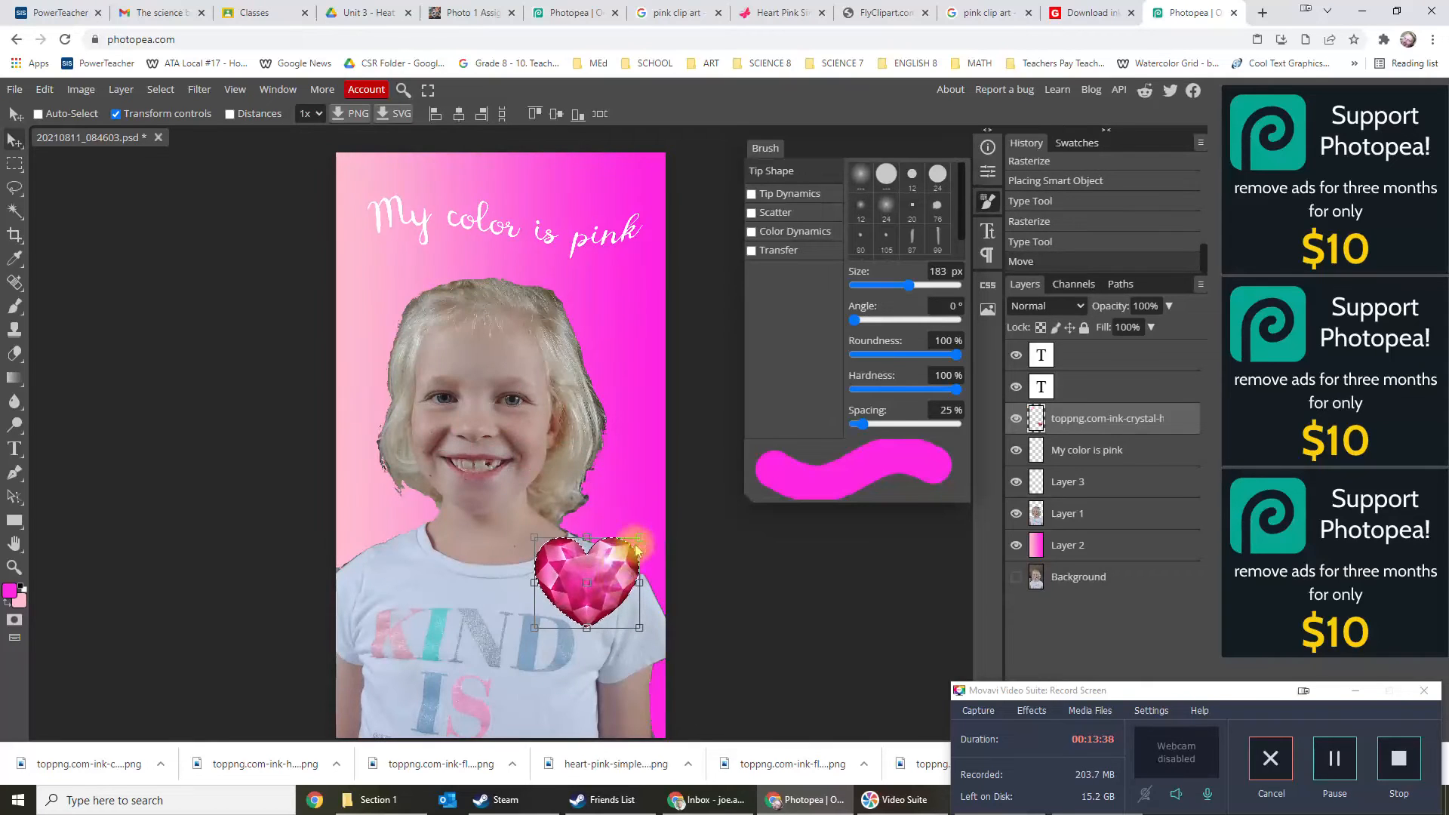
drag(644, 524, 669, 567)
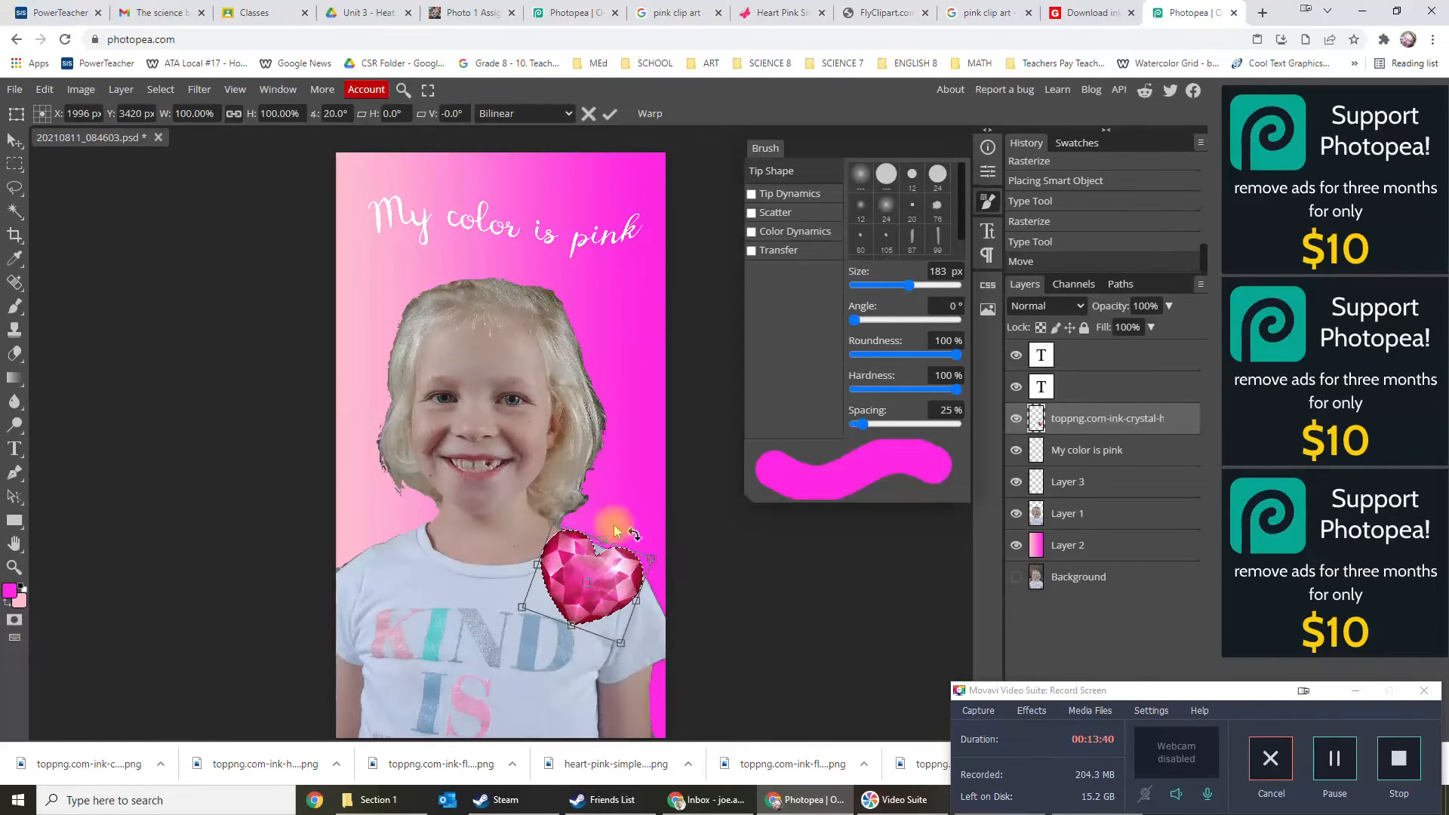
drag(545, 524, 566, 492)
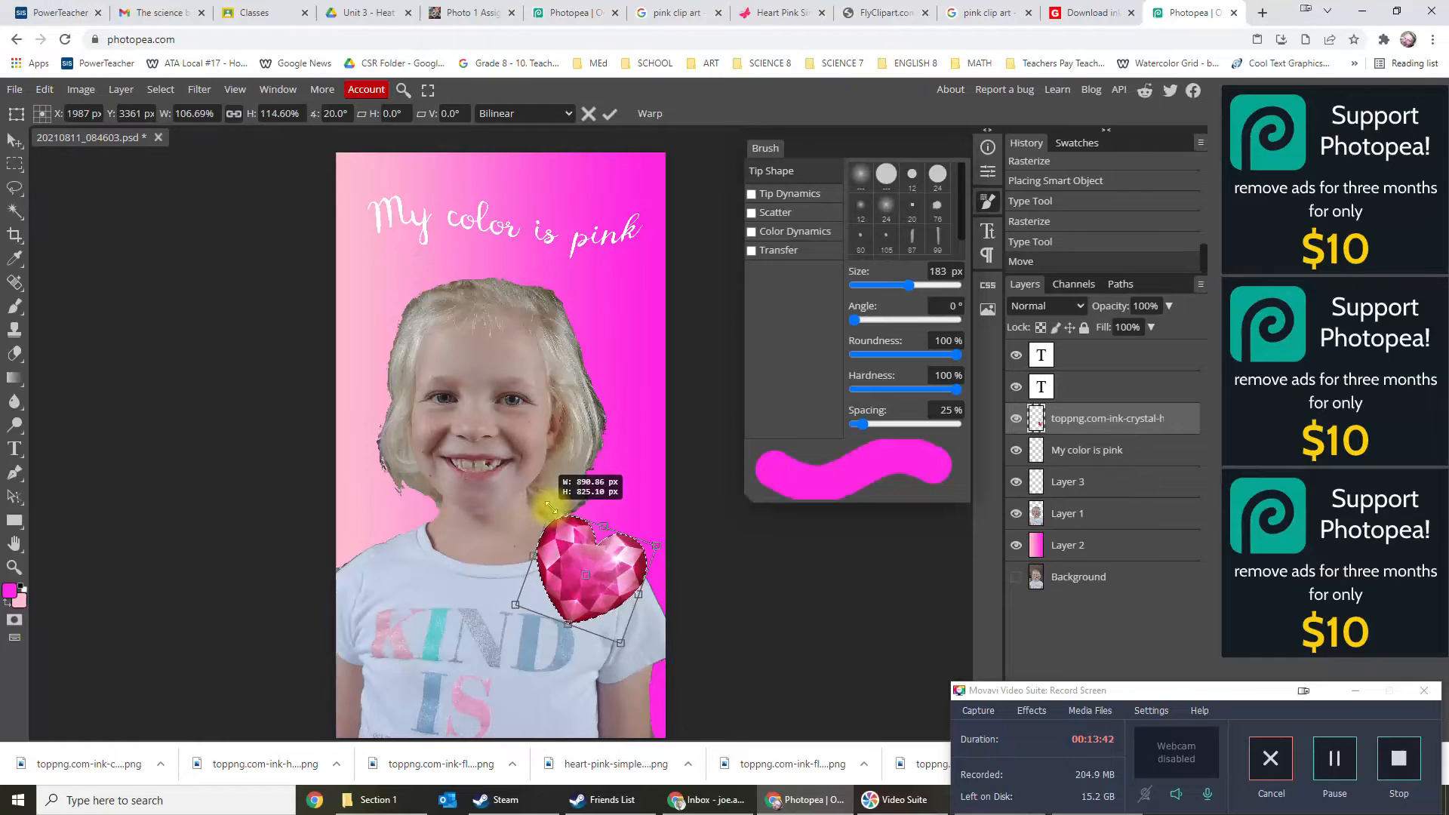
double_click(593, 591)
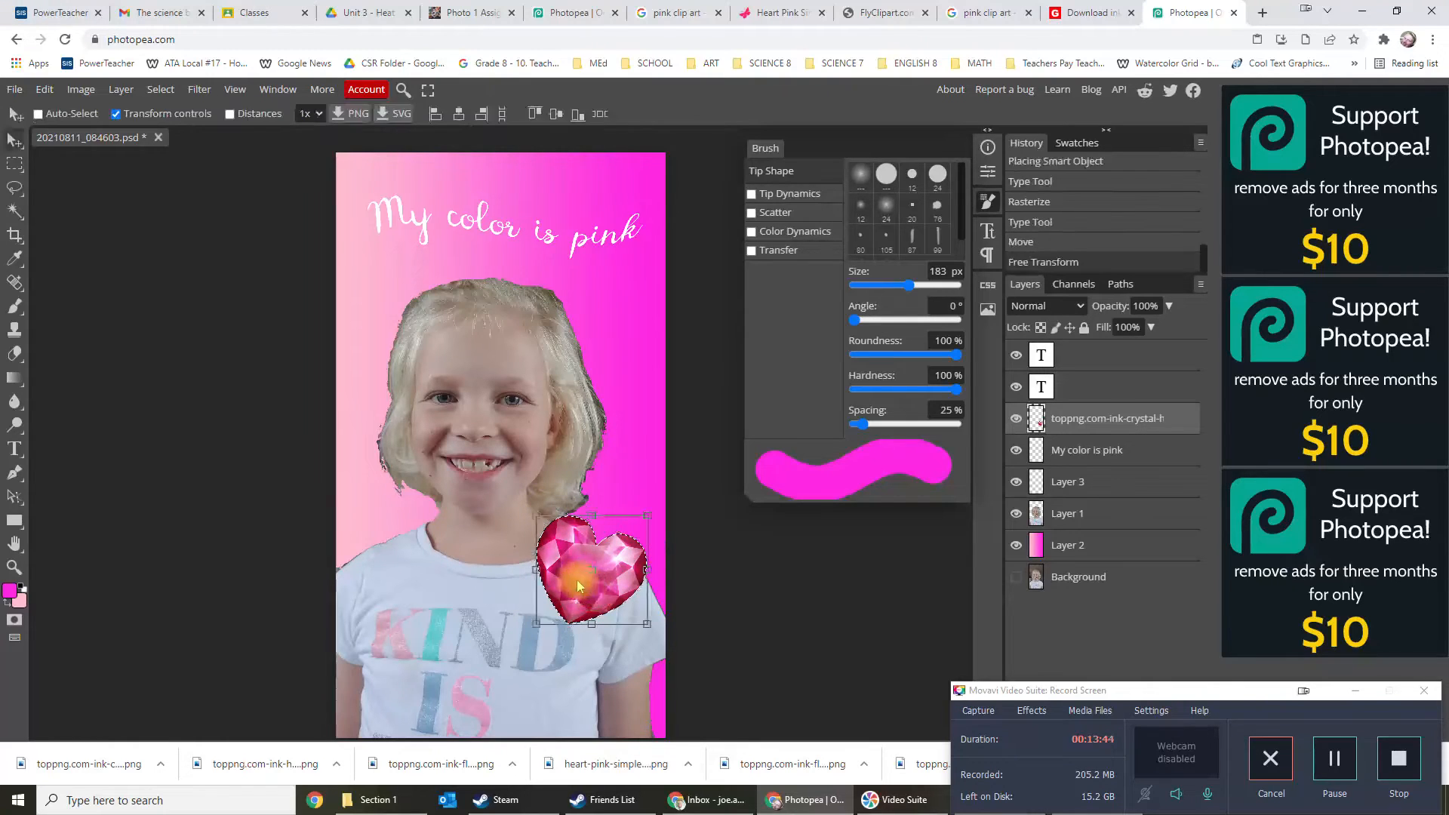
click(599, 593)
Clear the active selection around the crystal heart and apply Free Transform to its layer.
click(160, 89)
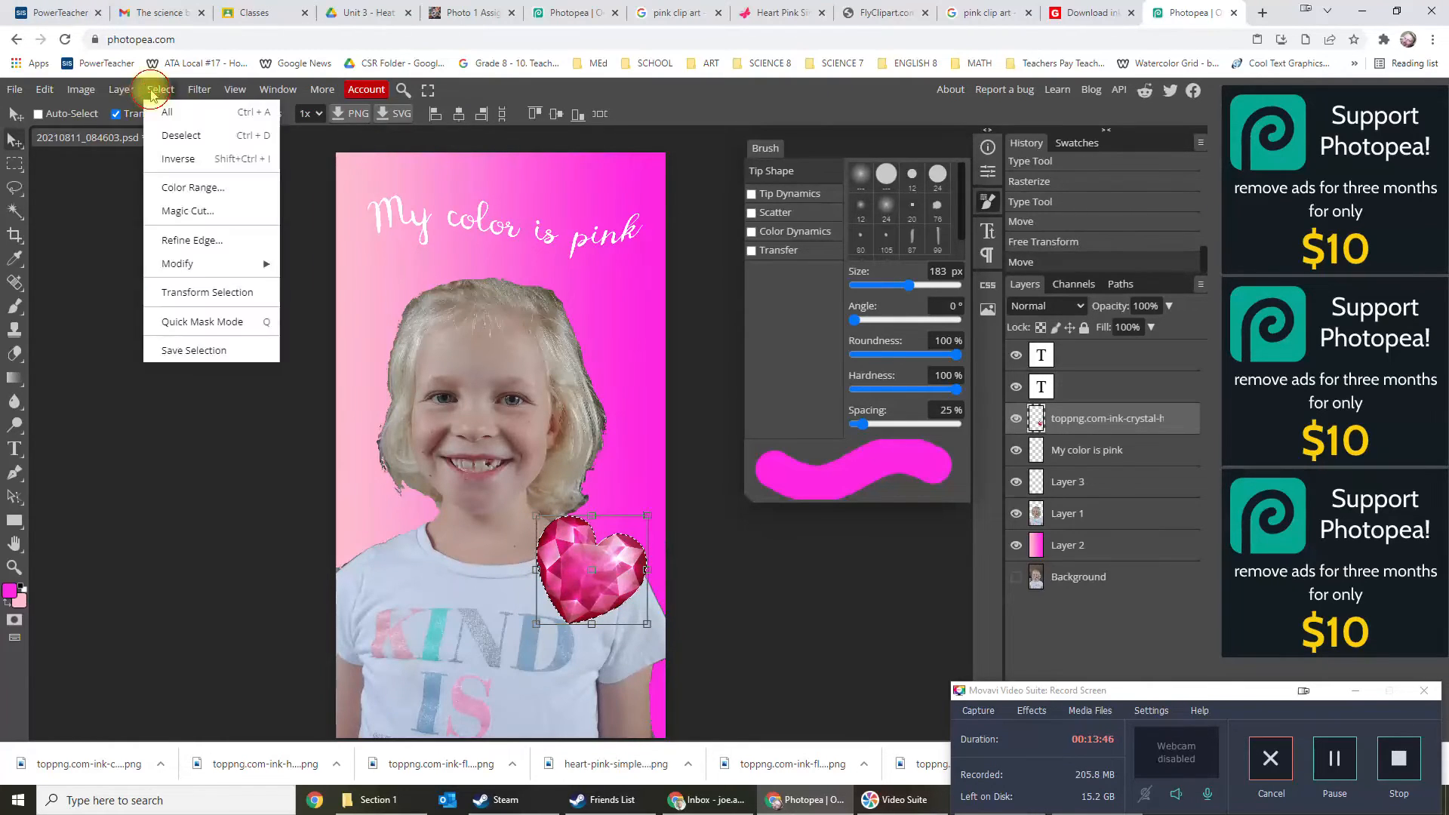
click(175, 134)
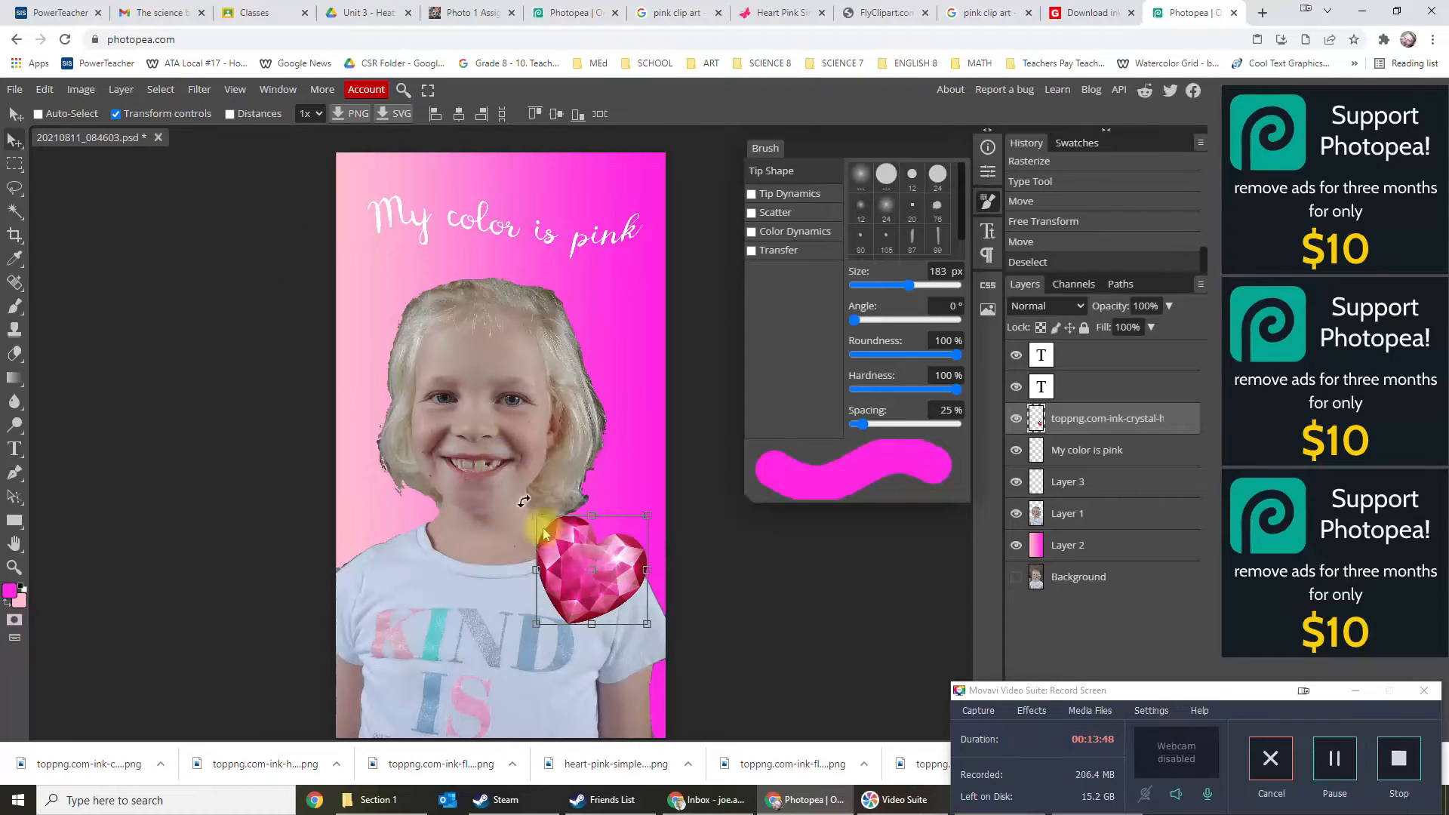
key(ctrl+t)
double_click(538, 622)
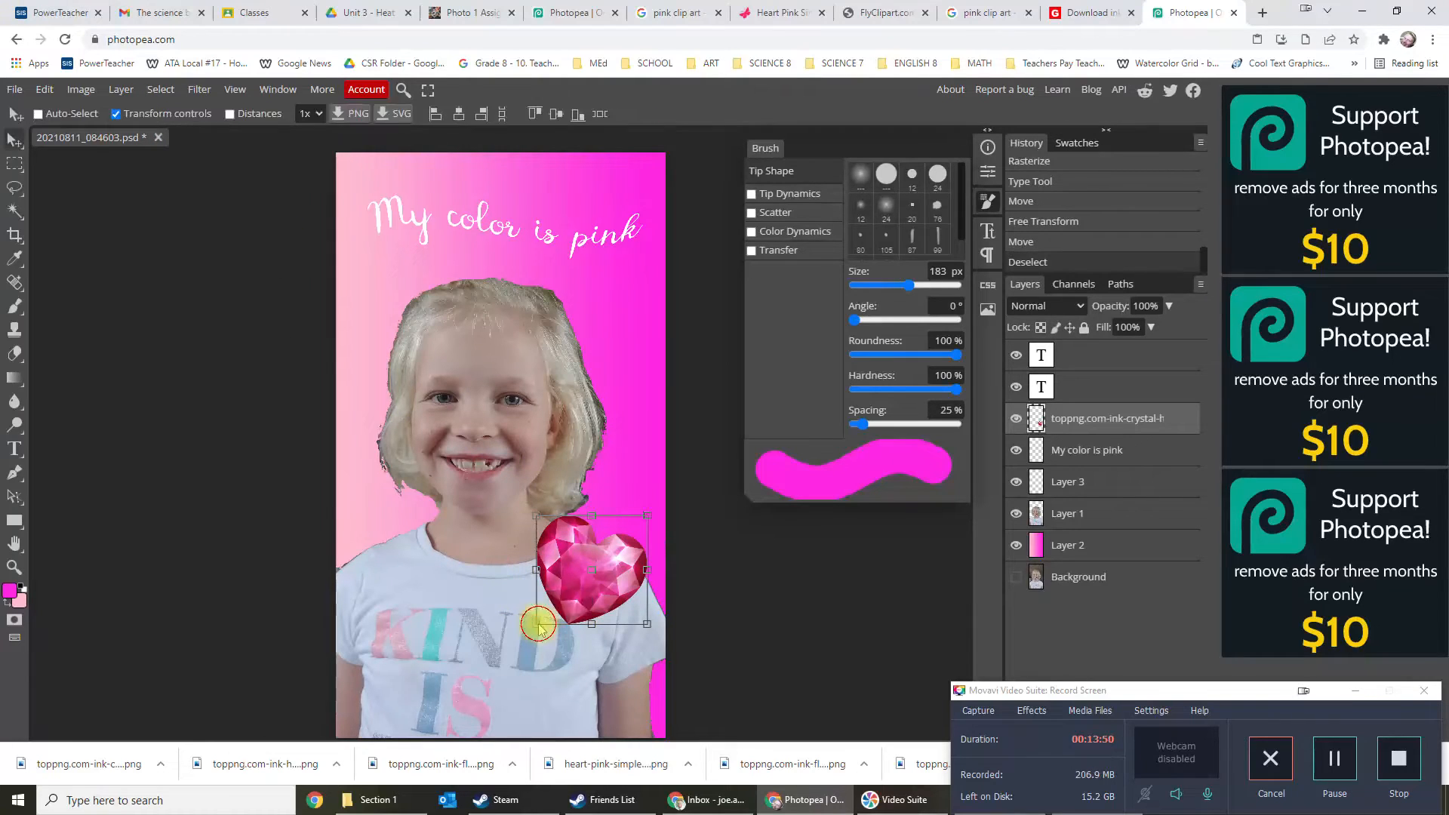
click(125, 91)
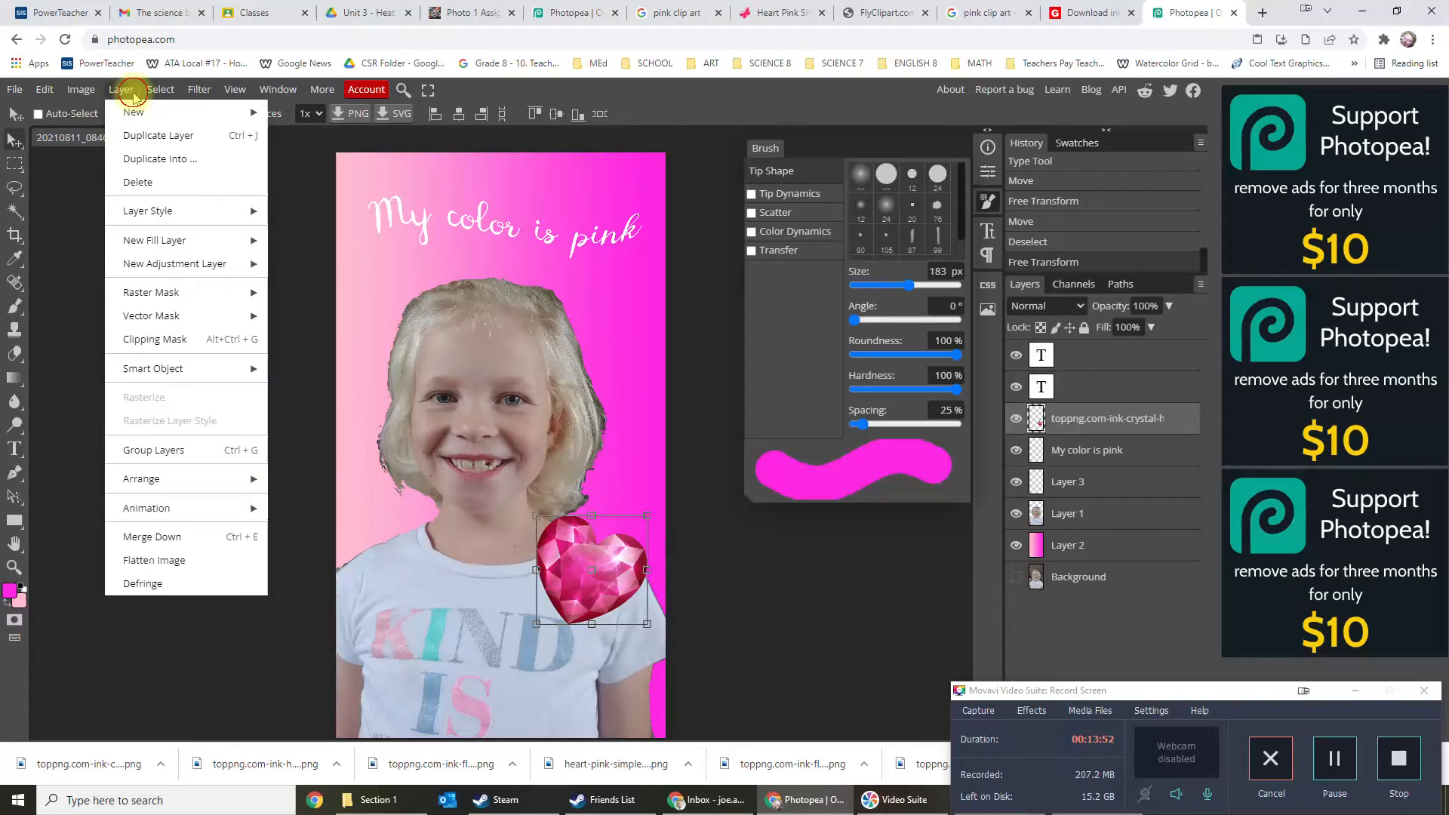
mouse_move(163, 300)
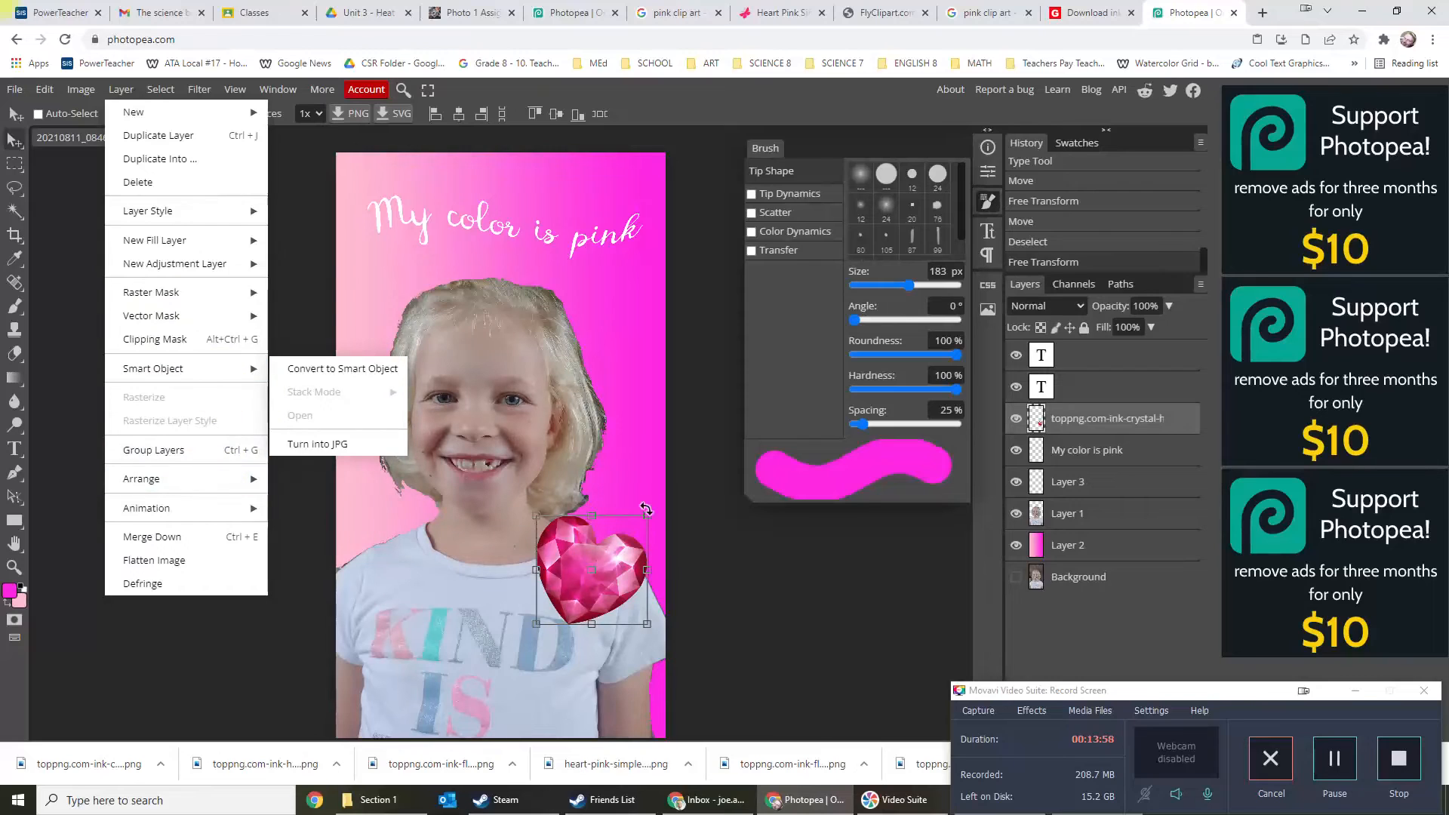
click(623, 478)
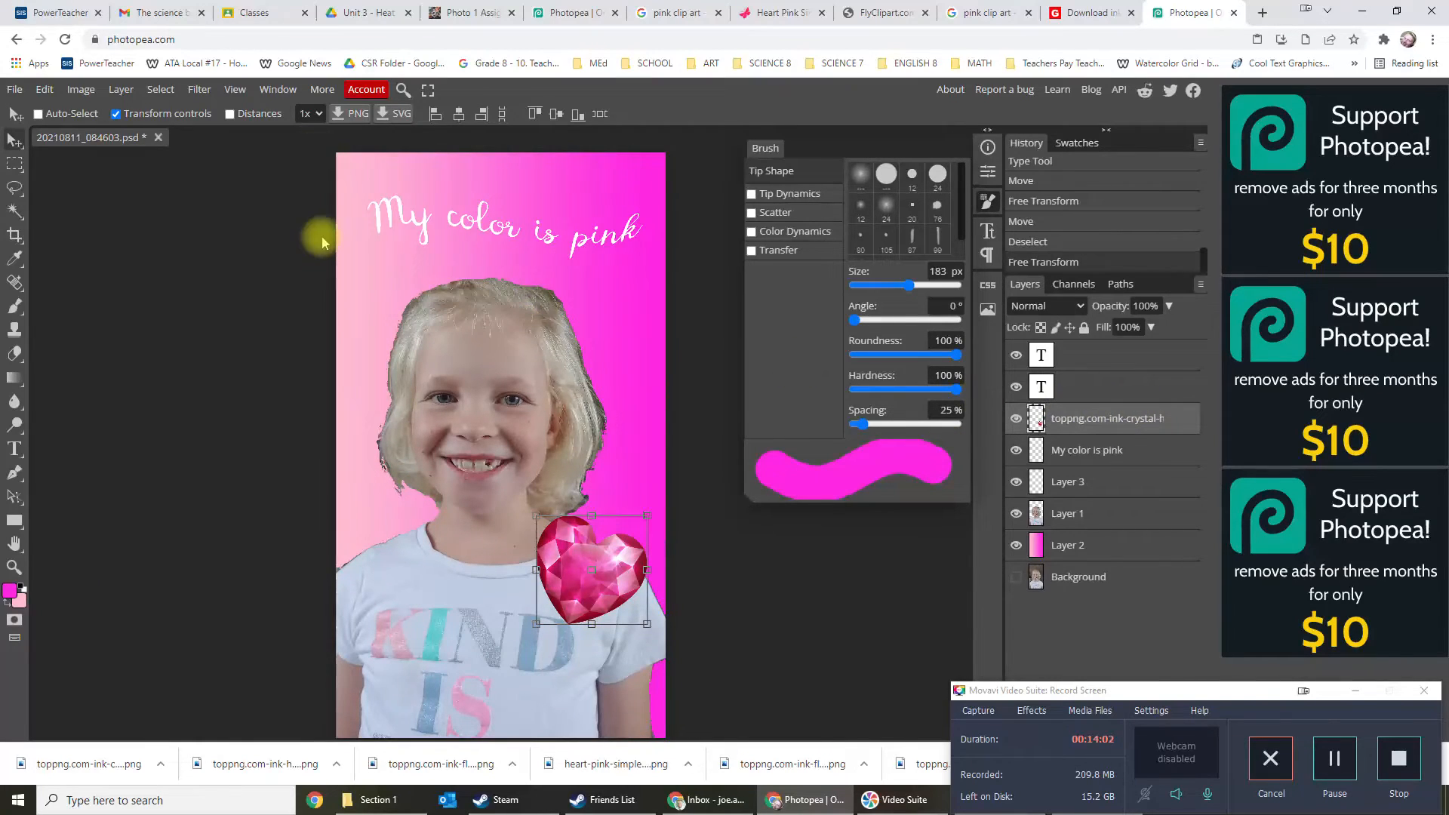
Undo the crystal heart's transforms, moves and deselection, along with the extra empty text layer.
key(ctrl+z)
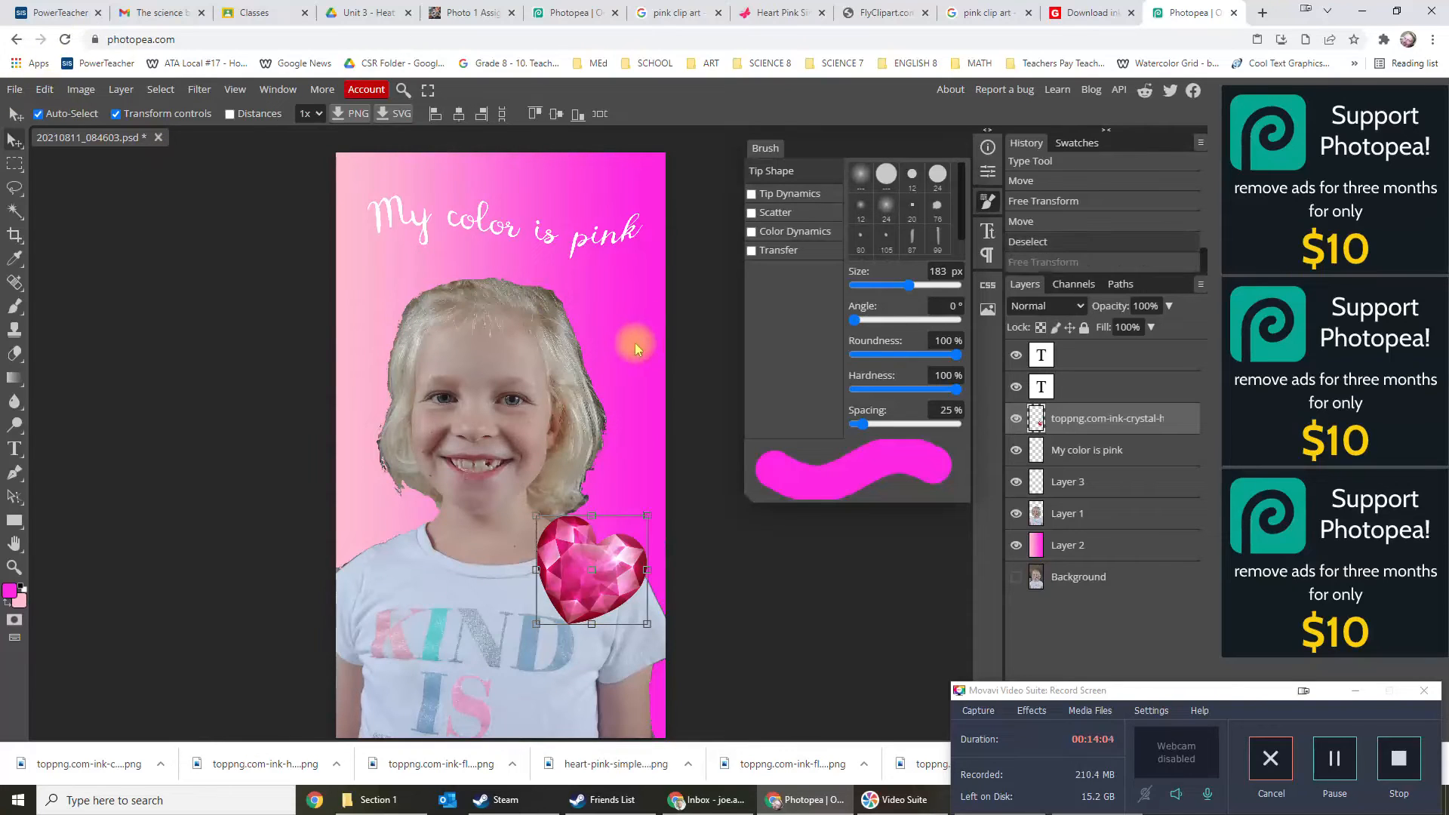
key(ctrl+z)
key(ctrl+z)
key(ctrl+z)
key(ctrl+z)
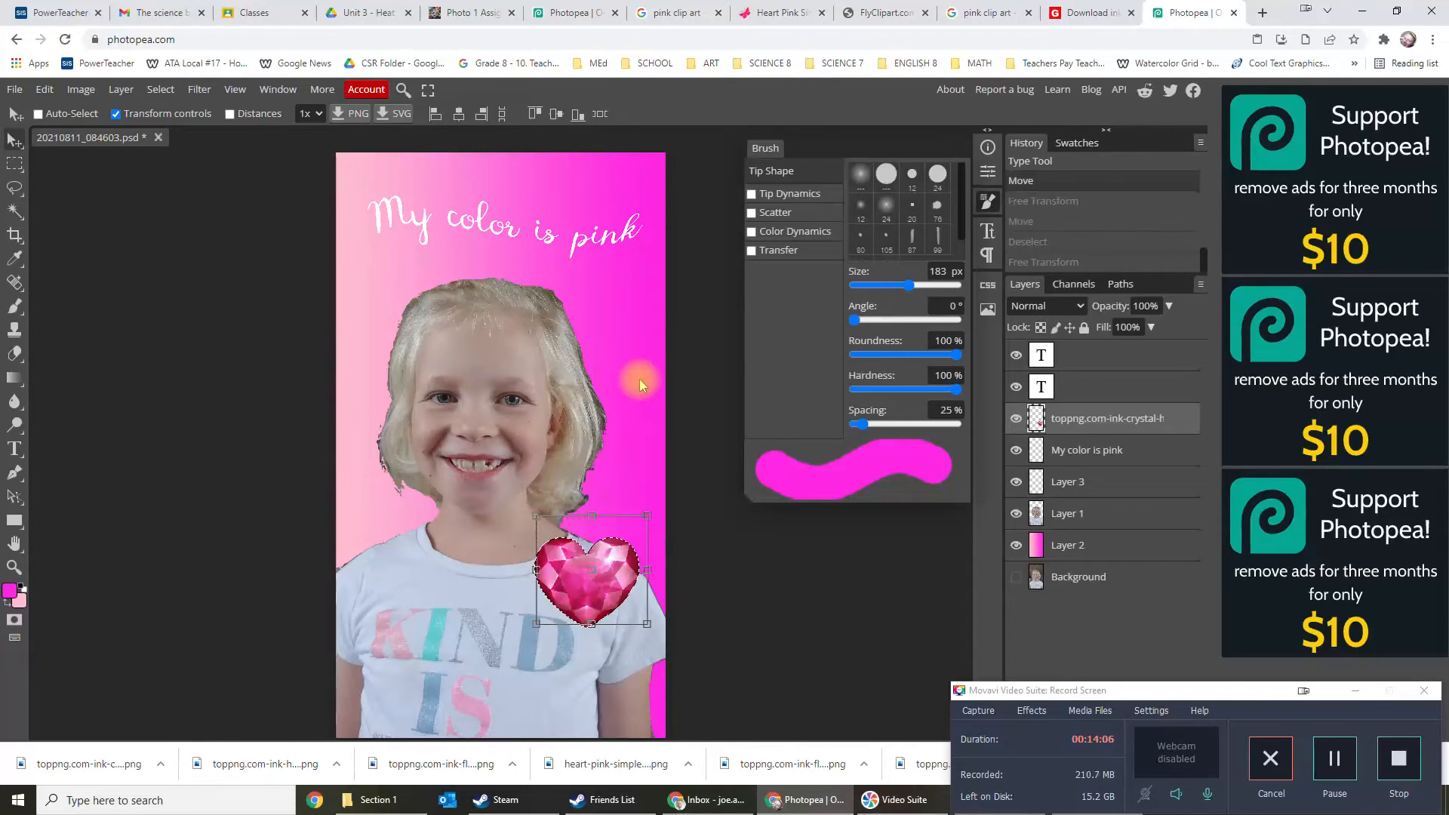
key(ctrl+z)
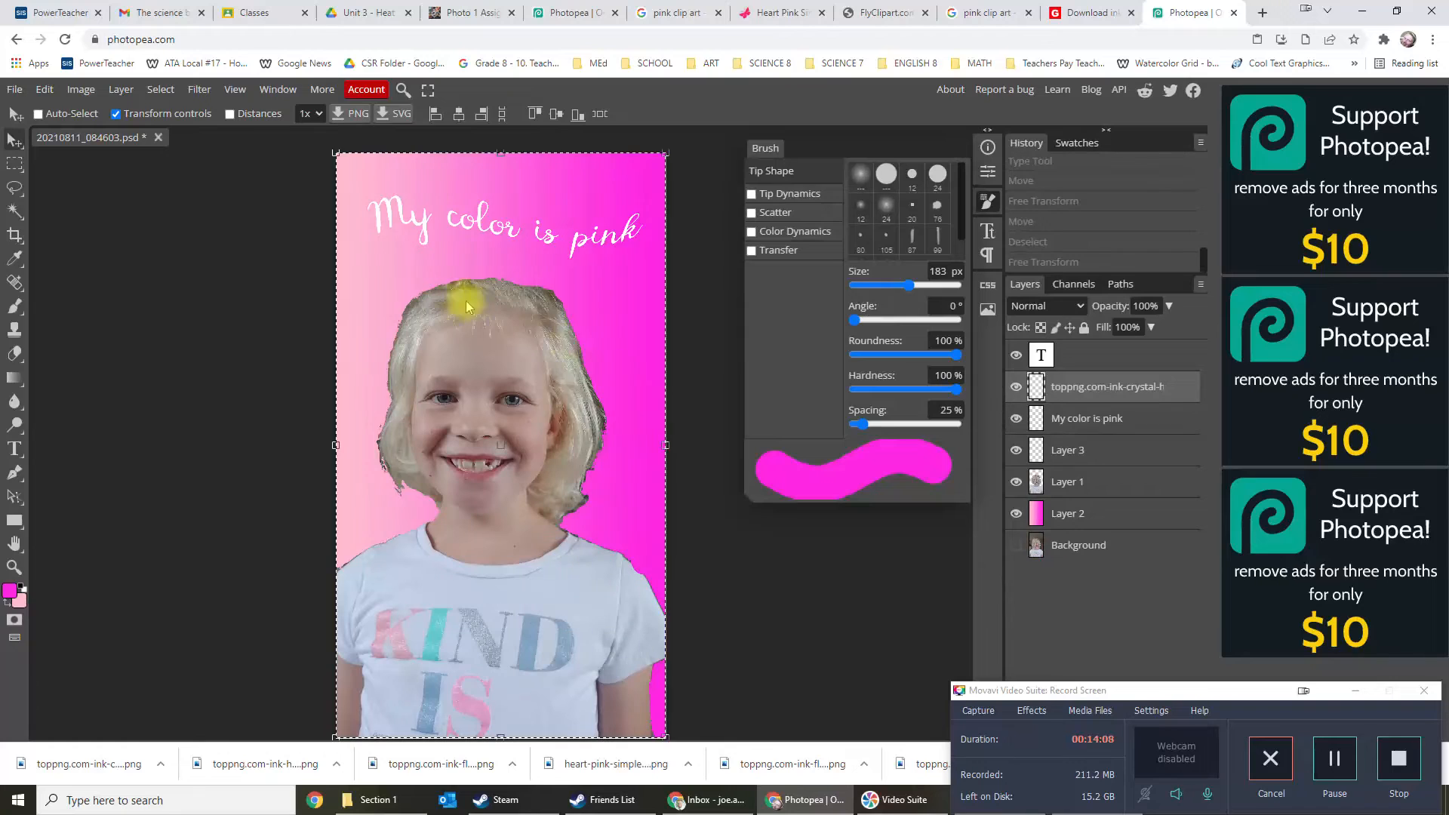
key(ctrl+t)
Place the toppng.com crystal heart PNG from the Downloads folder into the document.
click(14, 90)
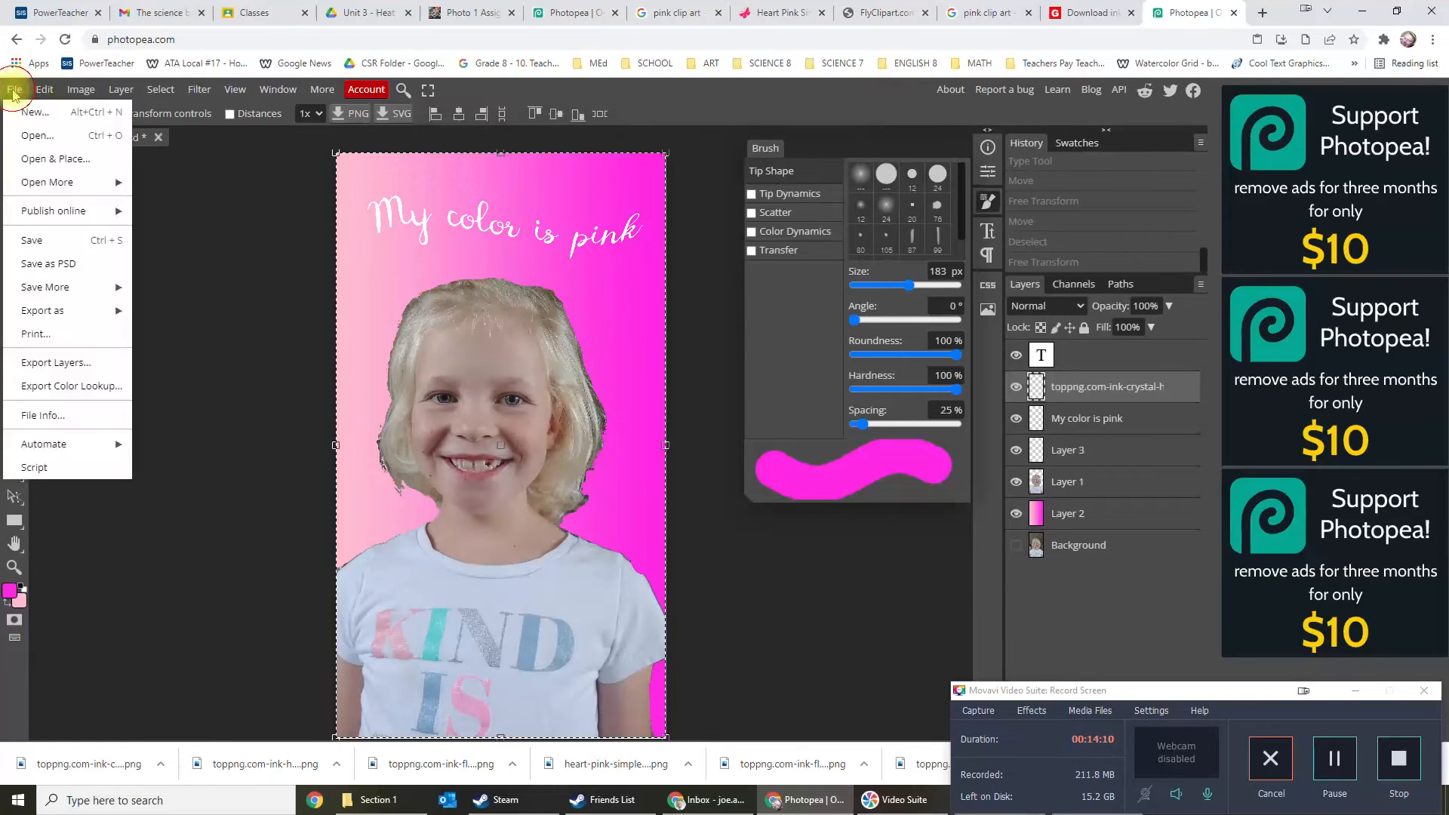
mouse_move(74, 187)
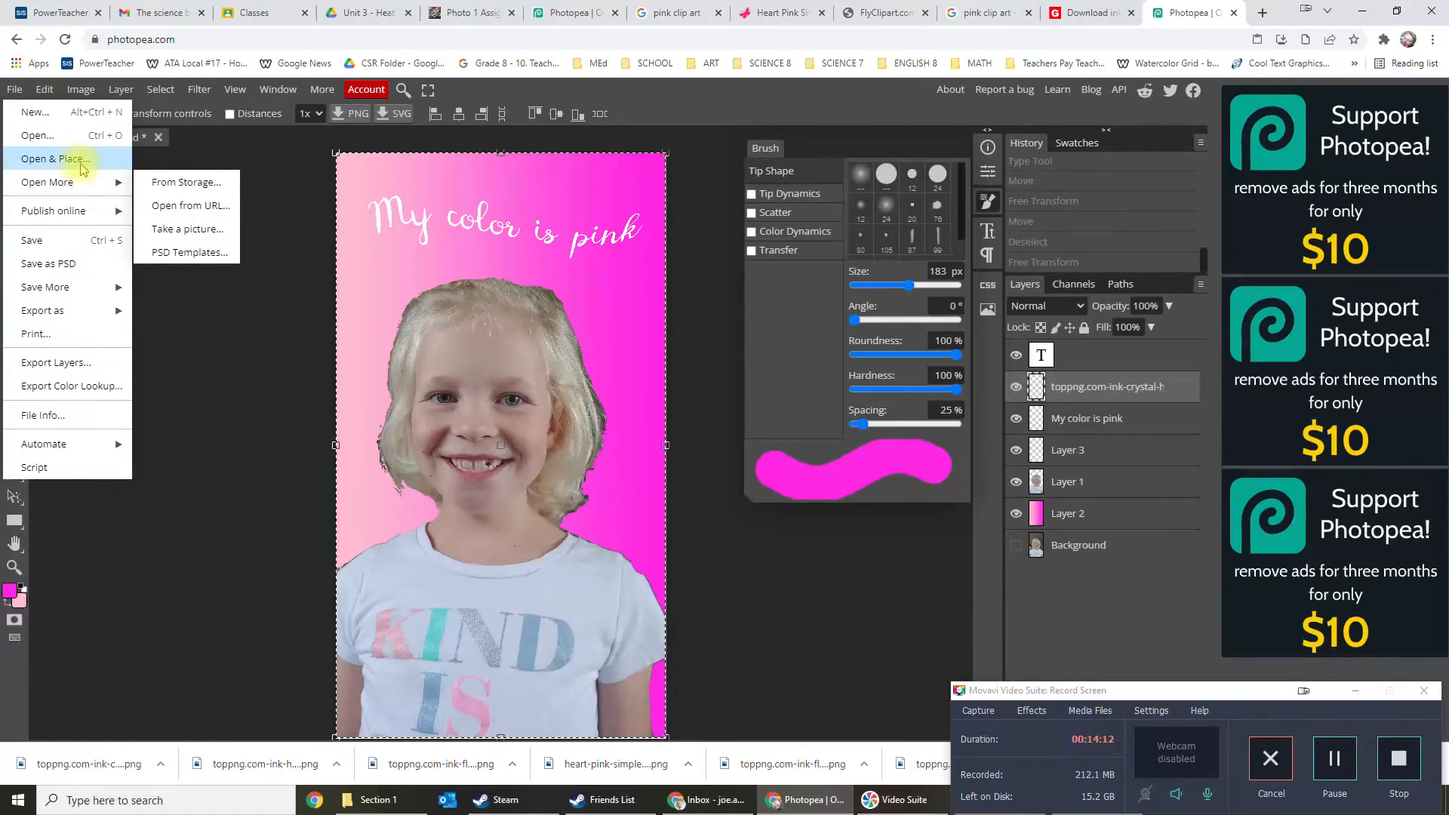
click(75, 159)
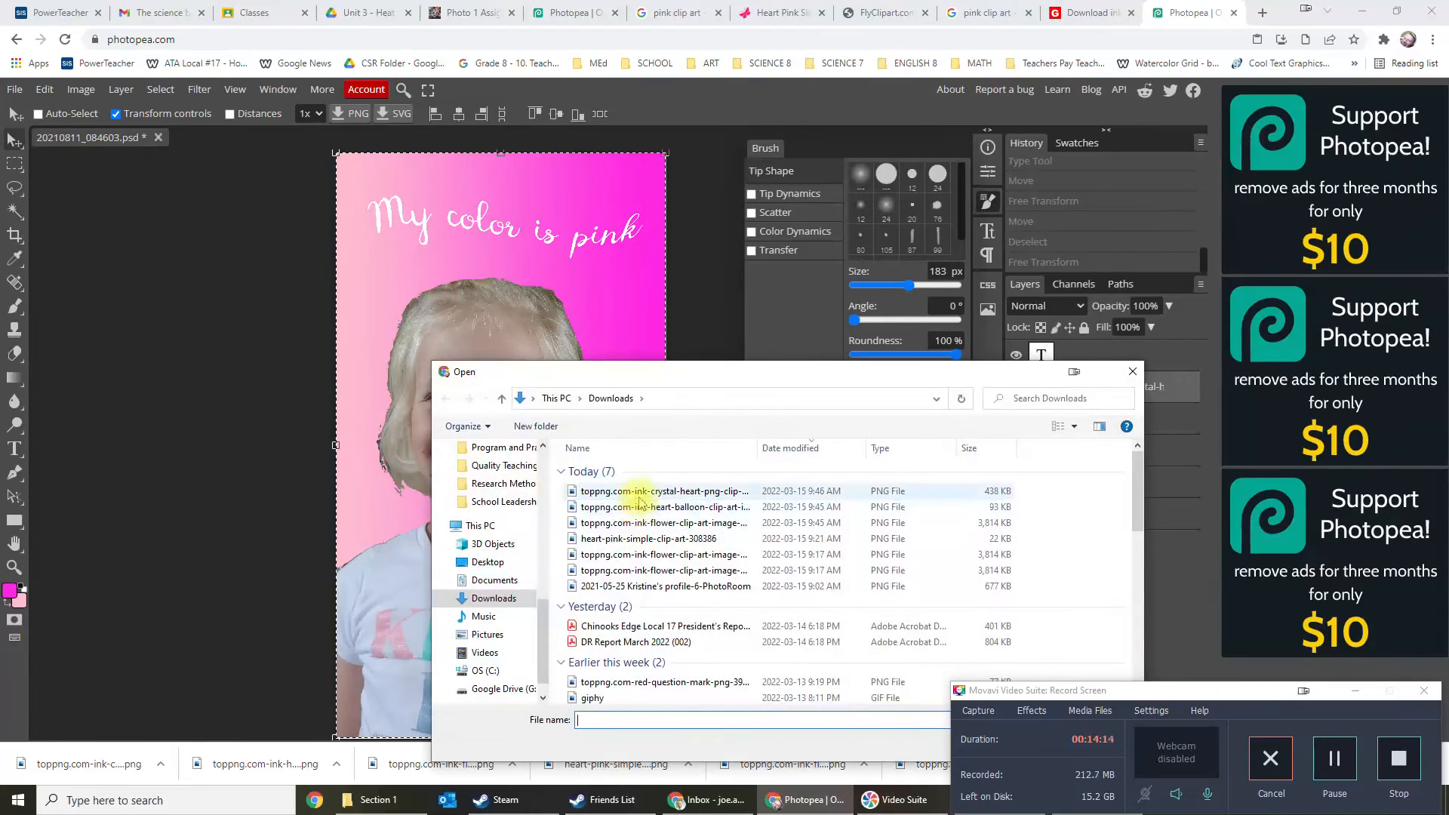
double_click(637, 491)
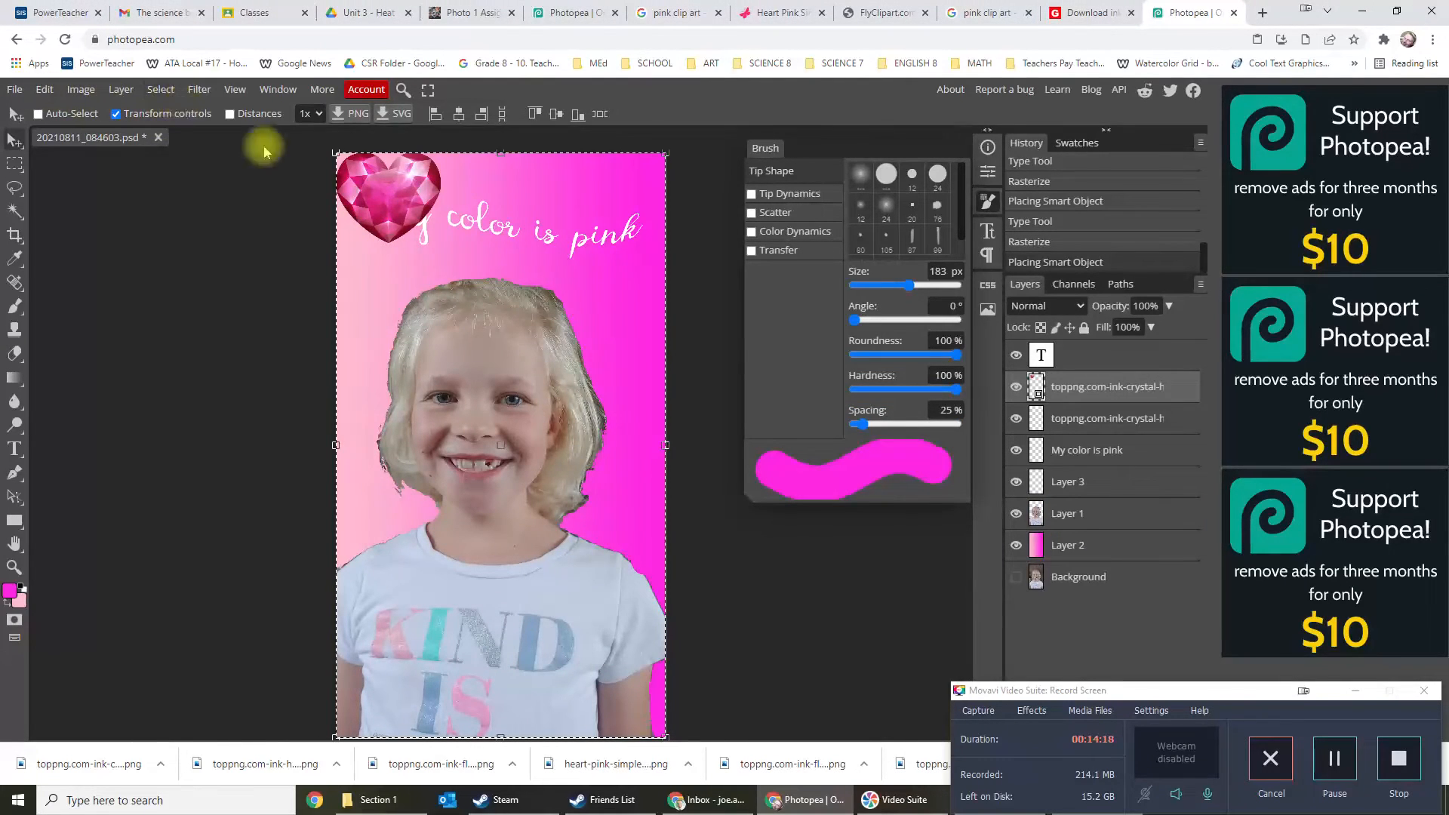
Rasterize the newly placed crystal heart layer.
click(161, 90)
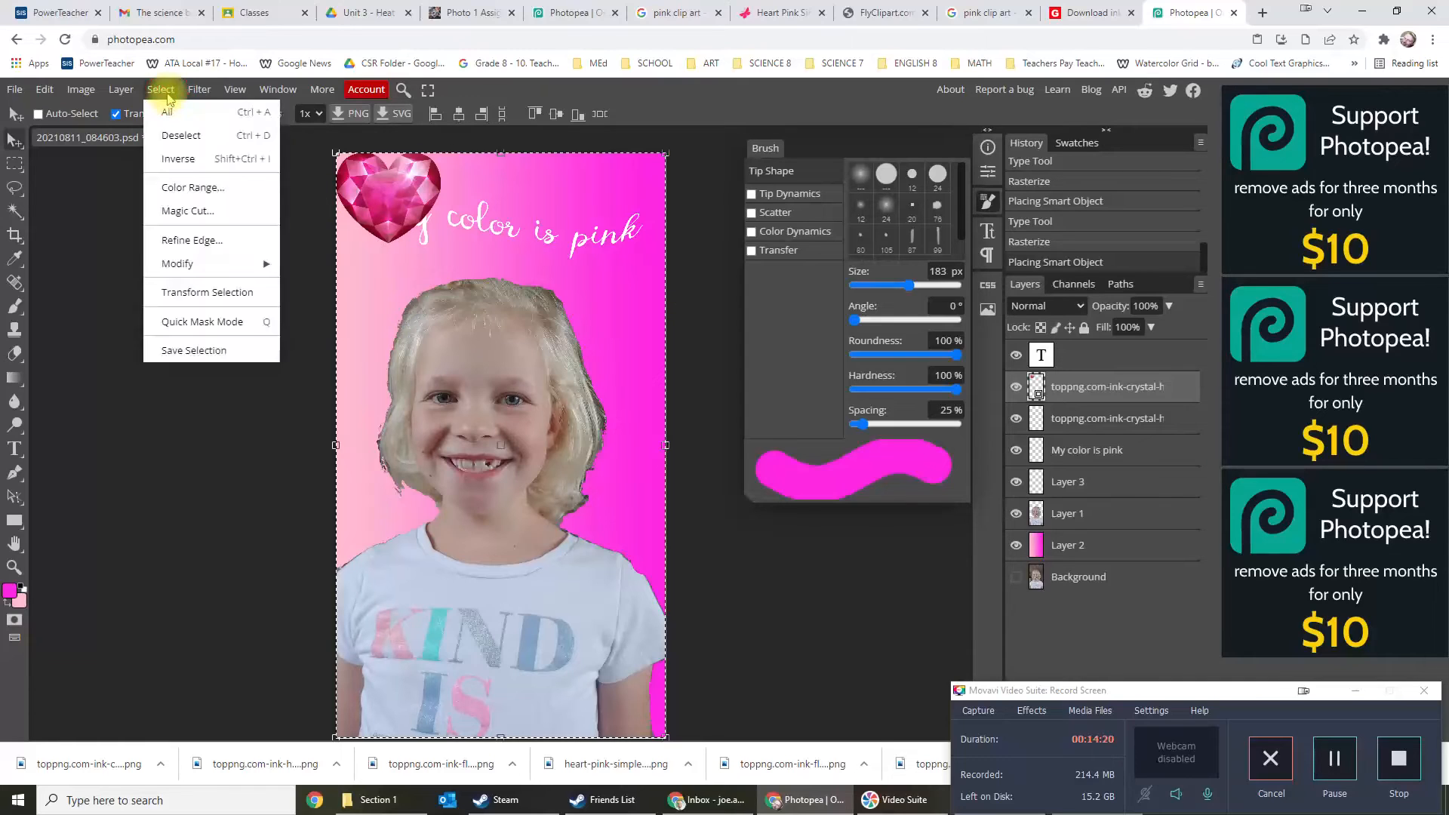
click(121, 90)
mouse_move(151, 298)
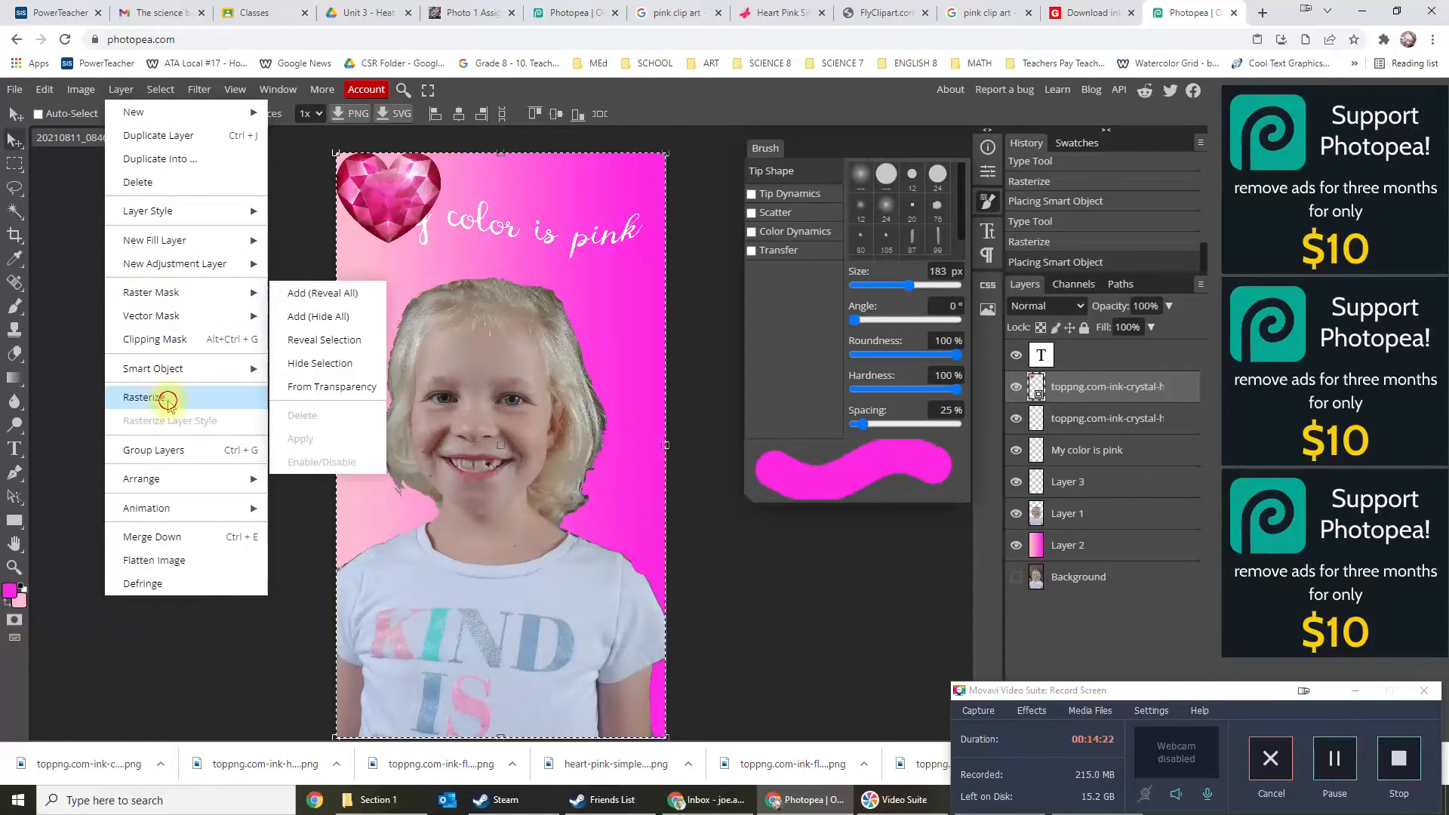
click(197, 397)
Rotate the crystal heart -16.4° and move it onto the girl's shoulder on the light pink side of the background.
click(392, 210)
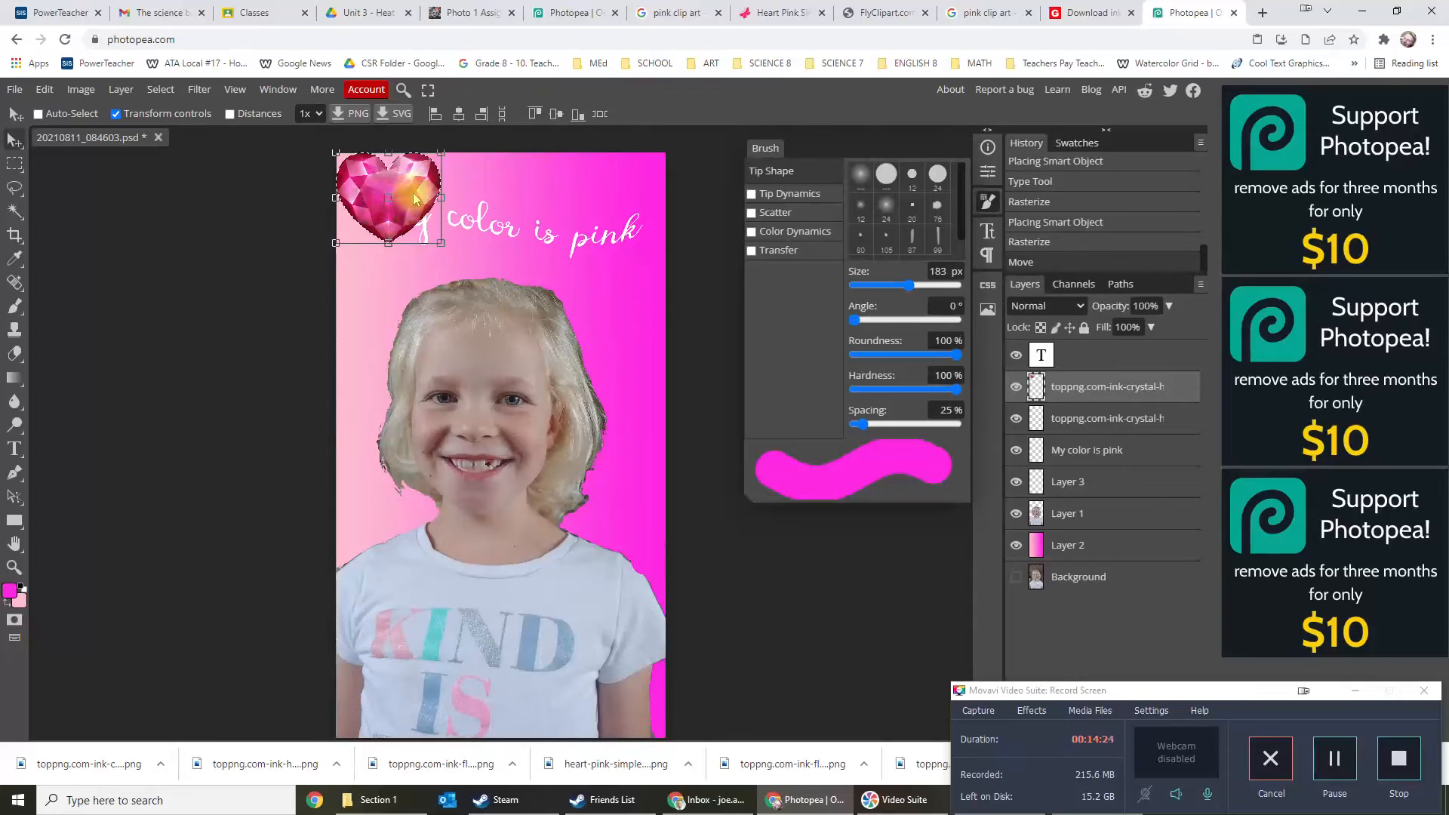
drag(392, 210, 441, 589)
drag(375, 530, 363, 545)
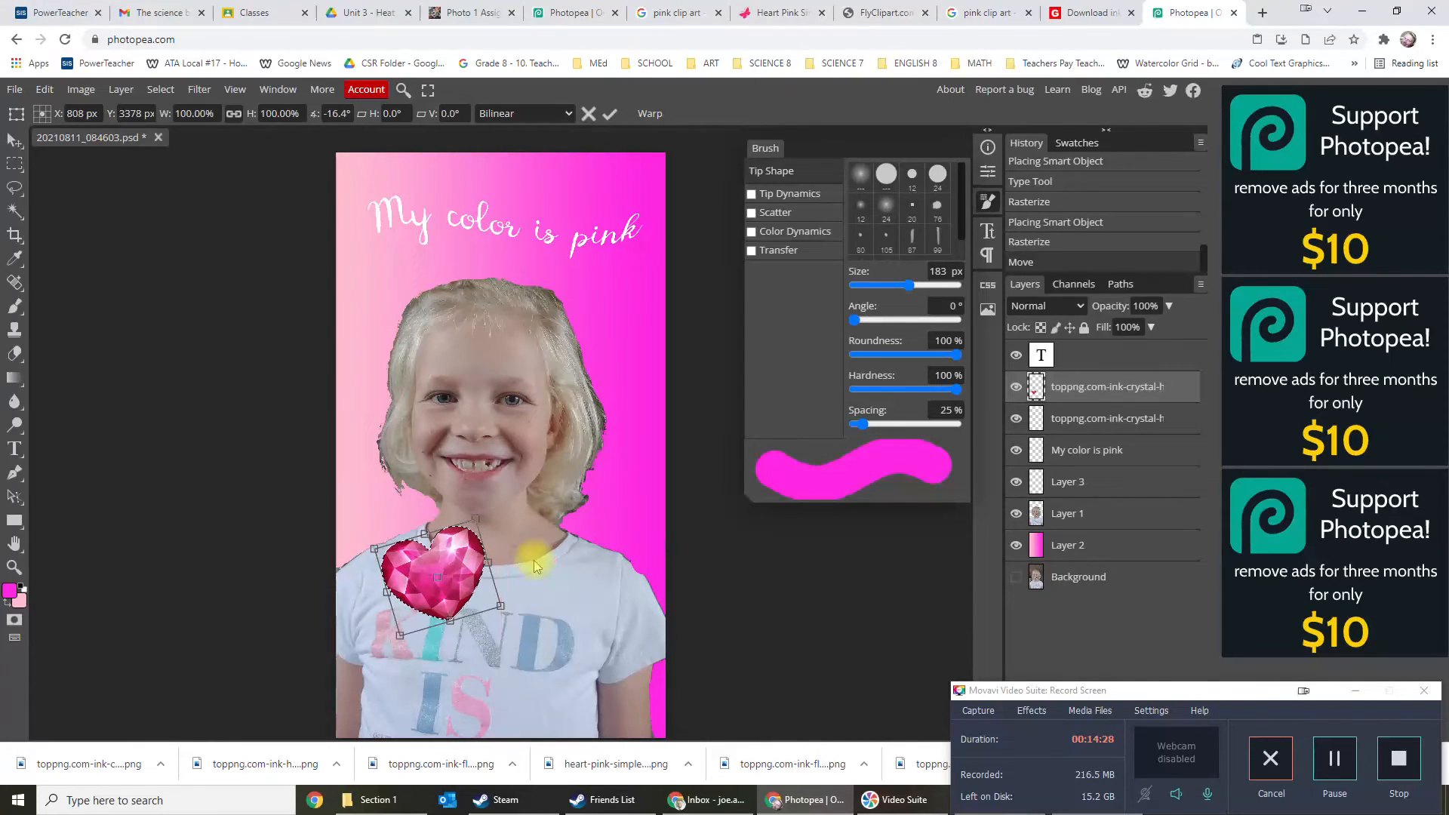
key(Return)
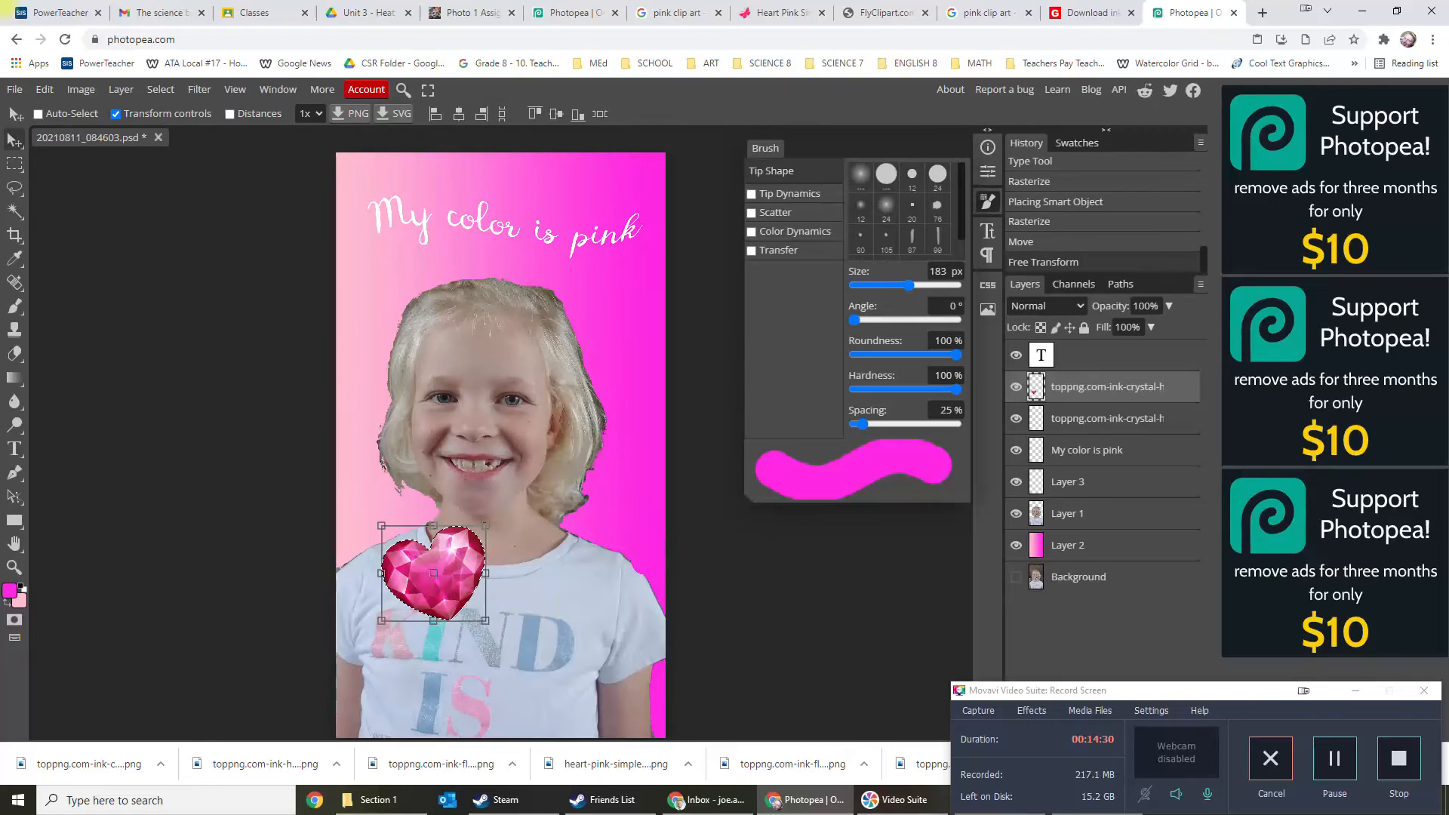
drag(462, 578, 414, 560)
right_click(486, 567)
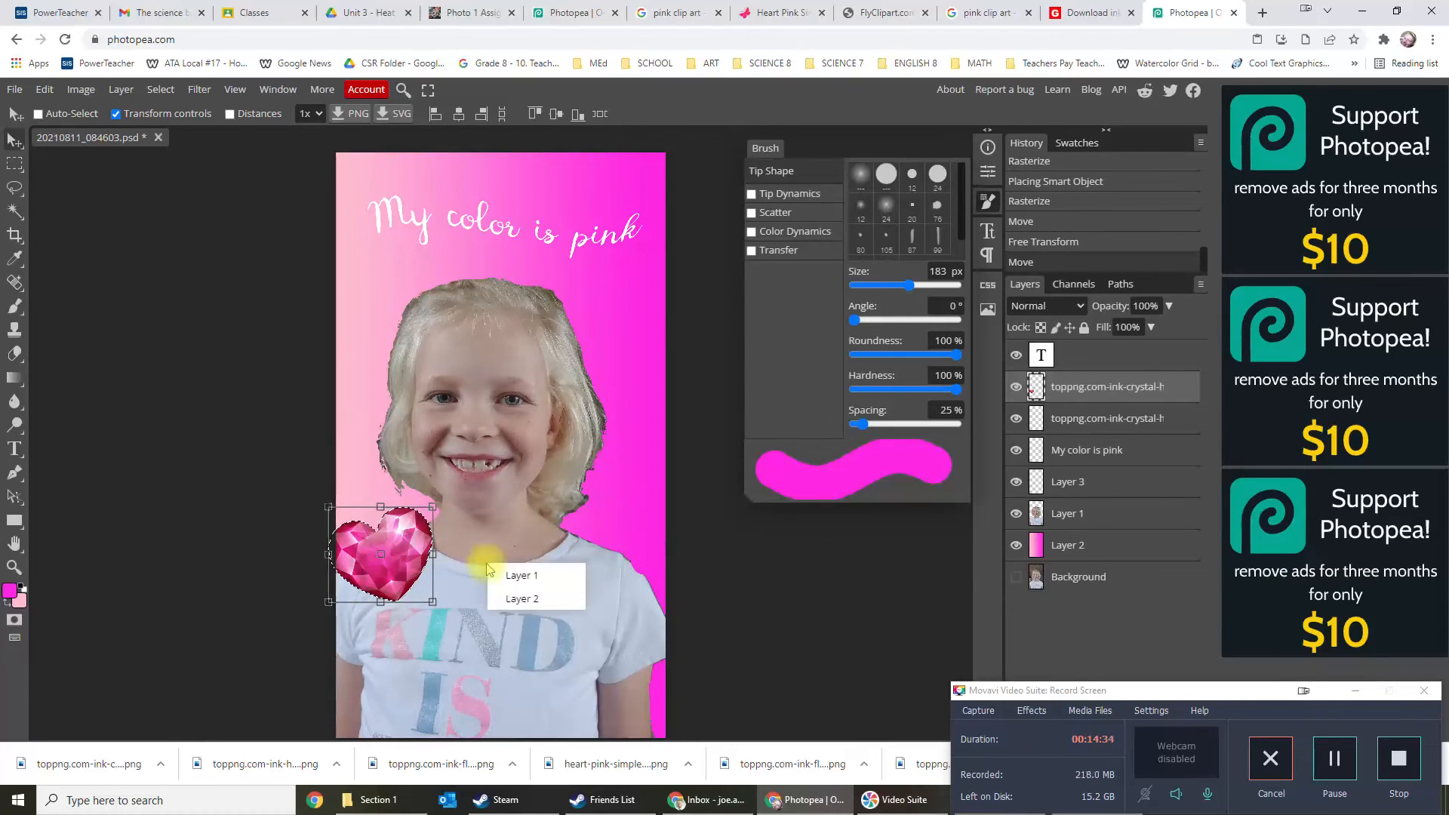